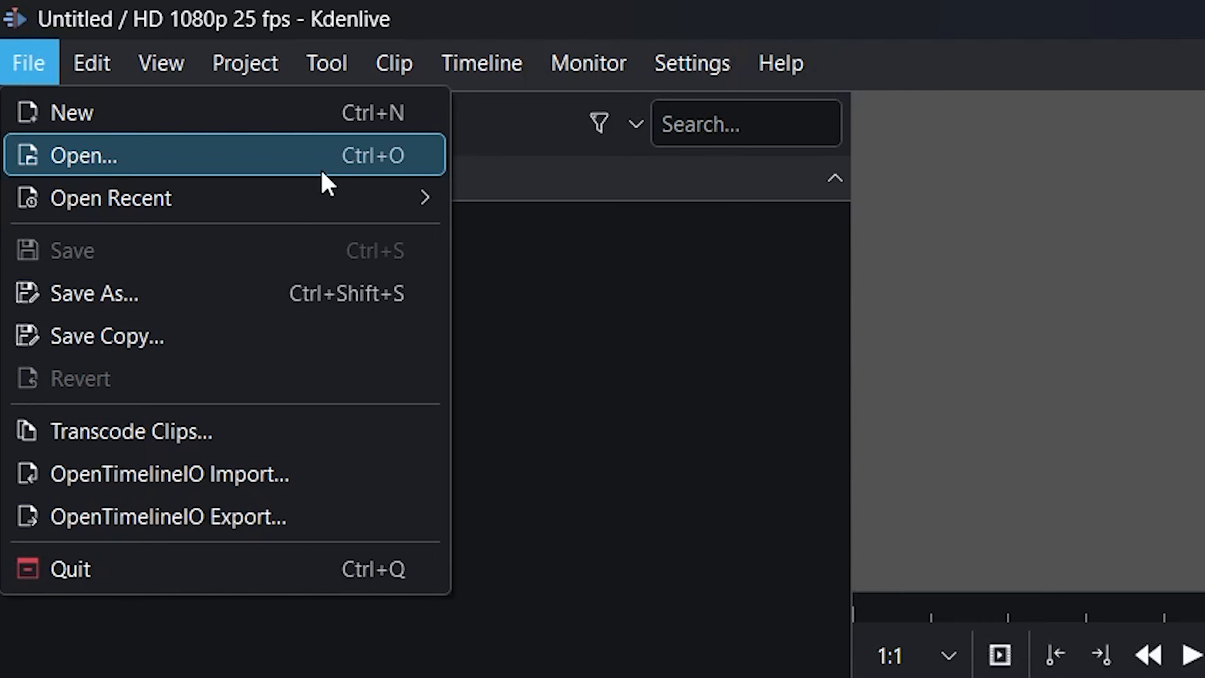
{"action": "mouse_move", "coordinate": [315, 205]}
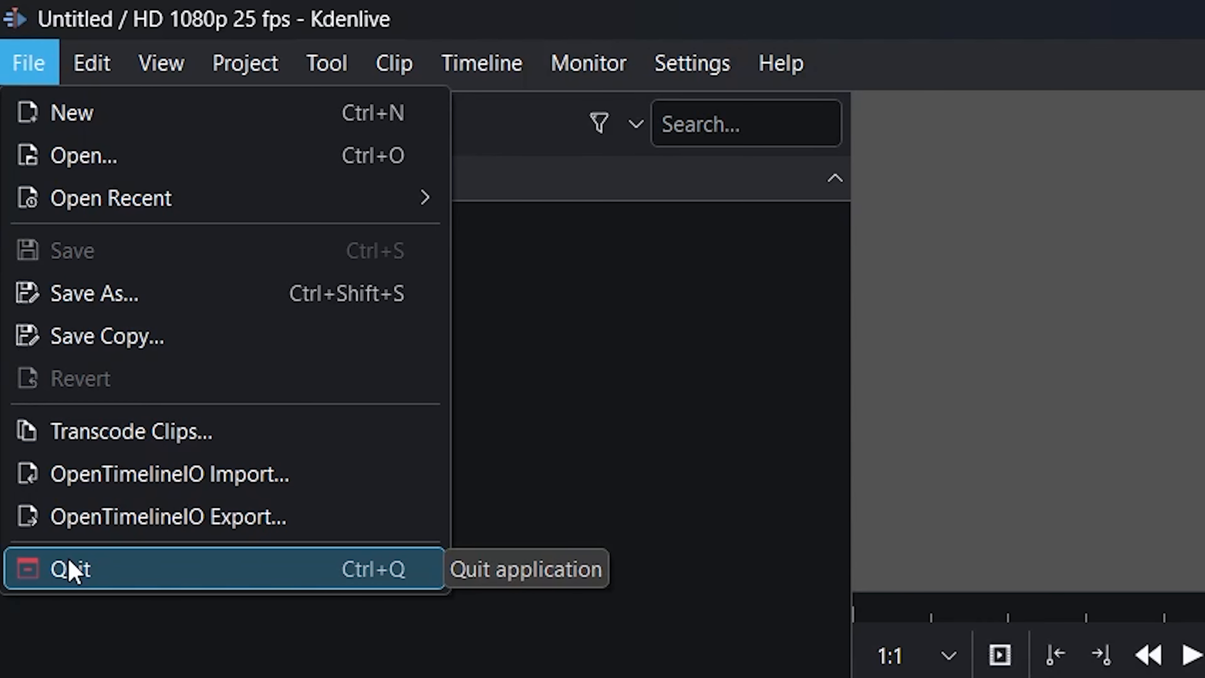
{"action": "mouse_move", "coordinate": [93, 60]}
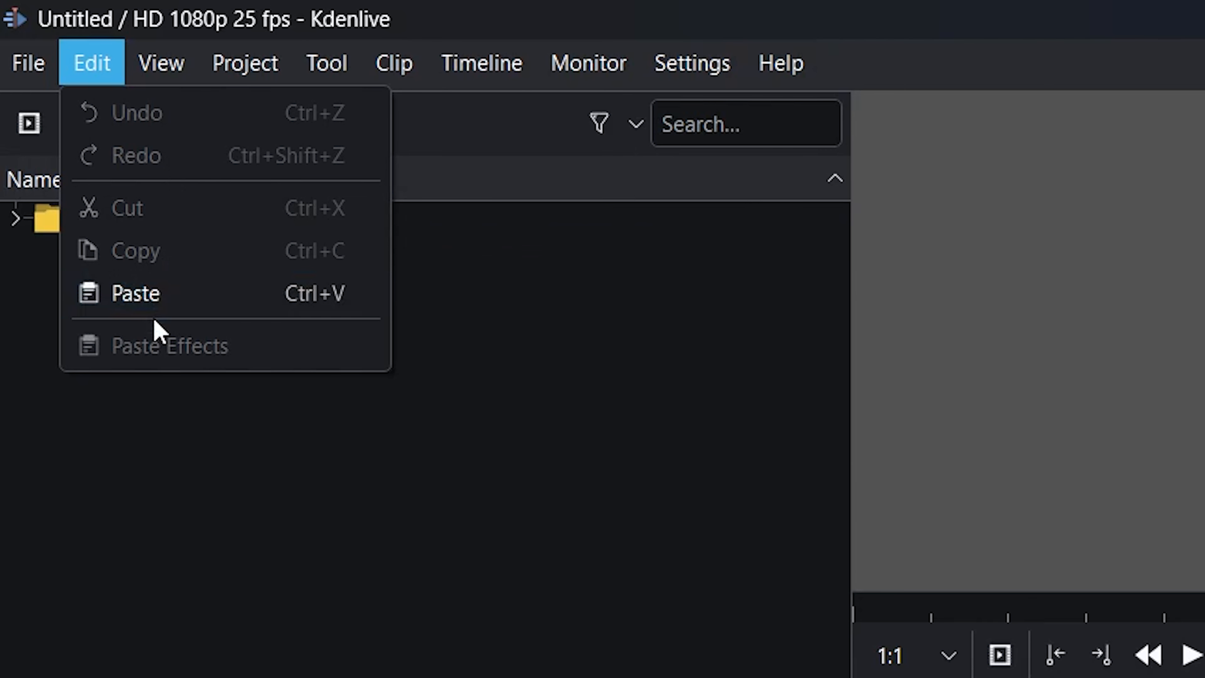
{"action": "mouse_move", "coordinate": [162, 63]}
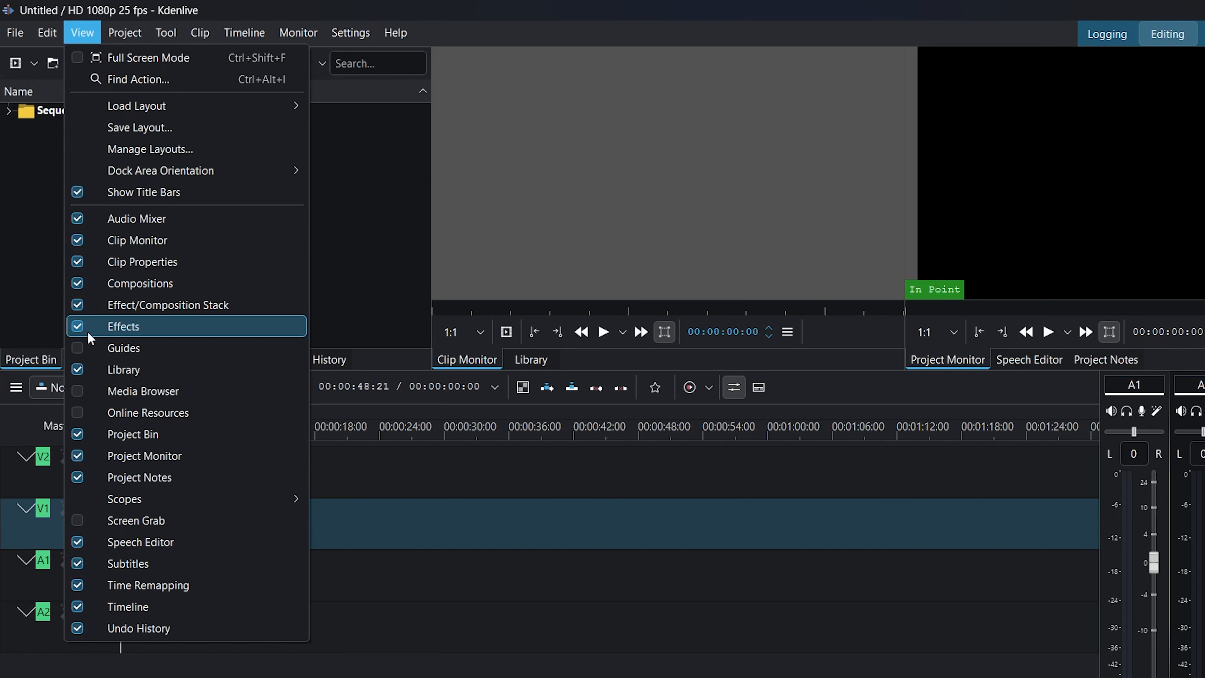
{"action": "mouse_move", "coordinate": [129, 34]}
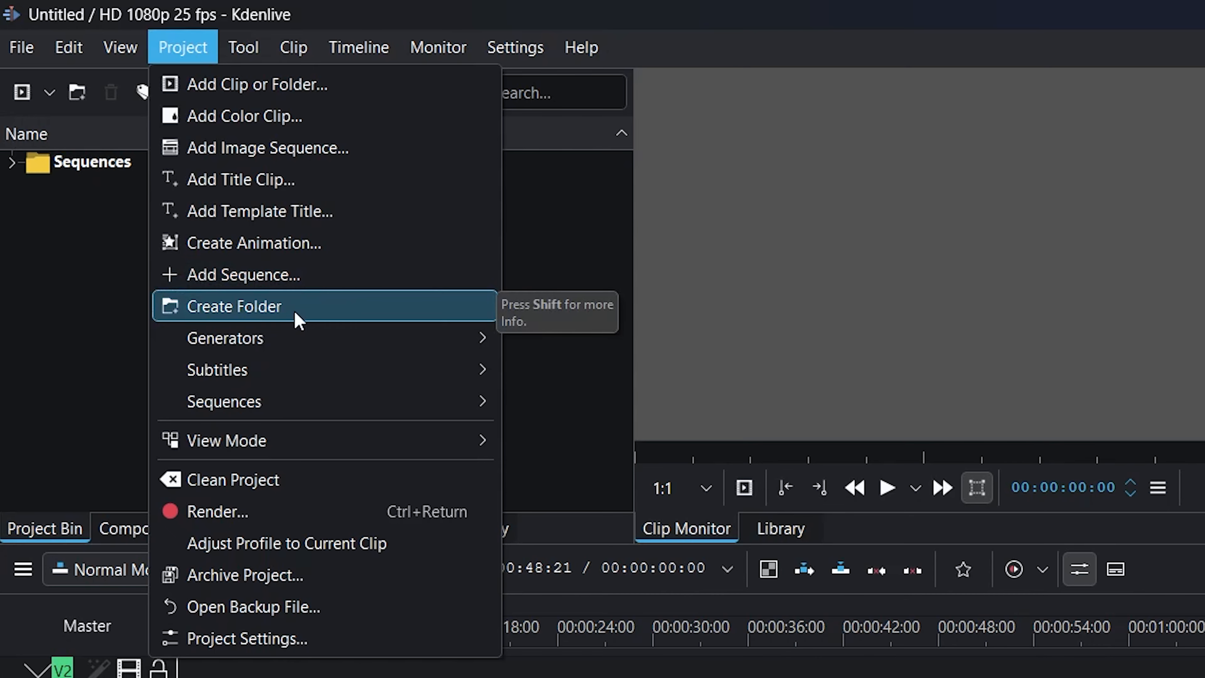
Step: Review the project settings, including the proxy, guides, metadata, project files and cache data pages, and close them without changes
{"action": "mouse_move", "coordinate": [359, 48]}
{"action": "mouse_move", "coordinate": [195, 47]}
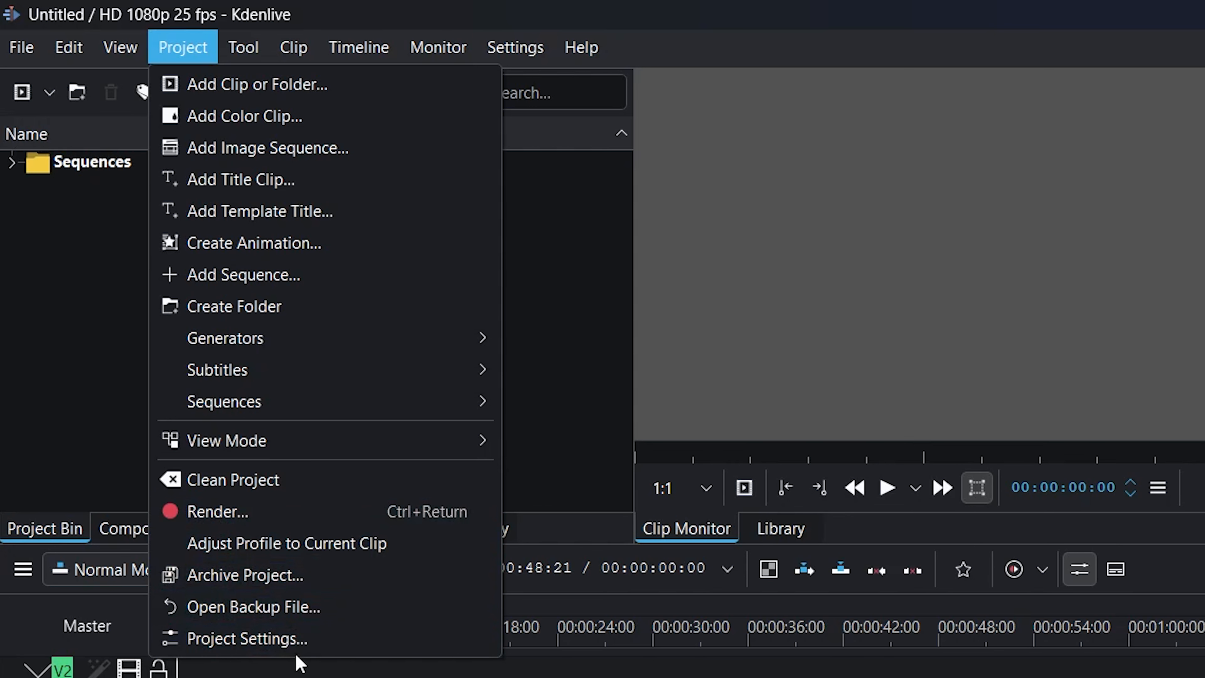
{"action": "left_click", "coordinate": [276, 638]}
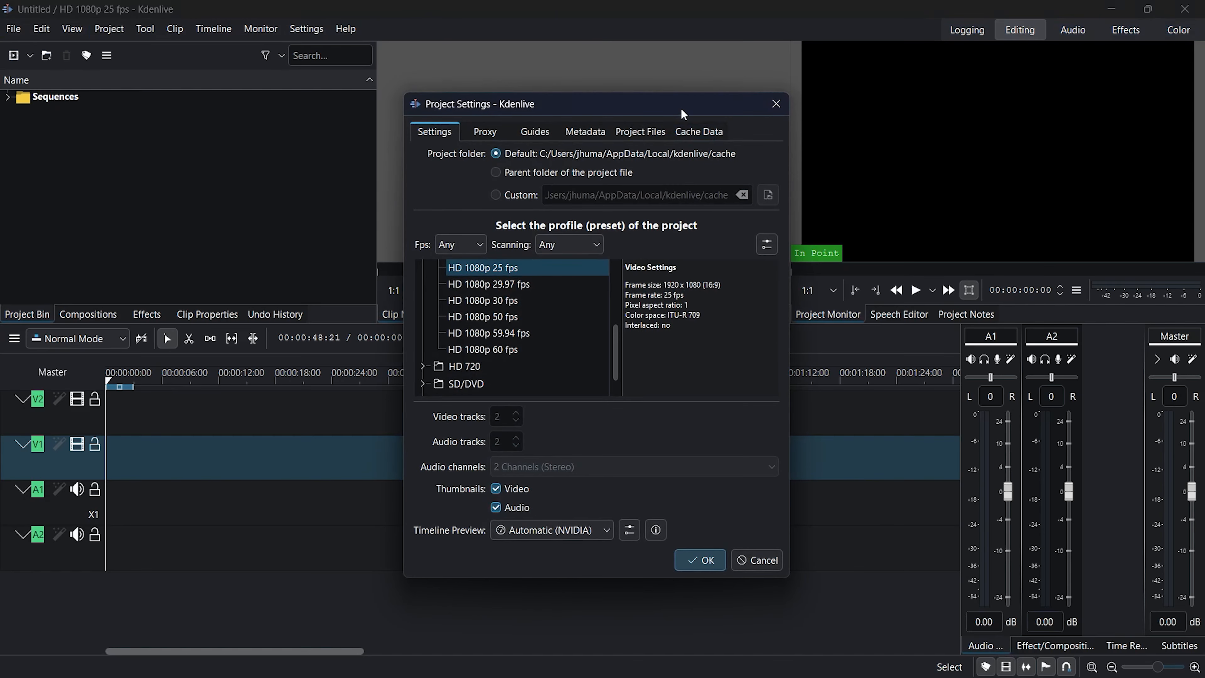
{"action": "left_click_drag", "start_coordinate": [680, 104], "coordinate": [667, 143]}
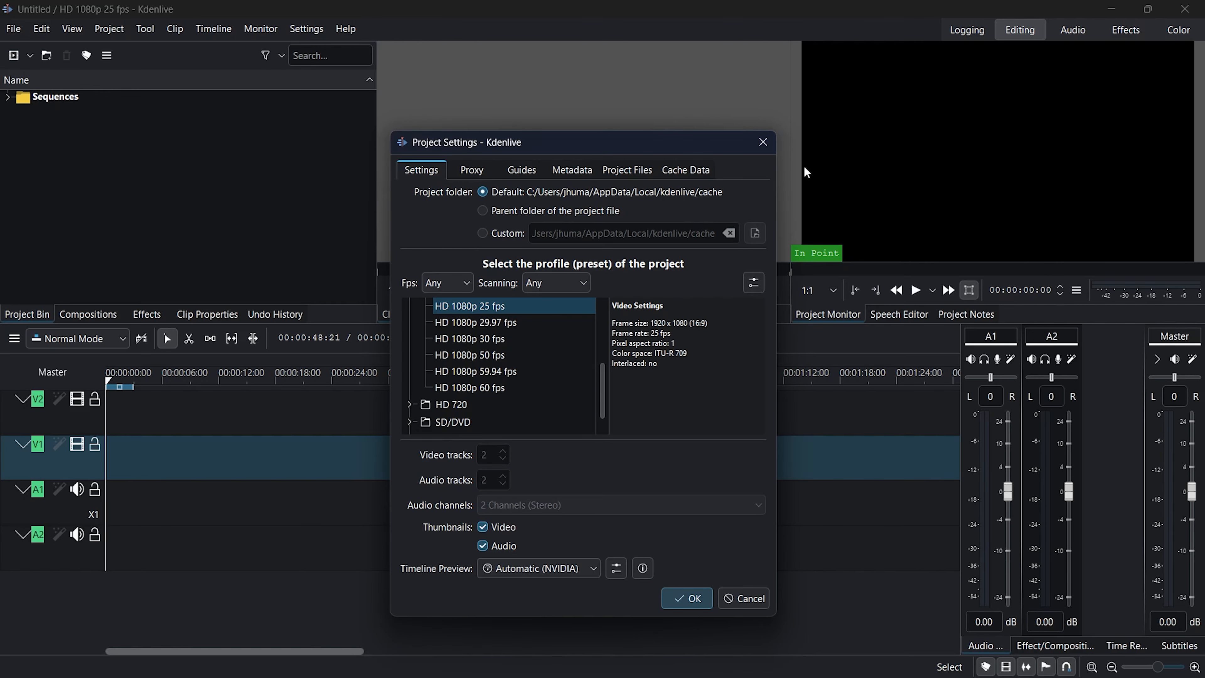
{"action": "left_click_drag", "start_coordinate": [506, 141], "coordinate": [537, 128]}
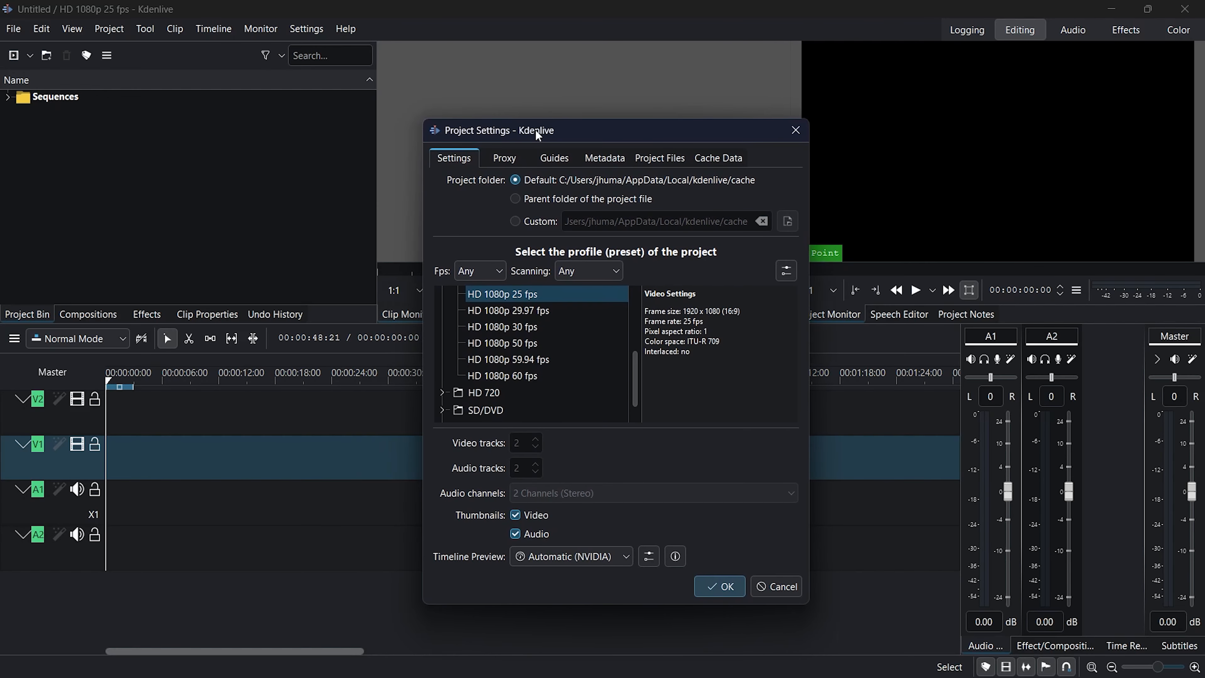
{"action": "left_click", "coordinate": [512, 161]}
{"action": "left_click", "coordinate": [553, 162]}
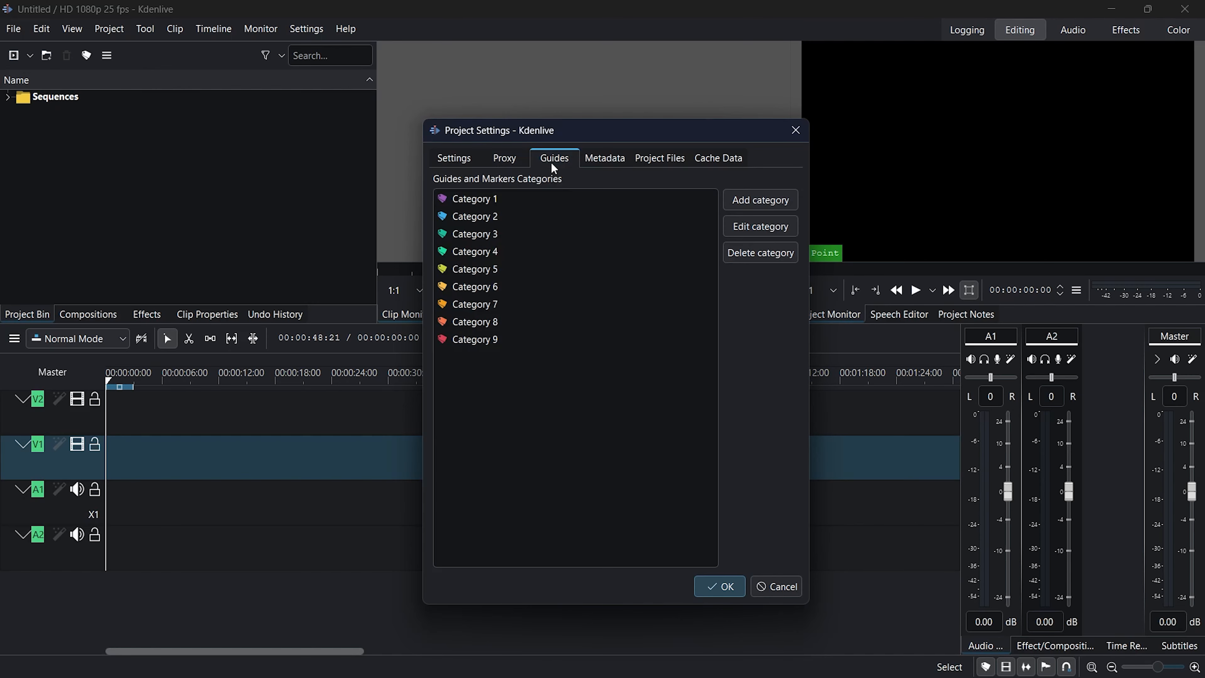
{"action": "left_click", "coordinate": [607, 160]}
{"action": "left_click", "coordinate": [648, 158]}
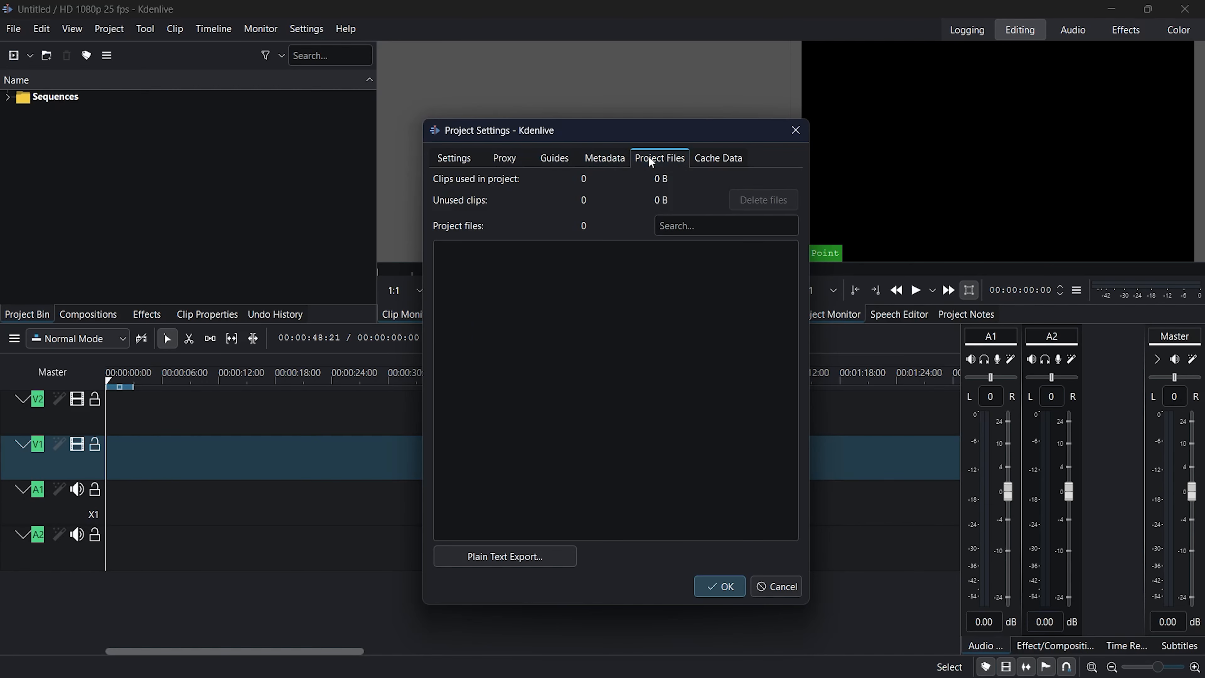
{"action": "left_click", "coordinate": [719, 158]}
{"action": "left_click", "coordinate": [462, 157]}
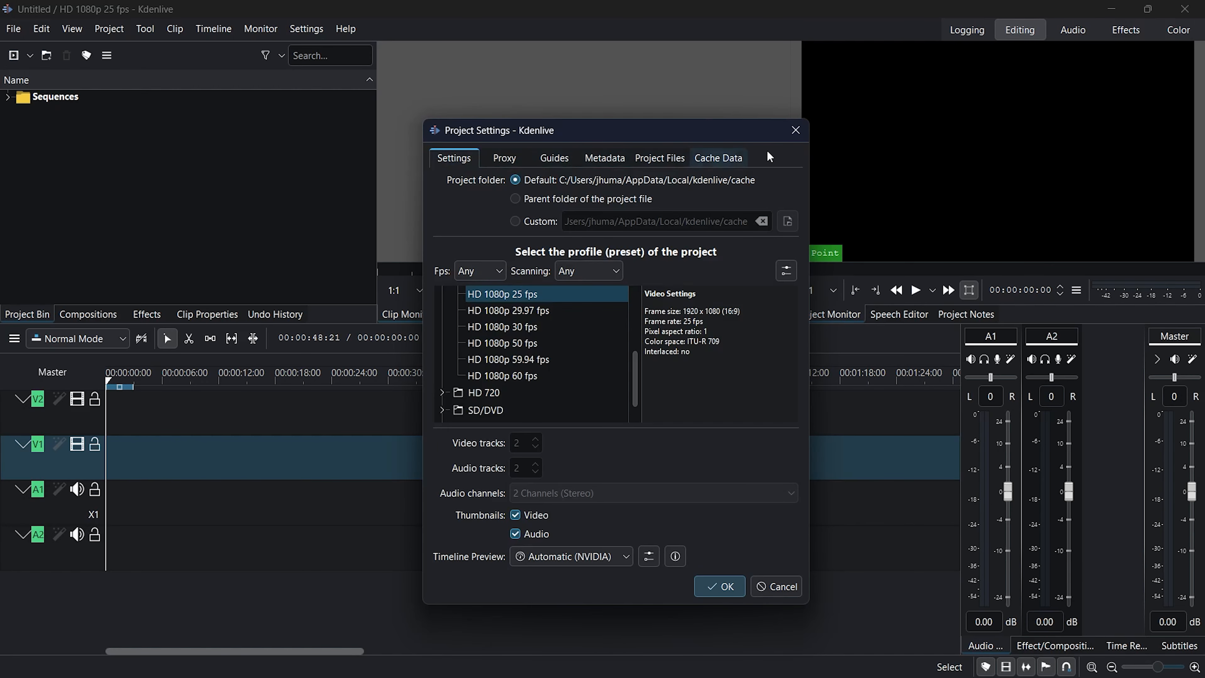
{"action": "left_click", "coordinate": [796, 130]}
{"action": "left_click", "coordinate": [138, 37]}
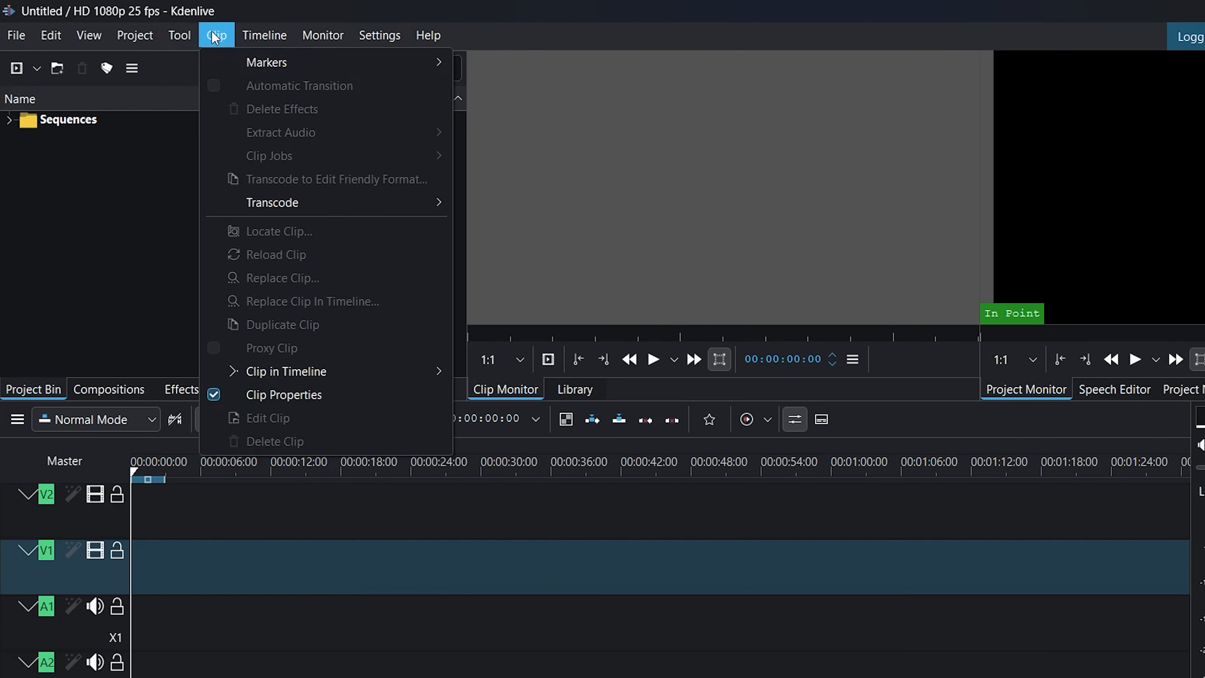
{"action": "mouse_move", "coordinate": [221, 37]}
{"action": "mouse_move", "coordinate": [325, 46]}
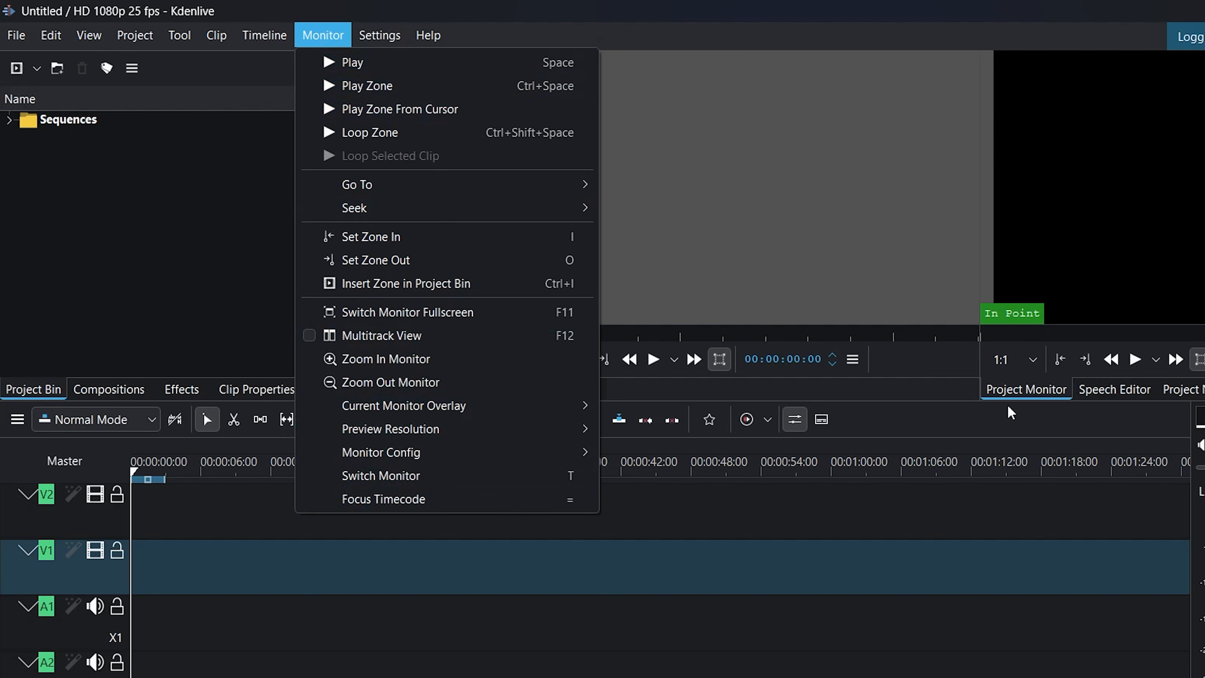
{"action": "mouse_move", "coordinate": [397, 45]}
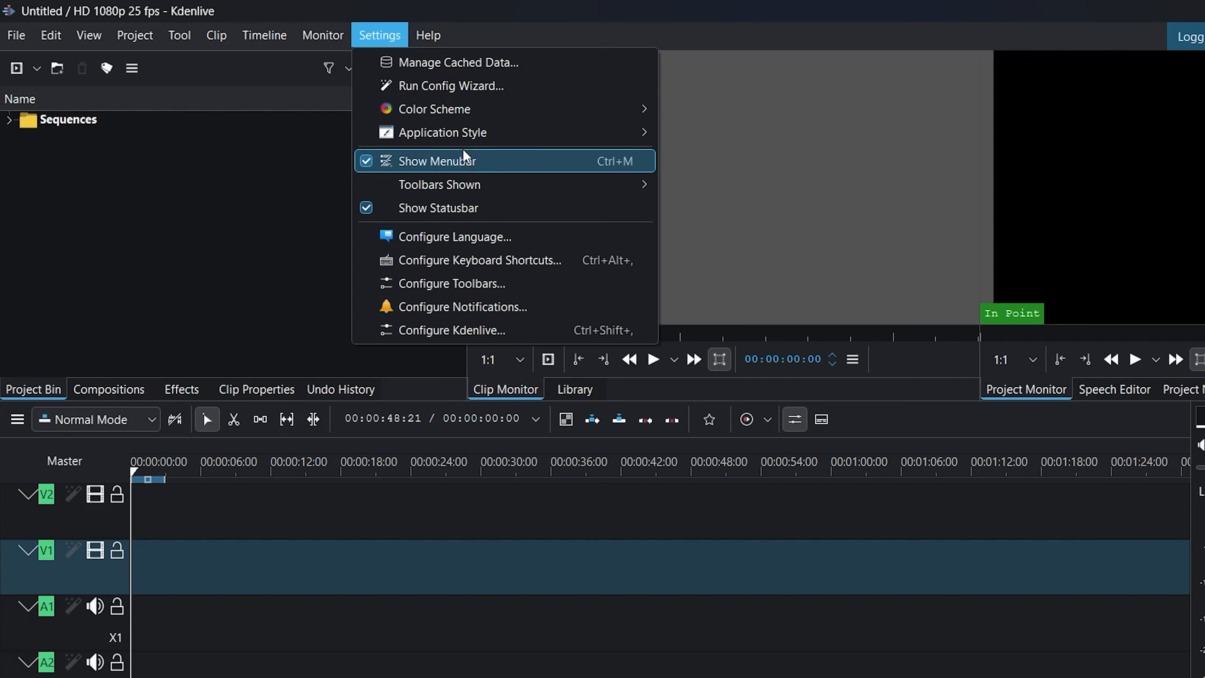
{"action": "left_click", "coordinate": [325, 194]}
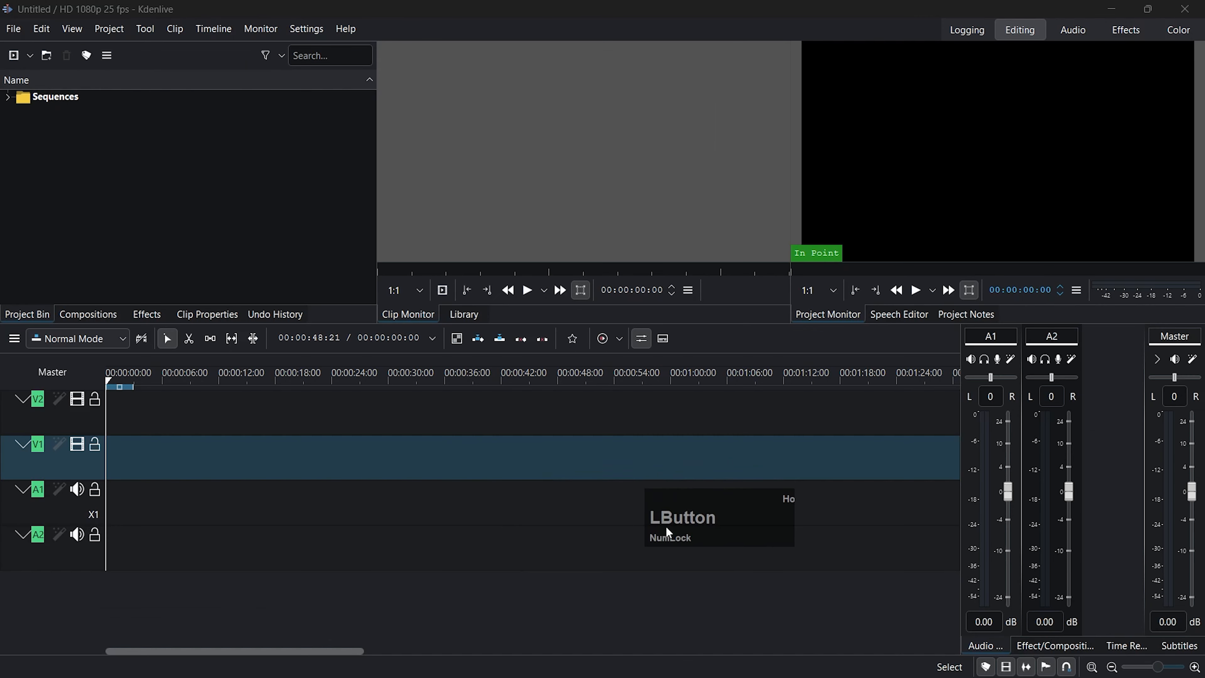
{"action": "left_click_drag", "start_coordinate": [665, 525], "coordinate": [499, 630]}
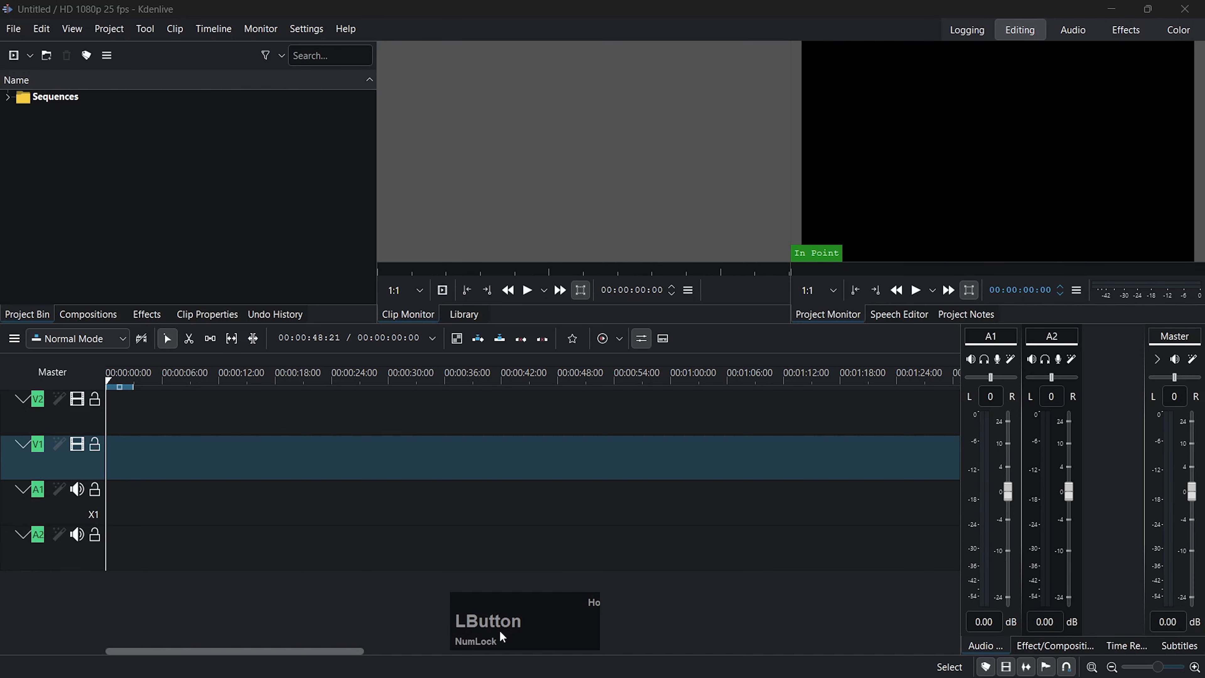
Step: Place the playhead at about 00:00:43:08 and enlarge the project bin and monitor area above the timeline
{"action": "left_click", "coordinate": [696, 612]}
{"action": "right_click", "coordinate": [696, 605]}
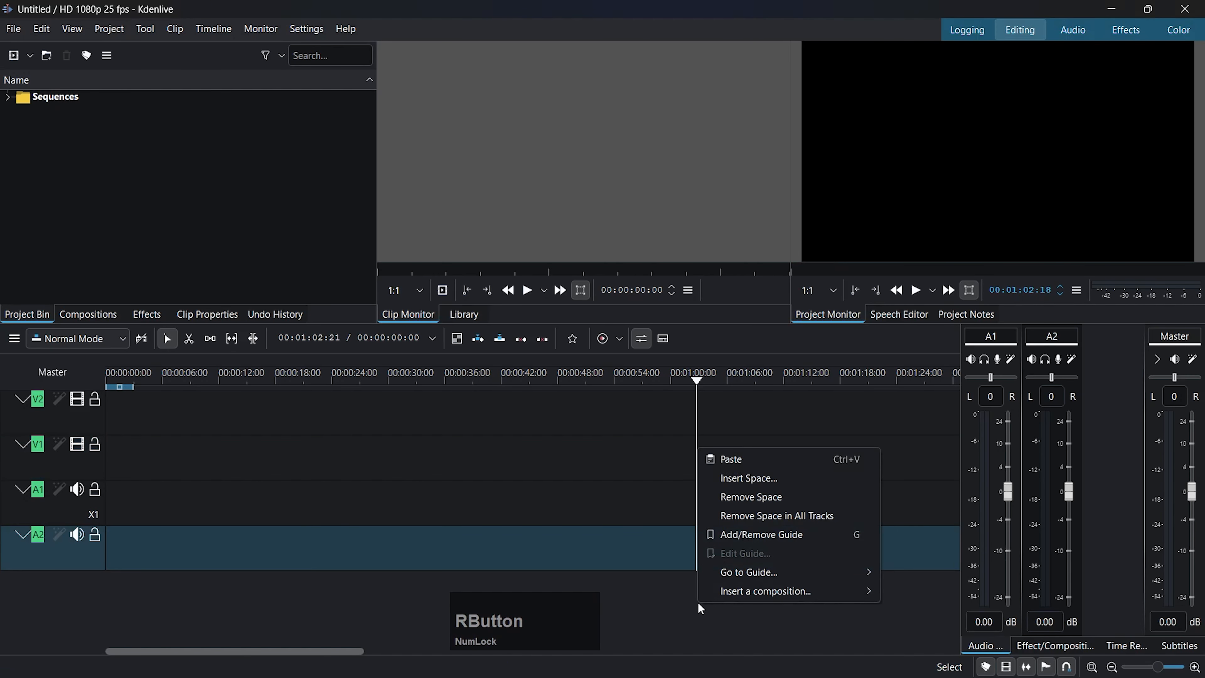
{"action": "left_click", "coordinate": [513, 475]}
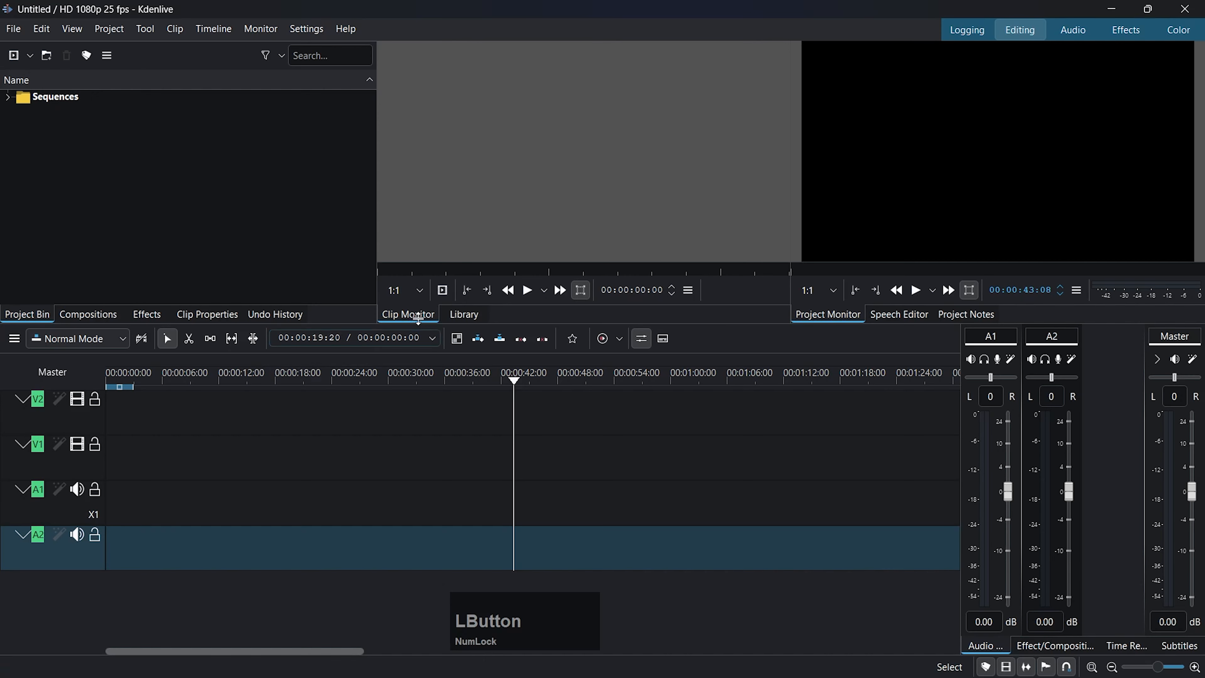
{"action": "left_click_drag", "start_coordinate": [493, 323], "coordinate": [493, 366]}
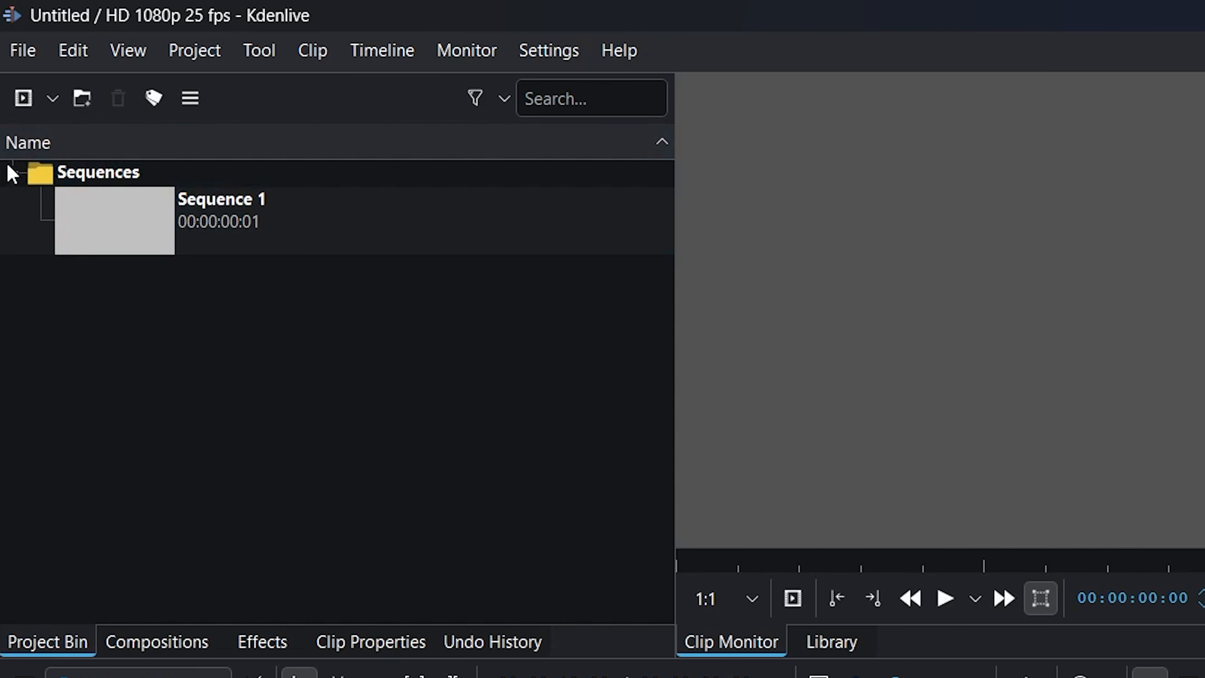
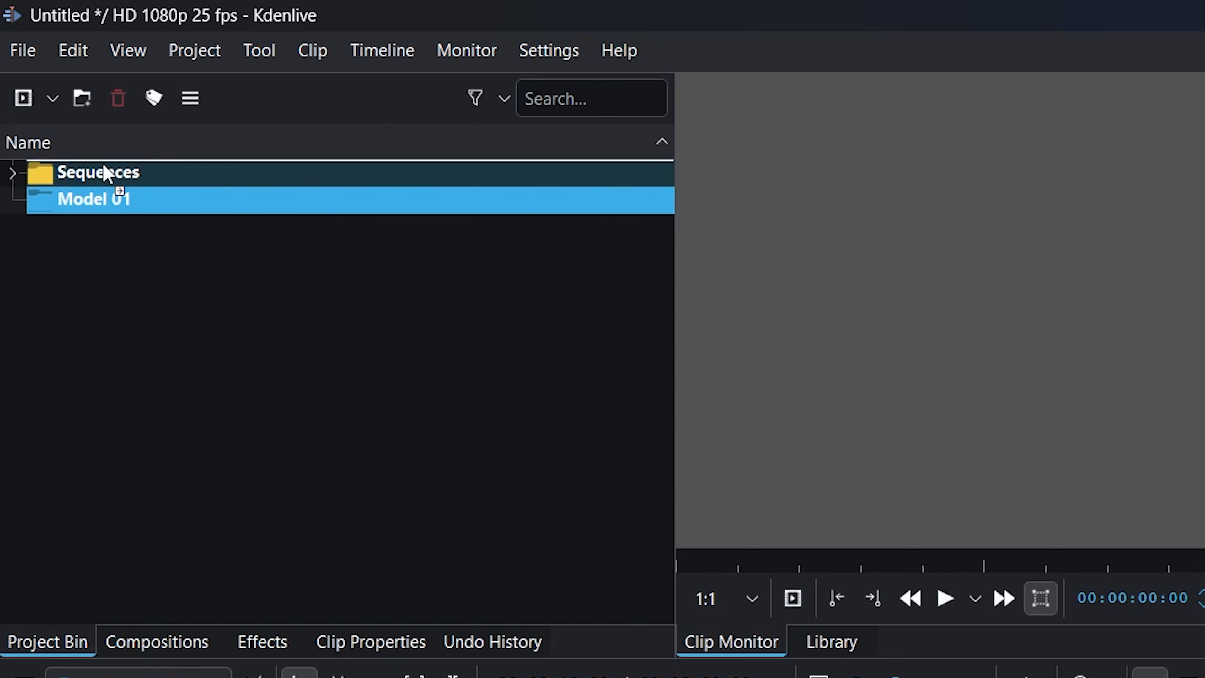
Step: Expand the Sequences folder in the project bin and rename its Model 01 subfolder as Video
{"action": "left_click", "coordinate": [13, 173]}
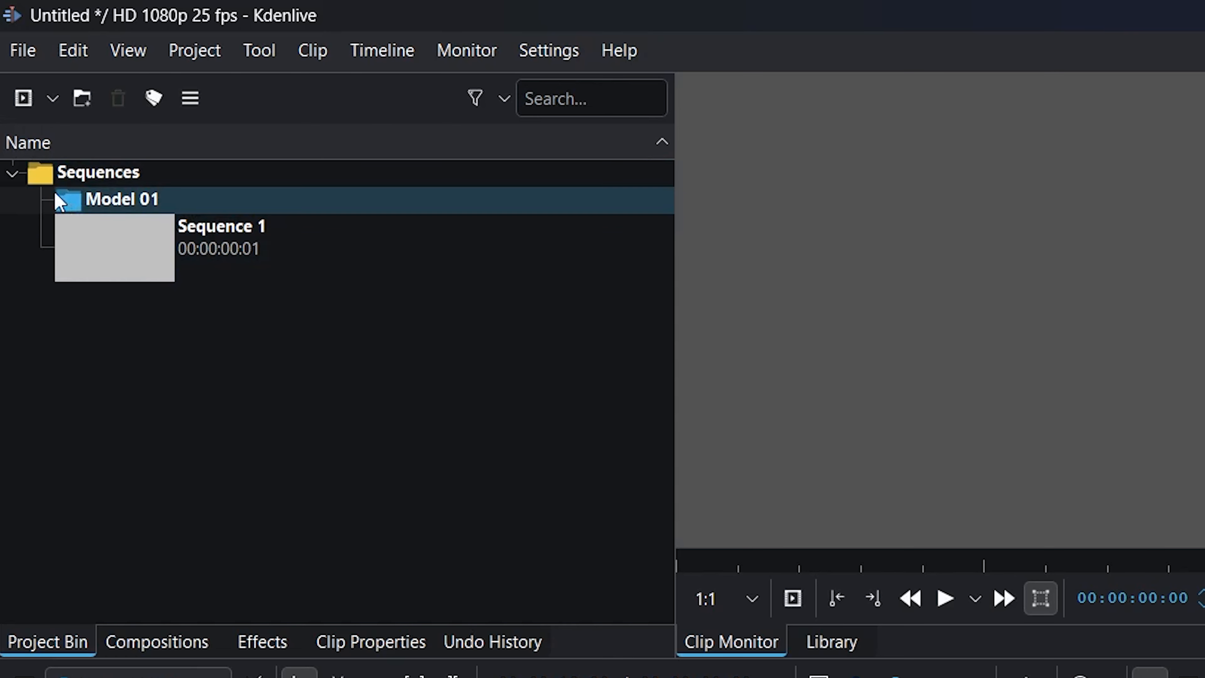
{"action": "left_click", "coordinate": [23, 182]}
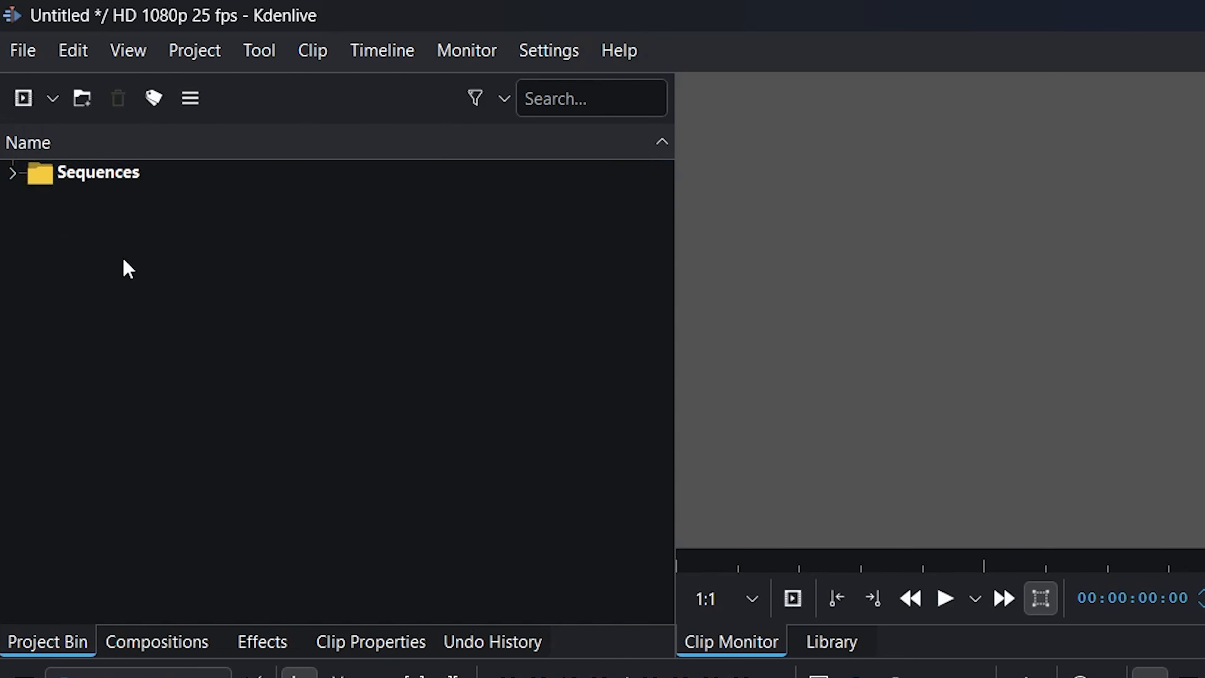
{"action": "left_click", "coordinate": [23, 180]}
{"action": "left_click", "coordinate": [149, 205]}
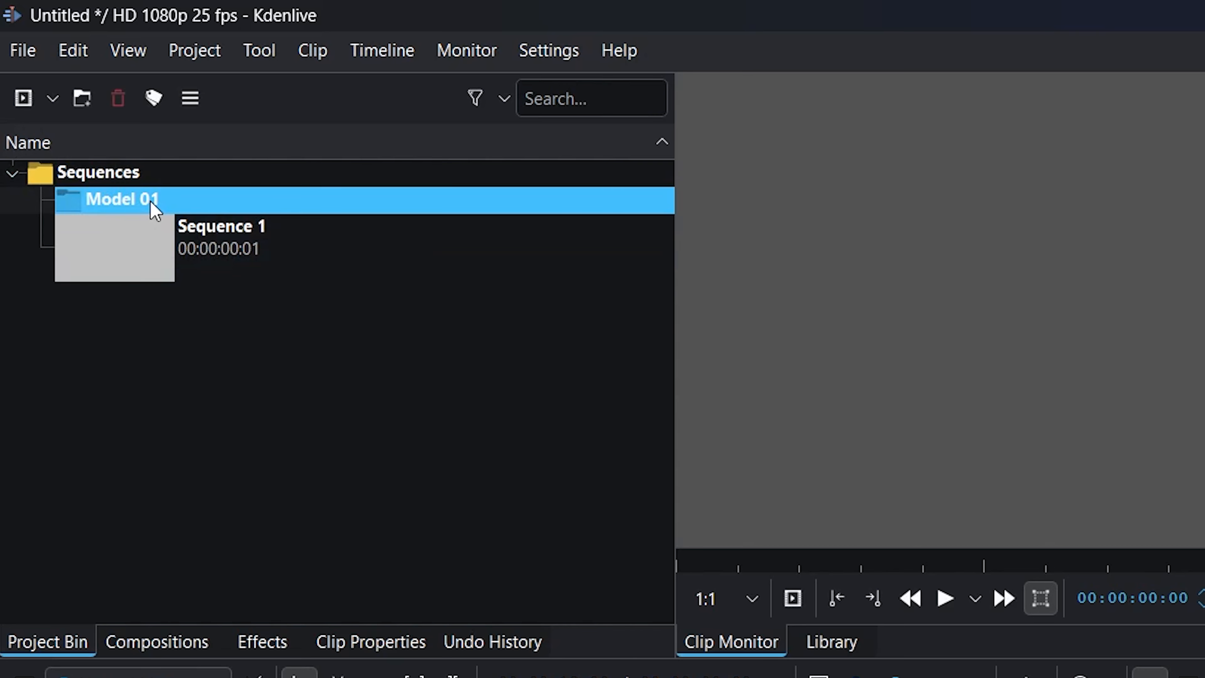
{"action": "right_click", "coordinate": [166, 206]}
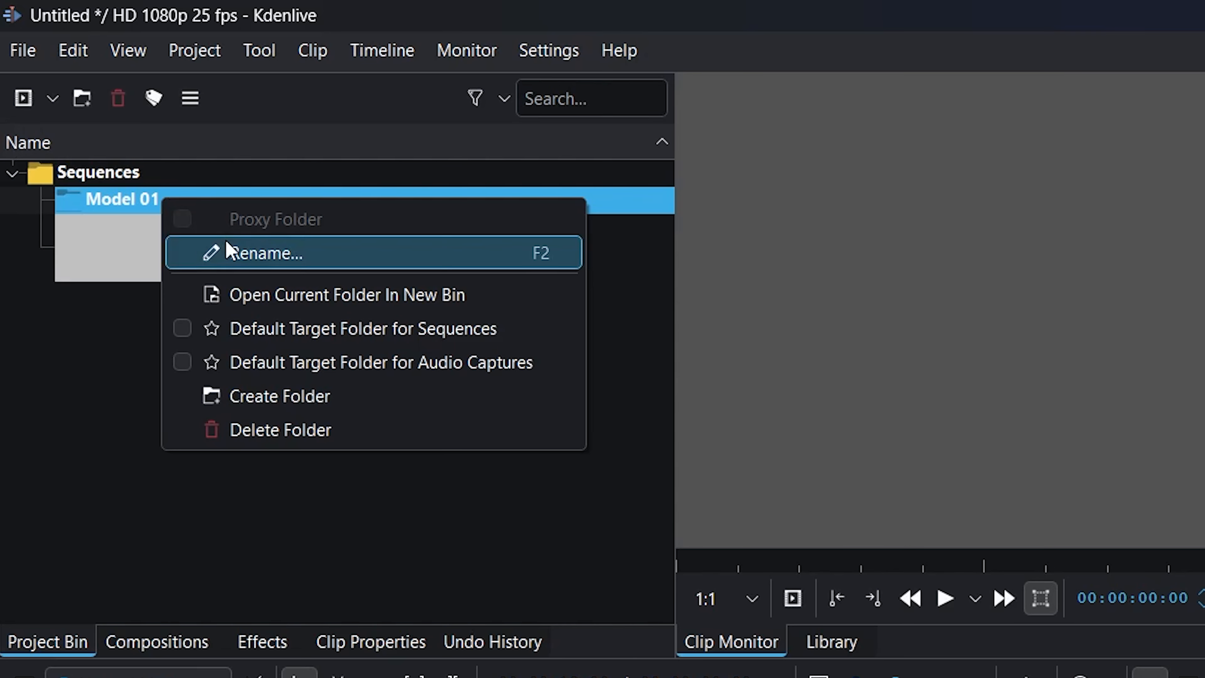
{"action": "left_click", "coordinate": [226, 252]}
{"action": "type", "text": "Video"}
{"action": "key", "text": "Return"}
Step: Create a new folder named Audio in the project bin
{"action": "right_click", "coordinate": [379, 344]}
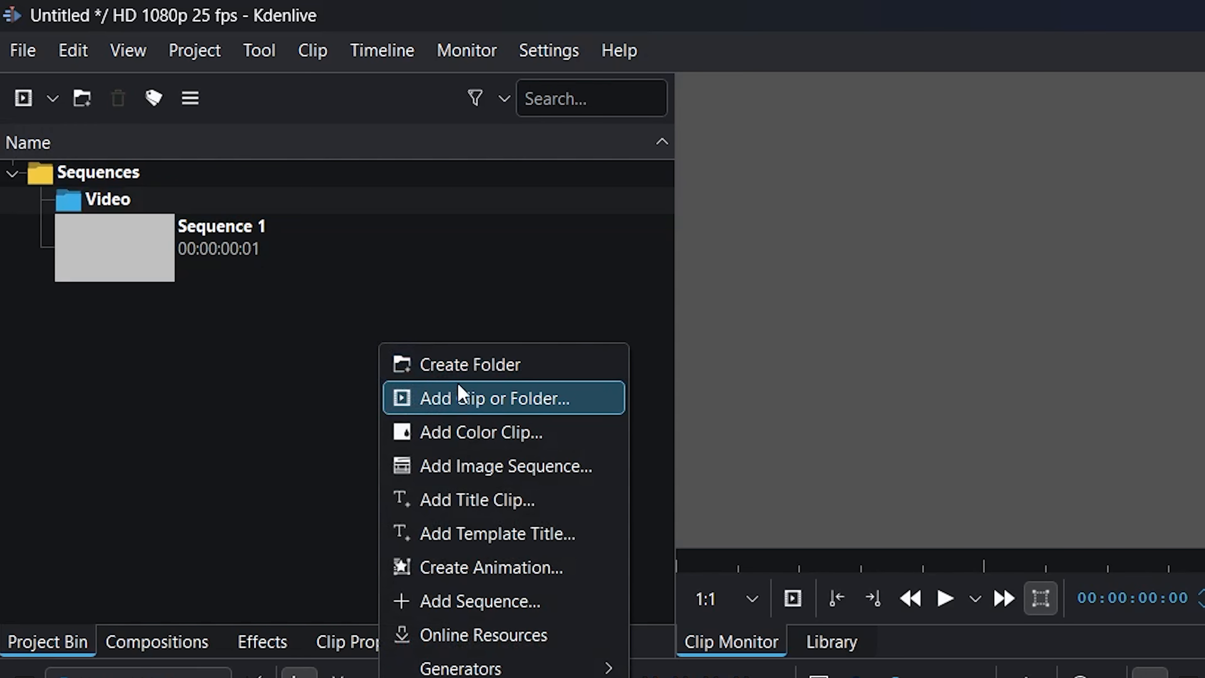
{"action": "left_click", "coordinate": [470, 365]}
{"action": "type", "text": "Audio"}
{"action": "key", "text": "Return"}
Step: Create another project bin folder named Elements
{"action": "right_click", "coordinate": [384, 375]}
{"action": "left_click", "coordinate": [517, 393]}
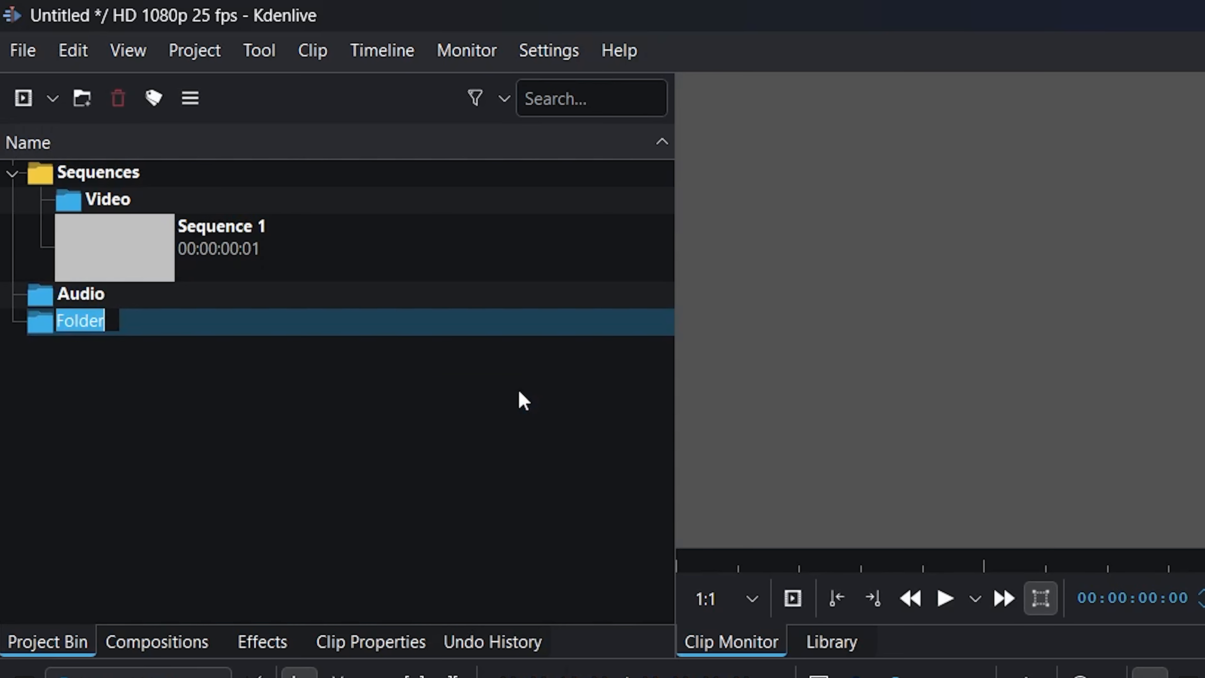
{"action": "type", "text": "Elements"}
{"action": "key", "text": "Return"}
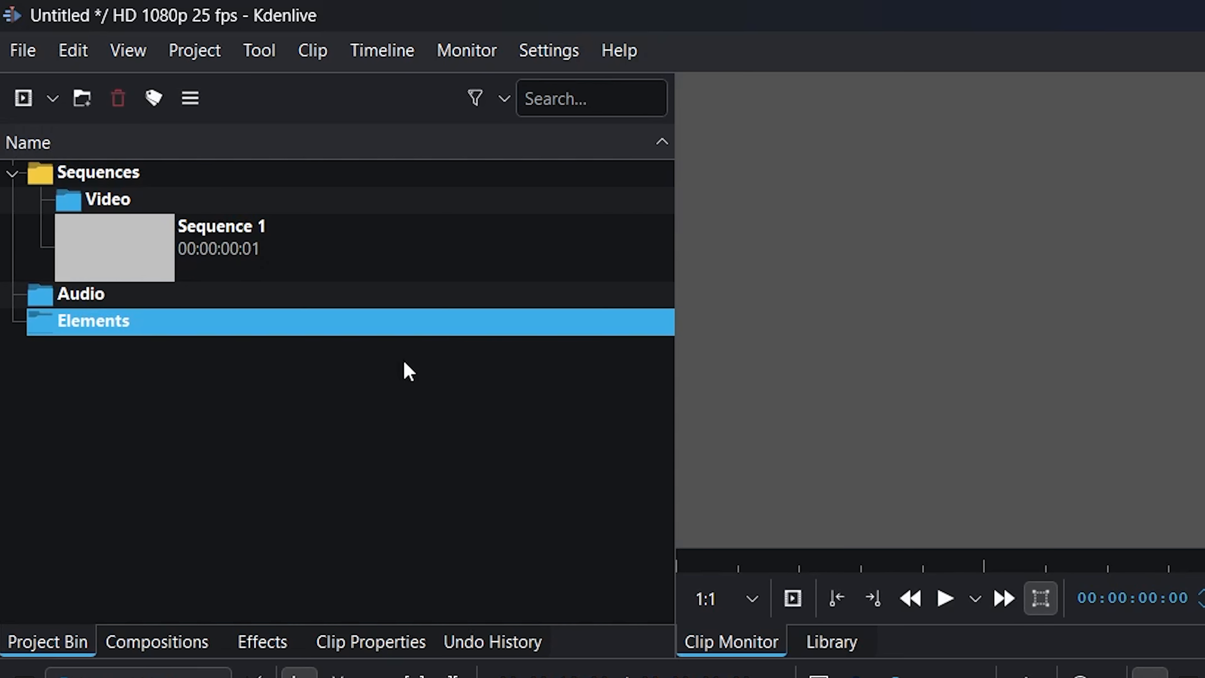
Step: Move the Audio and Elements folders into the Sequences folder, and show Sequence 1 in the clip monitor
{"action": "left_click_drag", "start_coordinate": [67, 296], "coordinate": [78, 181]}
{"action": "left_click_drag", "start_coordinate": [52, 338], "coordinate": [137, 177]}
{"action": "left_click", "coordinate": [250, 301]}
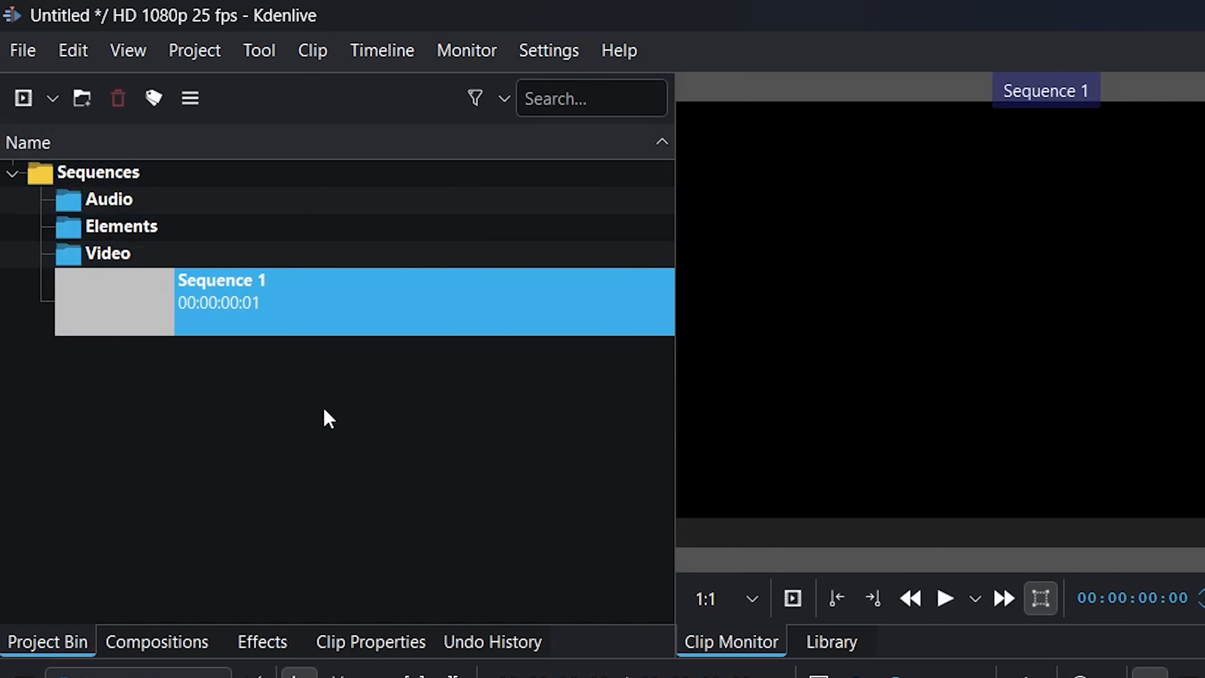
{"action": "left_click", "coordinate": [248, 422]}
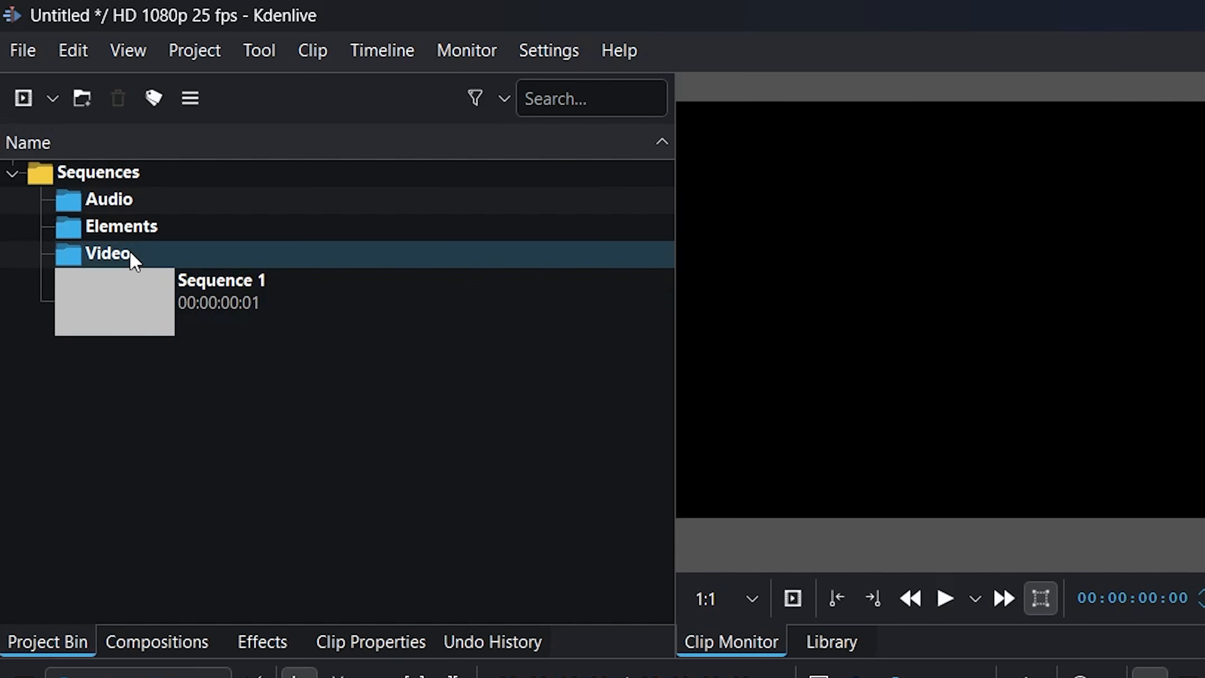
{"action": "left_click", "coordinate": [134, 259]}
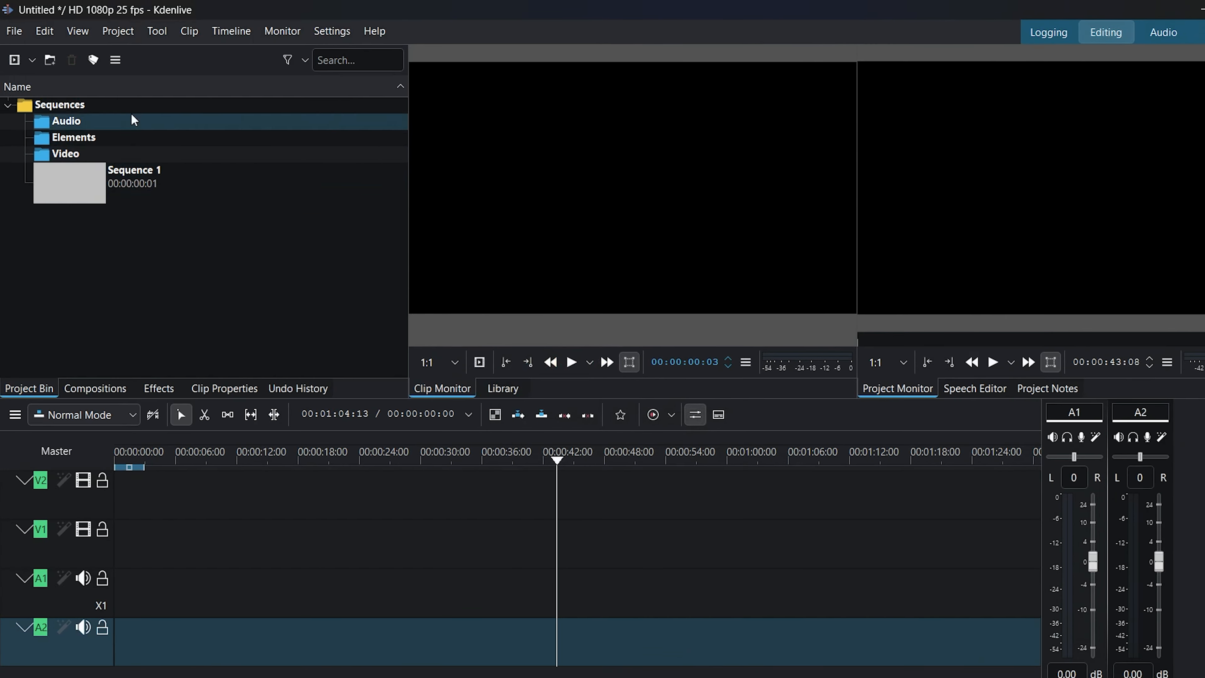
{"action": "left_click", "coordinate": [110, 127]}
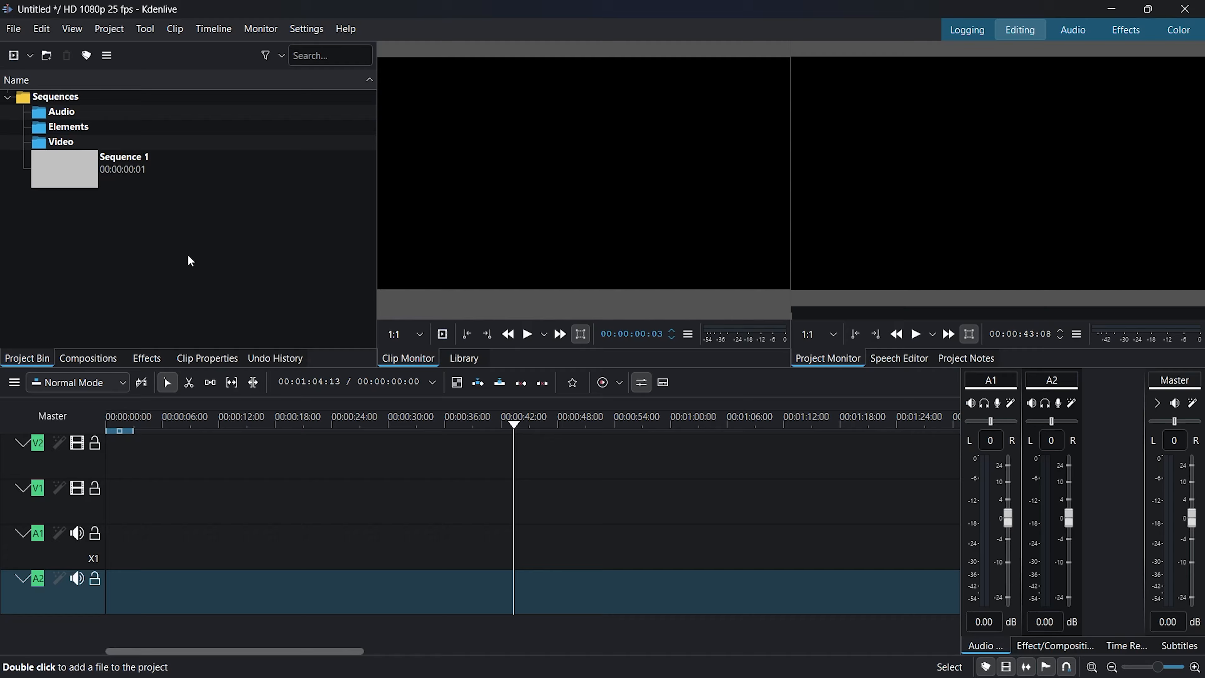
{"action": "double_click", "coordinate": [190, 260]}
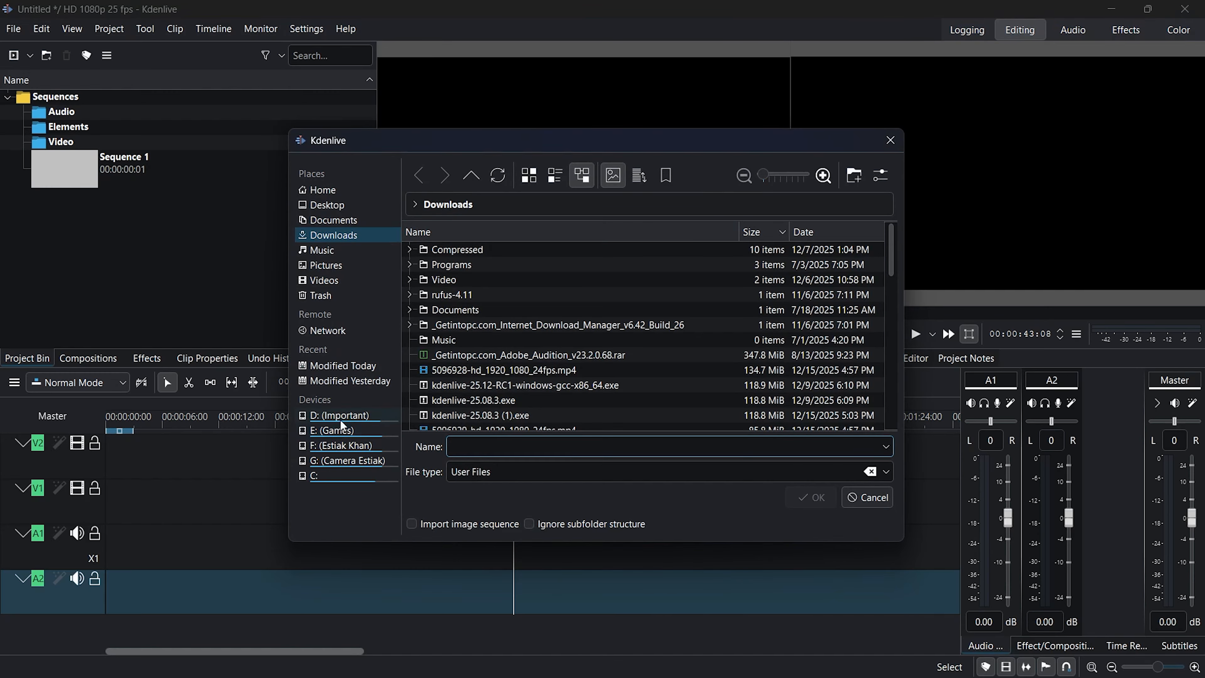
{"action": "left_click", "coordinate": [338, 432]}
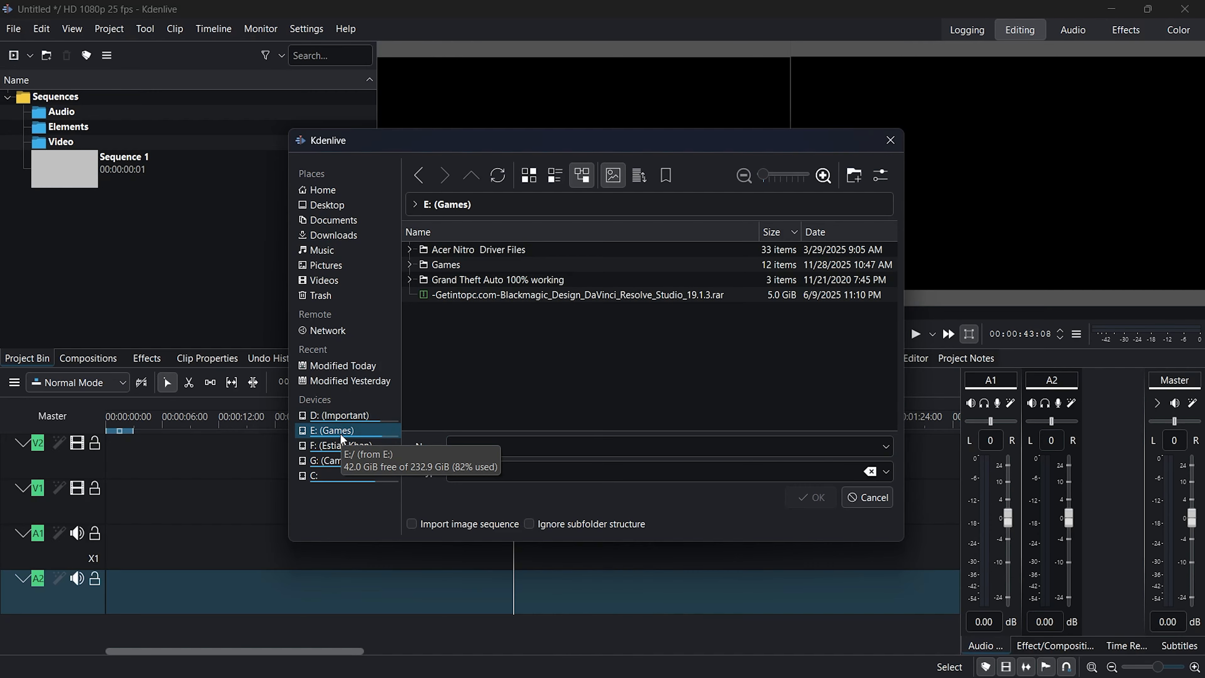
{"action": "left_click", "coordinate": [343, 446]}
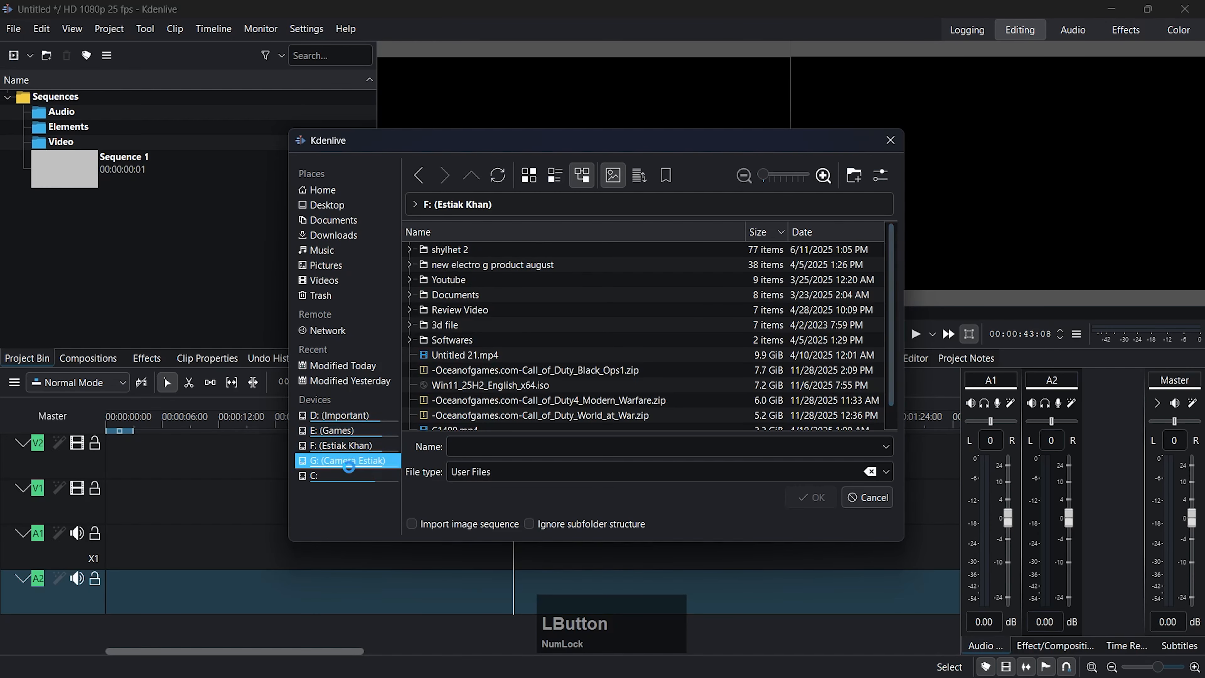
{"action": "left_click", "coordinate": [350, 465]}
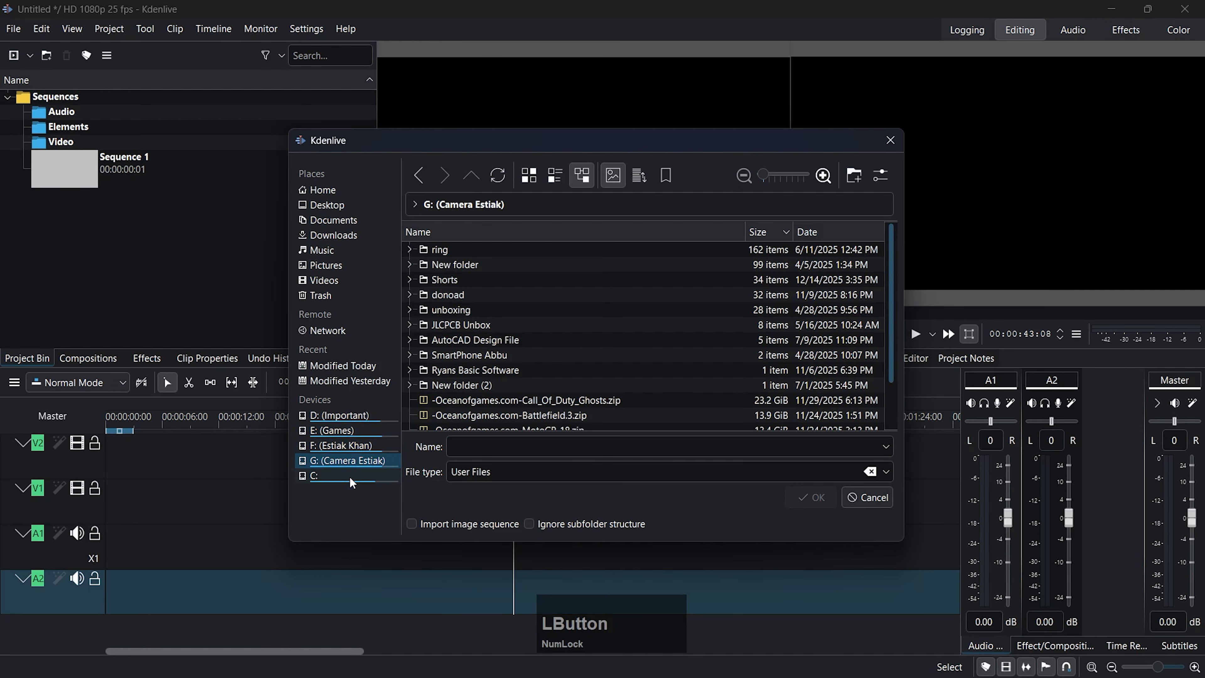
{"action": "left_click", "coordinate": [890, 140]}
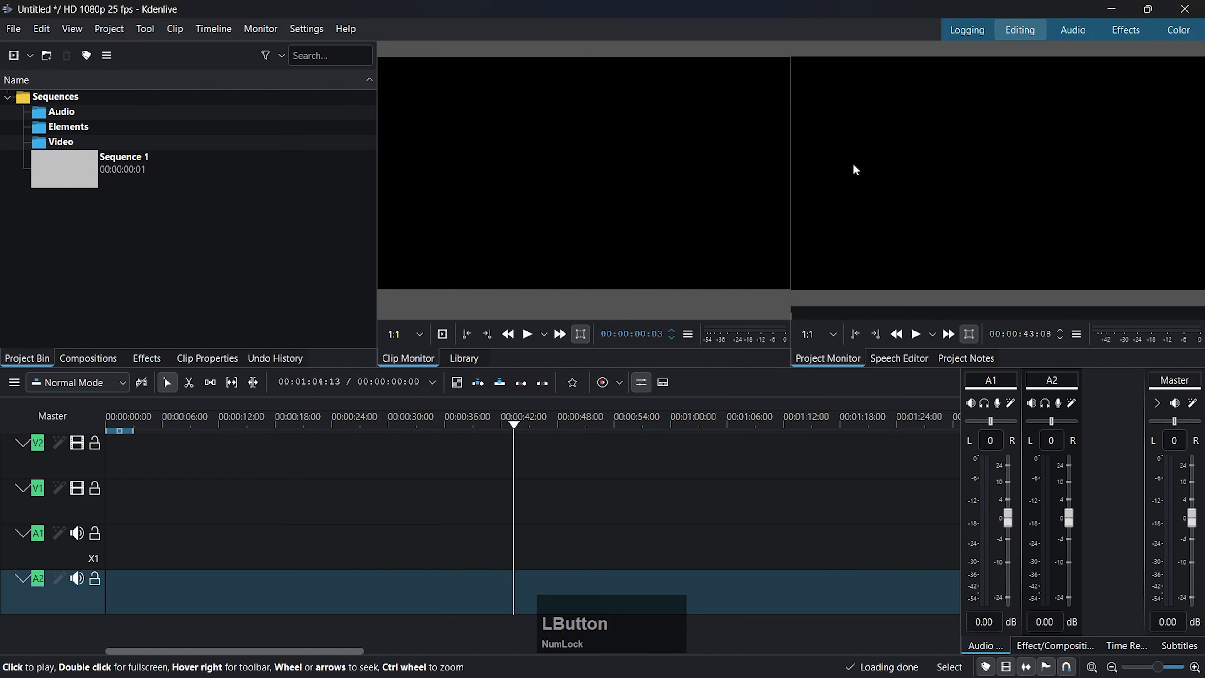
Step: Restore the Kdenlive window to a smaller size and open the Downloads folder in File Explorer so the project bin stays visible
{"action": "left_click", "coordinate": [1148, 7]}
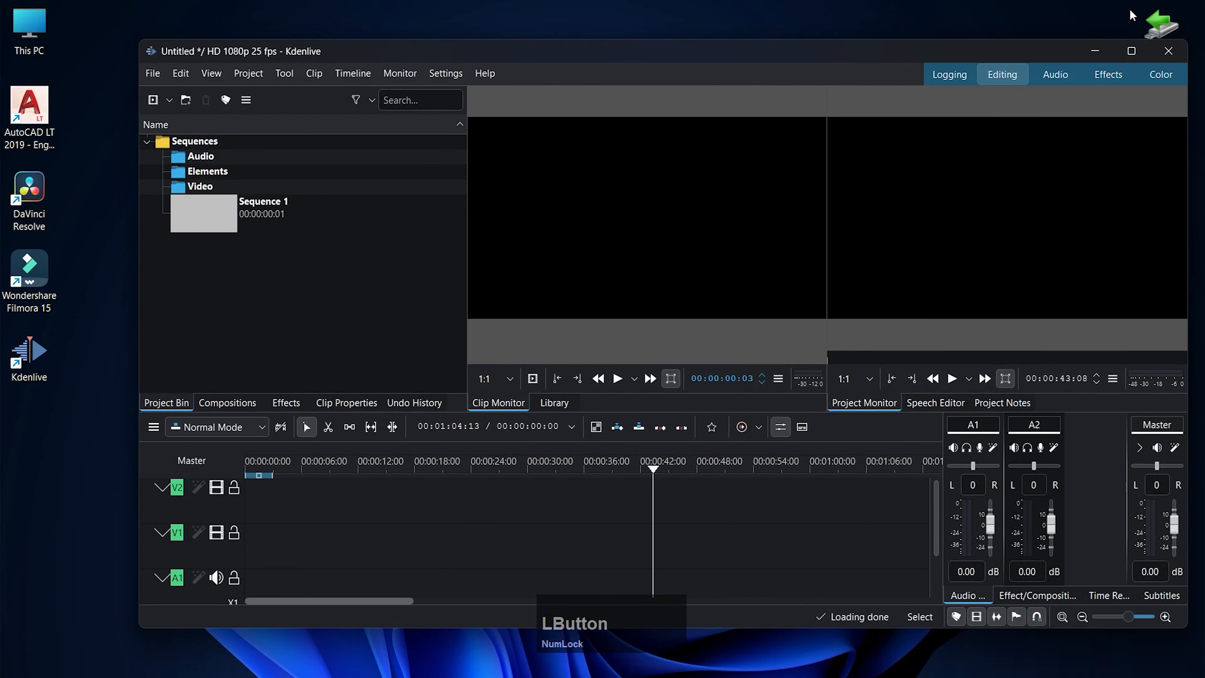
{"action": "left_click_drag", "start_coordinate": [886, 70], "coordinate": [825, 78]}
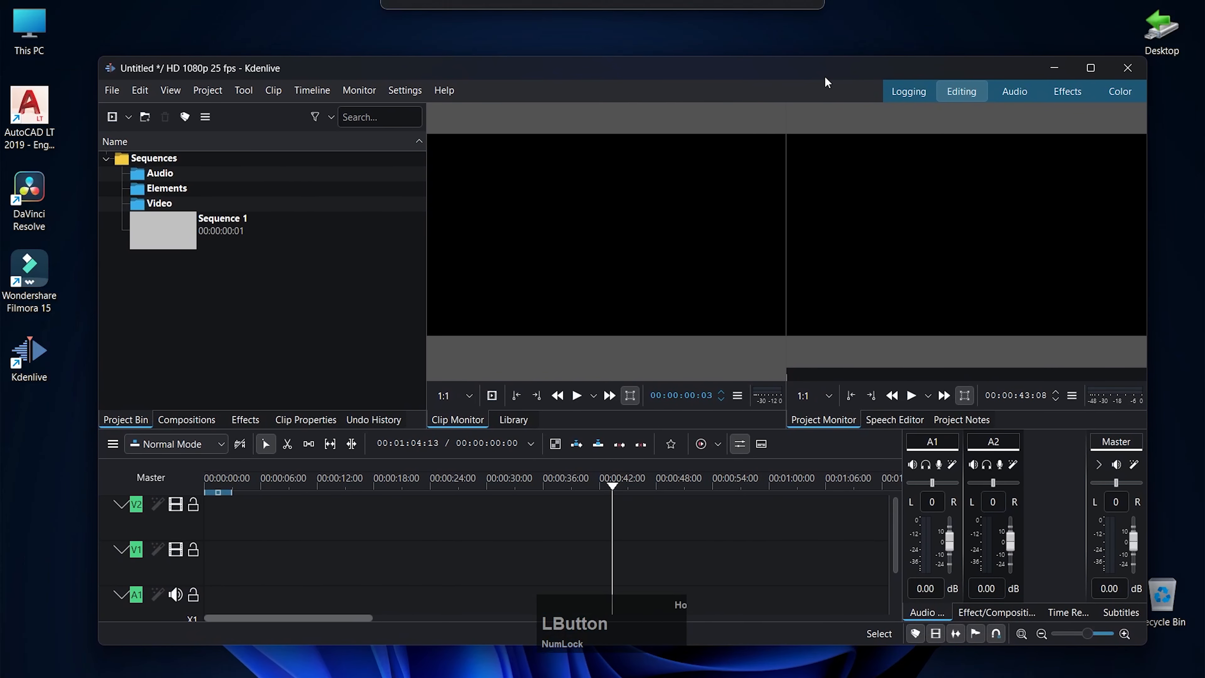
{"action": "left_click", "coordinate": [31, 26]}
{"action": "double_click", "coordinate": [33, 26]}
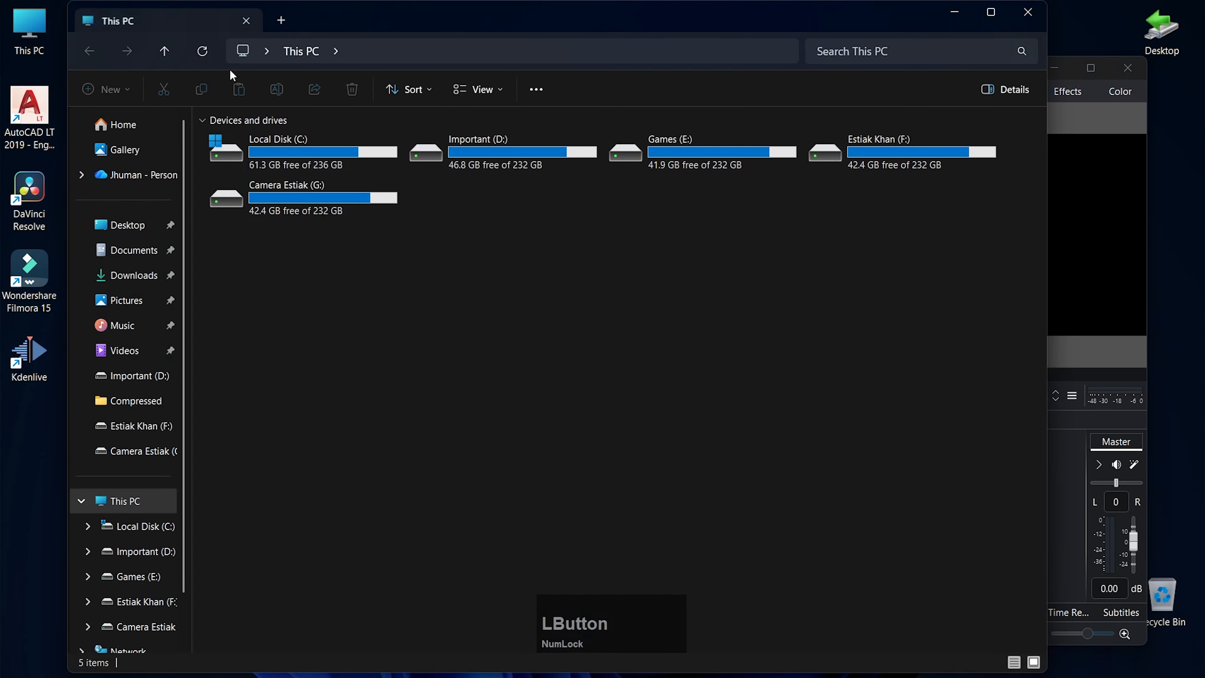
{"action": "left_click", "coordinate": [154, 275]}
{"action": "left_click_drag", "start_coordinate": [494, 19], "coordinate": [736, 266]}
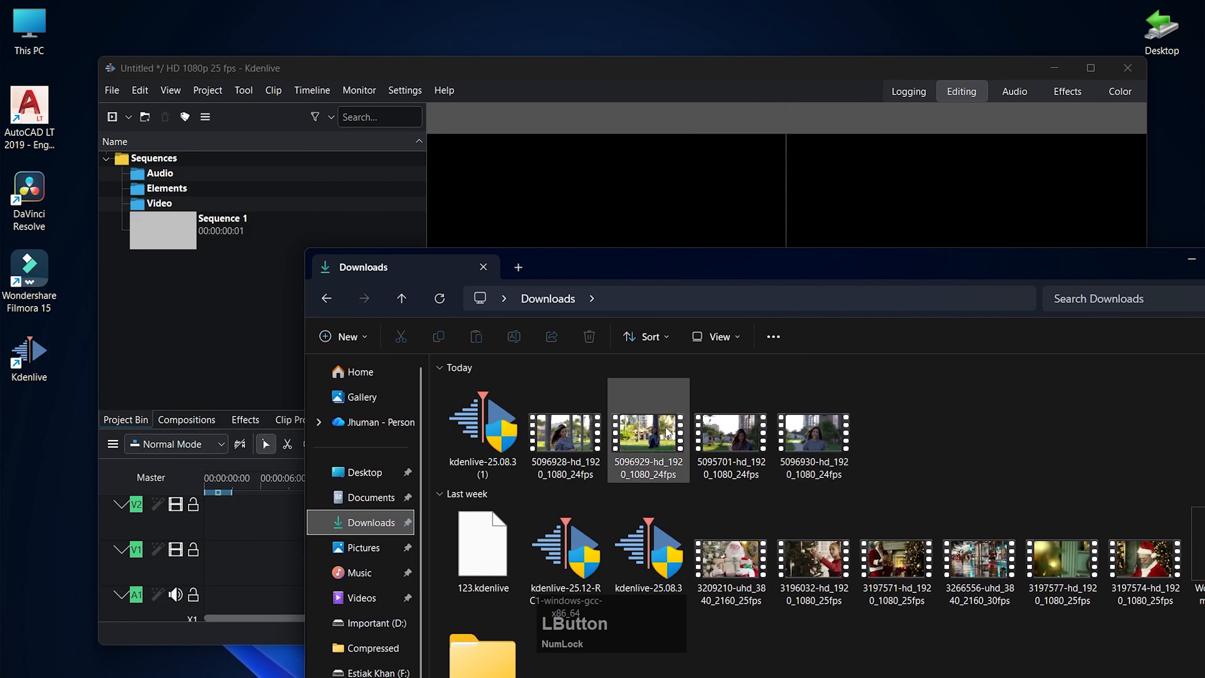
Step: Import the 5096928, 5096929, 5095701 and 5096930 video clips from Downloads into the project bin, targeting the Video folder
{"action": "left_click_drag", "start_coordinate": [565, 431], "coordinate": [158, 197]}
{"action": "left_click_drag", "start_coordinate": [658, 450], "coordinate": [304, 204]}
{"action": "left_click_drag", "start_coordinate": [925, 478], "coordinate": [327, 209]}
{"action": "left_click", "coordinate": [418, 248]}
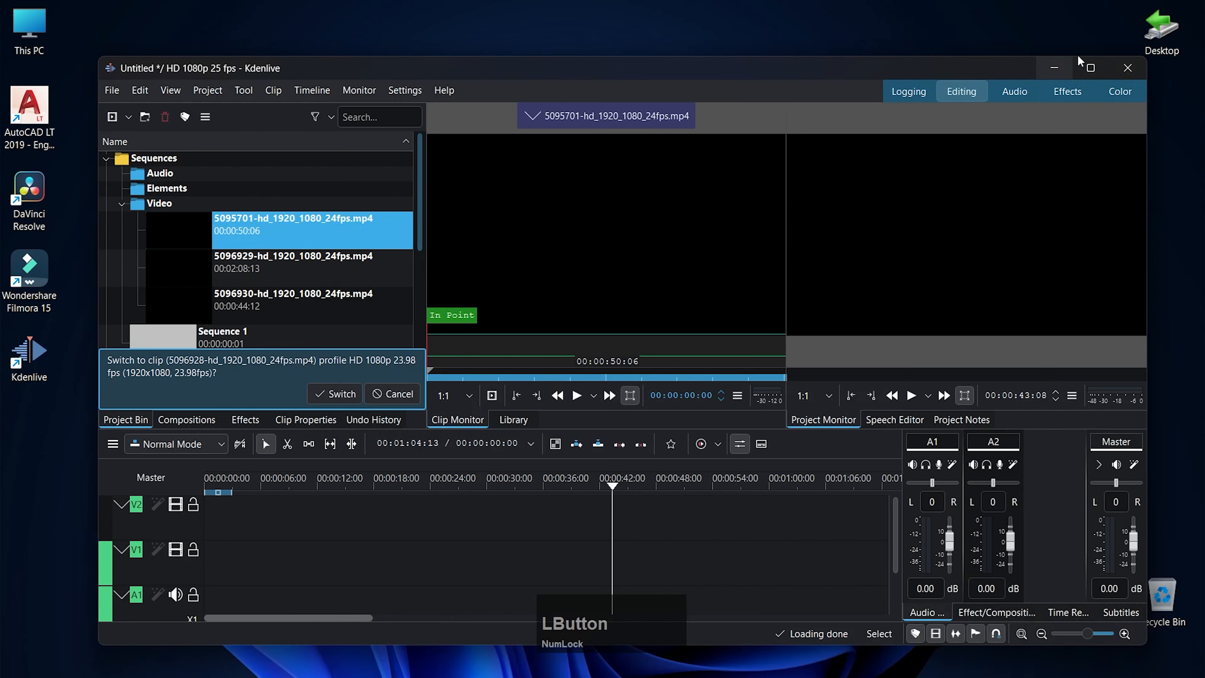
Step: Maximize Kdenlive, move clip 5096928 into the Video folder, and switch the project to the HD 1080p 23.98 fps clip profile
{"action": "left_click", "coordinate": [1091, 67]}
{"action": "scroll", "coordinate": [171, 240], "scroll_direction": "down", "scroll_amount": 1}
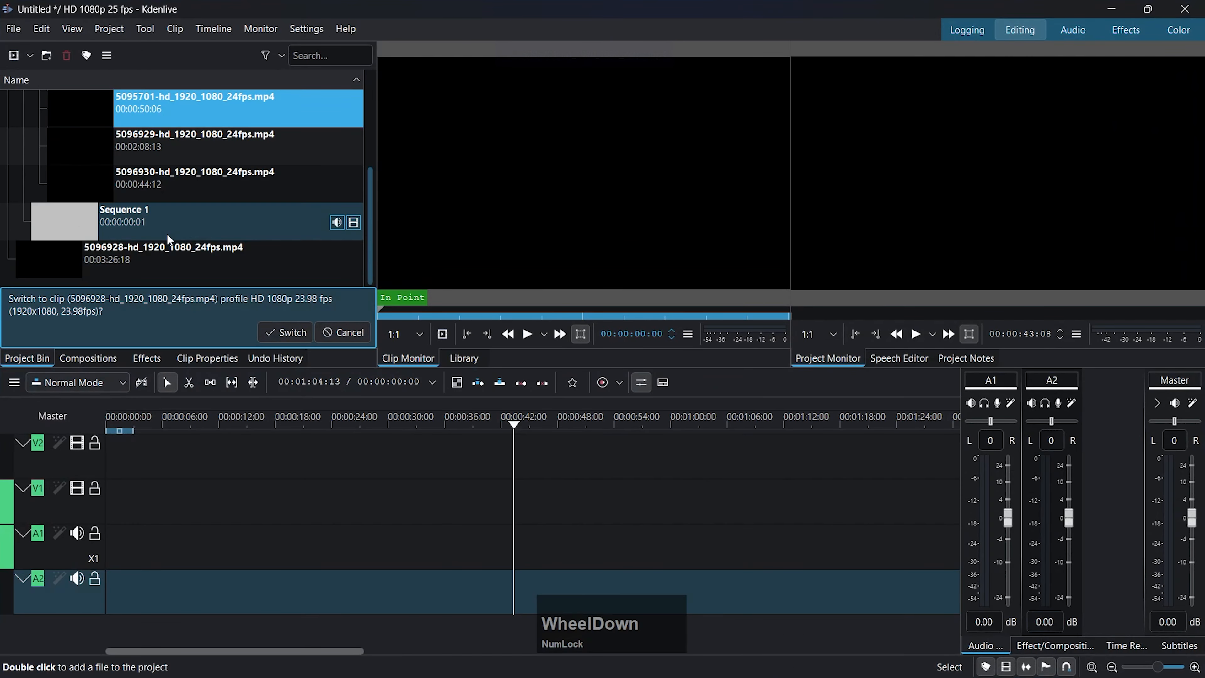
{"action": "left_click_drag", "start_coordinate": [163, 252], "coordinate": [180, 148]}
{"action": "scroll", "coordinate": [182, 171], "scroll_direction": "up", "scroll_amount": 1}
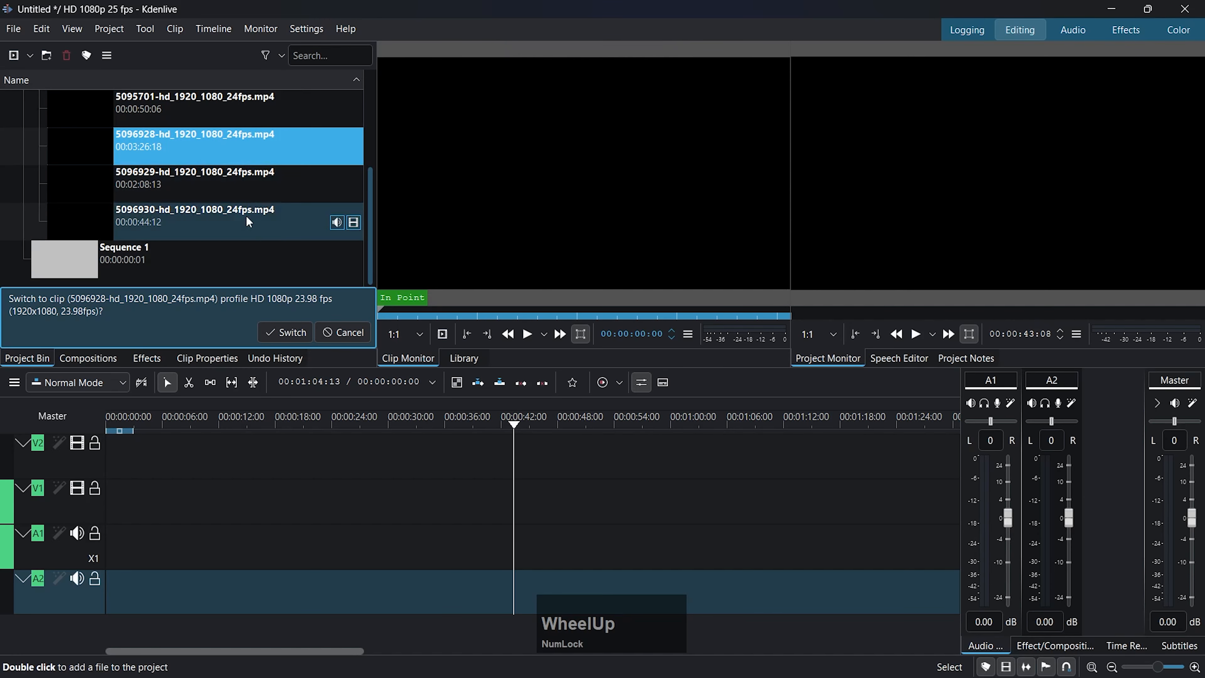
{"action": "scroll", "coordinate": [247, 233], "scroll_direction": "up", "scroll_amount": 3}
{"action": "scroll", "coordinate": [166, 204], "scroll_direction": "down", "scroll_amount": 3}
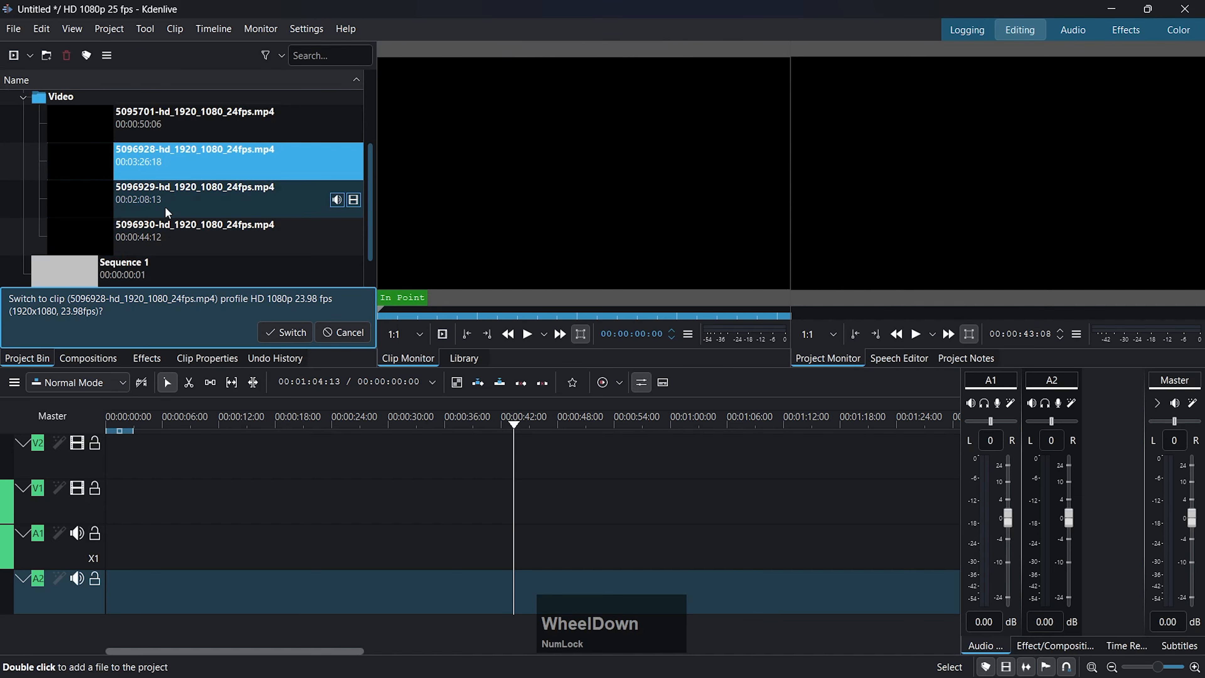
{"action": "left_click", "coordinate": [130, 125]}
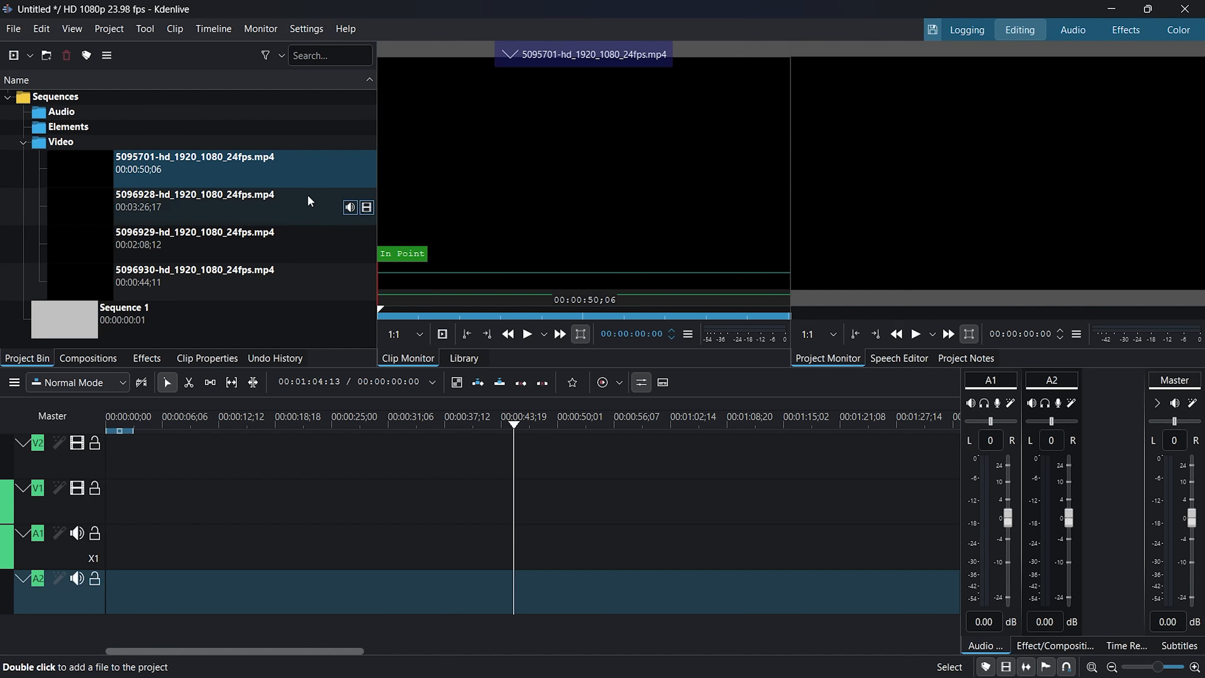
Step: Preview clips 5095701 and 5096928 one after the other in the clip monitor, and pause playback
{"action": "left_click", "coordinate": [102, 166]}
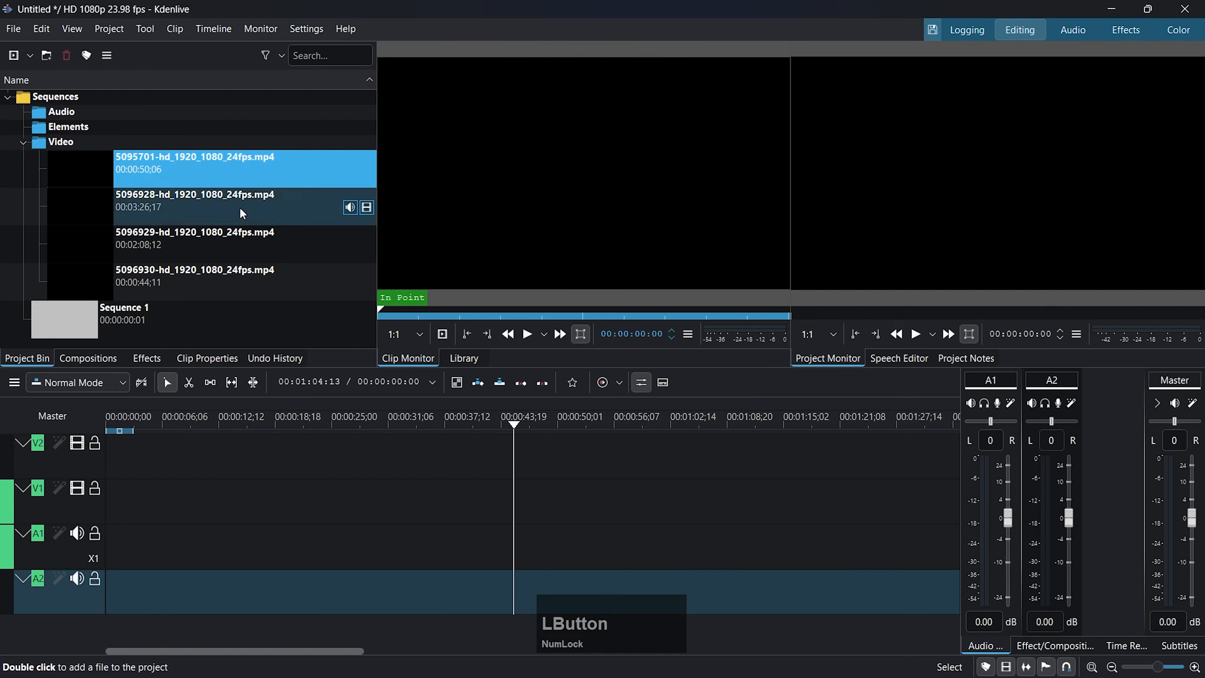
{"action": "left_click", "coordinate": [528, 335]}
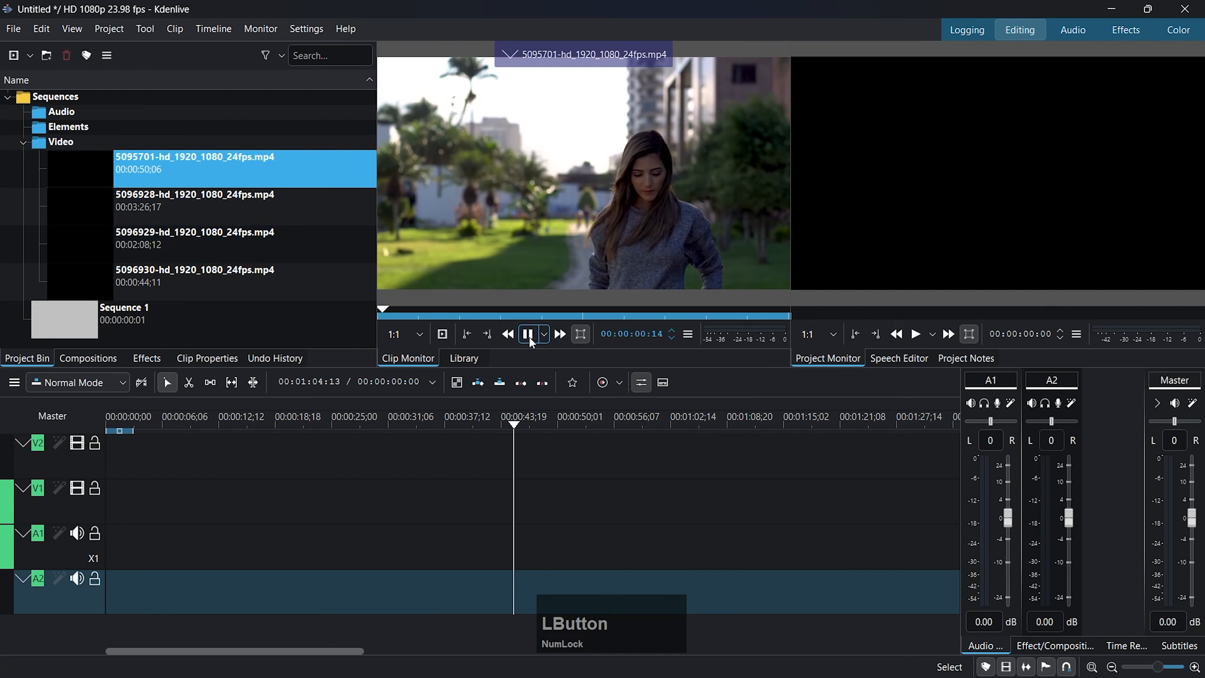
{"action": "key", "text": "Down"}
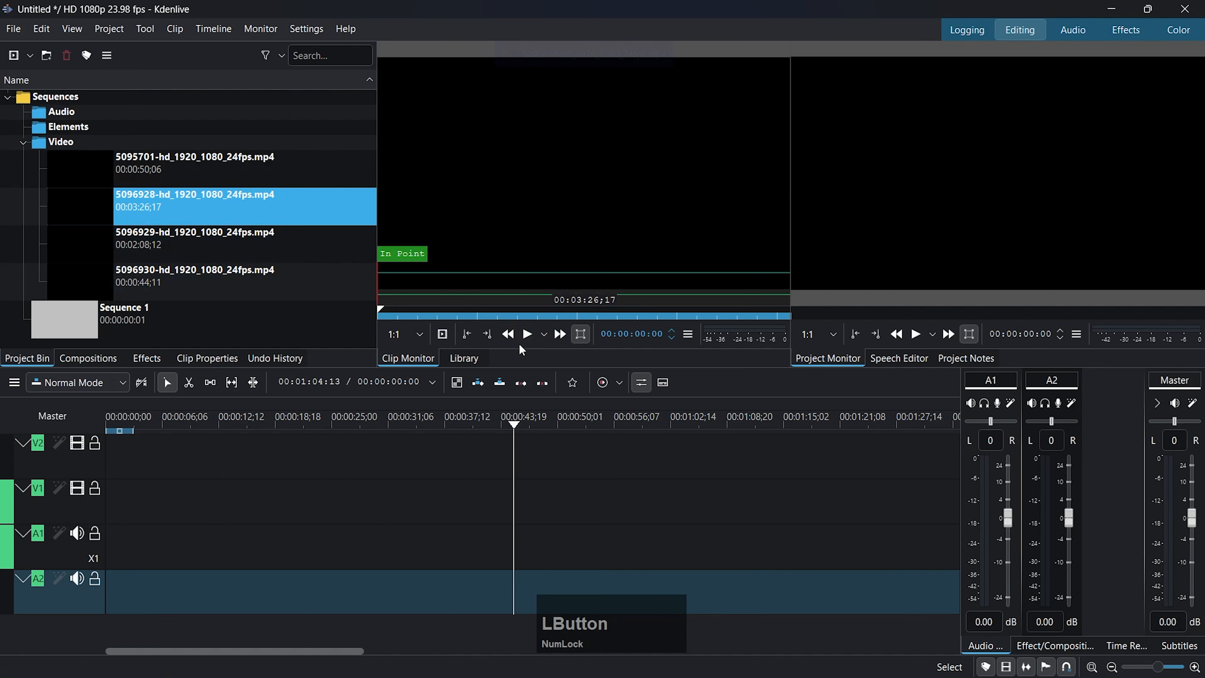
{"action": "left_click", "coordinate": [528, 335]}
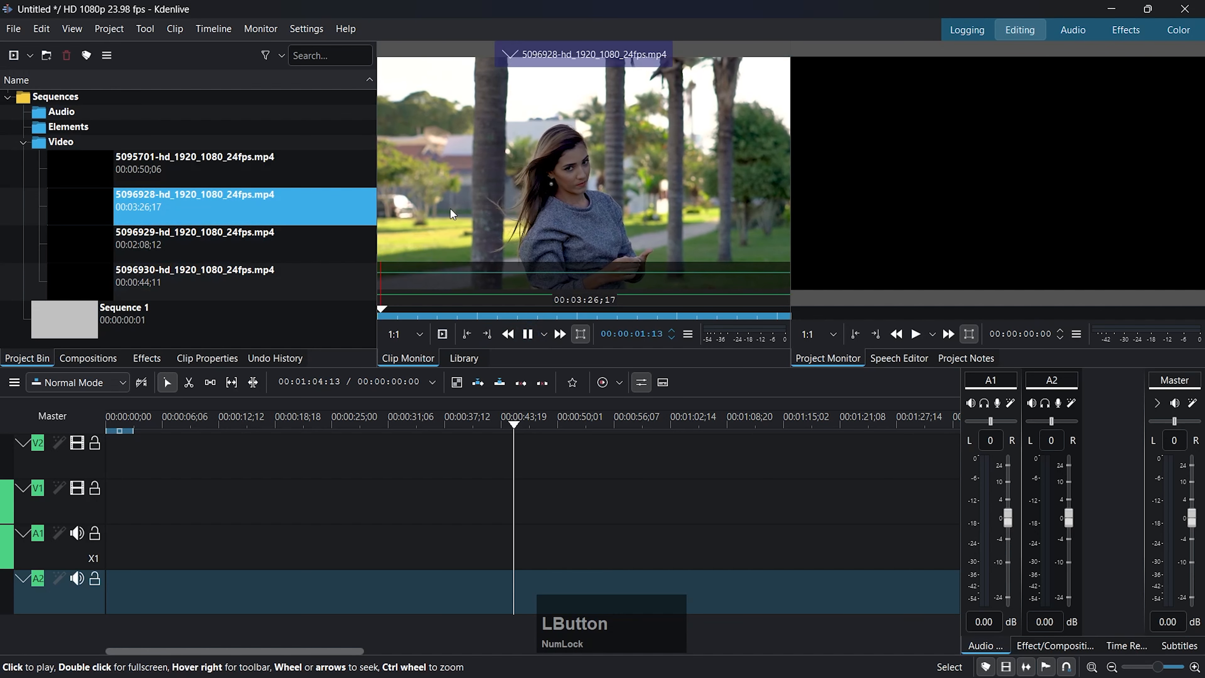
{"action": "left_click", "coordinate": [529, 335]}
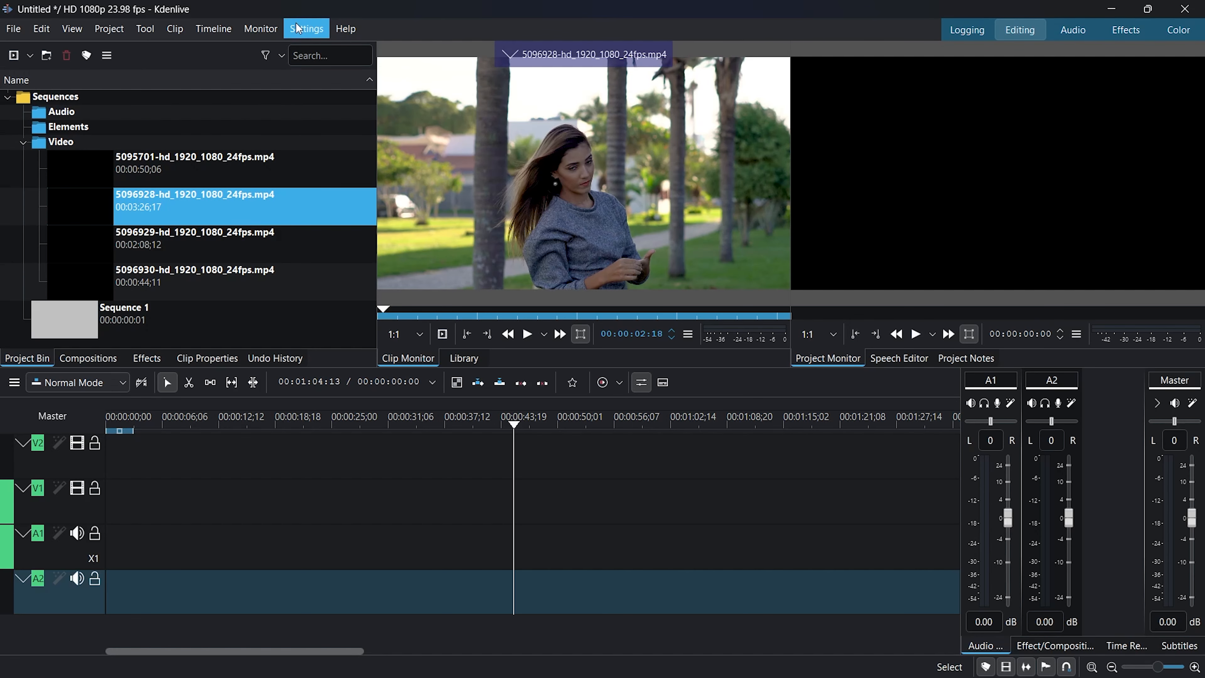
Step: Enable proxy clips in the project settings and set the proxy video resize width to 720 pixels
{"action": "left_click", "coordinate": [110, 29]}
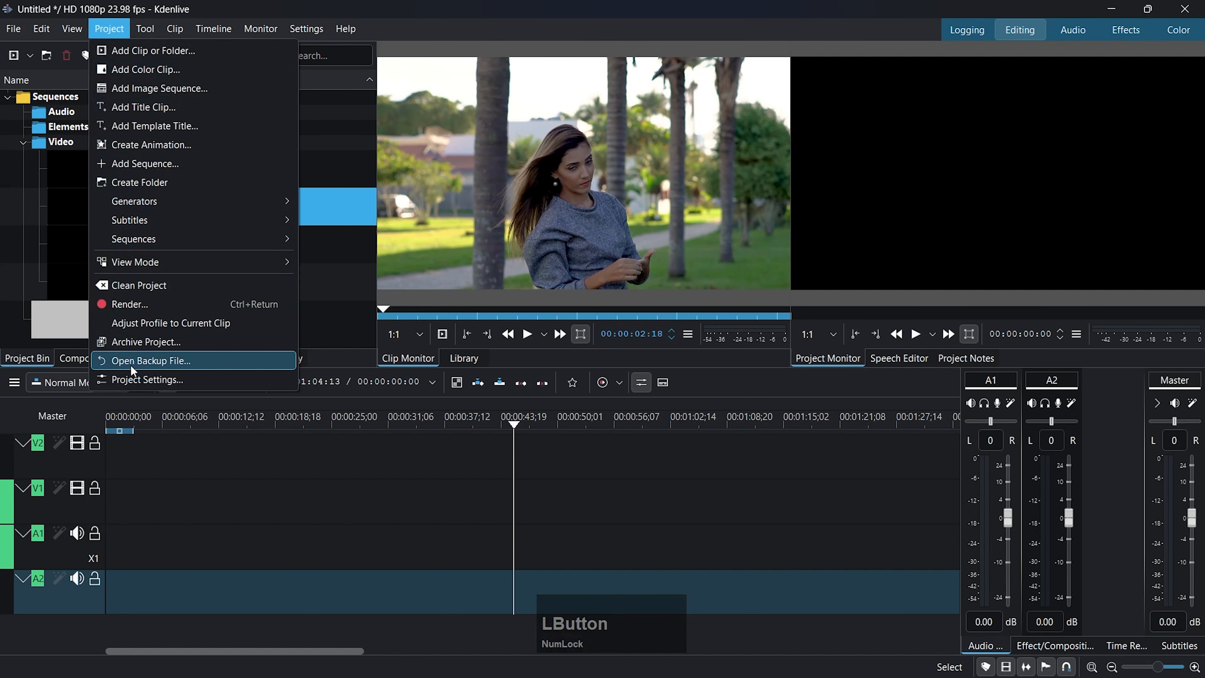
{"action": "left_click", "coordinate": [138, 379]}
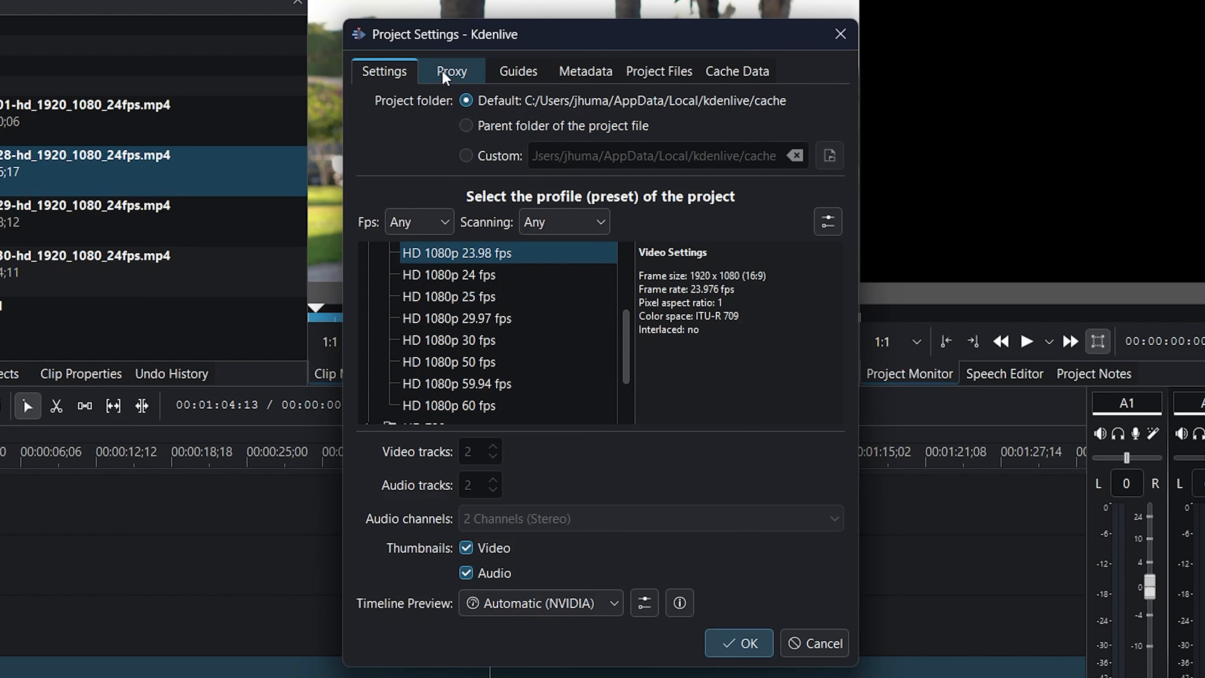
{"action": "left_click", "coordinate": [446, 75]}
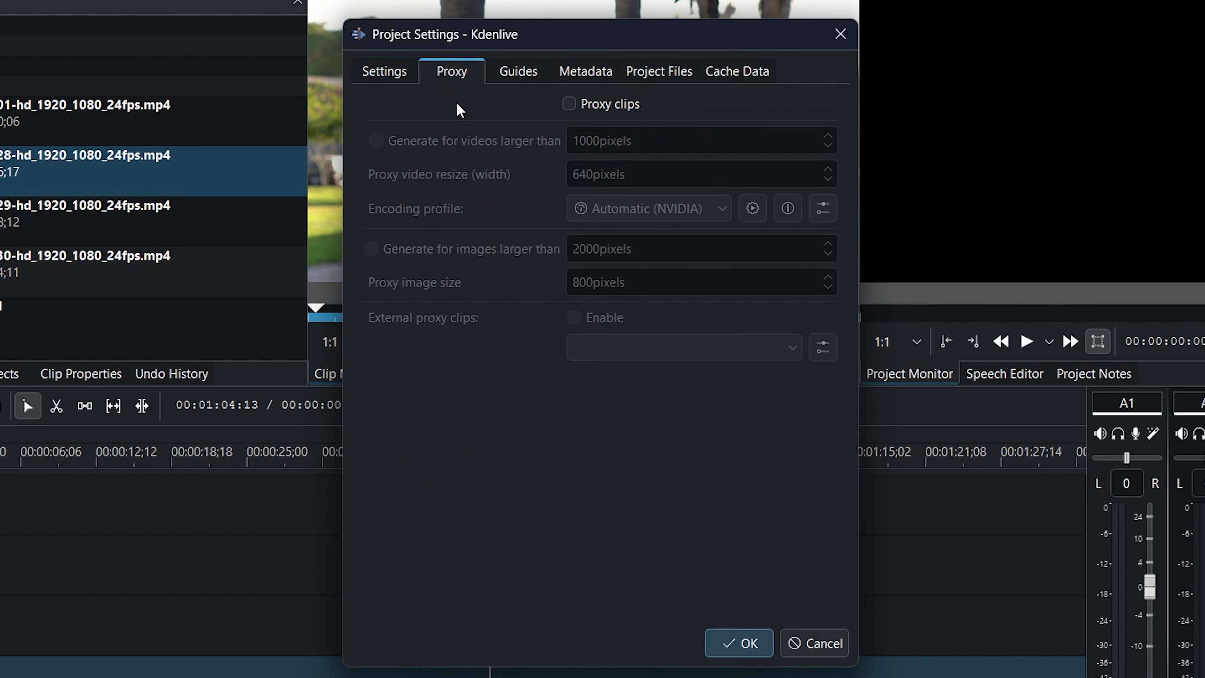
{"action": "left_click", "coordinate": [568, 103]}
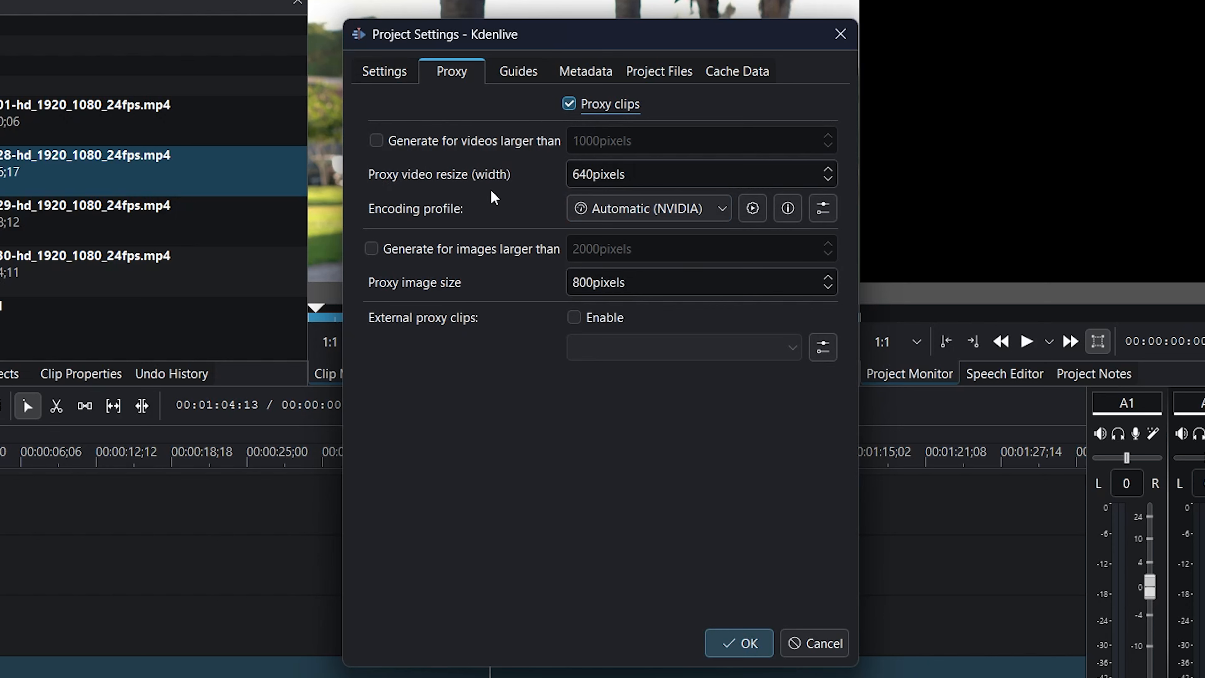
{"action": "left_click", "coordinate": [646, 175]}
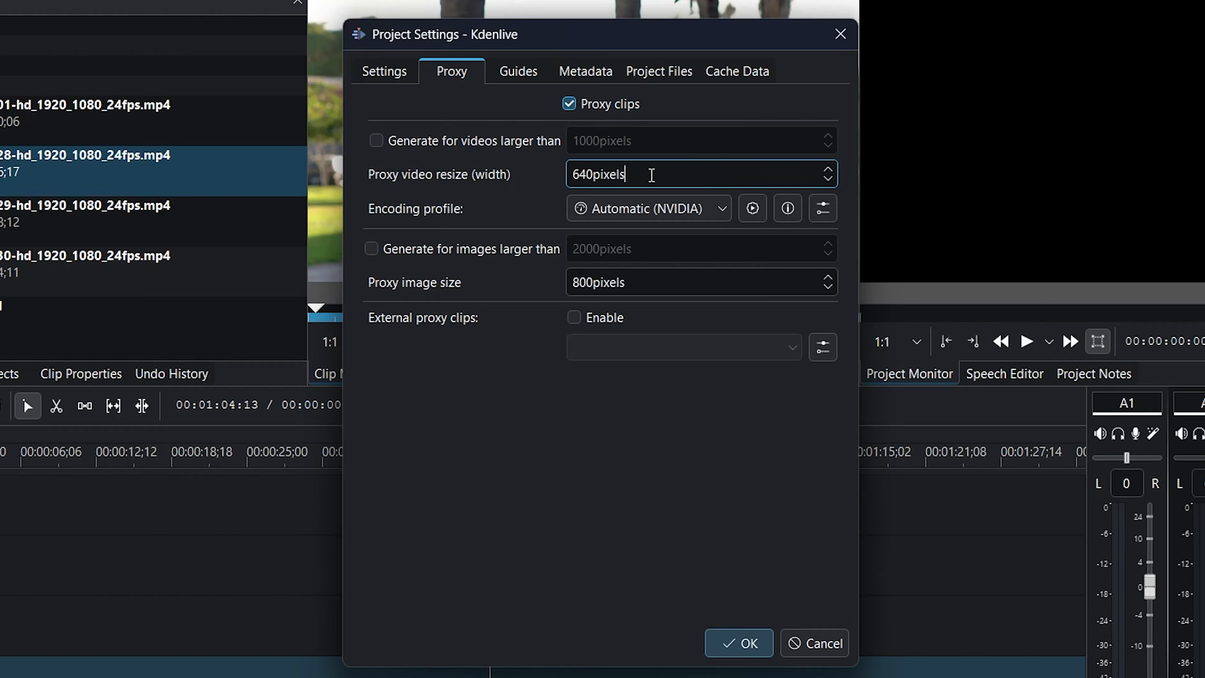
{"action": "left_click", "coordinate": [828, 178]}
{"action": "type", "text": "720"}
{"action": "key", "text": "Tab"}
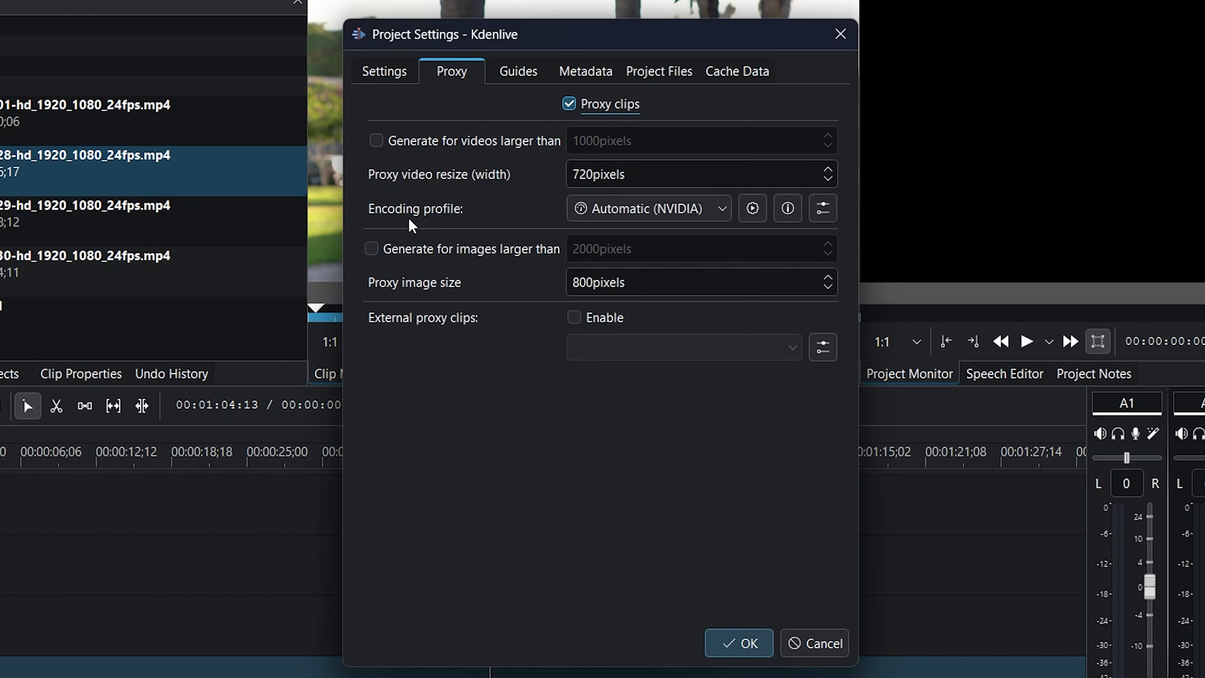
Step: Set the proxy encoding profile to ProRes
{"action": "left_click", "coordinate": [721, 210]}
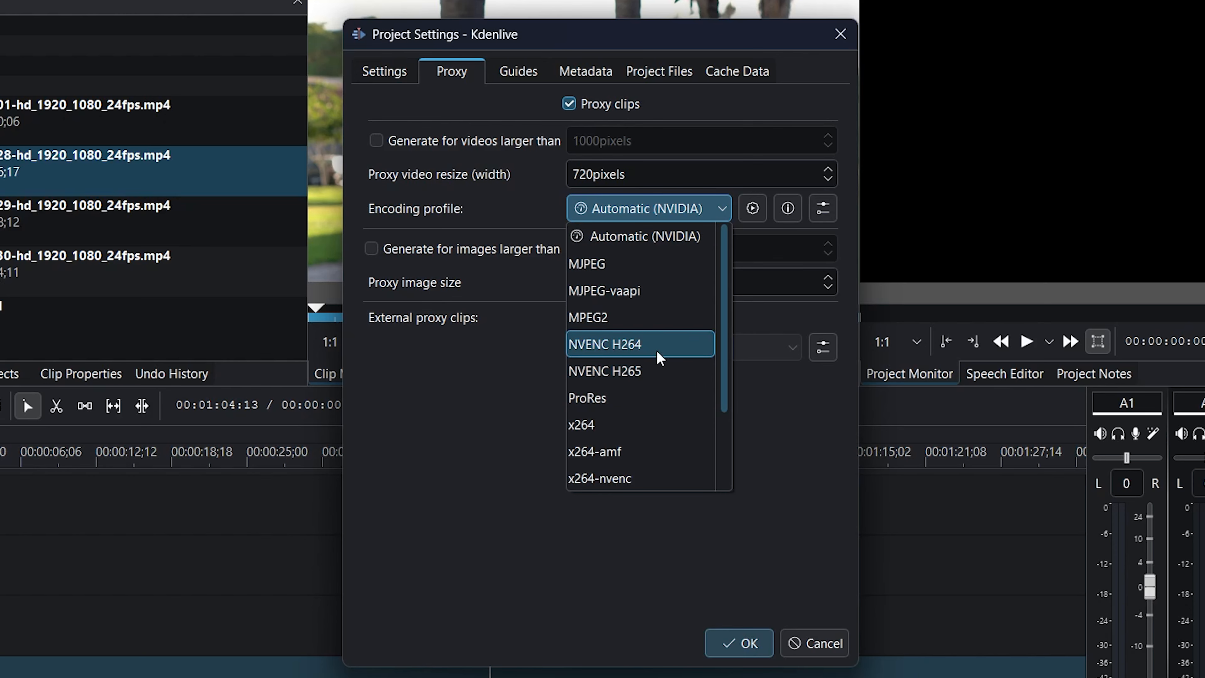
{"action": "scroll", "coordinate": [657, 360], "scroll_direction": "down", "scroll_amount": 1}
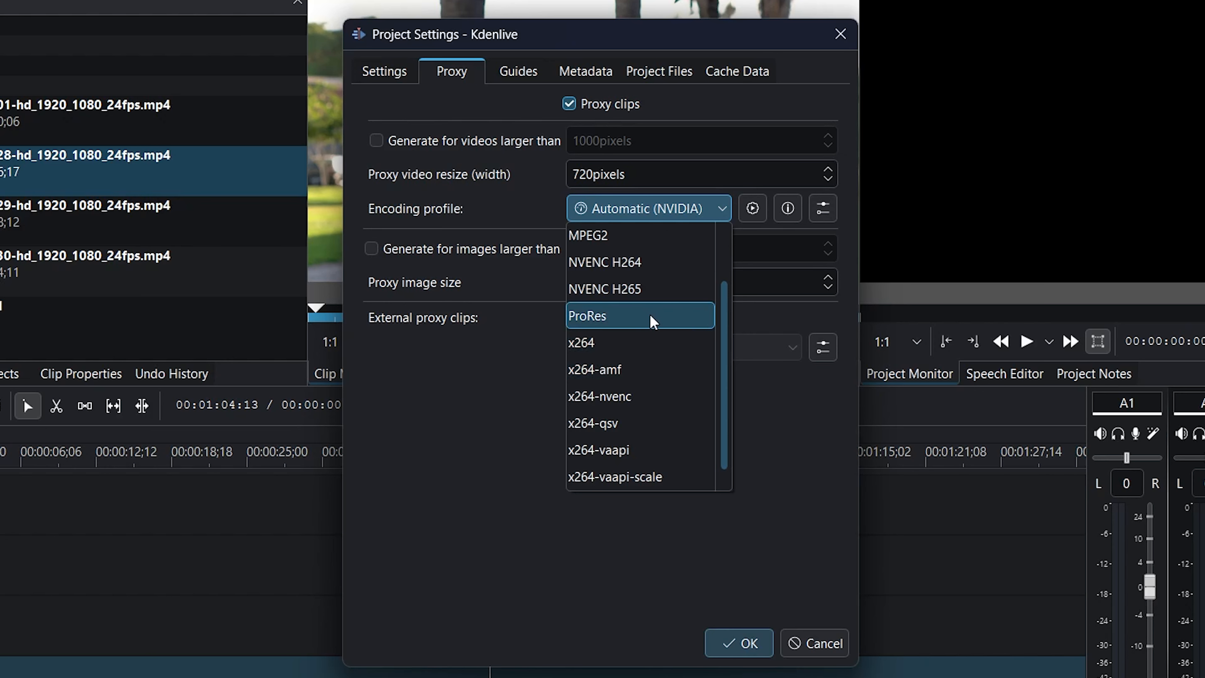
{"action": "scroll", "coordinate": [618, 450], "scroll_direction": "down", "scroll_amount": 1}
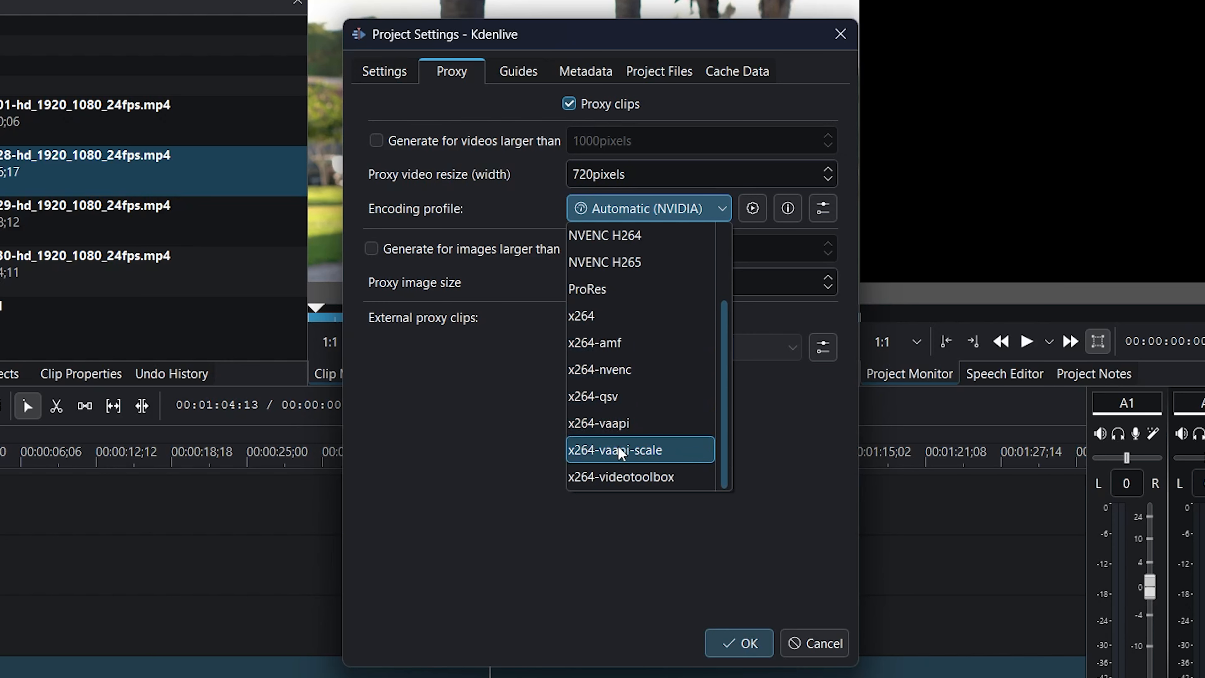
{"action": "left_click", "coordinate": [621, 289]}
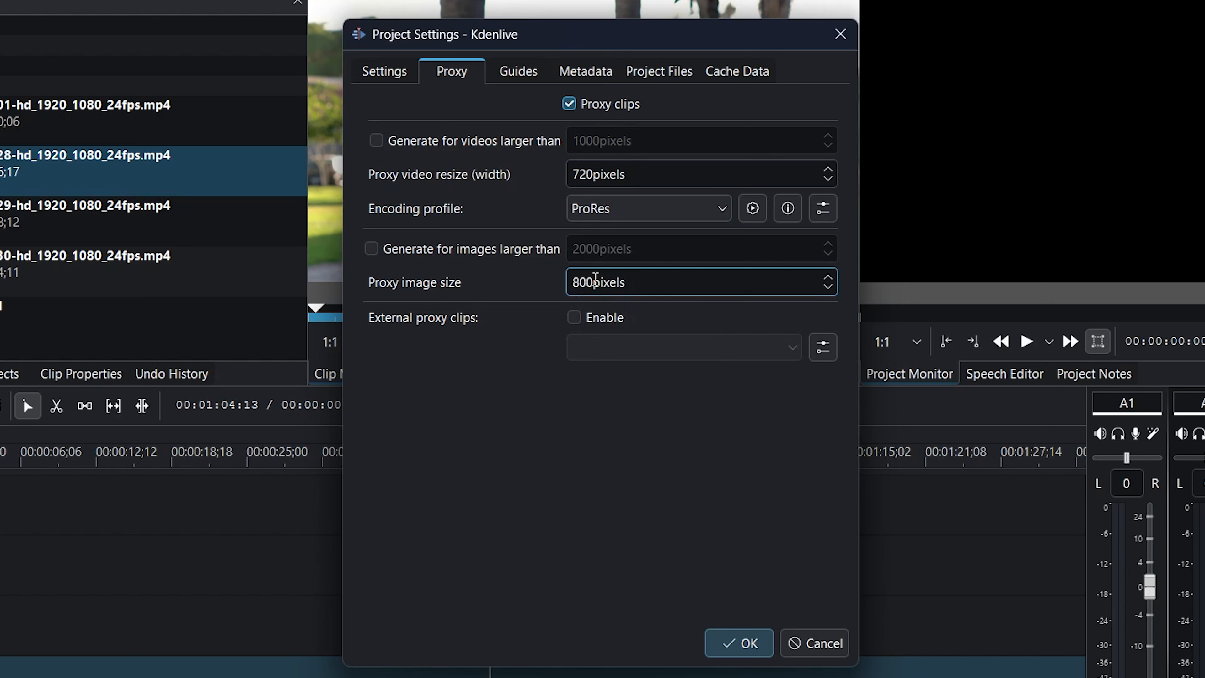
{"action": "left_click", "coordinate": [681, 217]}
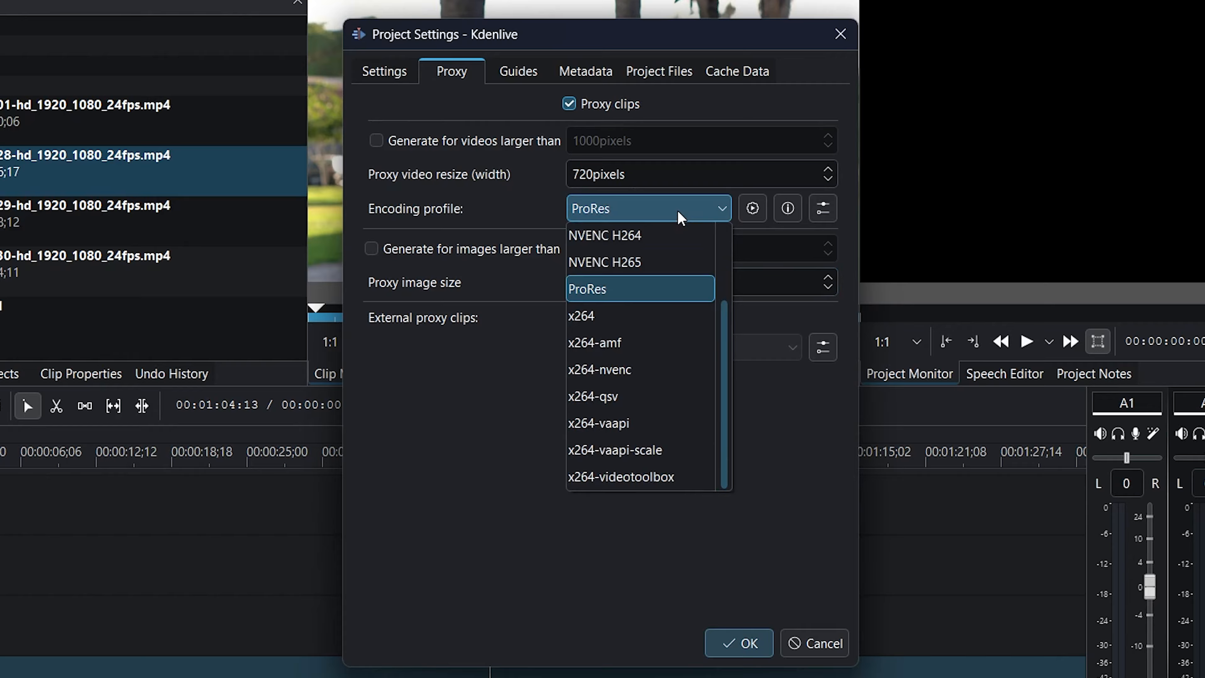
{"action": "left_click", "coordinate": [677, 210]}
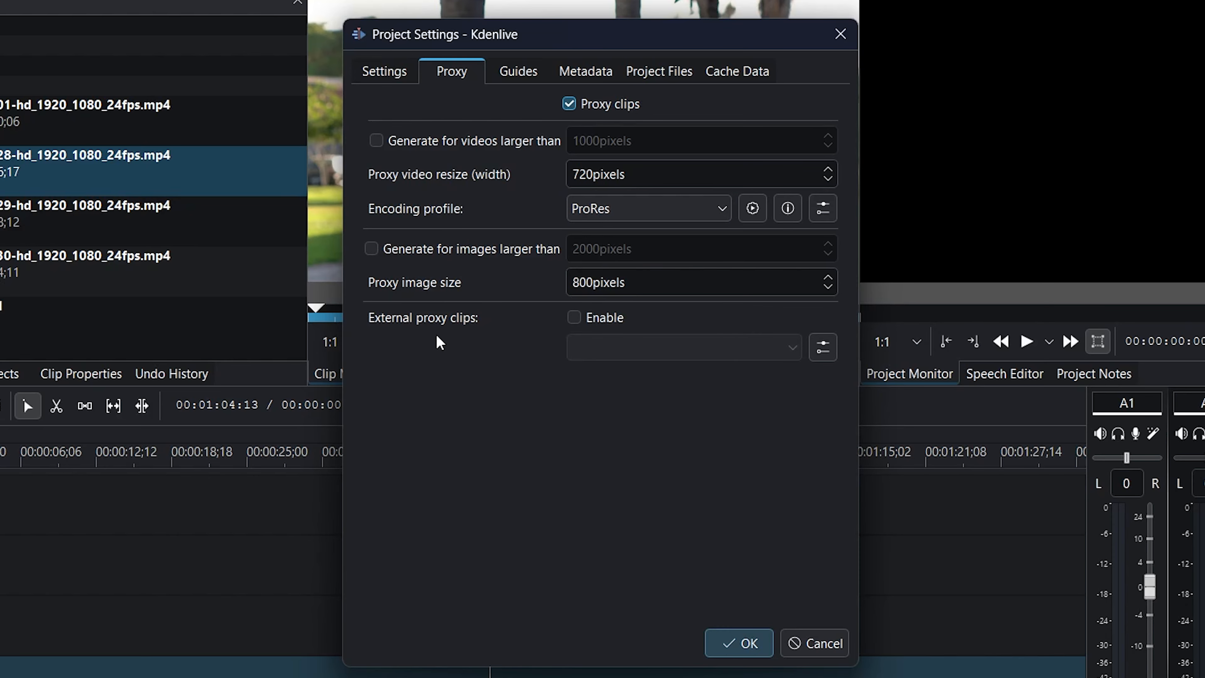
Step: Show the external proxy clip options, turn external proxies back off, and apply the project settings
{"action": "left_click", "coordinate": [574, 317]}
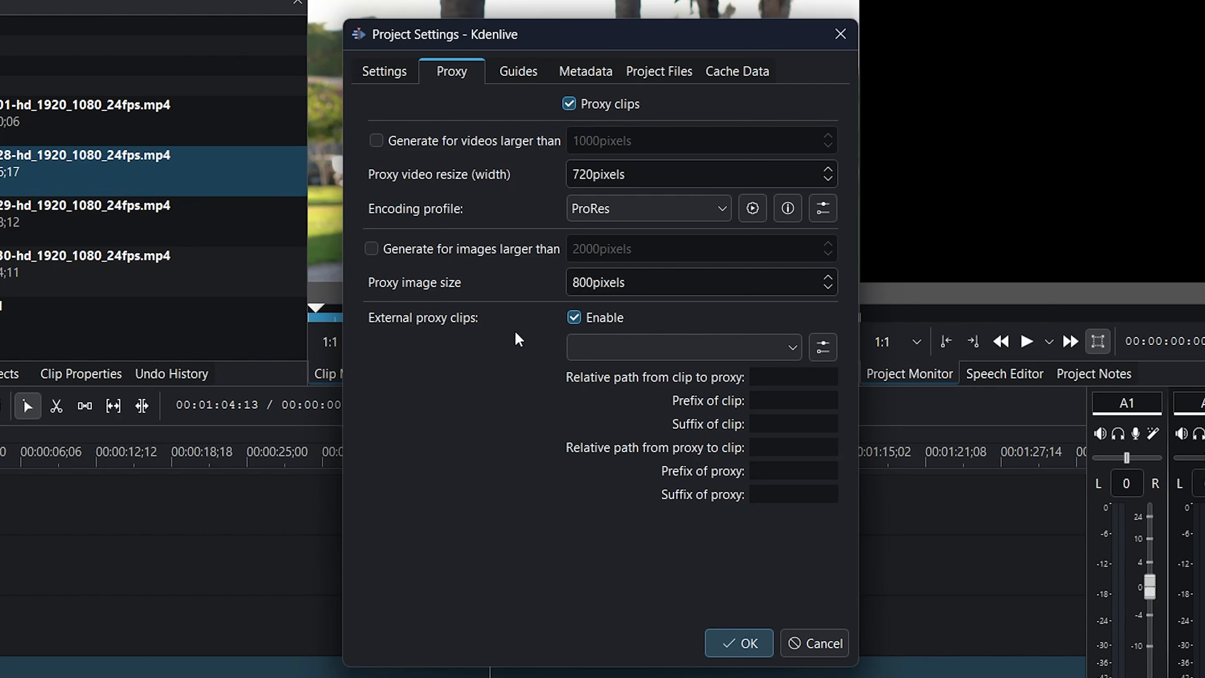
{"action": "left_click", "coordinate": [574, 316]}
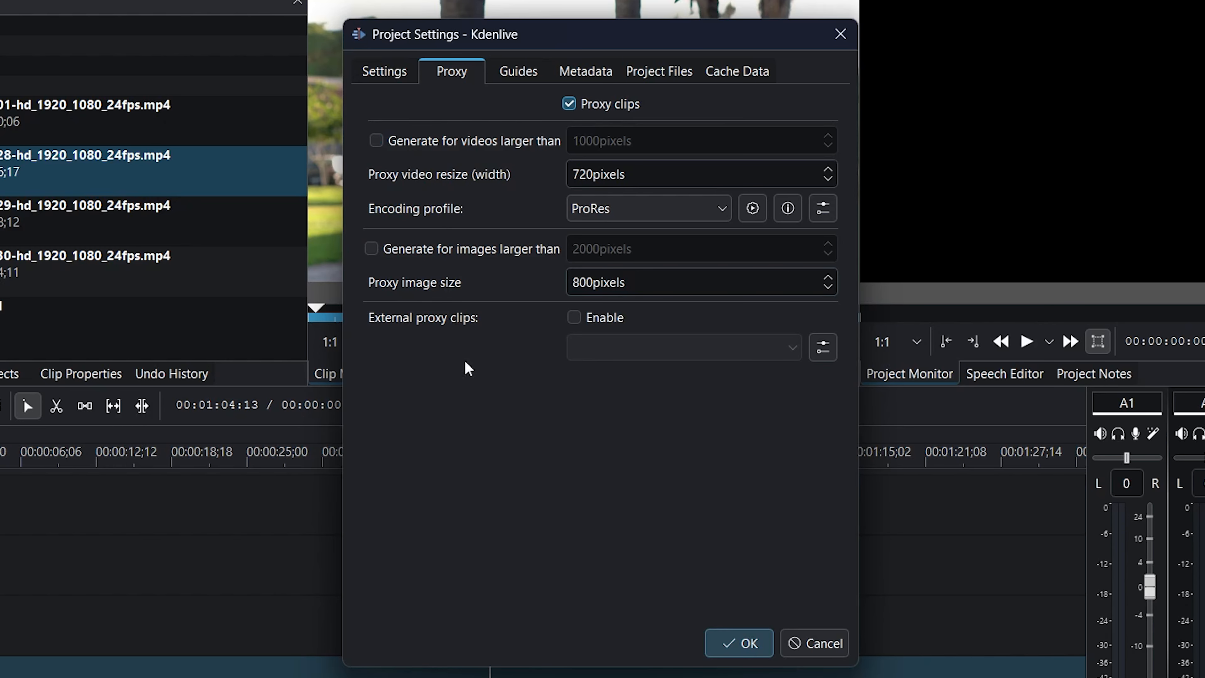
{"action": "left_click", "coordinate": [724, 638]}
Step: Place clip 5095701 at the start of tracks V1 and A1, and move the playhead to about 00:00:10:23
{"action": "left_click", "coordinate": [228, 141]}
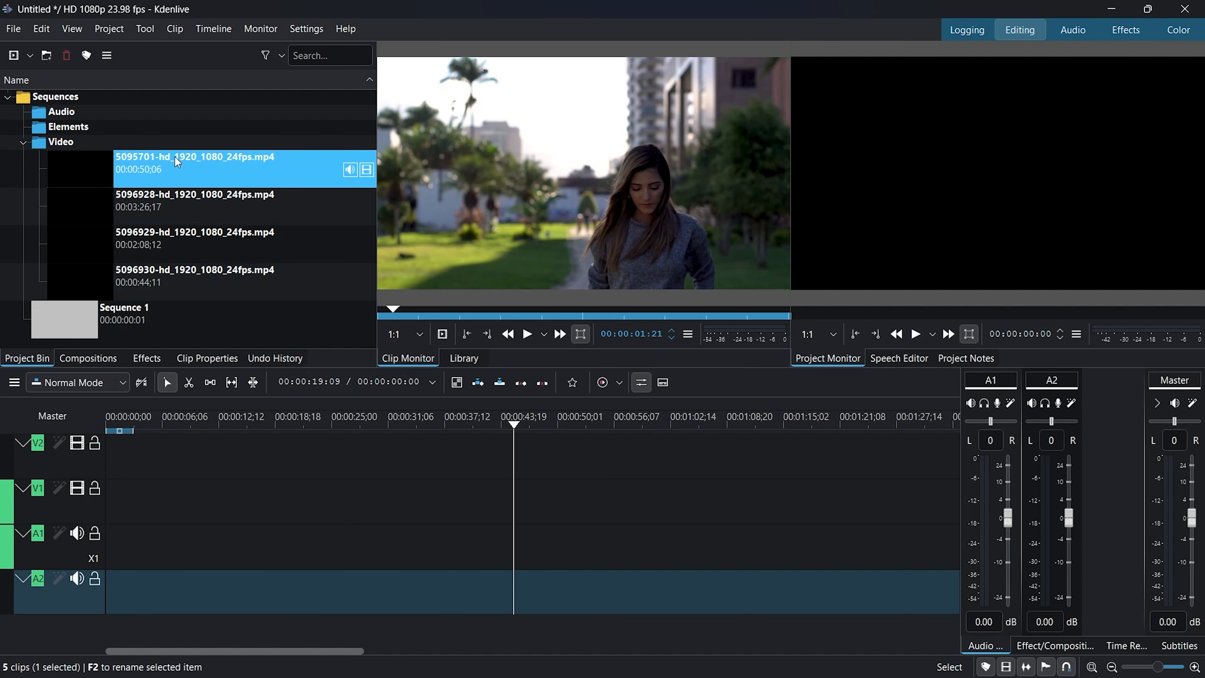
{"action": "left_click_drag", "start_coordinate": [171, 165], "coordinate": [110, 607]}
{"action": "left_click", "coordinate": [203, 425]}
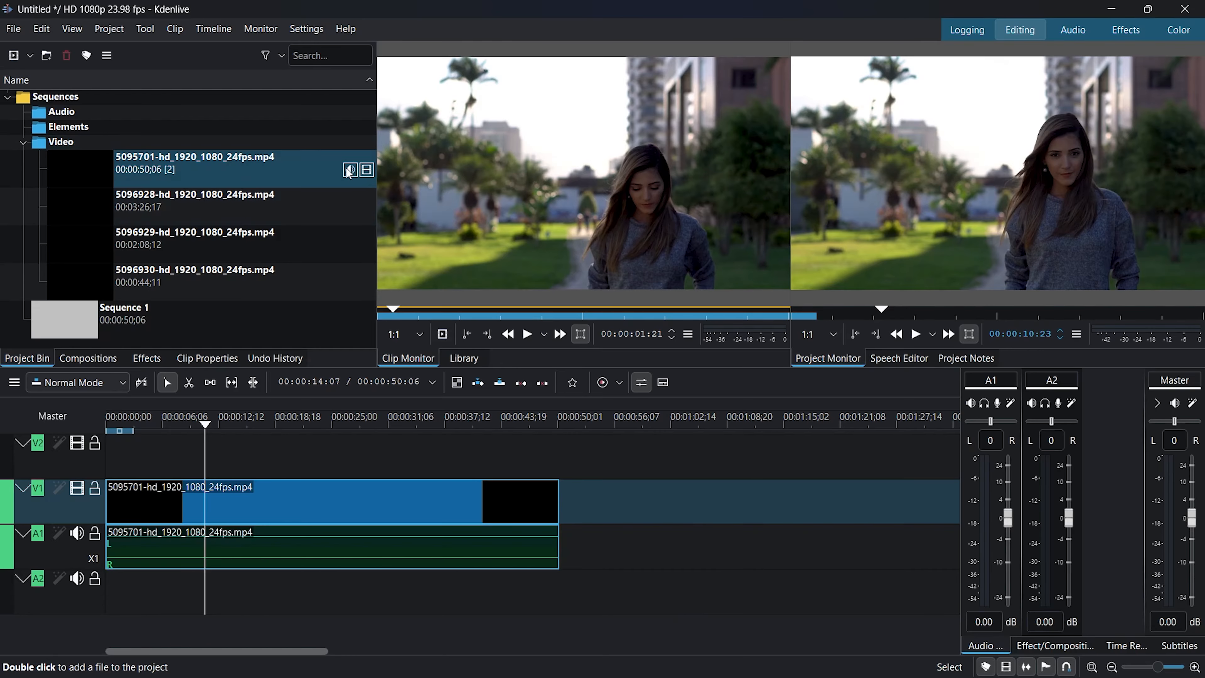
Step: Preview clips 5096928 and 5096929 in the clip monitor, and scrub the timeline playhead to about 00:00:17:02
{"action": "left_click", "coordinate": [203, 323]}
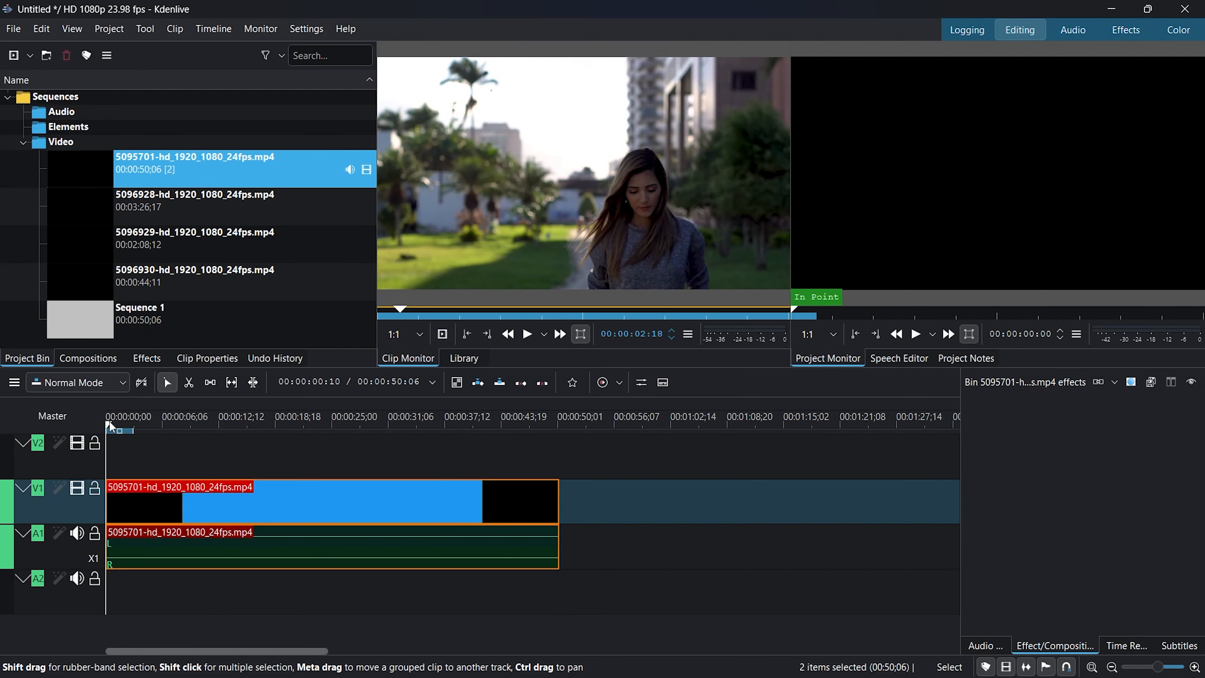
{"action": "left_click_drag", "start_coordinate": [108, 423], "coordinate": [168, 429]}
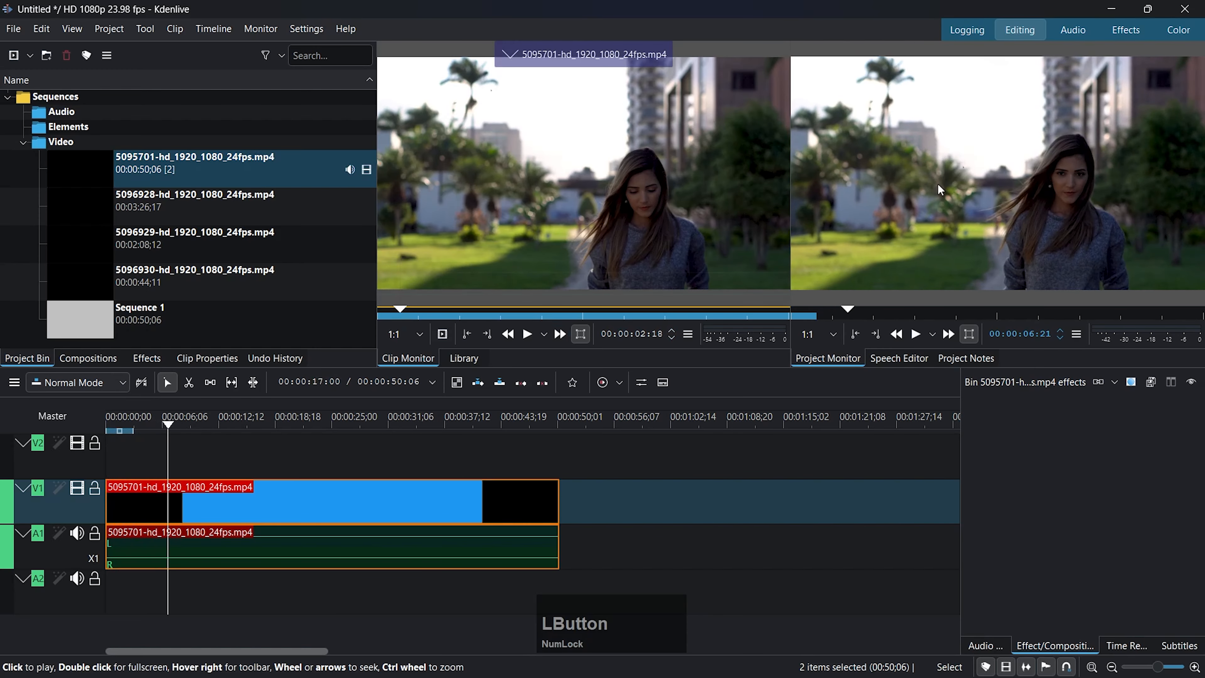
{"action": "left_click", "coordinate": [360, 205]}
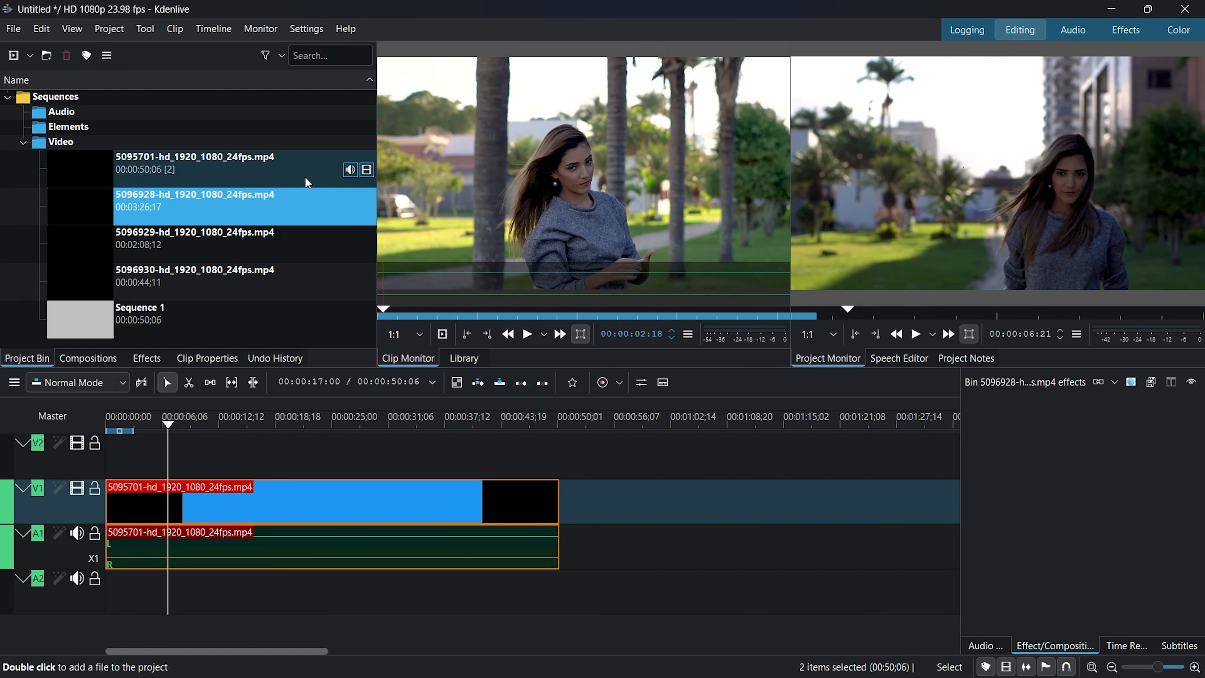
{"action": "left_click", "coordinate": [192, 163]}
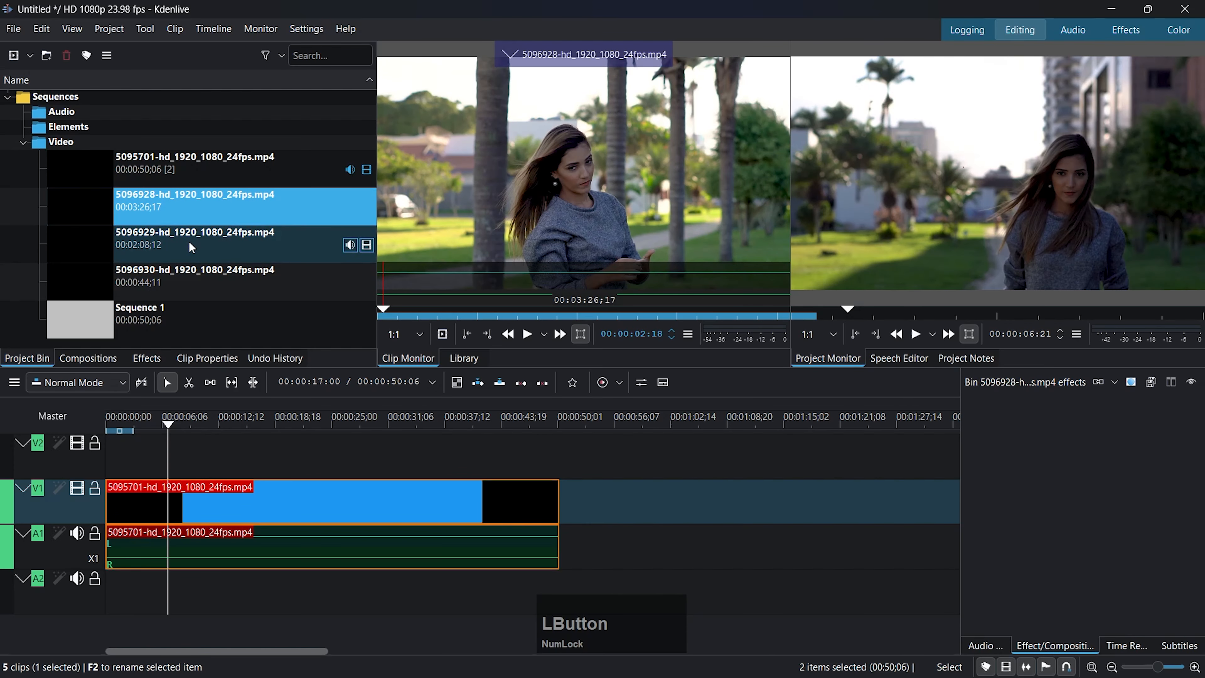
{"action": "left_click", "coordinate": [191, 244]}
{"action": "left_click", "coordinate": [535, 337]}
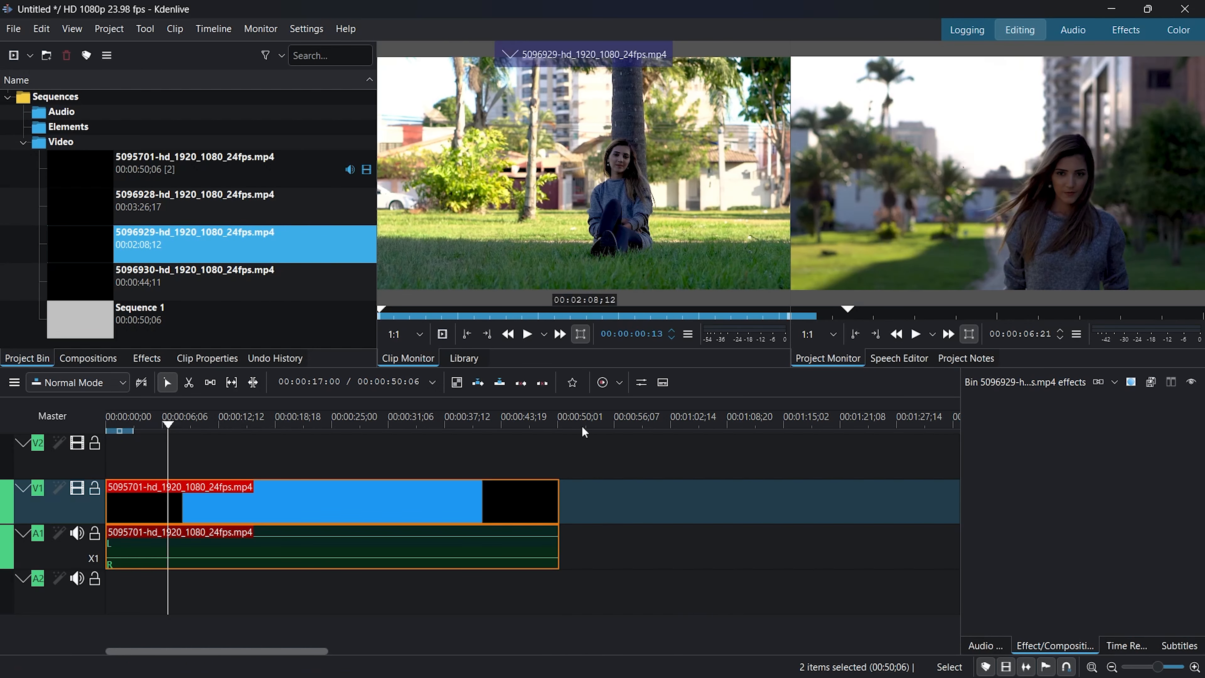
{"action": "left_click_drag", "start_coordinate": [169, 428], "coordinate": [259, 451]}
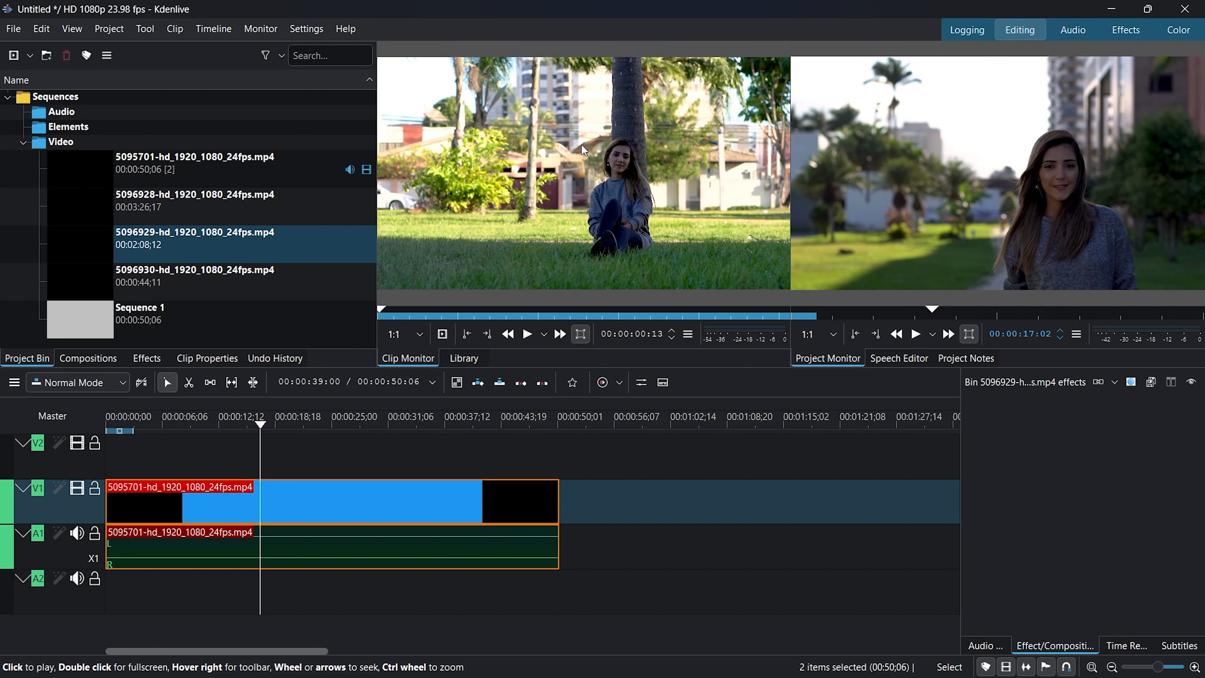
Step: View the Effects workspace layout and return to the Editing layout
{"action": "left_click", "coordinate": [1124, 33]}
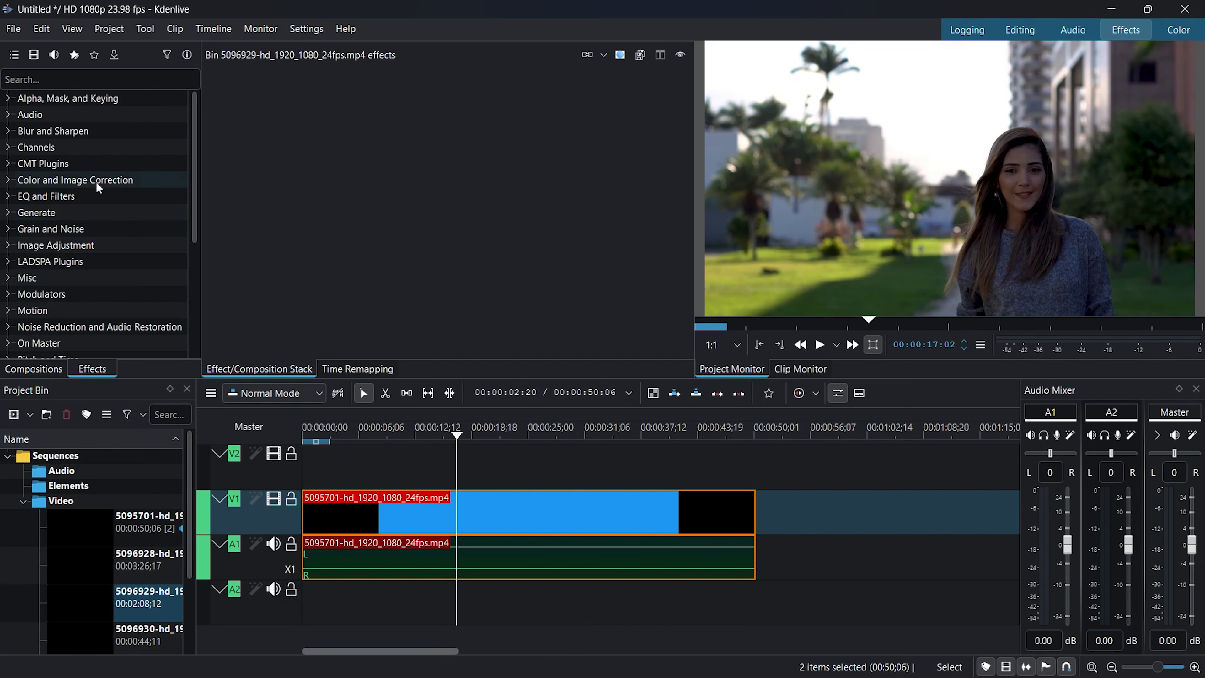
{"action": "left_click", "coordinate": [1019, 34]}
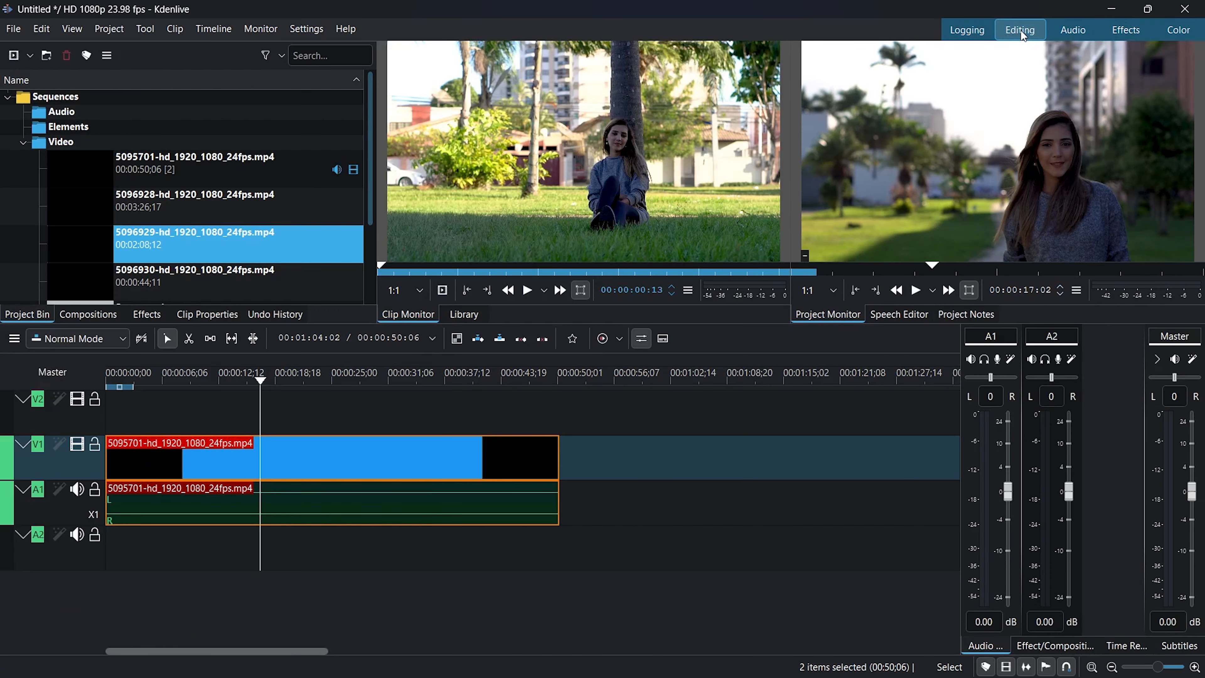
Step: Enlarge the monitor area, give the project monitor the most width, and move the playhead to about 00:00:08:09
{"action": "left_click_drag", "start_coordinate": [676, 324], "coordinate": [659, 410]}
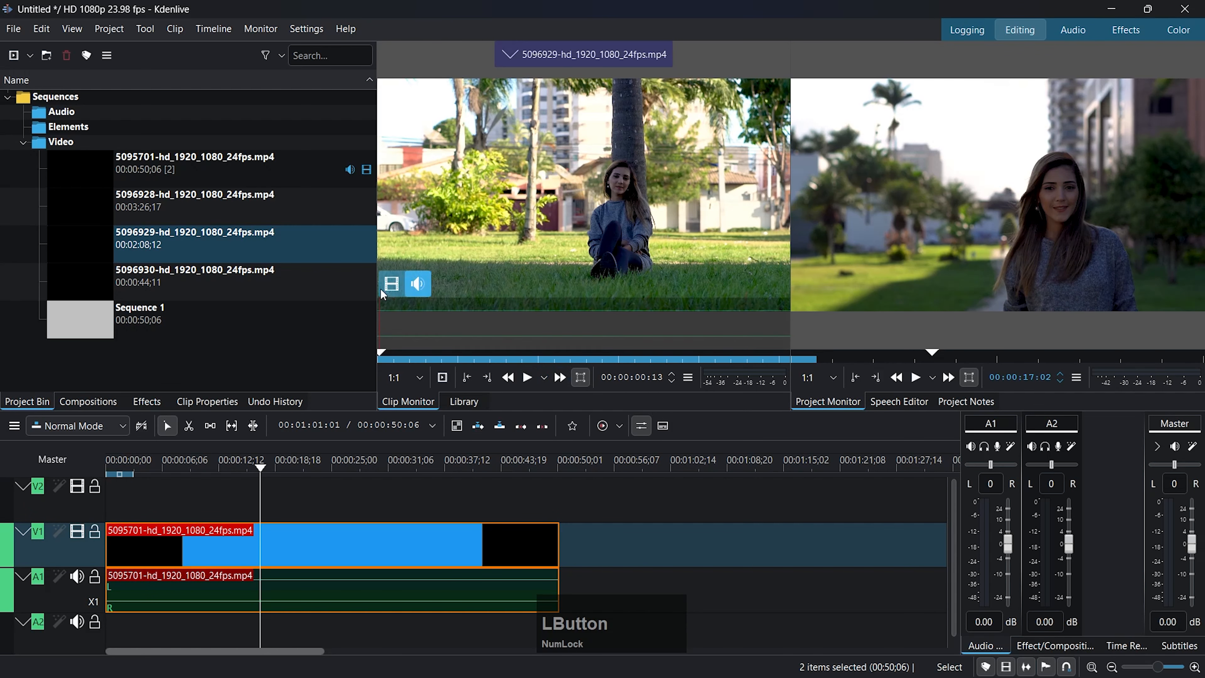
{"action": "left_click_drag", "start_coordinate": [376, 317], "coordinate": [317, 324]}
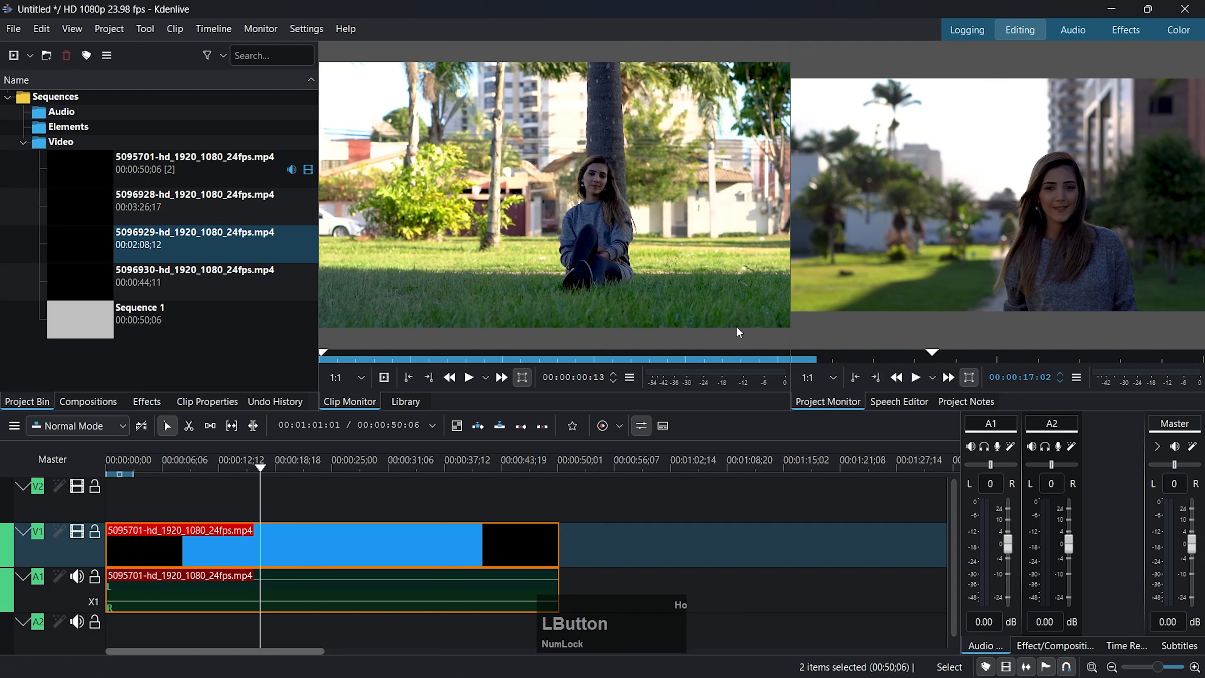
{"action": "left_click_drag", "start_coordinate": [780, 306], "coordinate": [664, 303]}
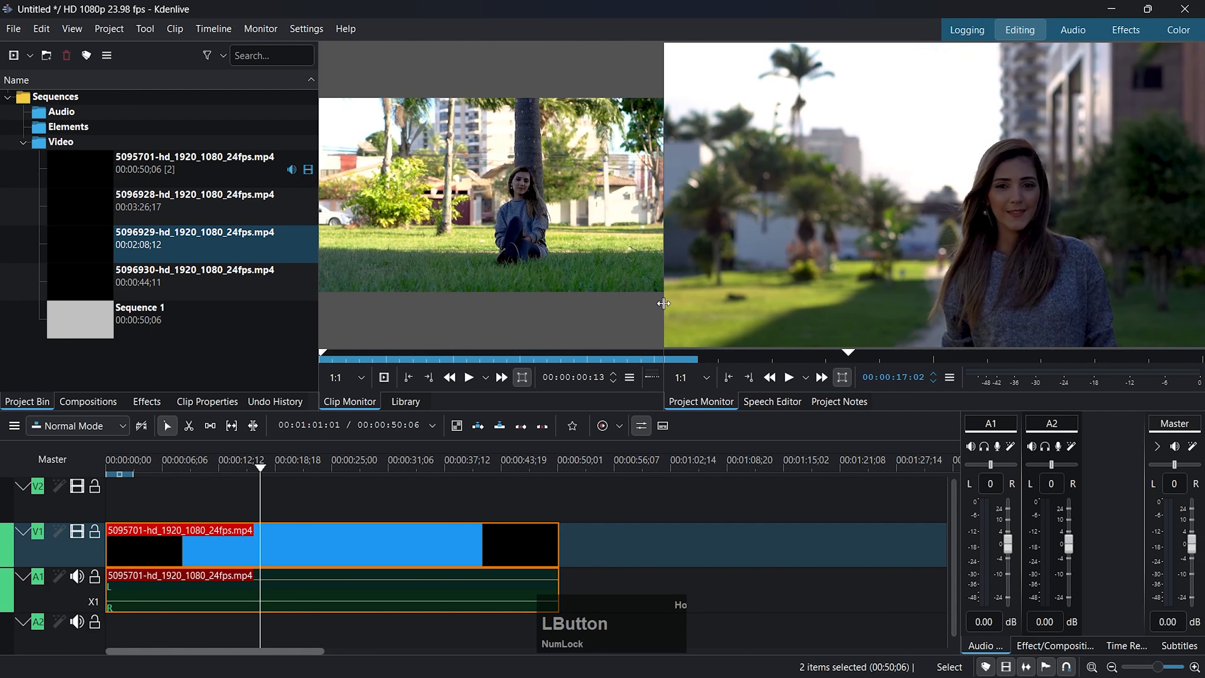
{"action": "left_click_drag", "start_coordinate": [261, 470], "coordinate": [182, 469]}
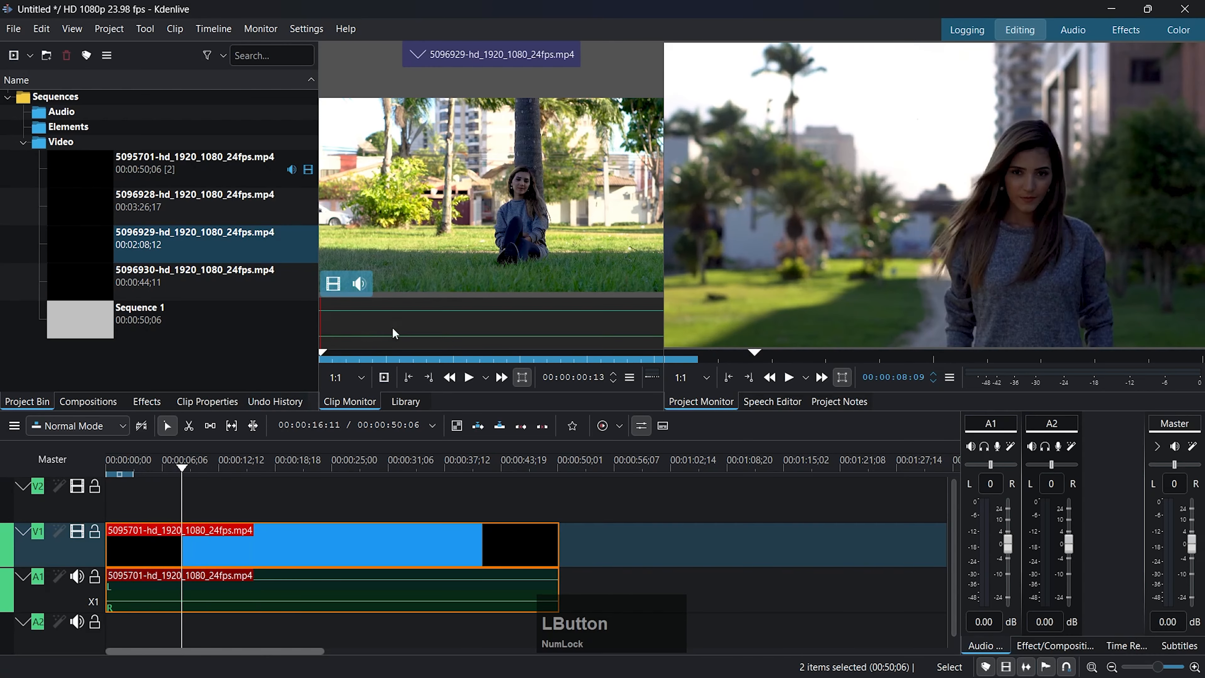
Step: Mark clip 5096929 with an in point at about 00:00:44:05 and an out point at about 00:01:45:14
{"action": "left_click", "coordinate": [374, 353]}
{"action": "mouse_move", "coordinate": [382, 351]}
{"action": "left_mouse_down"}
{"action": "mouse_move", "coordinate": [447, 354]}
{"action": "mouse_move", "coordinate": [437, 353]}
{"action": "left_mouse_up"}
{"action": "key", "text": "i"}
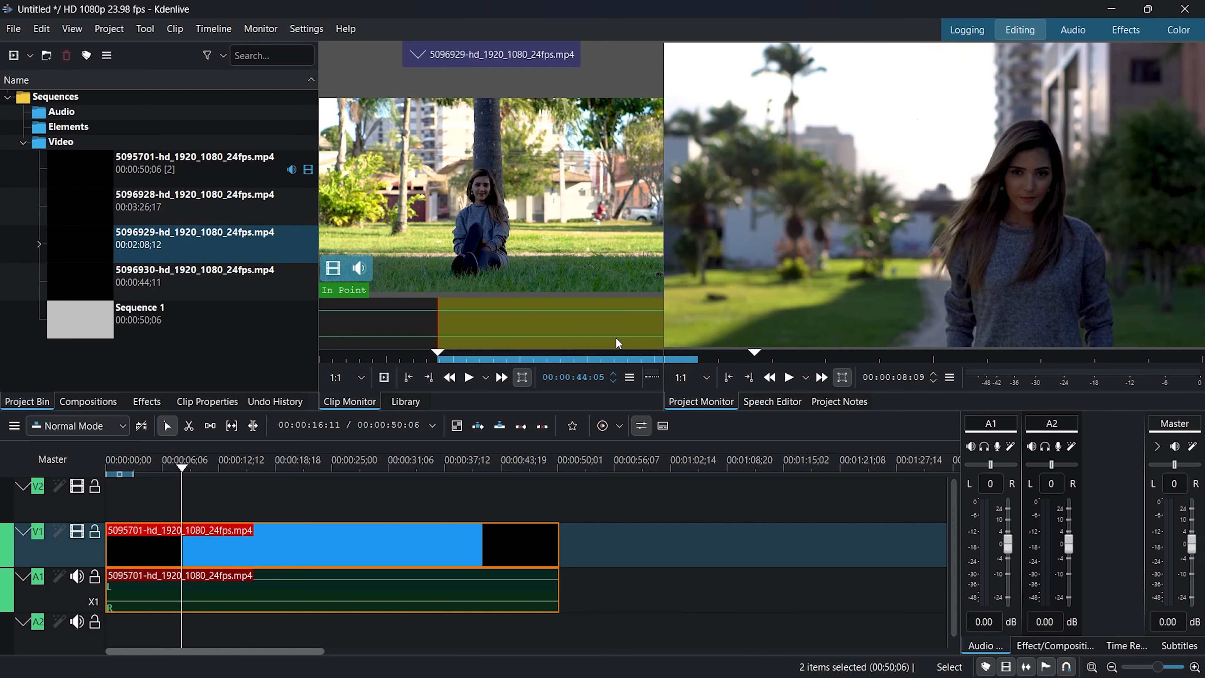
{"action": "mouse_move", "coordinate": [444, 354]}
{"action": "left_mouse_down"}
{"action": "mouse_move", "coordinate": [577, 368]}
{"action": "mouse_move", "coordinate": [601, 353]}
{"action": "left_mouse_up"}
{"action": "mouse_move", "coordinate": [521, 312]}
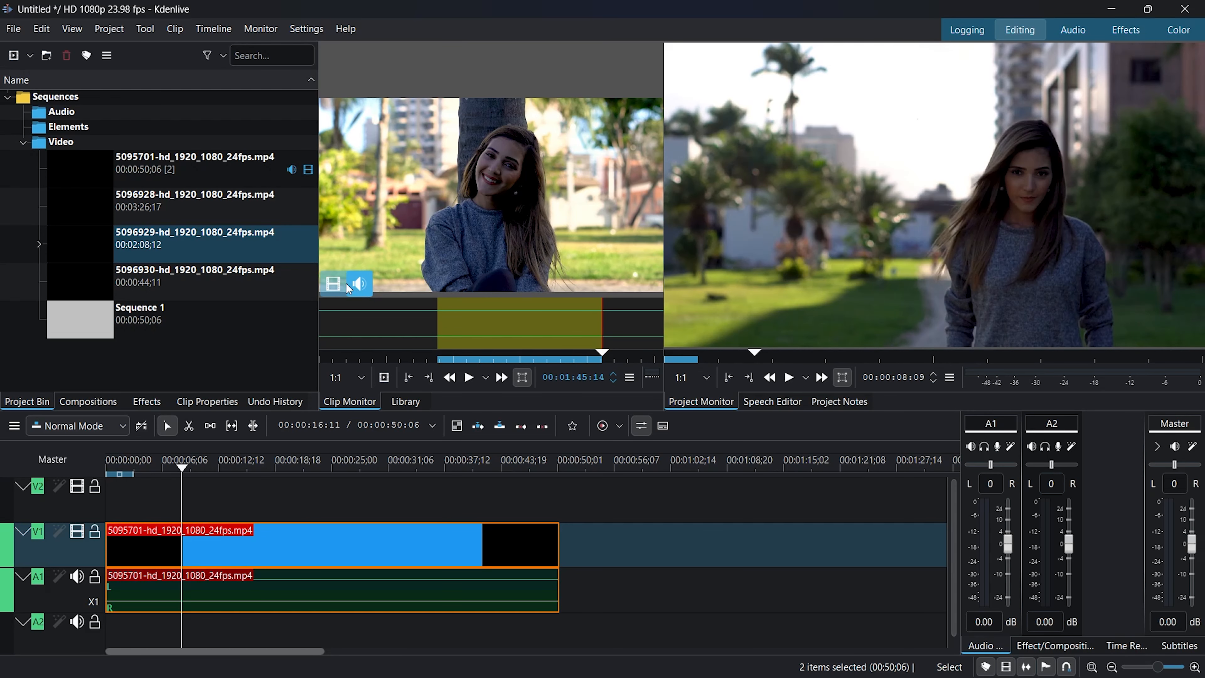
{"action": "key", "text": "o"}
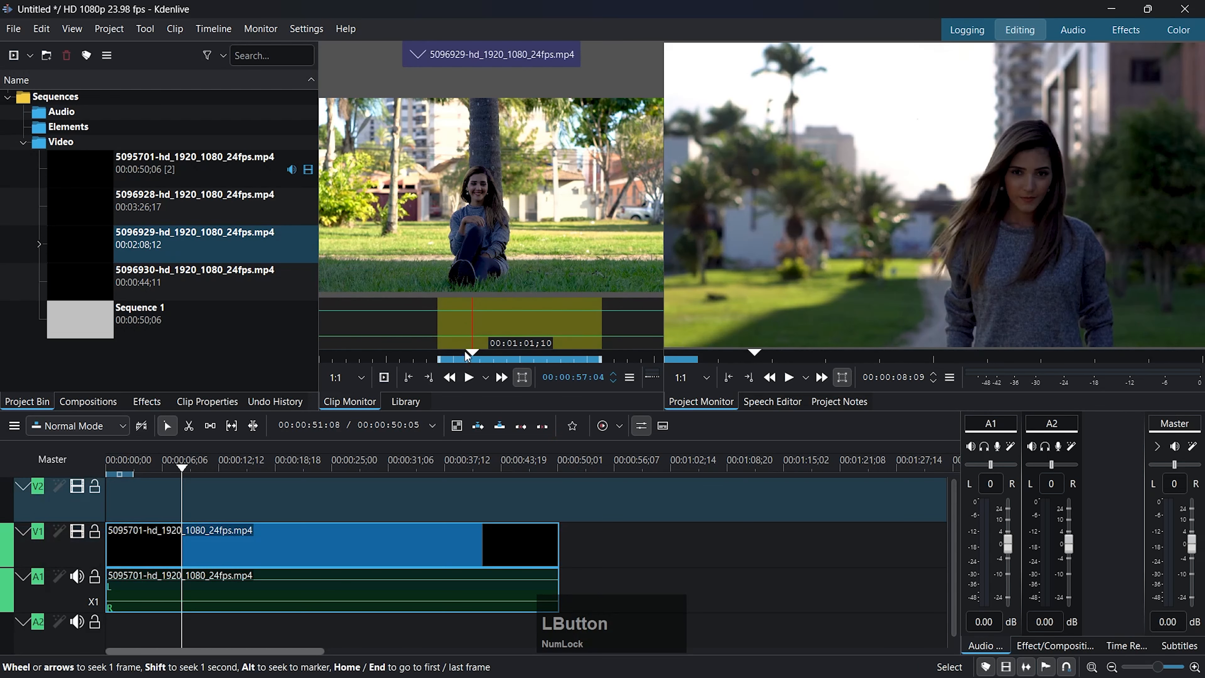
Step: Place the marked section of clip 5096929 on tracks V1 and A1 directly after clip 5095701
{"action": "left_click", "coordinate": [488, 315]}
{"action": "left_click", "coordinate": [484, 332]}
{"action": "left_click_drag", "start_coordinate": [475, 253], "coordinate": [558, 576]}
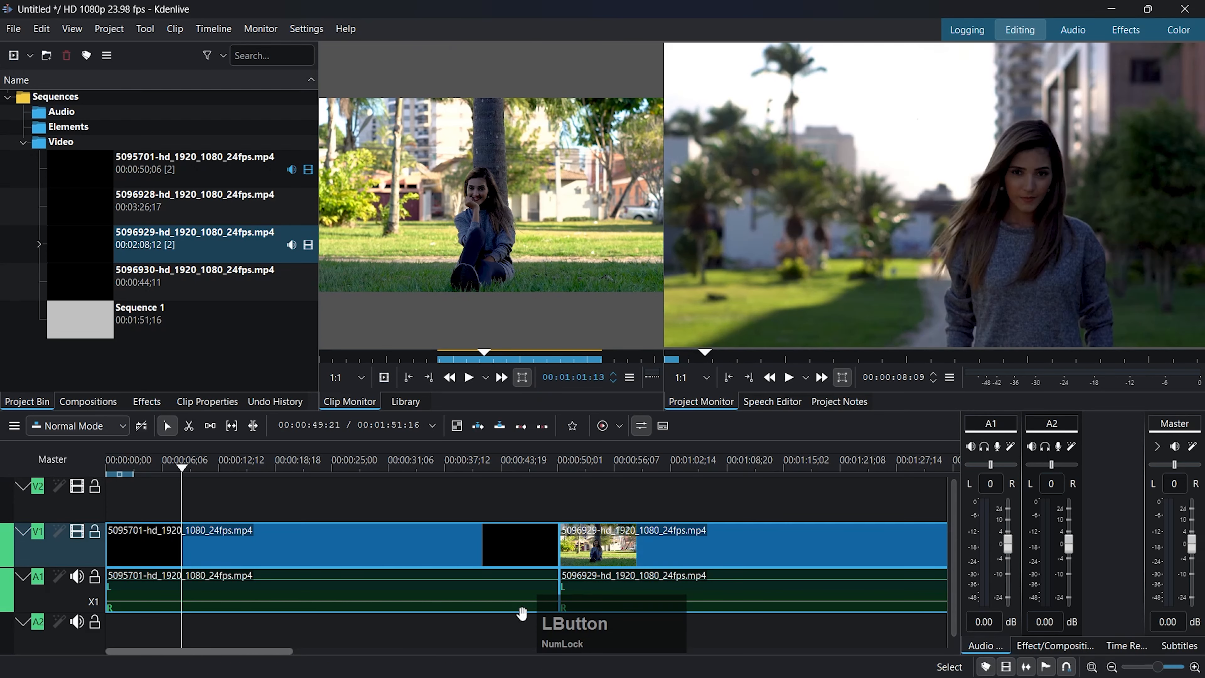
Step: Examine both placed clips along the timeline at different zoom levels, and return the playhead to the sequence start
{"action": "left_click_drag", "start_coordinate": [194, 651], "coordinate": [265, 651]}
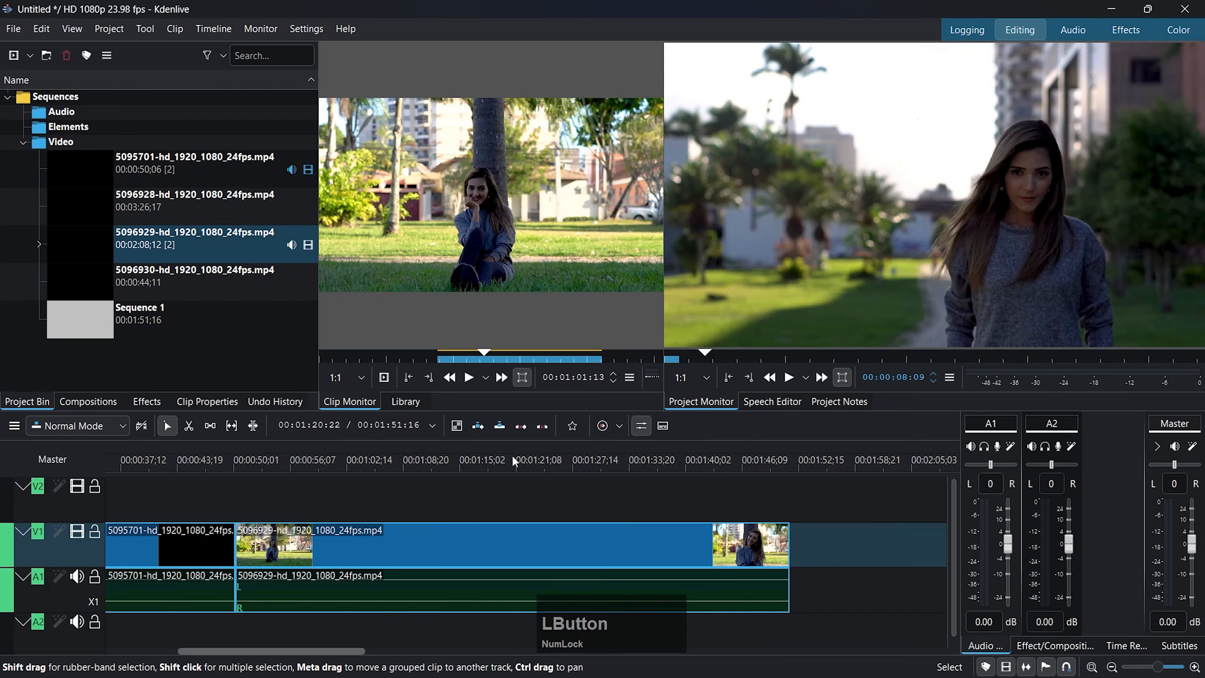
{"action": "scroll", "coordinate": [512, 462], "scroll_direction": "down", "scroll_amount": 1}
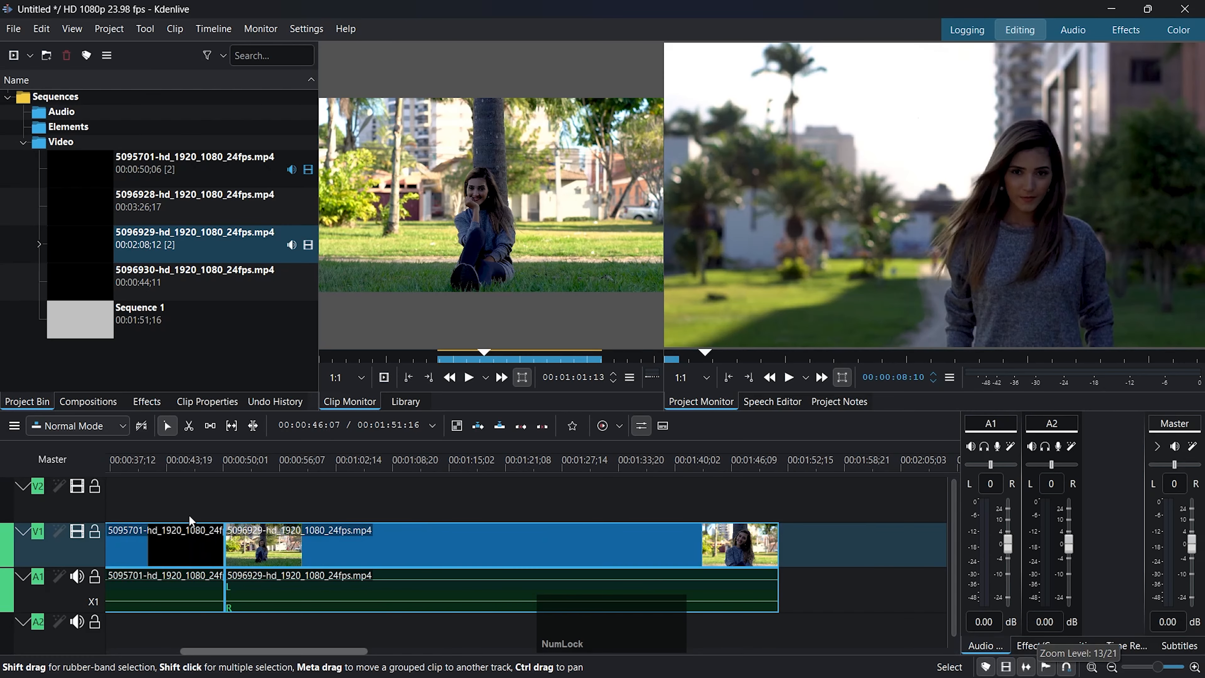
{"action": "scroll", "coordinate": [215, 510], "scroll_direction": "up", "scroll_amount": 2}
{"action": "scroll", "coordinate": [283, 504], "scroll_direction": "up", "scroll_amount": 2}
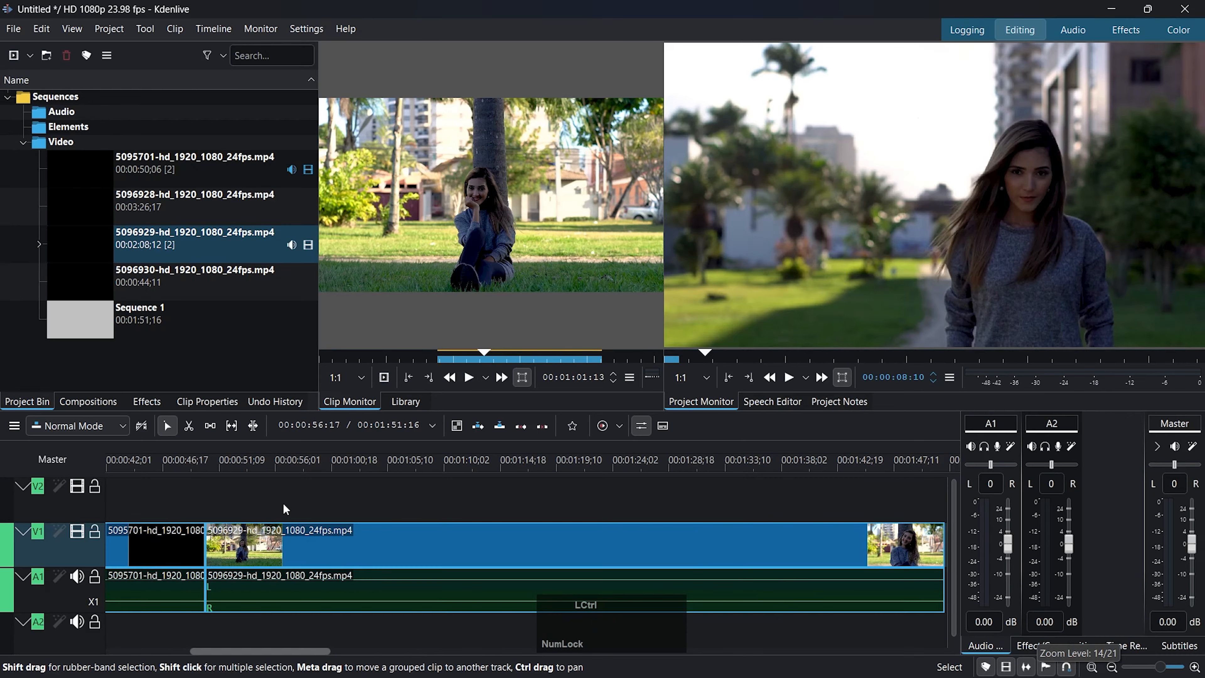
{"action": "scroll", "coordinate": [284, 504], "scroll_direction": "down", "scroll_amount": 3}
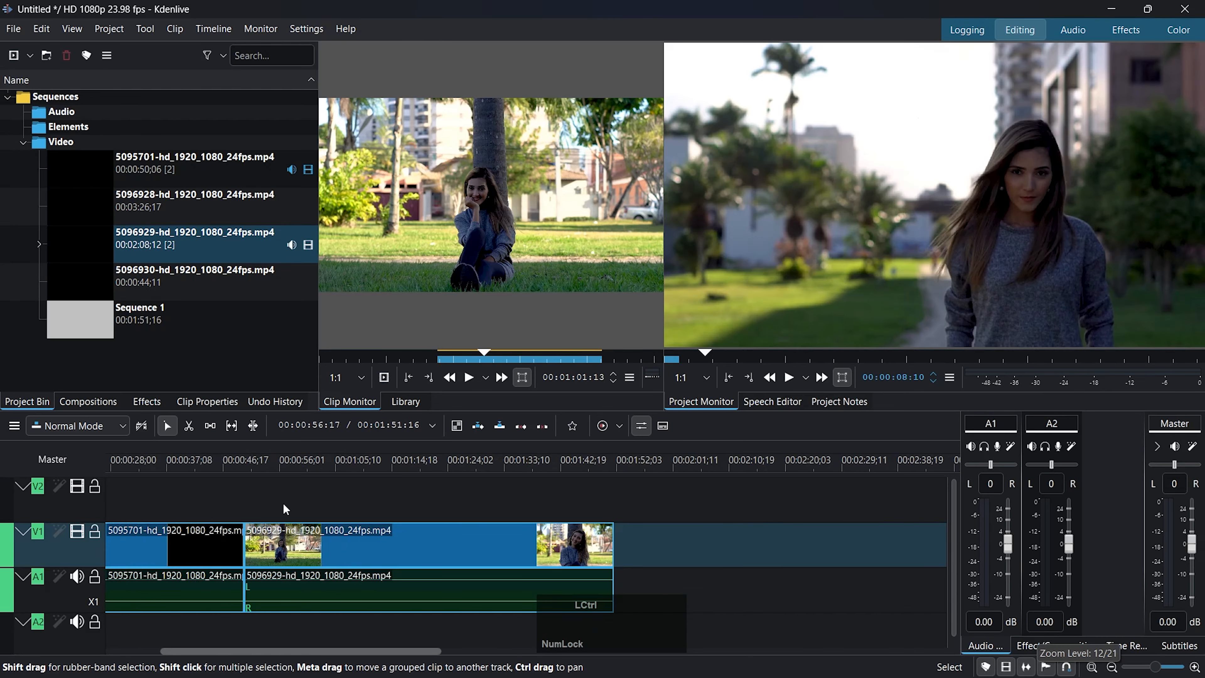
{"action": "scroll", "coordinate": [282, 503], "scroll_direction": "down", "scroll_amount": 1}
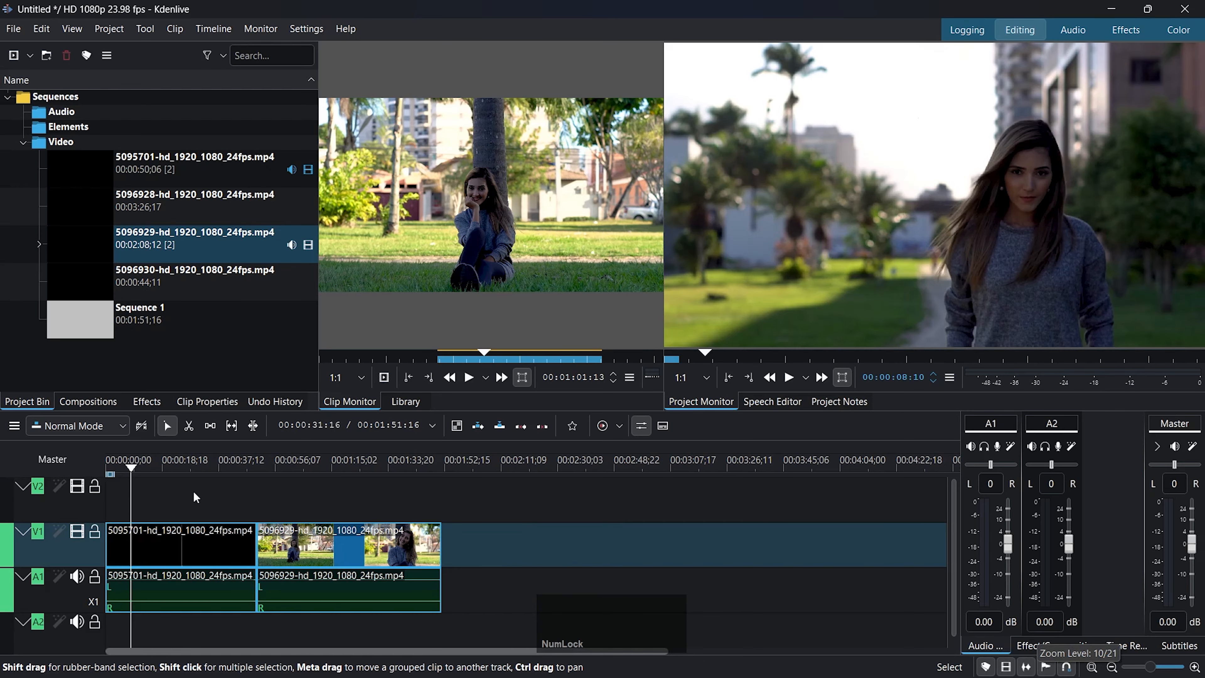
{"action": "scroll", "coordinate": [164, 493], "scroll_direction": "up", "scroll_amount": 3}
{"action": "left_click_drag", "start_coordinate": [224, 653], "coordinate": [156, 659]}
{"action": "key", "text": "Home"}
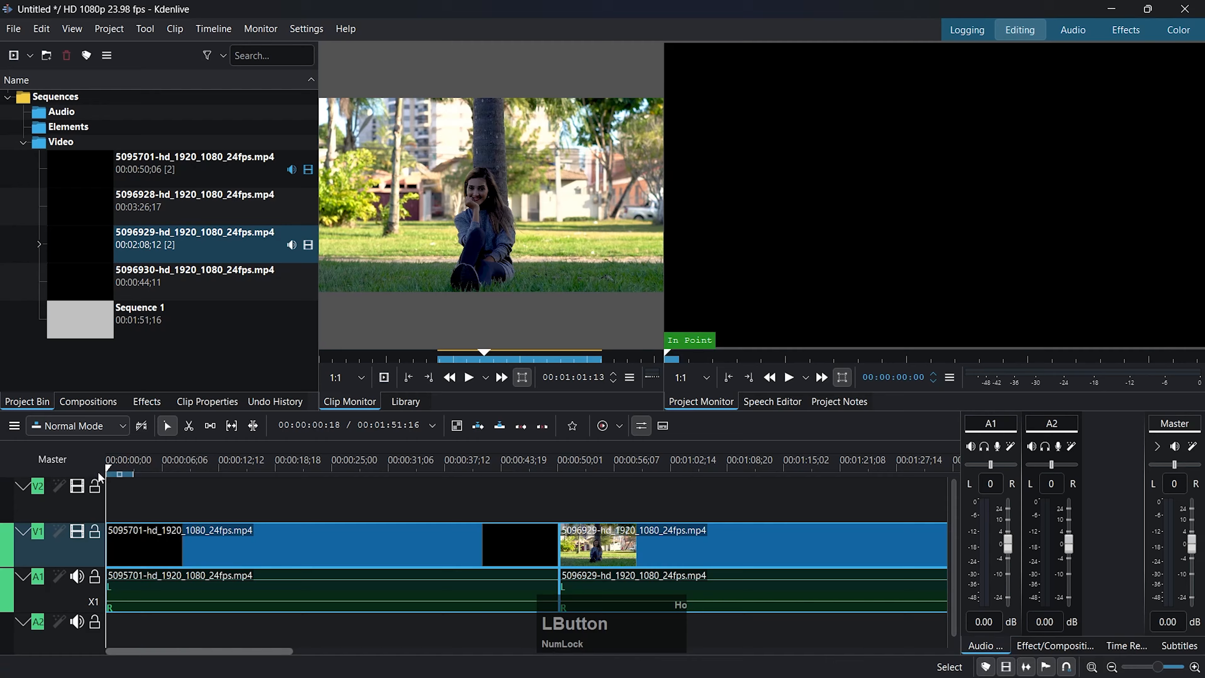
Step: Split timeline clip 5095701 with the Razor tool at about 00:00:11:14 and 00:00:35:08
{"action": "left_click", "coordinate": [210, 502]}
{"action": "left_click_drag", "start_coordinate": [424, 318], "coordinate": [638, 385]}
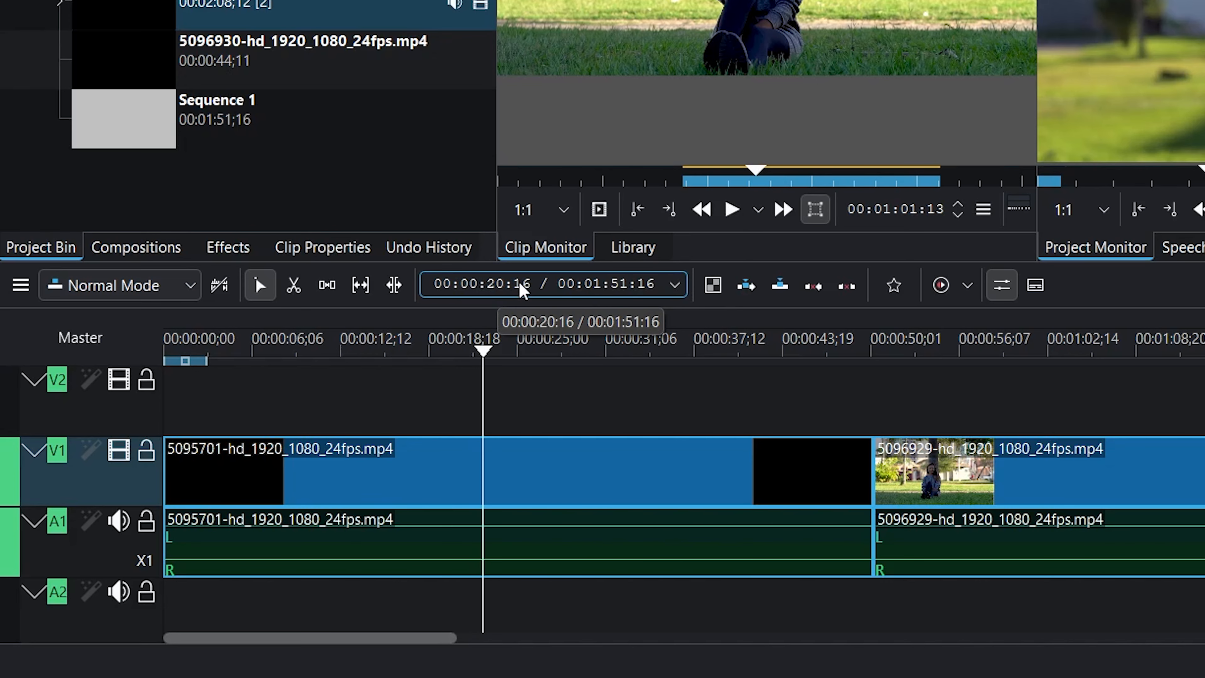
{"action": "left_click_drag", "start_coordinate": [289, 406], "coordinate": [327, 393]}
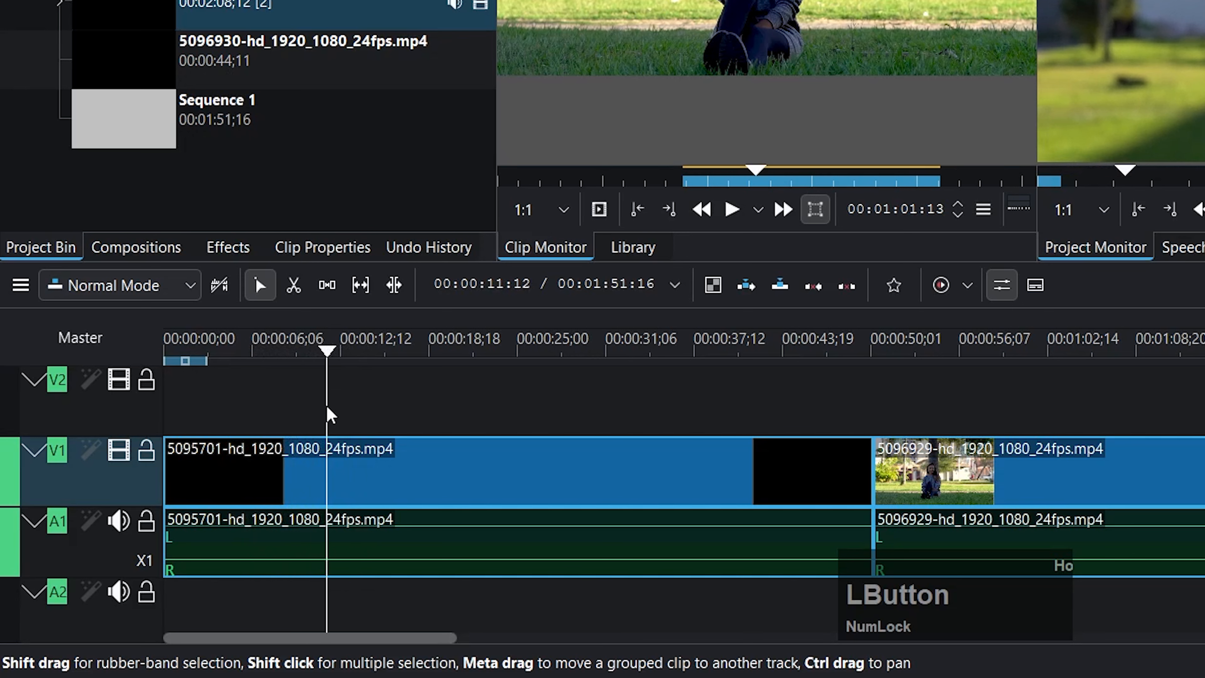
{"action": "left_click", "coordinate": [351, 475]}
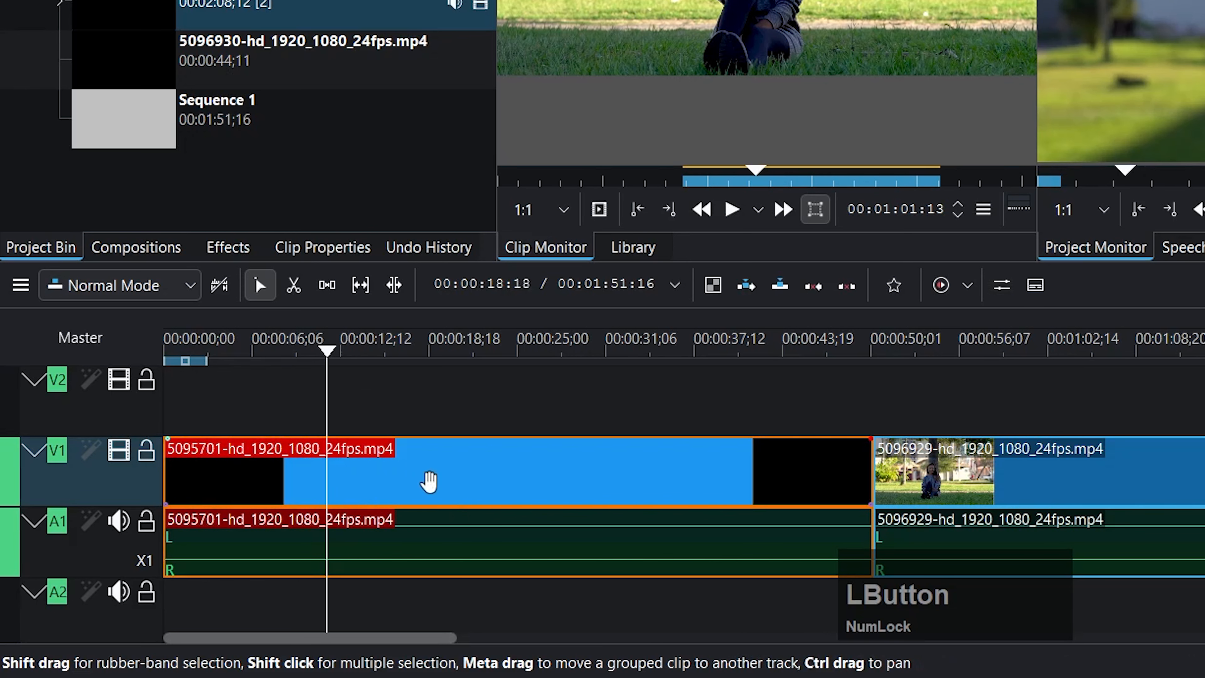
{"action": "left_click", "coordinate": [294, 291]}
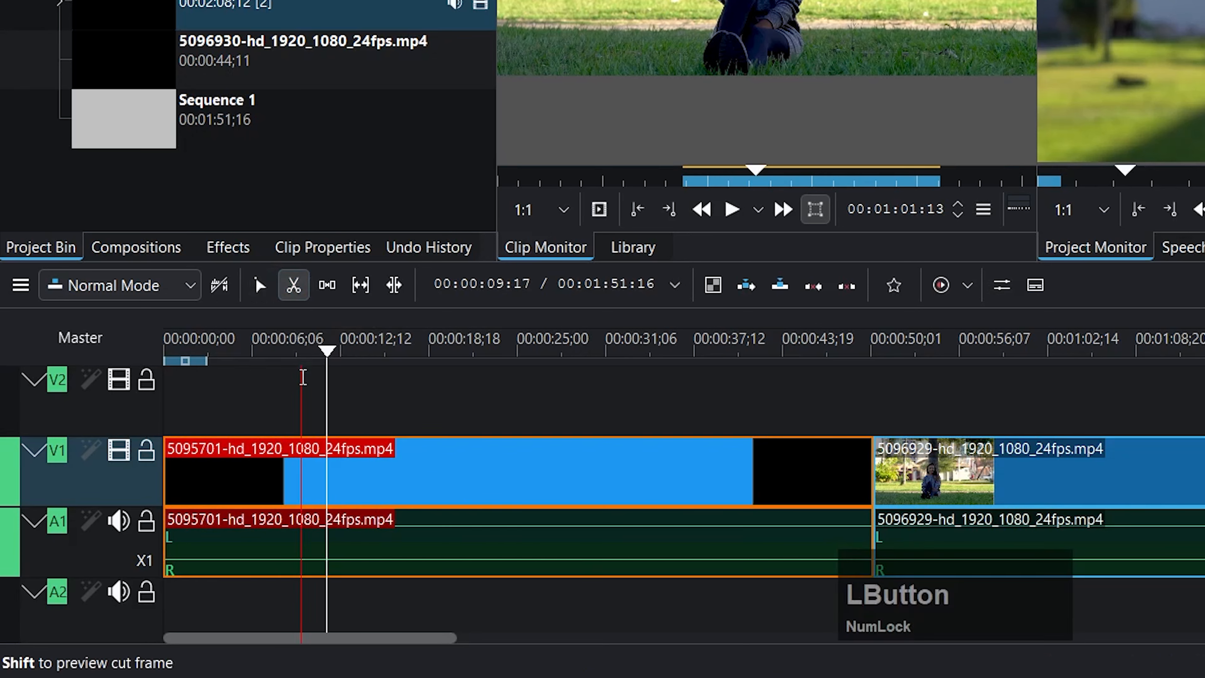
{"action": "left_click", "coordinate": [327, 474]}
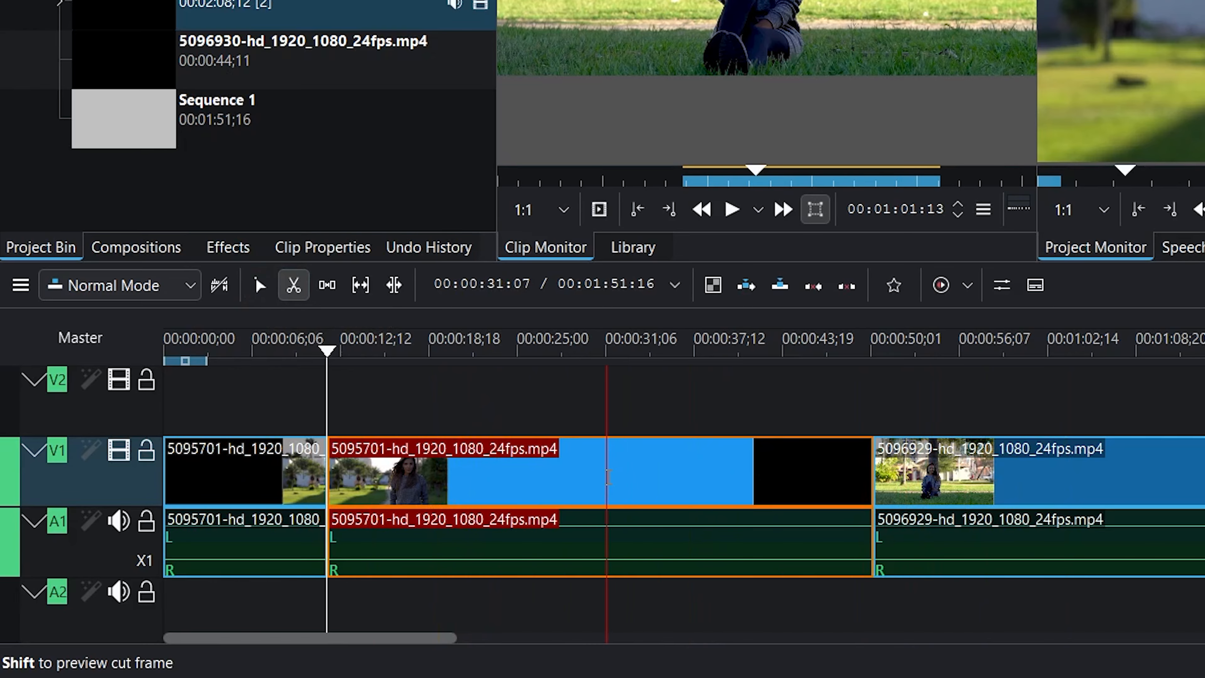
{"action": "left_click", "coordinate": [663, 470]}
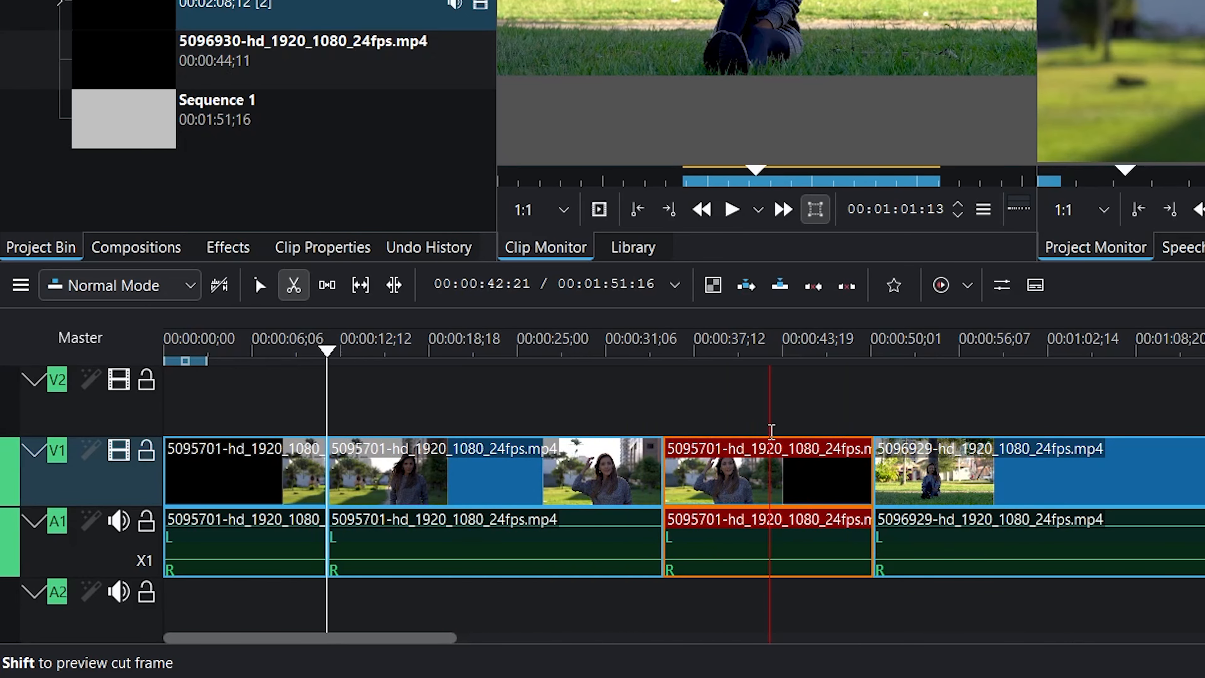
Step: Delete the first segment of the split clip 5095701 and place the playhead in the gap at about 00:00:07:03
{"action": "key", "text": "s"}
{"action": "left_click", "coordinate": [778, 463]}
{"action": "left_click", "coordinate": [739, 510]}
{"action": "left_click", "coordinate": [451, 496]}
{"action": "left_click", "coordinate": [277, 477]}
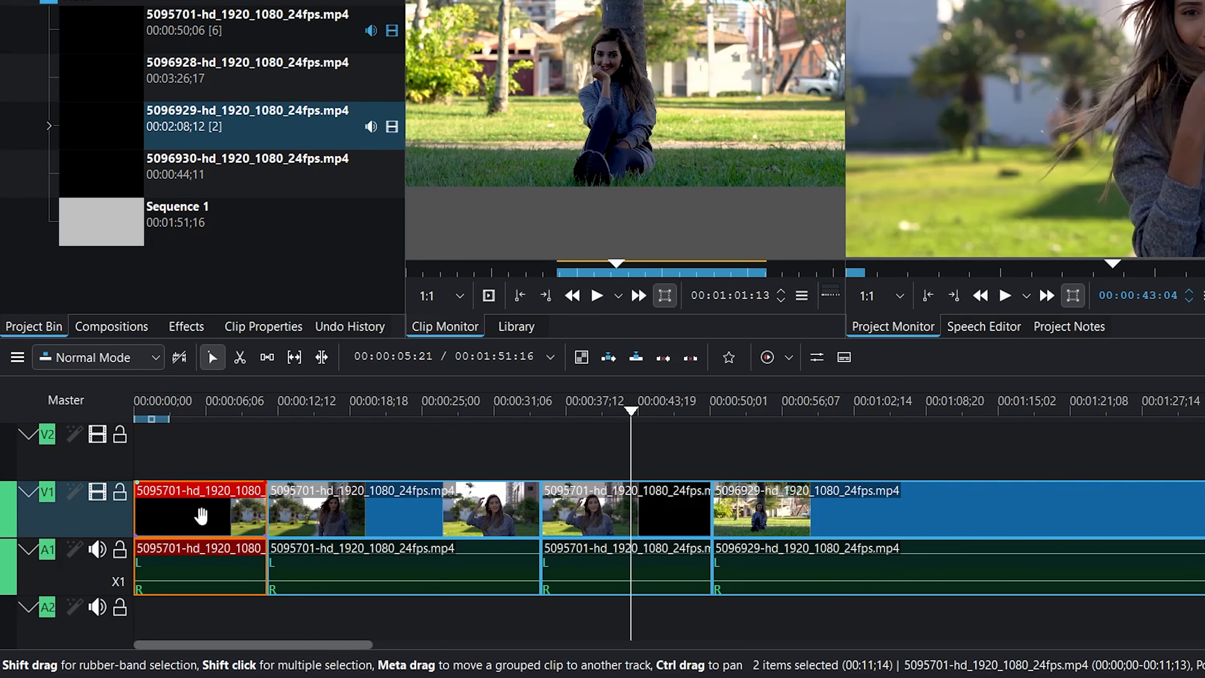
{"action": "key", "text": "Delete"}
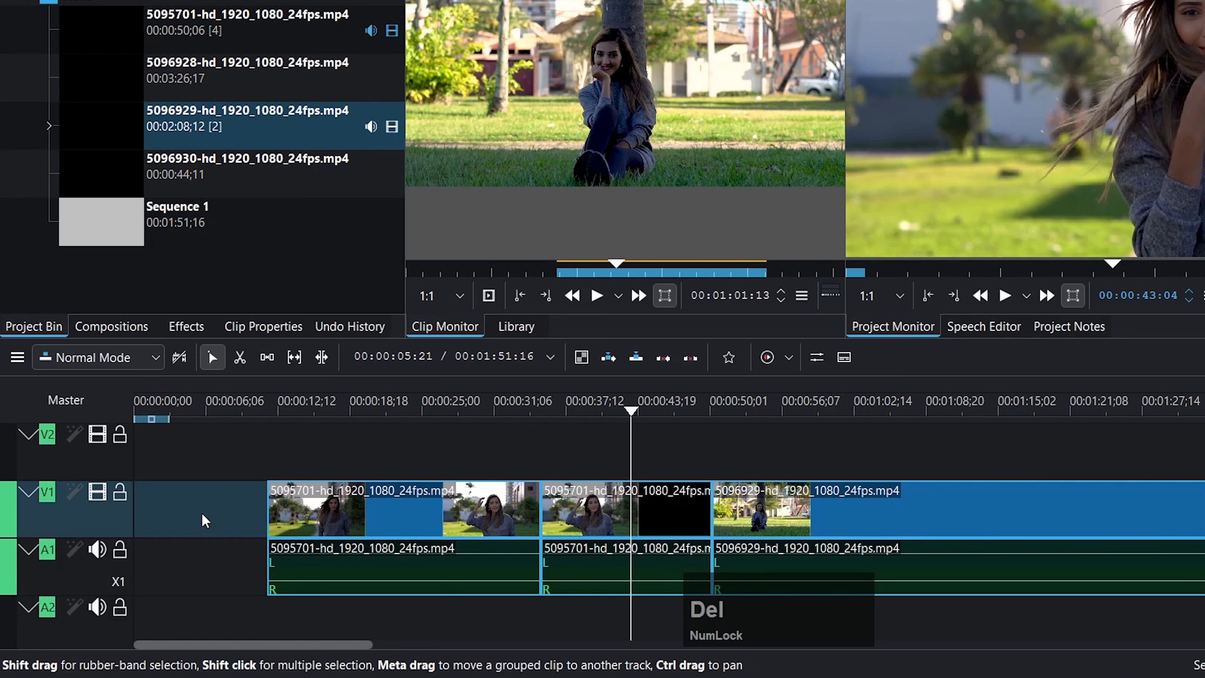
{"action": "left_click", "coordinate": [202, 518]}
{"action": "left_click", "coordinate": [217, 501]}
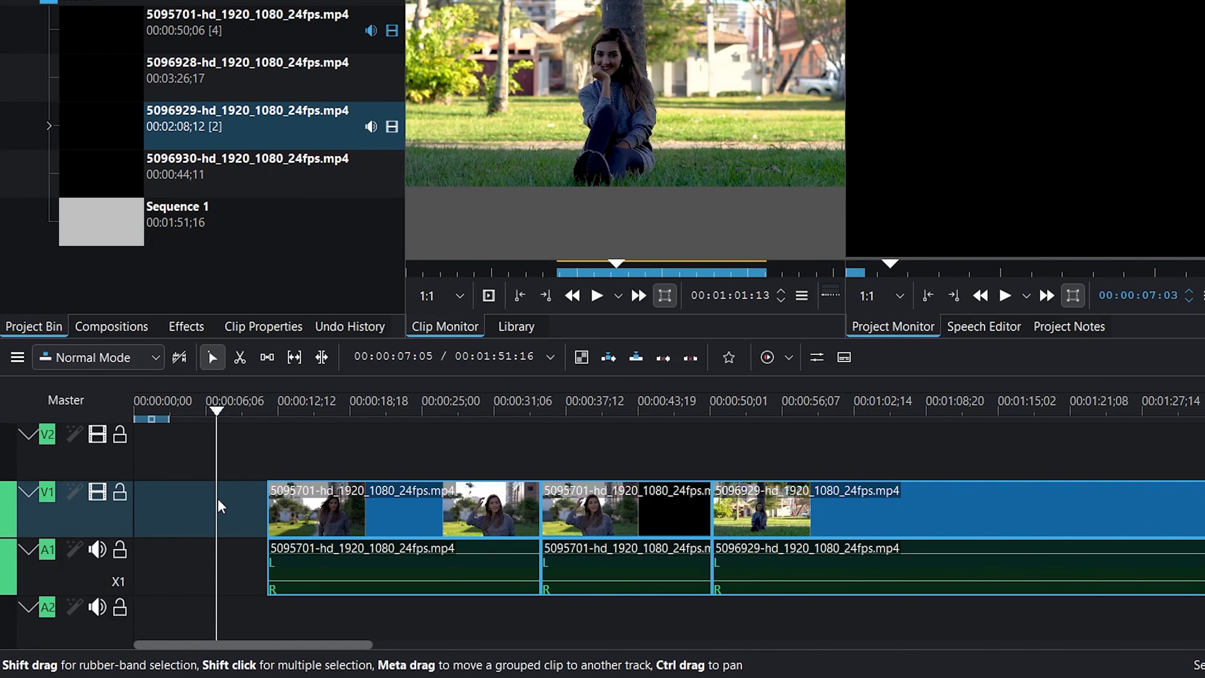
Step: Move the two remaining 5095701 segments and clip 5096929 earlier, one by one, to close the gap at the sequence start
{"action": "left_click_drag", "start_coordinate": [308, 502], "coordinate": [186, 499]}
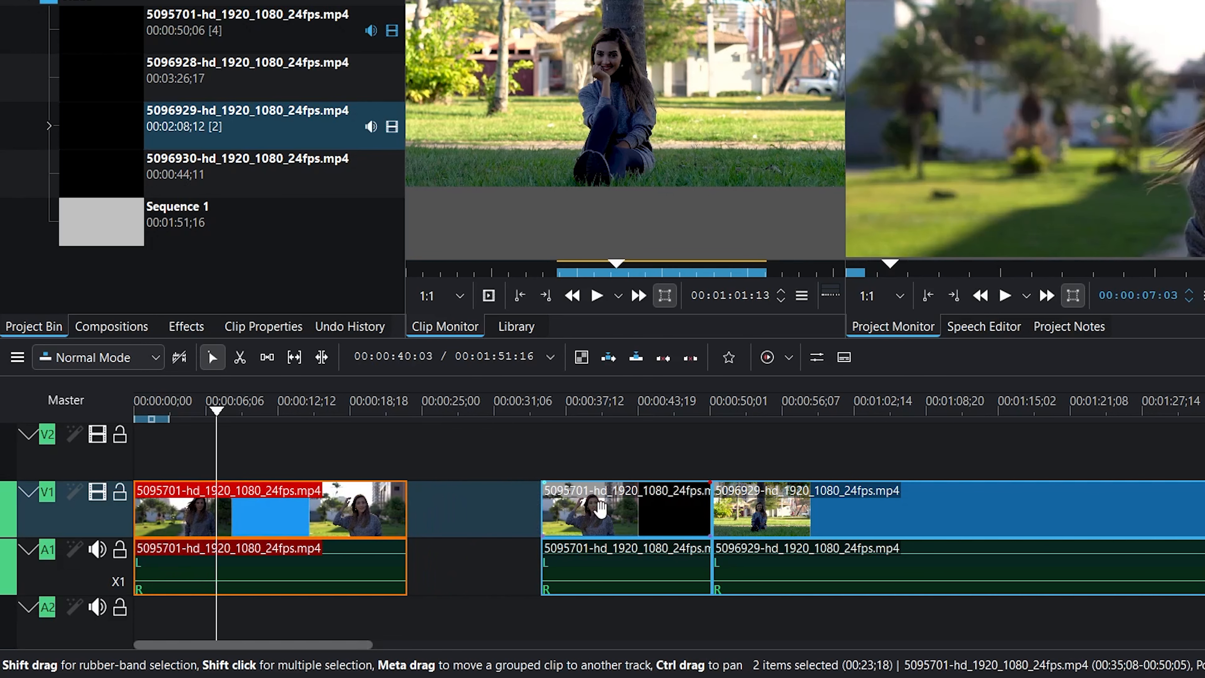
{"action": "left_click", "coordinate": [586, 507]}
{"action": "left_click_drag", "start_coordinate": [586, 507], "coordinate": [453, 507]}
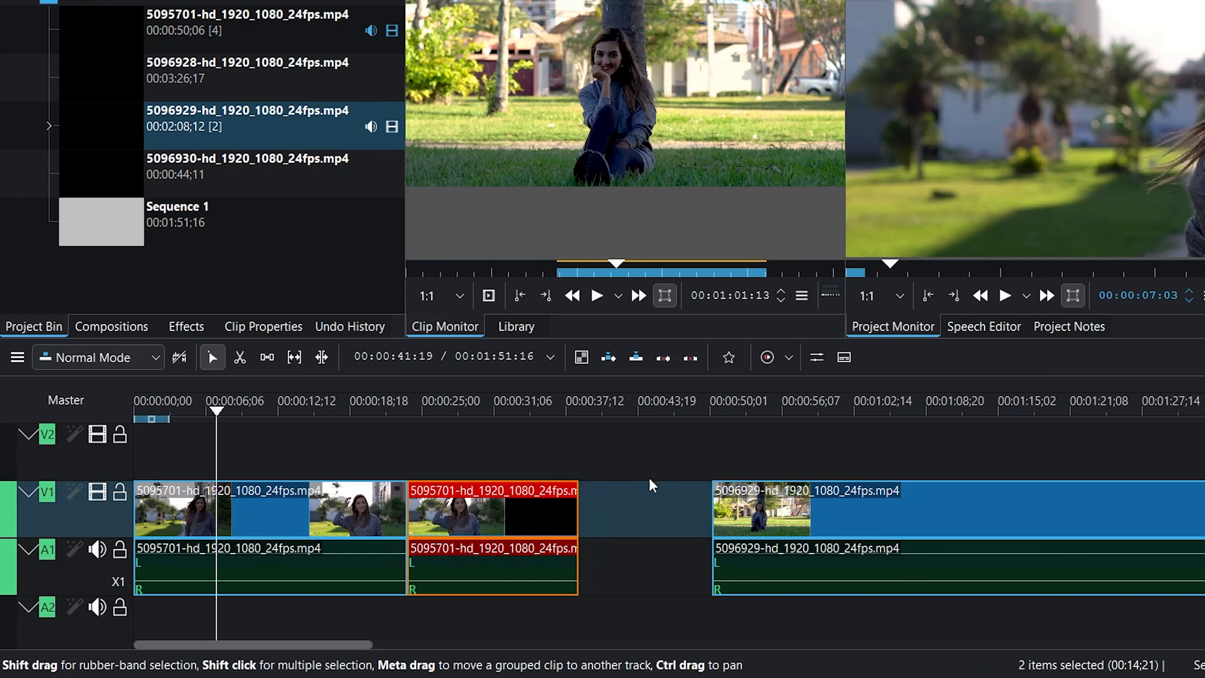
{"action": "left_click_drag", "start_coordinate": [778, 512], "coordinate": [644, 509]}
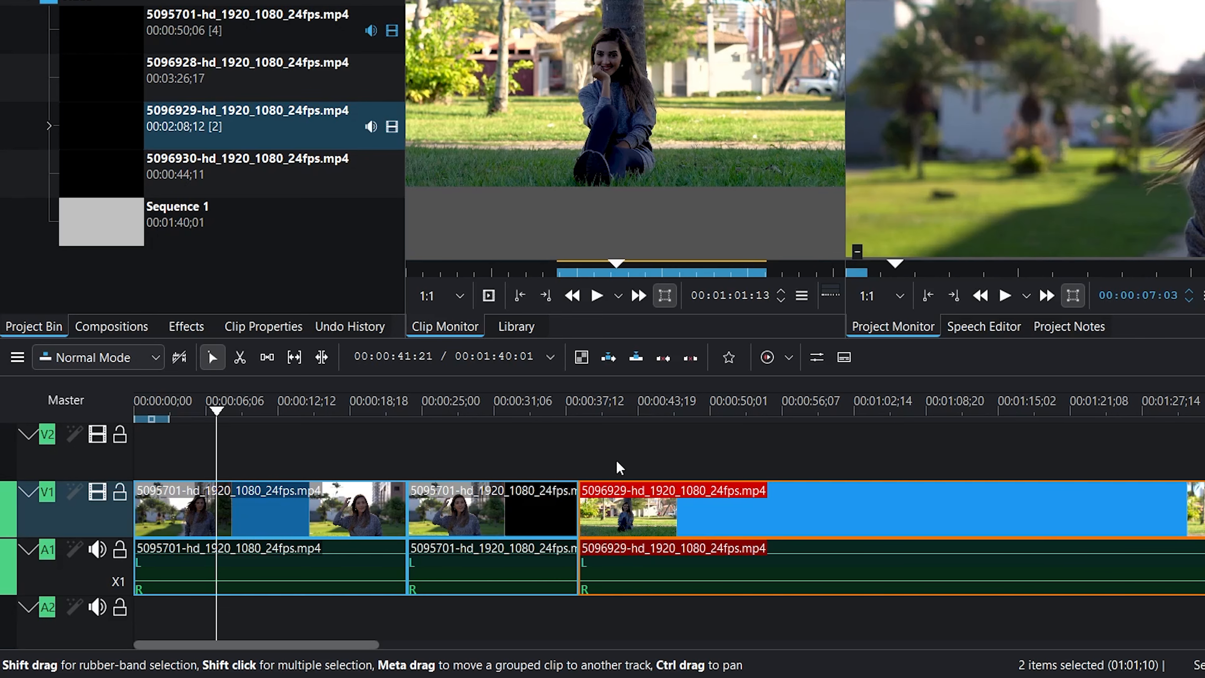
Step: Undo the three clip moves that closed the gap
{"action": "key", "text": "ctrl+z"}
{"action": "key", "text": "ctrl+z"}
{"action": "key", "text": "ctrl+z"}
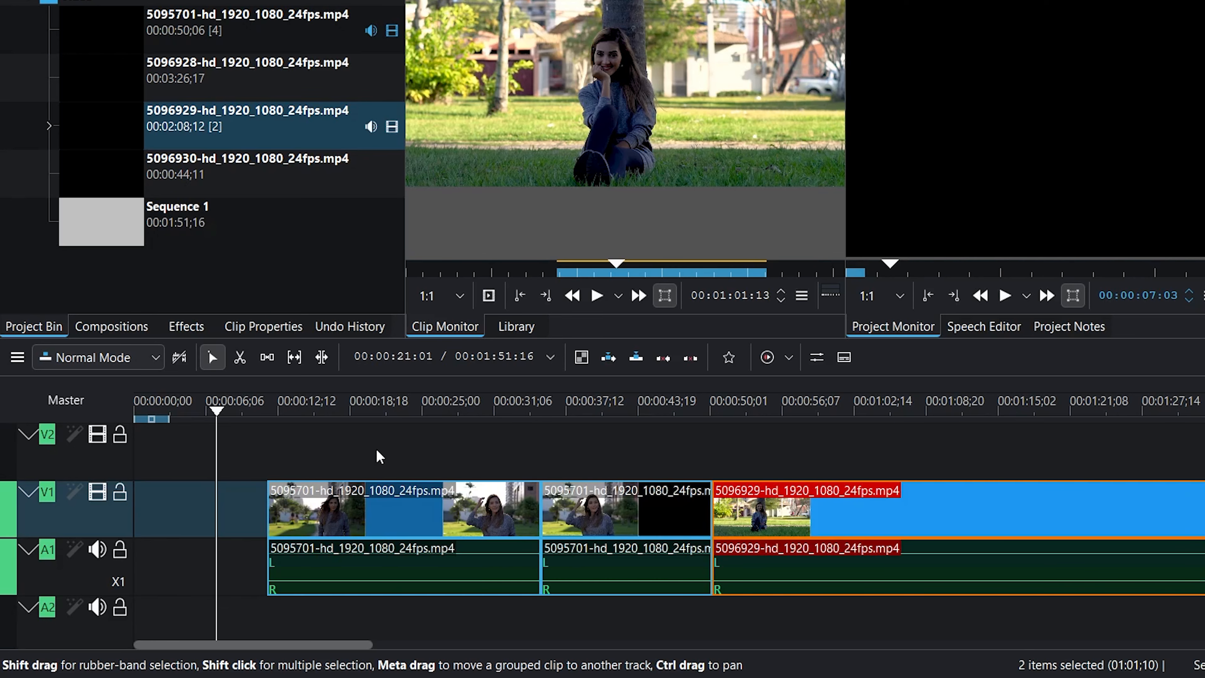
Step: Restore the deleted first segment of clip 5095701 and try Extract Clip on it, undoing the extraction
{"action": "key", "text": "ctrl+z"}
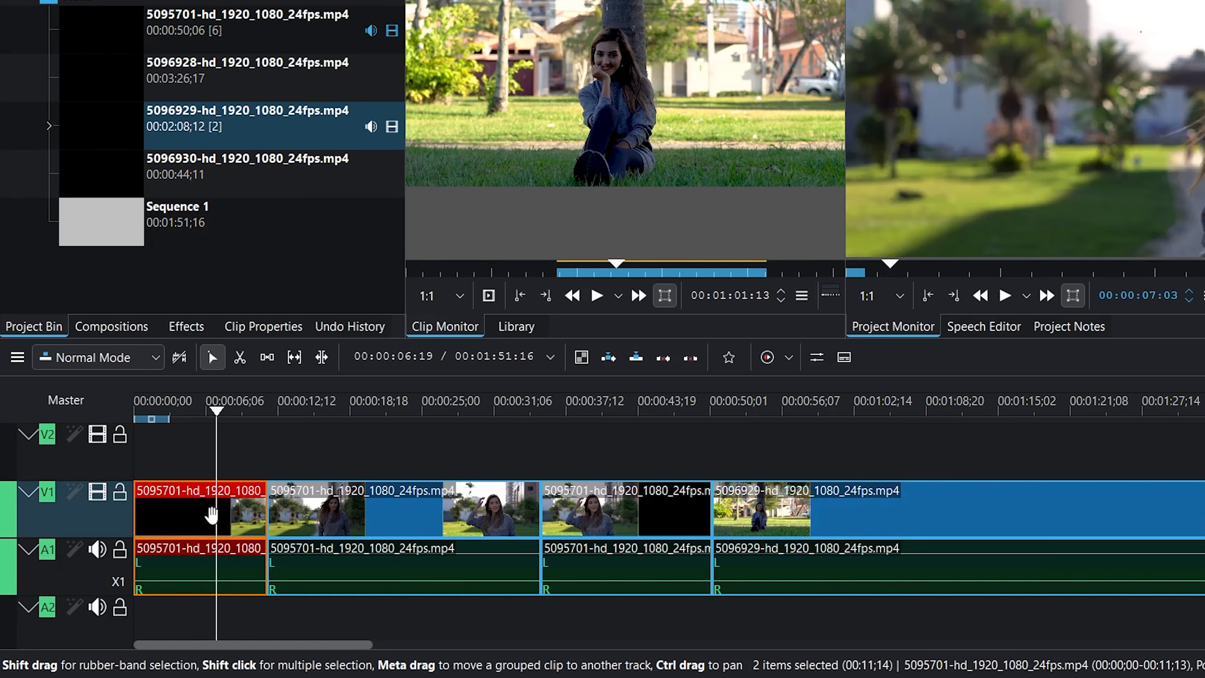
{"action": "right_click", "coordinate": [162, 515]}
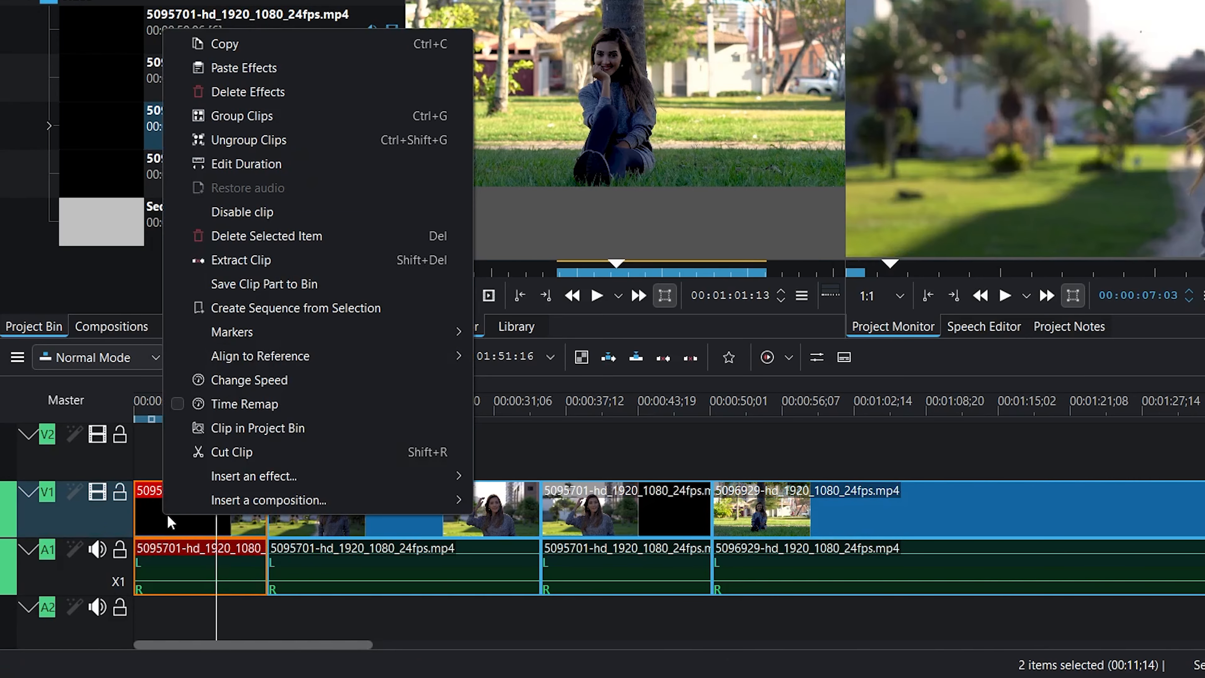
{"action": "left_click", "coordinate": [242, 261]}
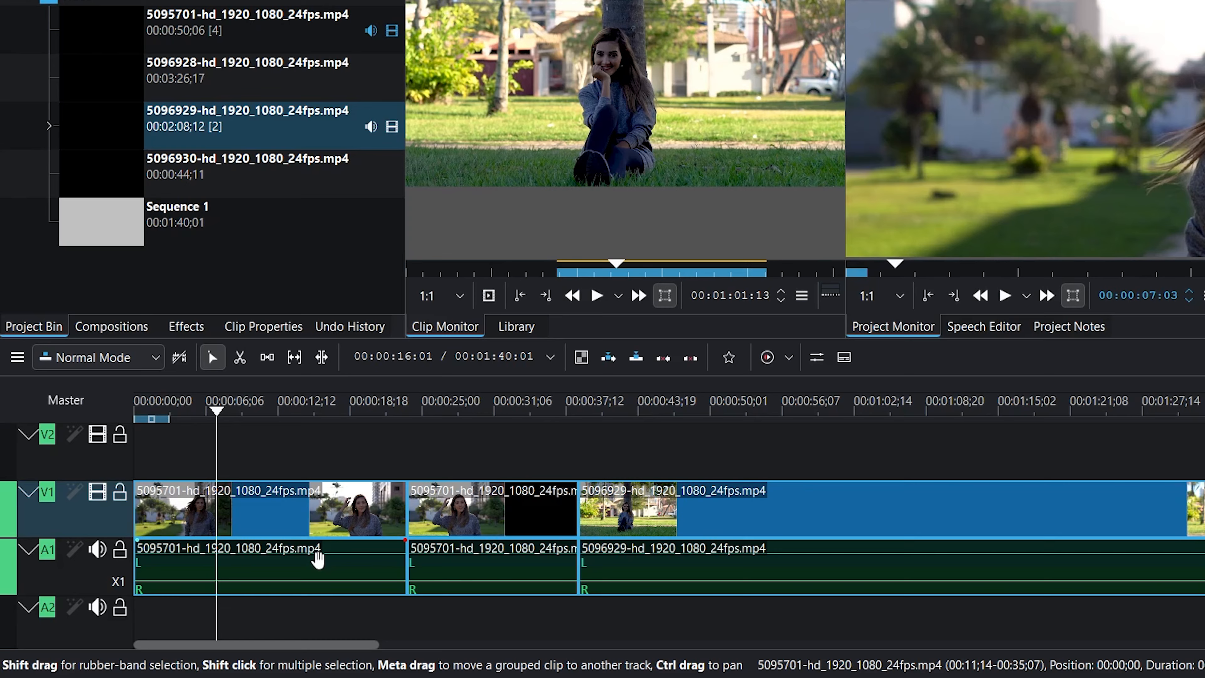
{"action": "key", "text": "ctrl+z"}
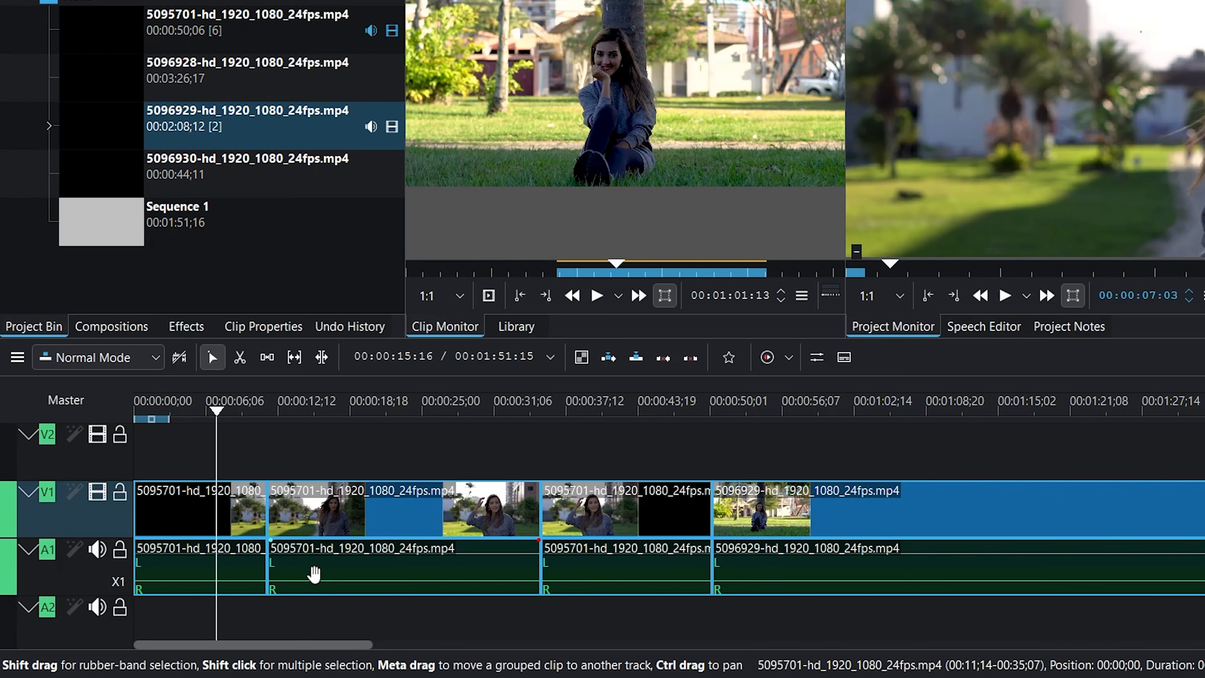
Step: Delete the first segment of clip 5095701 and remove the empty space it leaves at the sequence start
{"action": "left_click", "coordinate": [204, 513]}
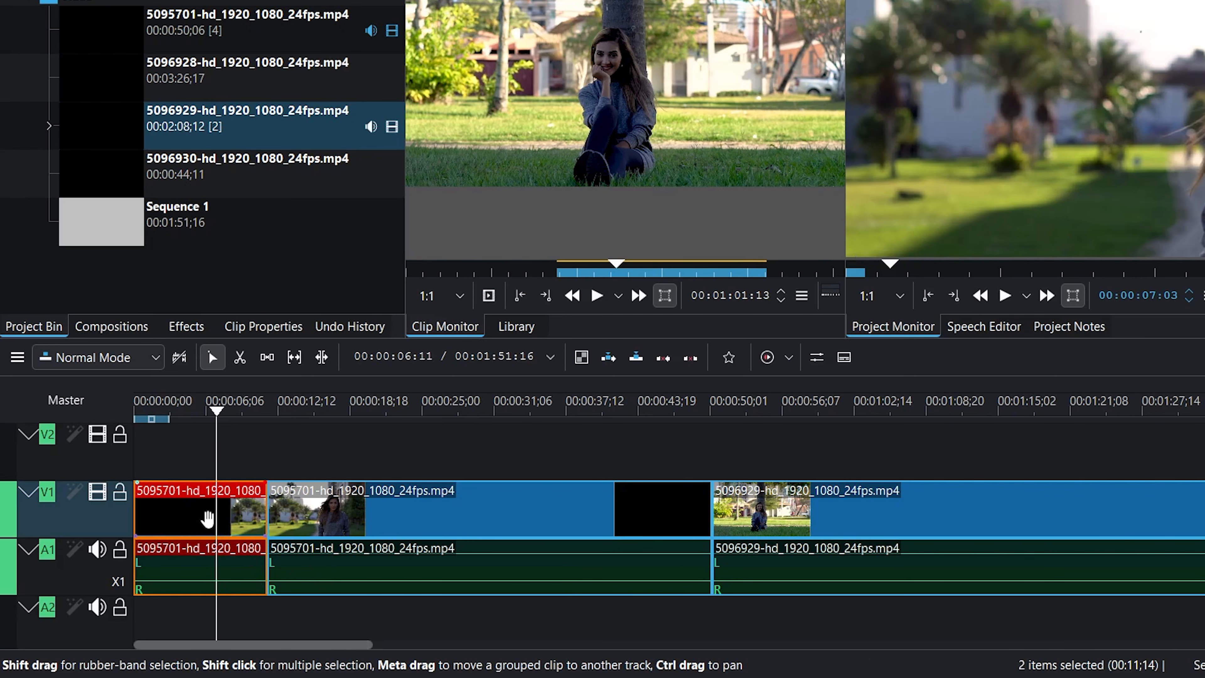
{"action": "key", "text": "Delete"}
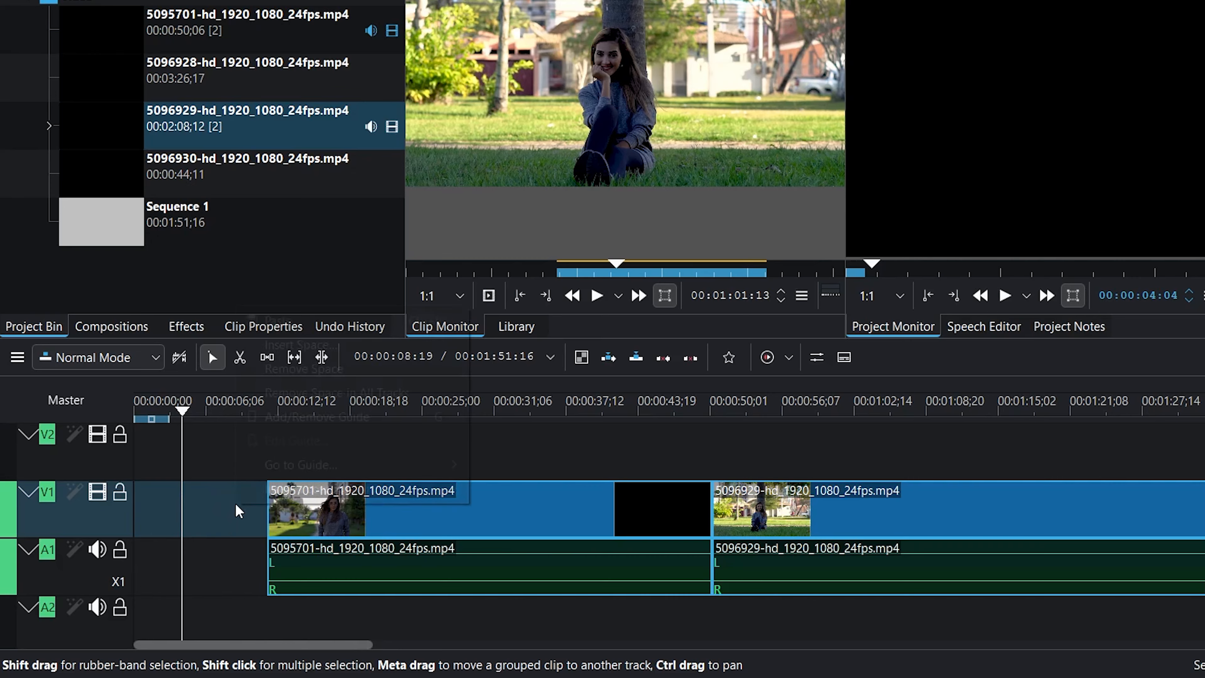
{"action": "right_click", "coordinate": [238, 510]}
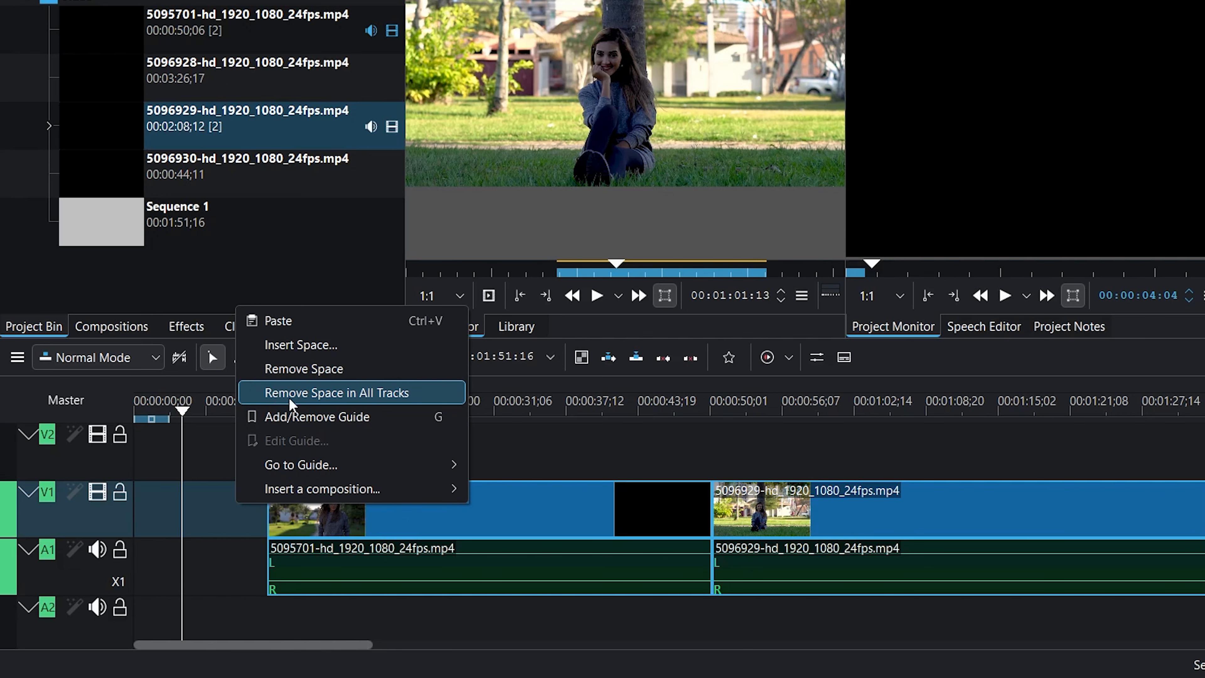
{"action": "left_click", "coordinate": [300, 372]}
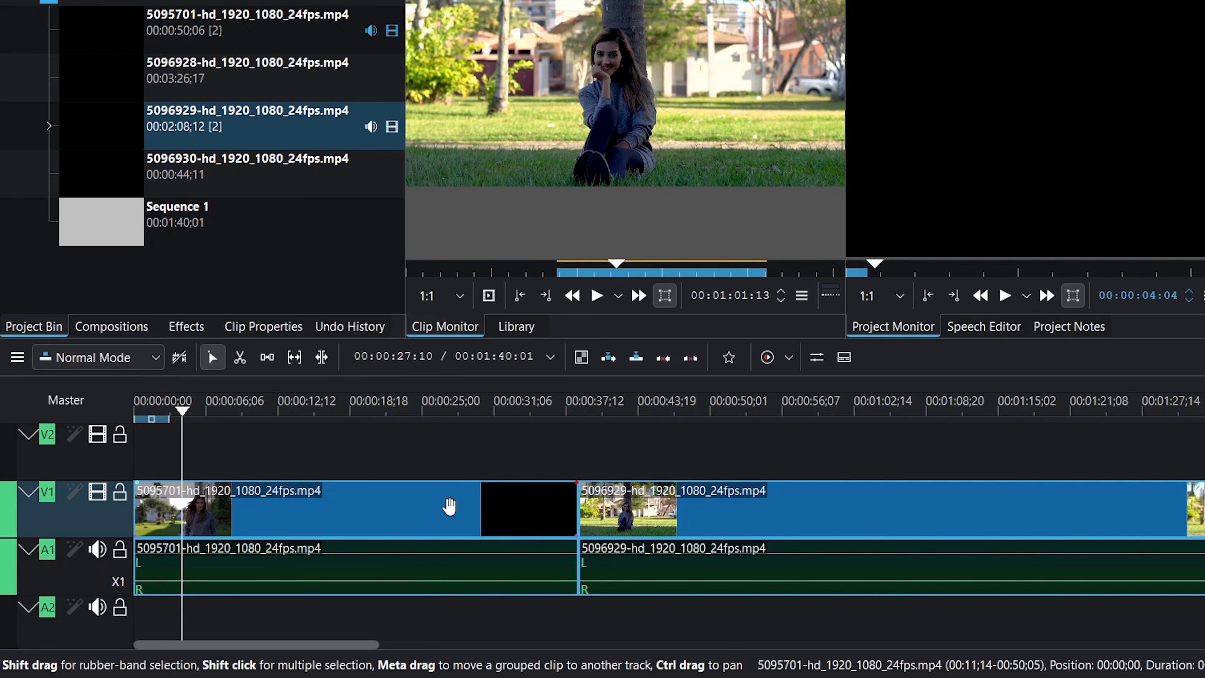
Step: Split timeline clip 5096929 with the Razor tool at about 00:02:25:06 and 00:02:44
{"action": "left_click", "coordinate": [466, 453]}
{"action": "left_click", "coordinate": [390, 522]}
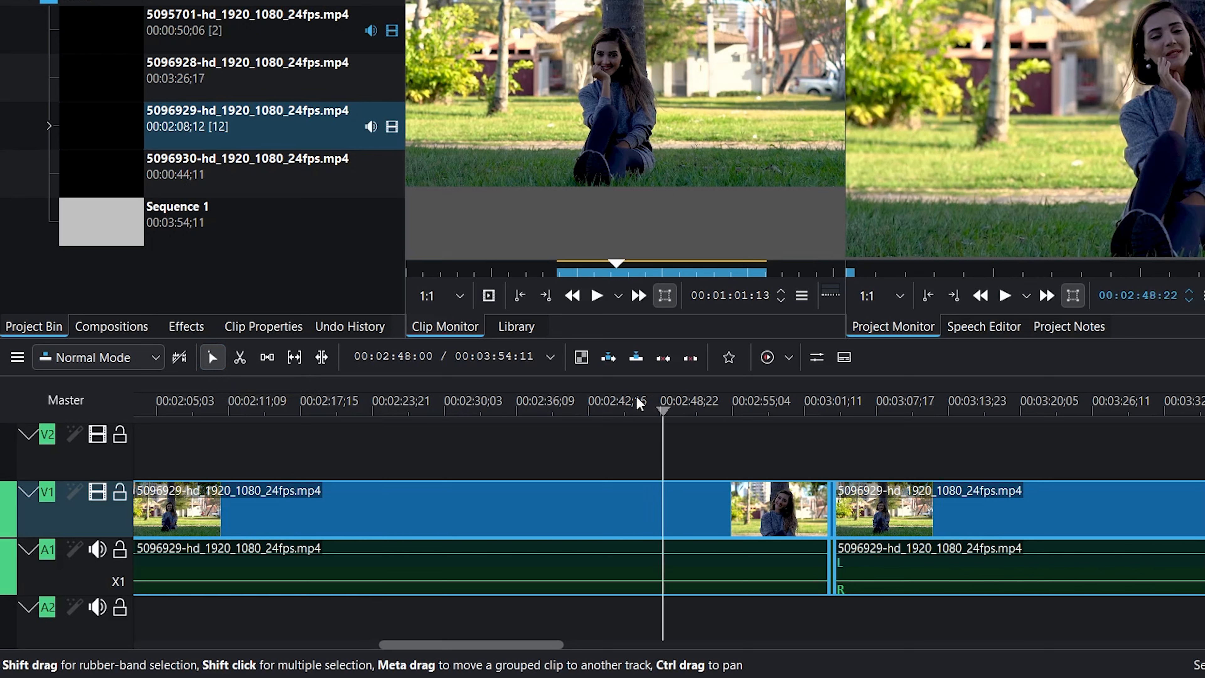
{"action": "left_click_drag", "start_coordinate": [638, 403], "coordinate": [435, 417]}
{"action": "left_click", "coordinate": [511, 502]}
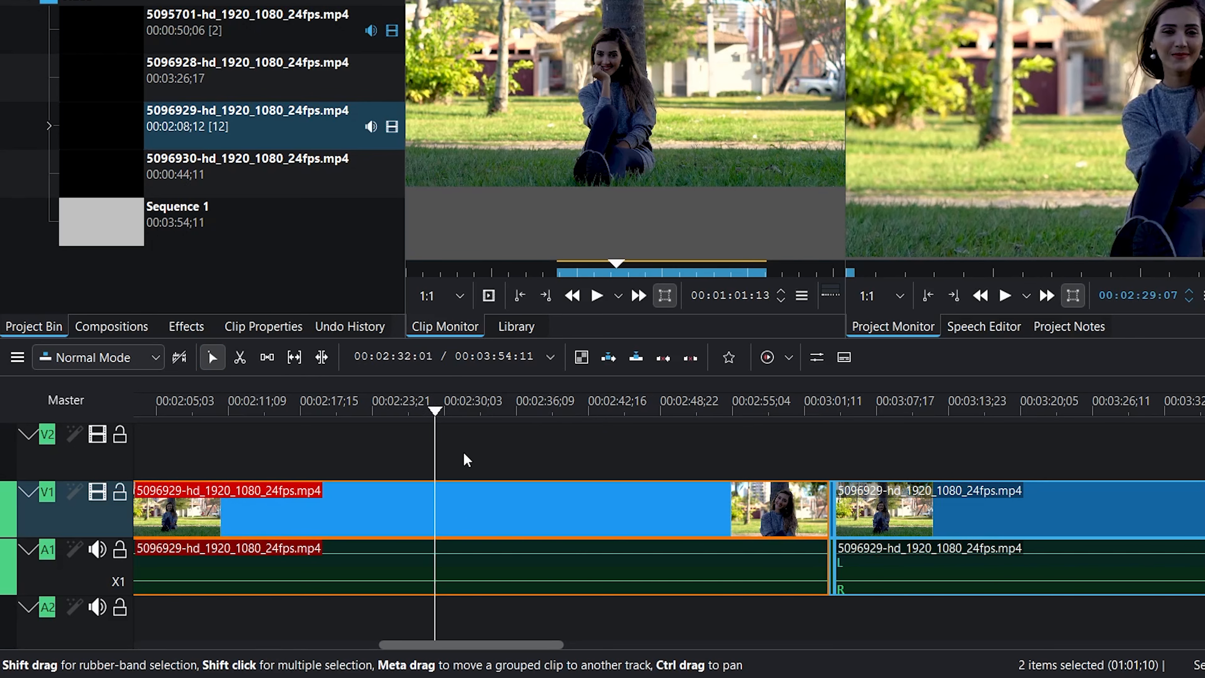
{"action": "left_click_drag", "start_coordinate": [436, 421], "coordinate": [382, 417]}
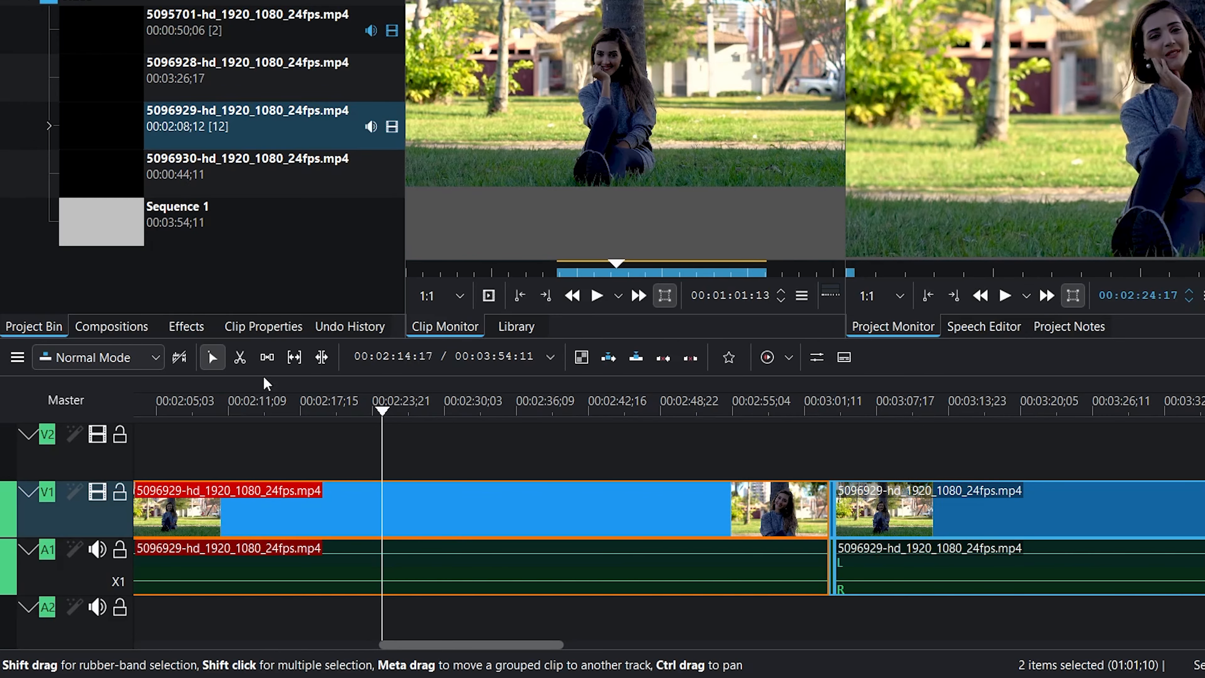
{"action": "left_click", "coordinate": [239, 357]}
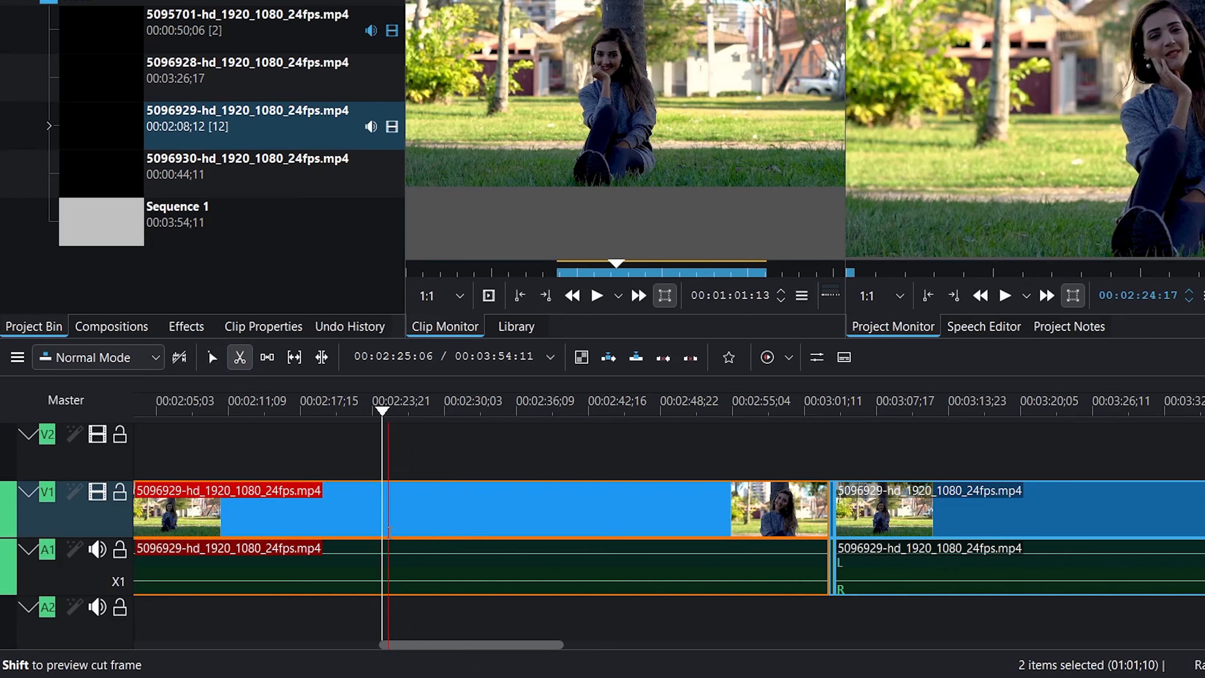
{"action": "left_click", "coordinate": [389, 508]}
{"action": "left_click", "coordinate": [609, 546]}
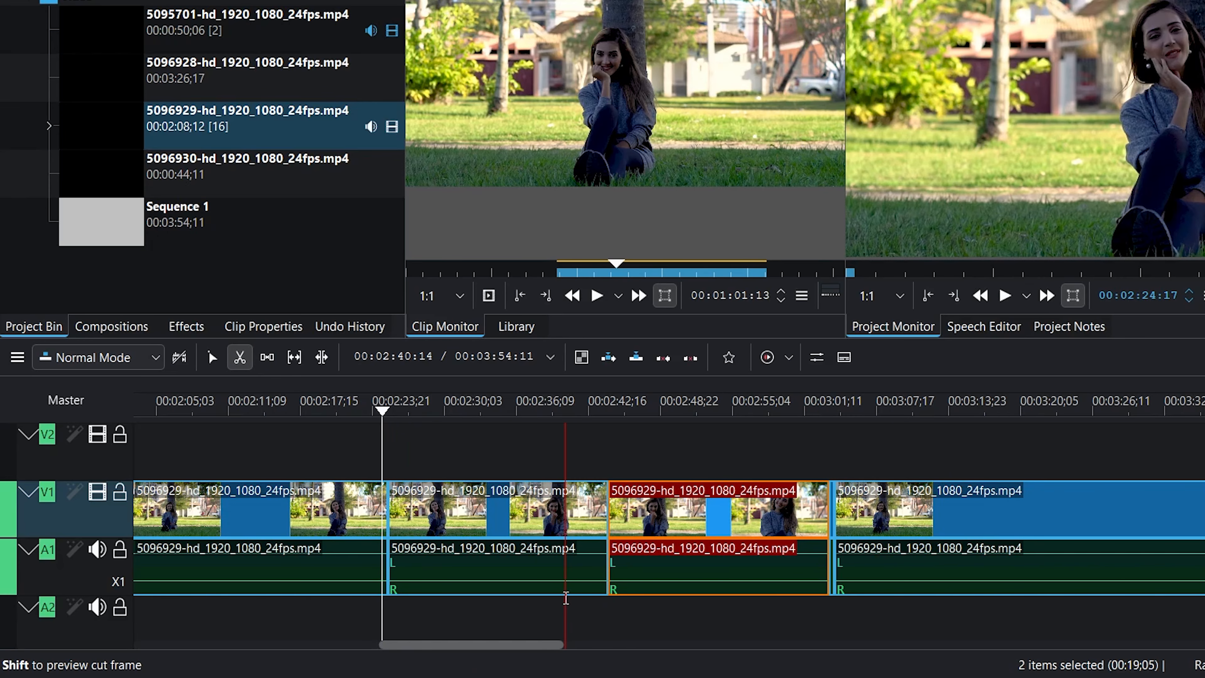
Step: Extract the second and third segments of the split 5096929 clip so the following clips close up
{"action": "key", "text": "s"}
{"action": "left_click", "coordinate": [509, 548]}
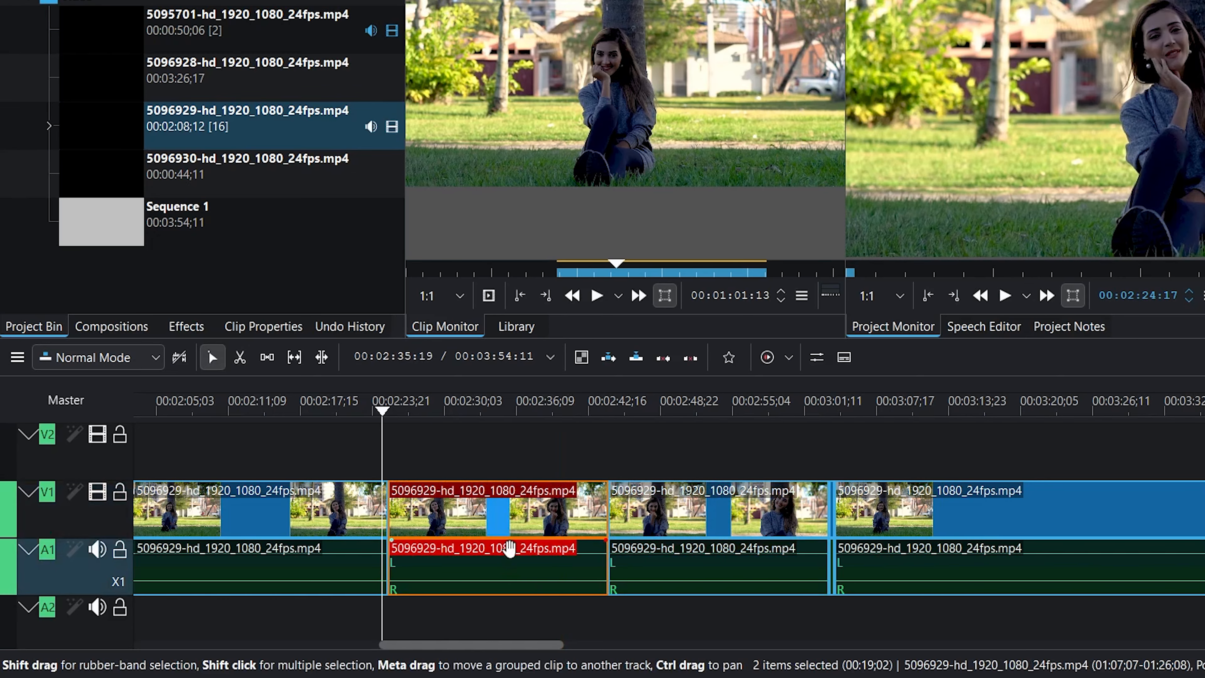
{"action": "right_click", "coordinate": [512, 549]}
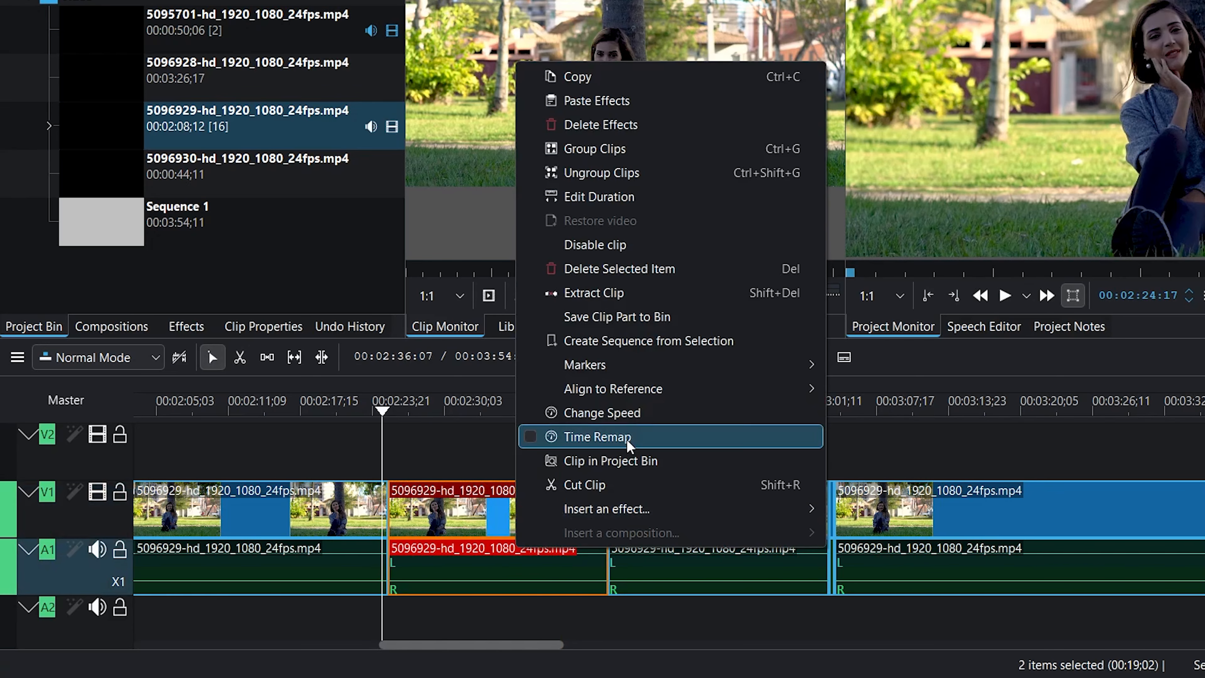
{"action": "left_click", "coordinate": [707, 290]}
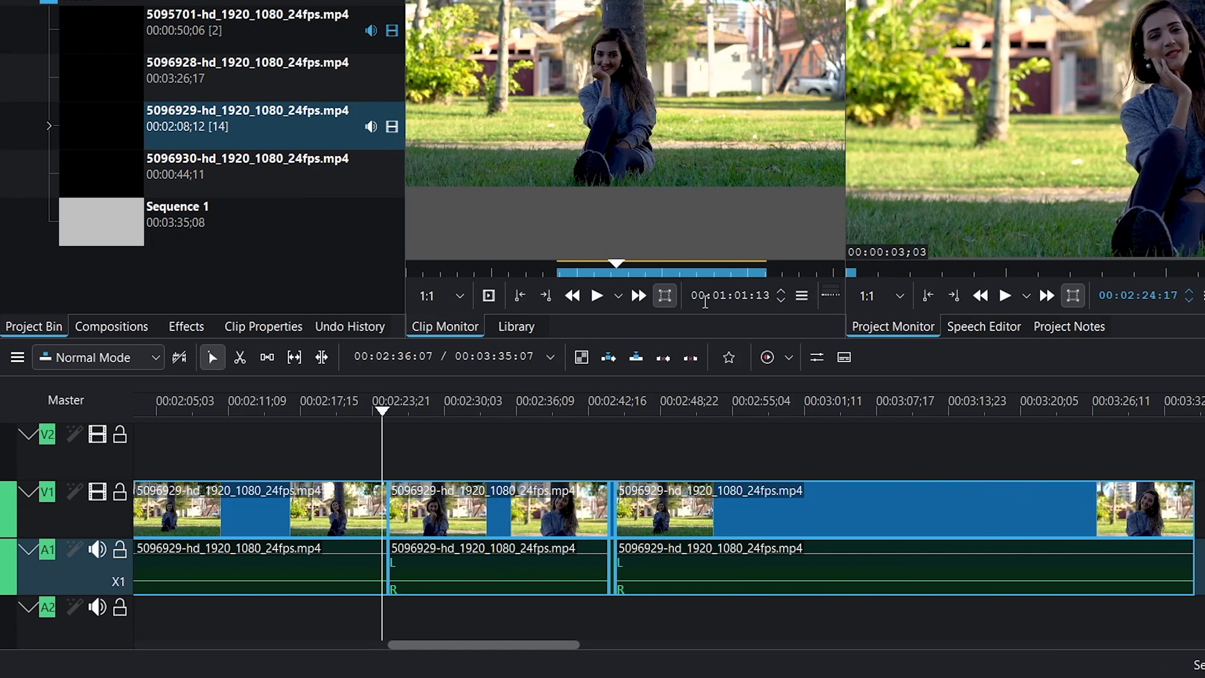
{"action": "left_click", "coordinate": [544, 494]}
{"action": "right_click", "coordinate": [544, 493]}
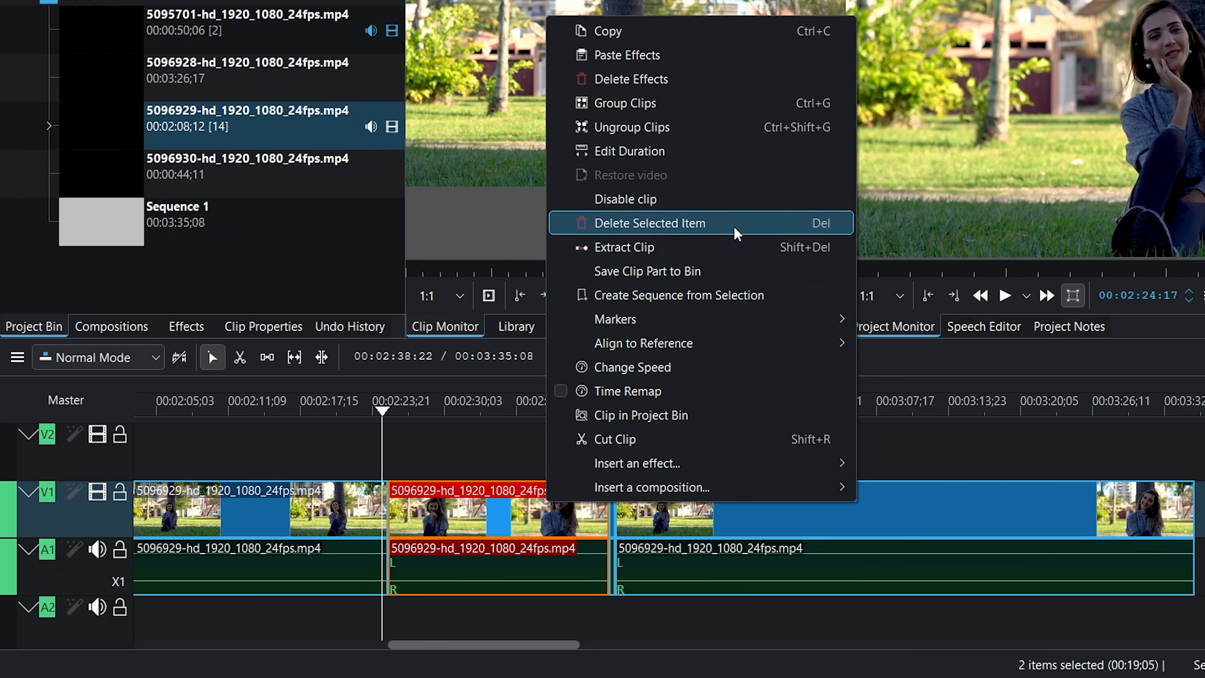
{"action": "left_click", "coordinate": [733, 247]}
Step: Move the 5096929 clip after the 00:02:25:06 cut to about 00:02:30:02 and play the sequence across the gap
{"action": "scroll", "coordinate": [681, 416], "scroll_direction": "up", "scroll_amount": 3}
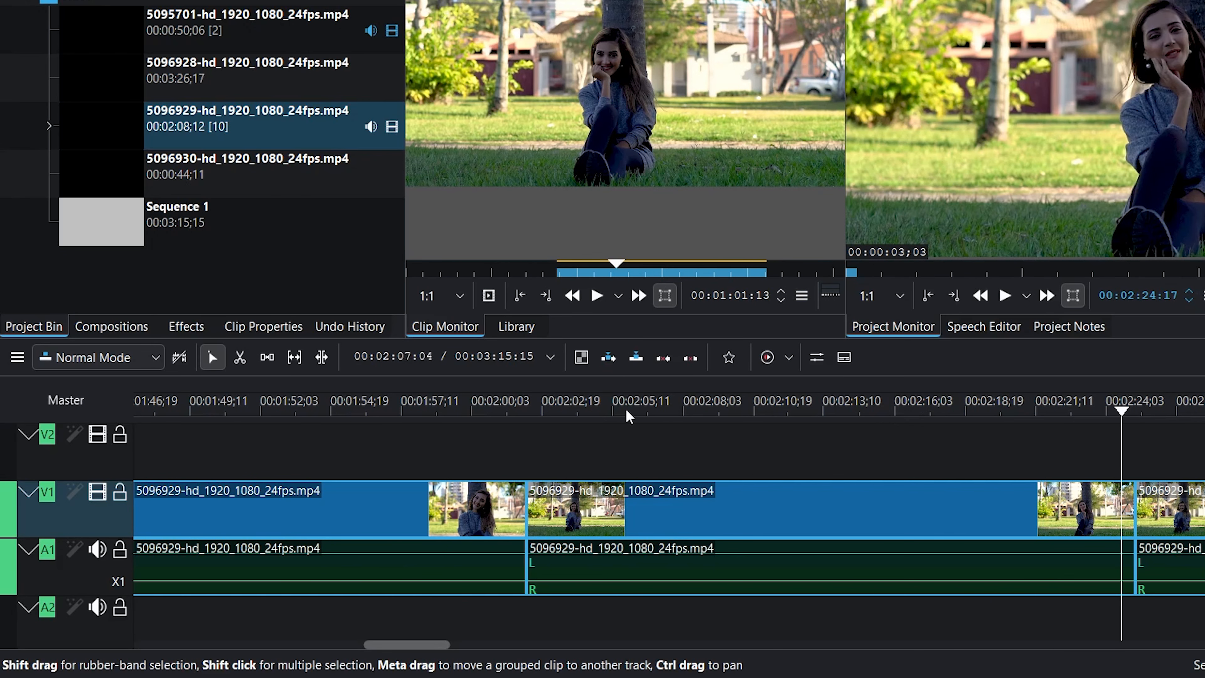
{"action": "left_click", "coordinate": [515, 403]}
{"action": "left_click_drag", "start_coordinate": [515, 403], "coordinate": [1105, 451]}
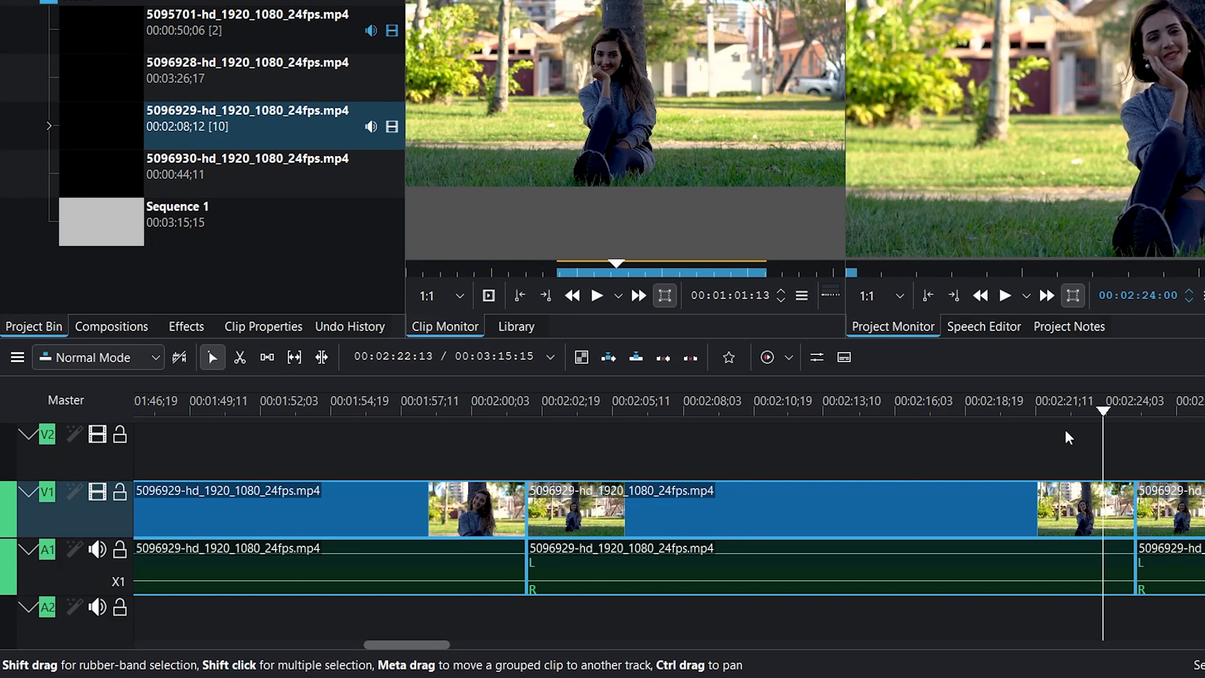
{"action": "left_click_drag", "start_coordinate": [1150, 510], "coordinate": [1199, 507]}
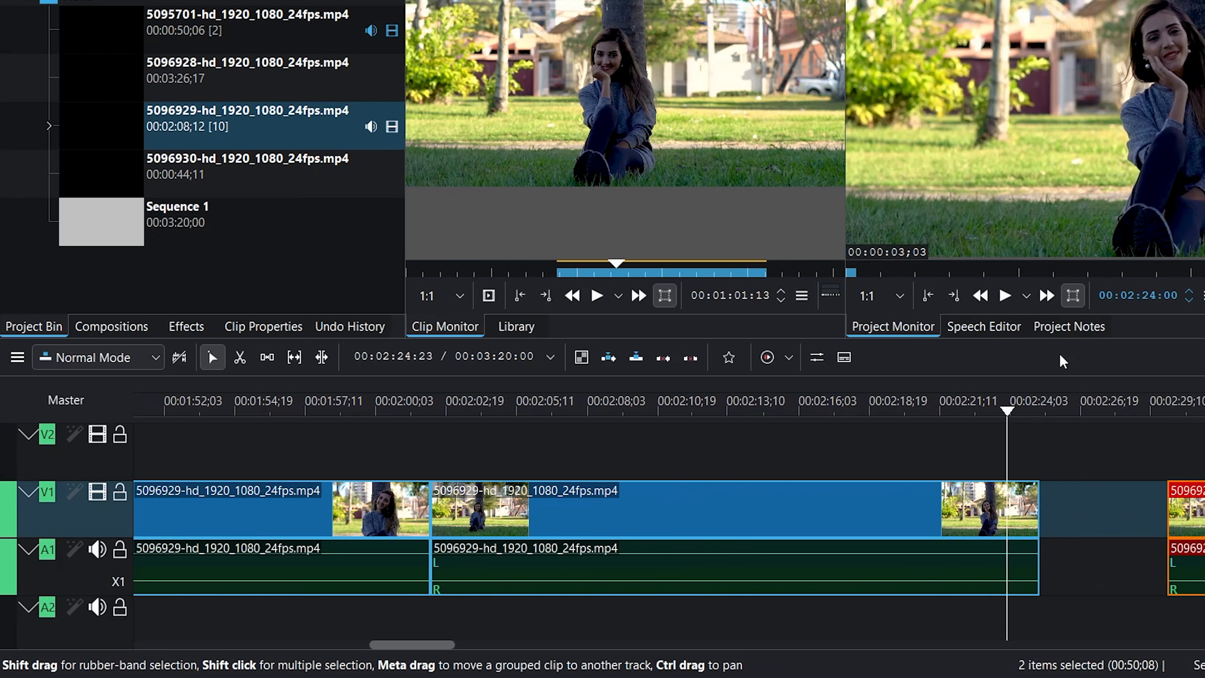
{"action": "left_click", "coordinate": [1005, 295]}
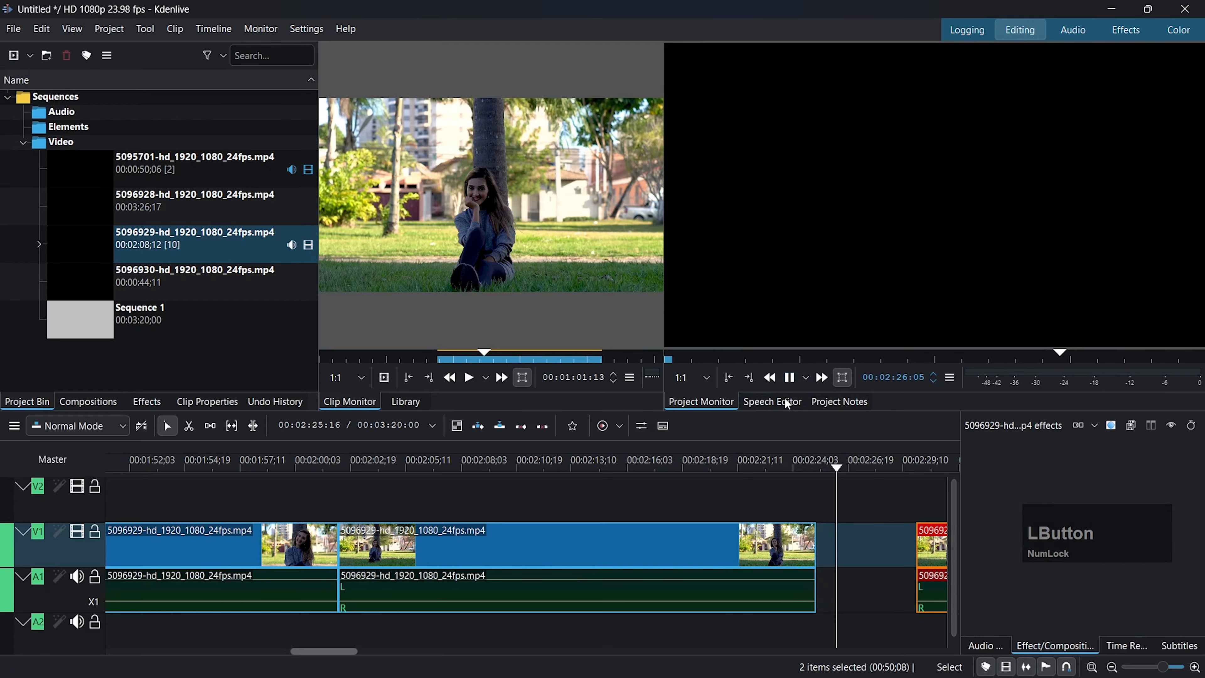
{"action": "left_click", "coordinate": [789, 377]}
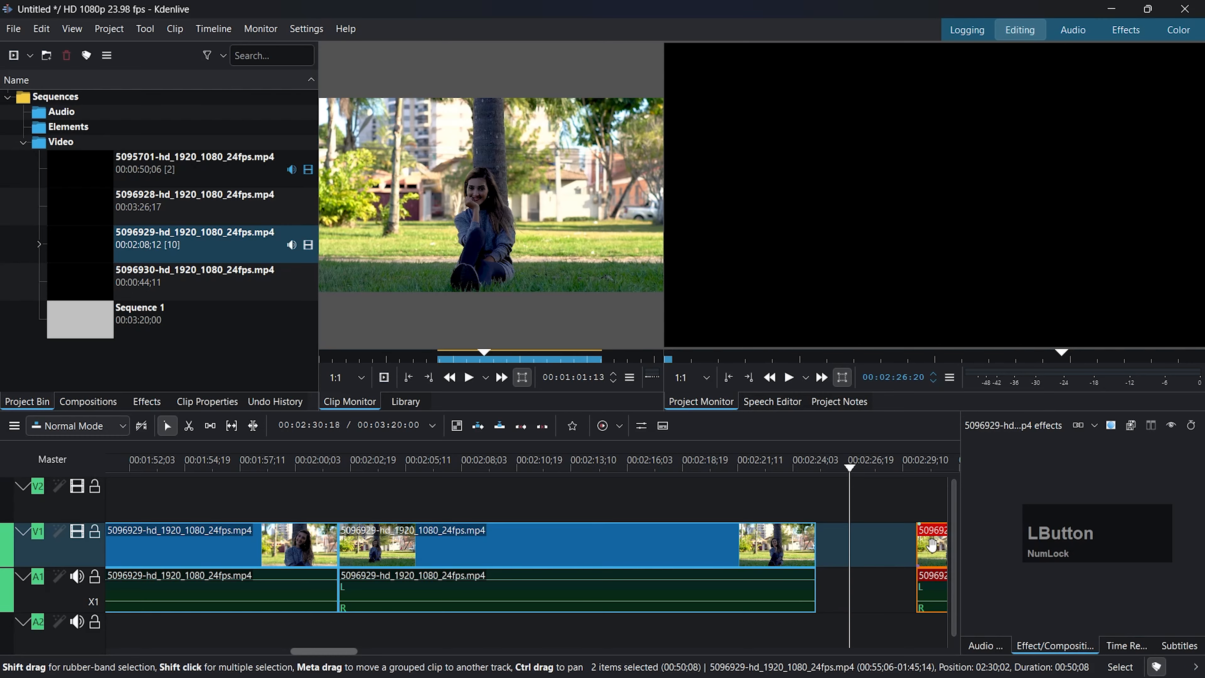
Step: Snap the moved 5096929 clip back against the preceding clip and place the playhead at about 00:02:22:11
{"action": "left_click_drag", "start_coordinate": [934, 549], "coordinate": [796, 540]}
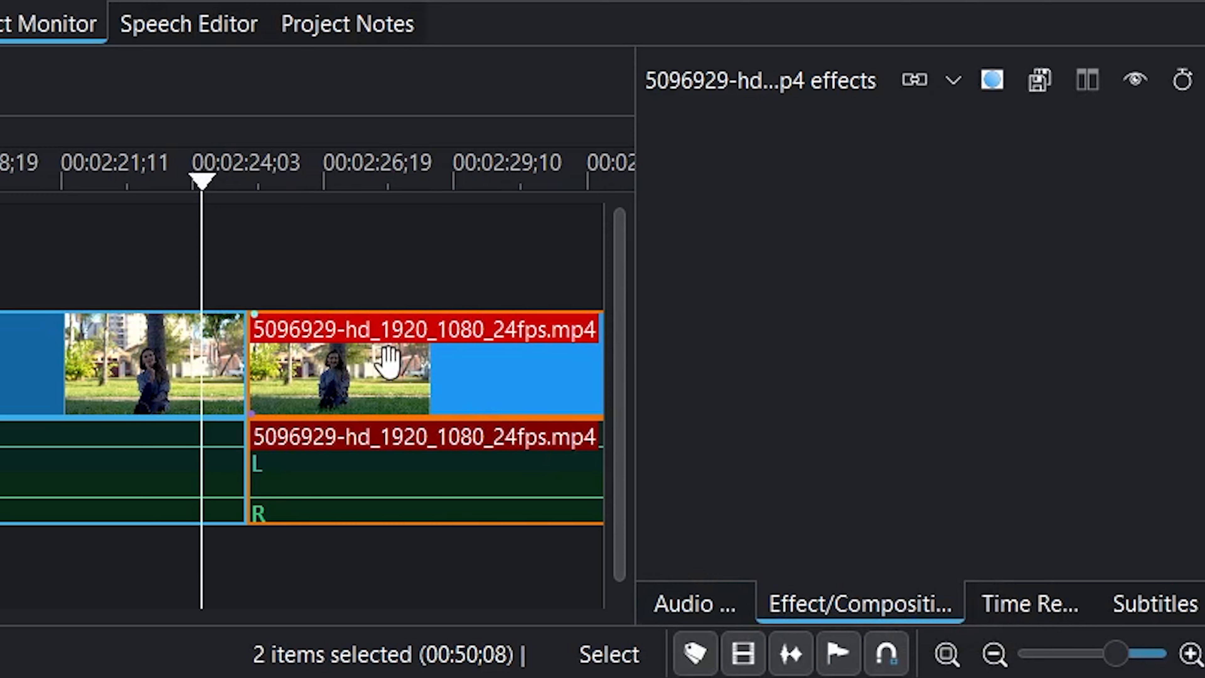
{"action": "left_click", "coordinate": [285, 273]}
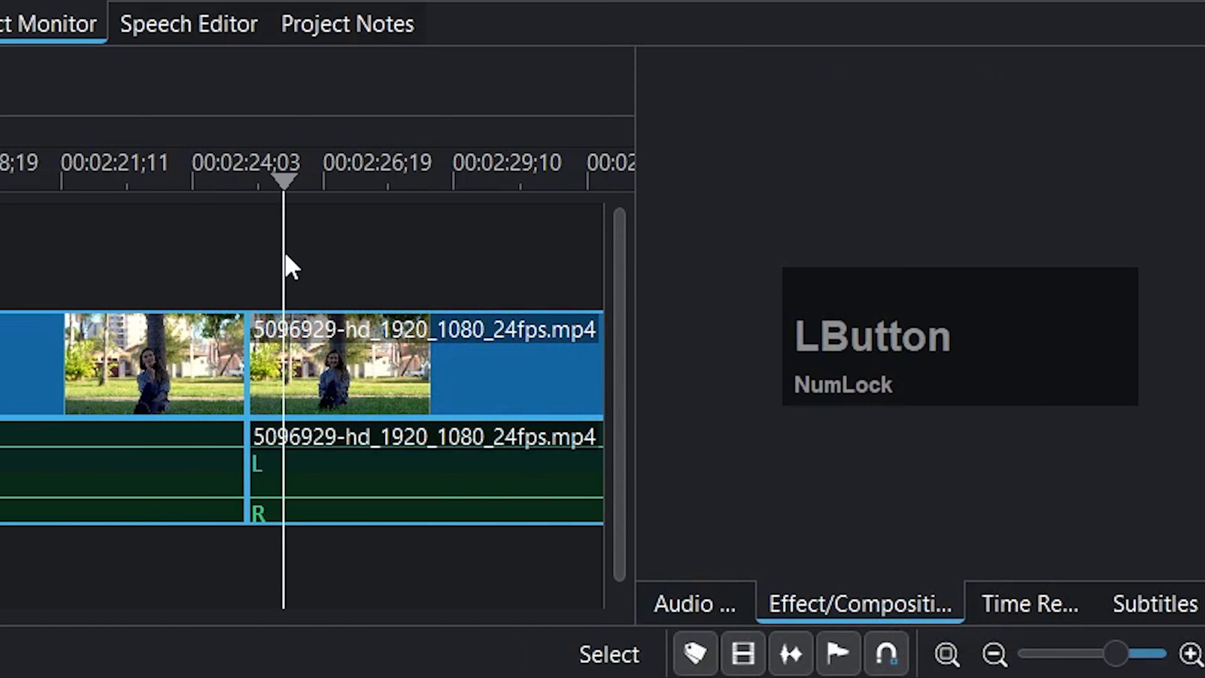
{"action": "left_click", "coordinate": [740, 459]}
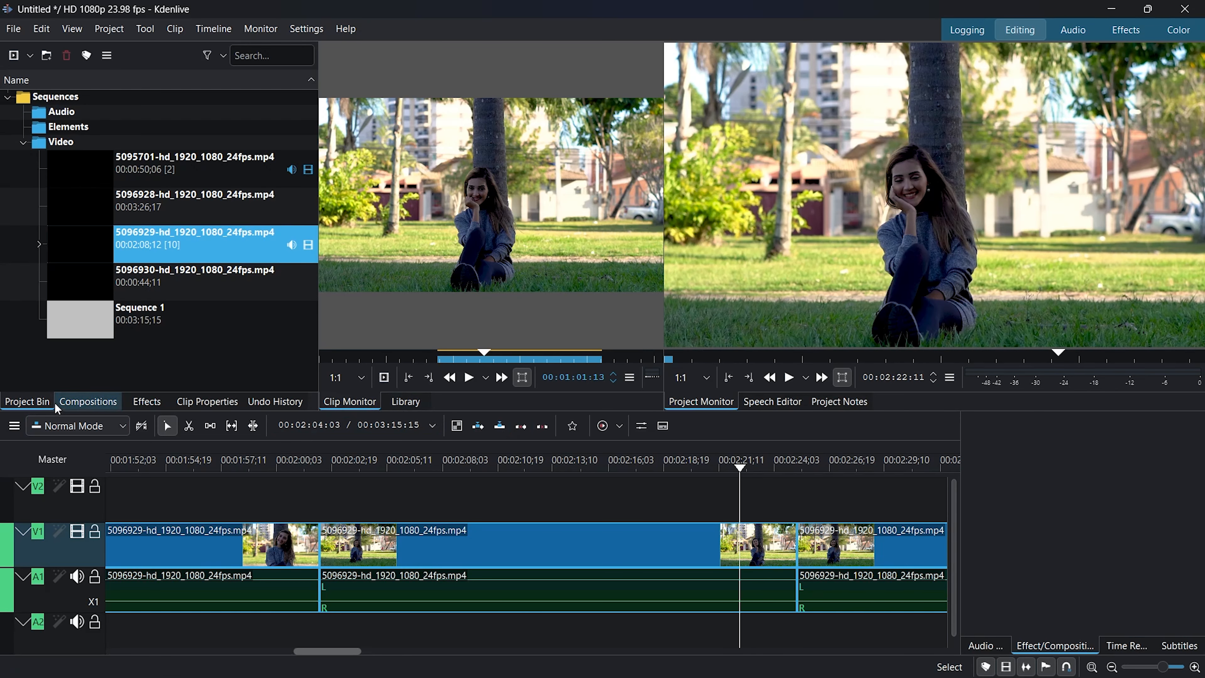
Step: Apply the Slide composition as a transition at the cut between the two 5096929 clips at about 00:02:02
{"action": "left_click", "coordinate": [81, 402]}
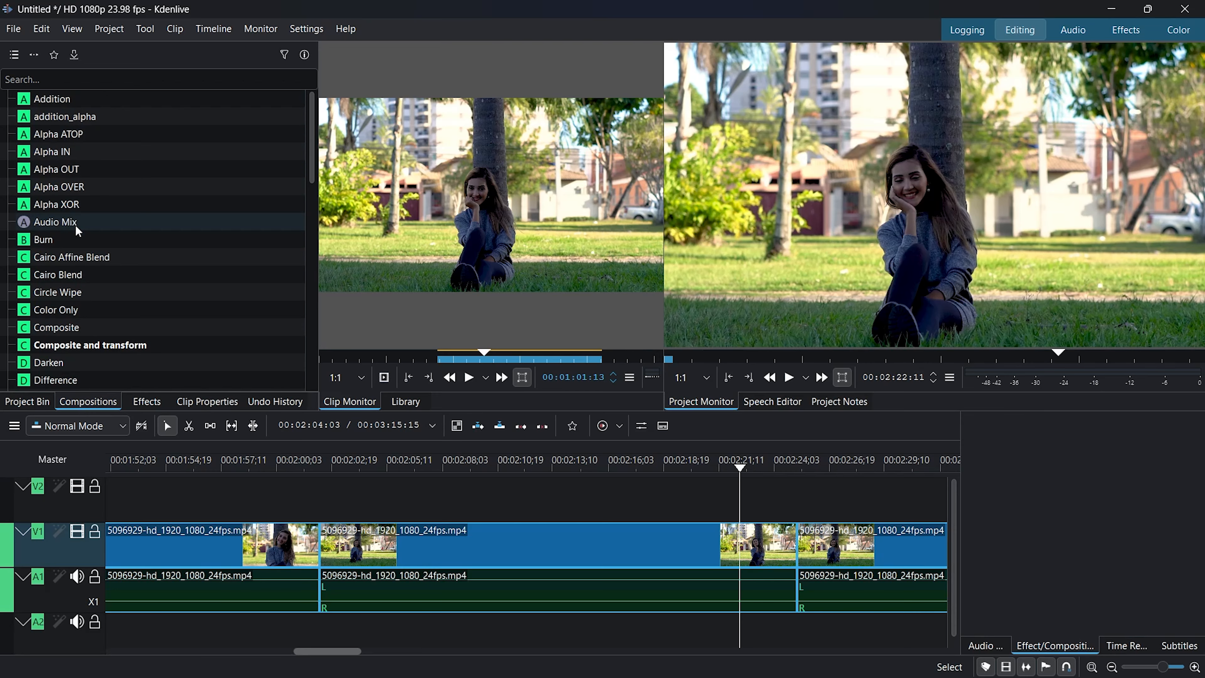
{"action": "scroll", "coordinate": [83, 187], "scroll_direction": "up", "scroll_amount": 1}
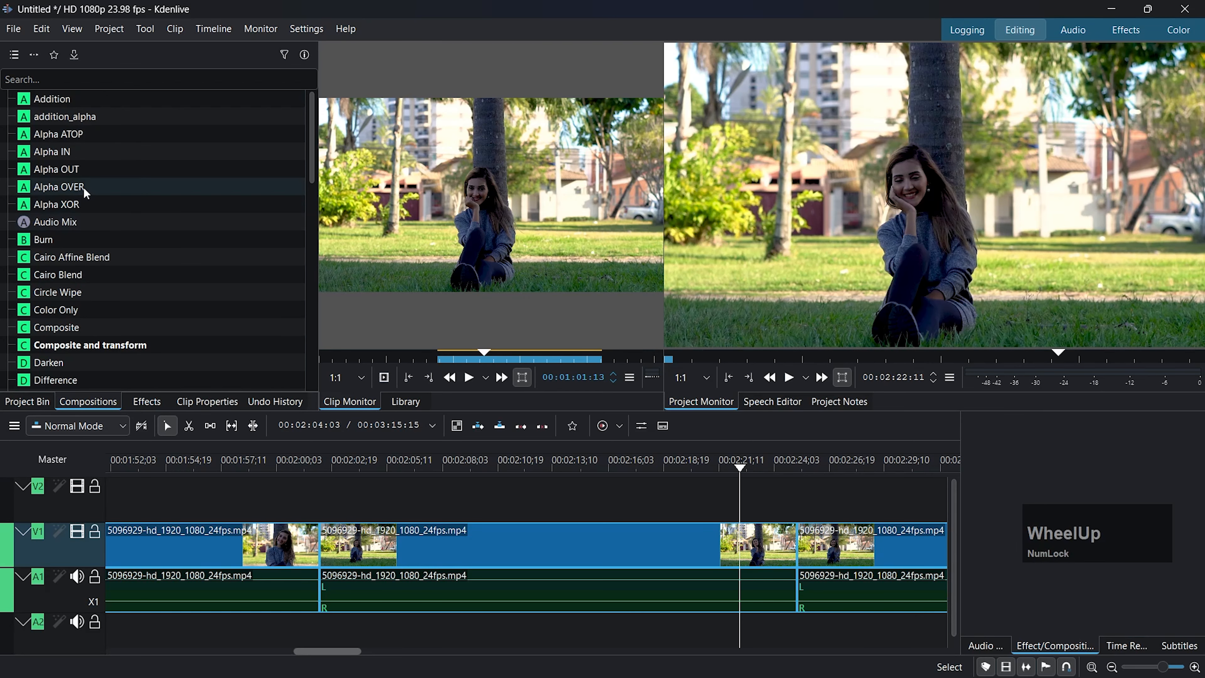
{"action": "scroll", "coordinate": [83, 186], "scroll_direction": "down", "scroll_amount": 3}
{"action": "scroll", "coordinate": [98, 264], "scroll_direction": "down", "scroll_amount": 6}
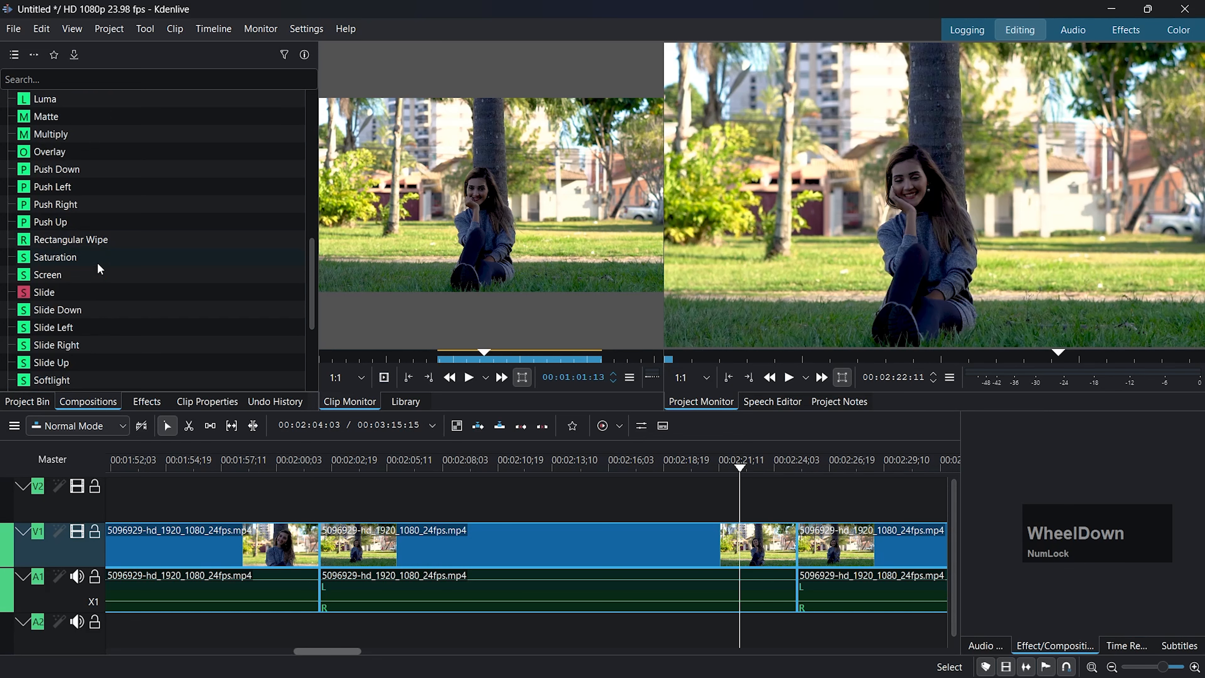
{"action": "scroll", "coordinate": [99, 264], "scroll_direction": "down", "scroll_amount": 2}
{"action": "left_click_drag", "start_coordinate": [62, 185], "coordinate": [309, 551]}
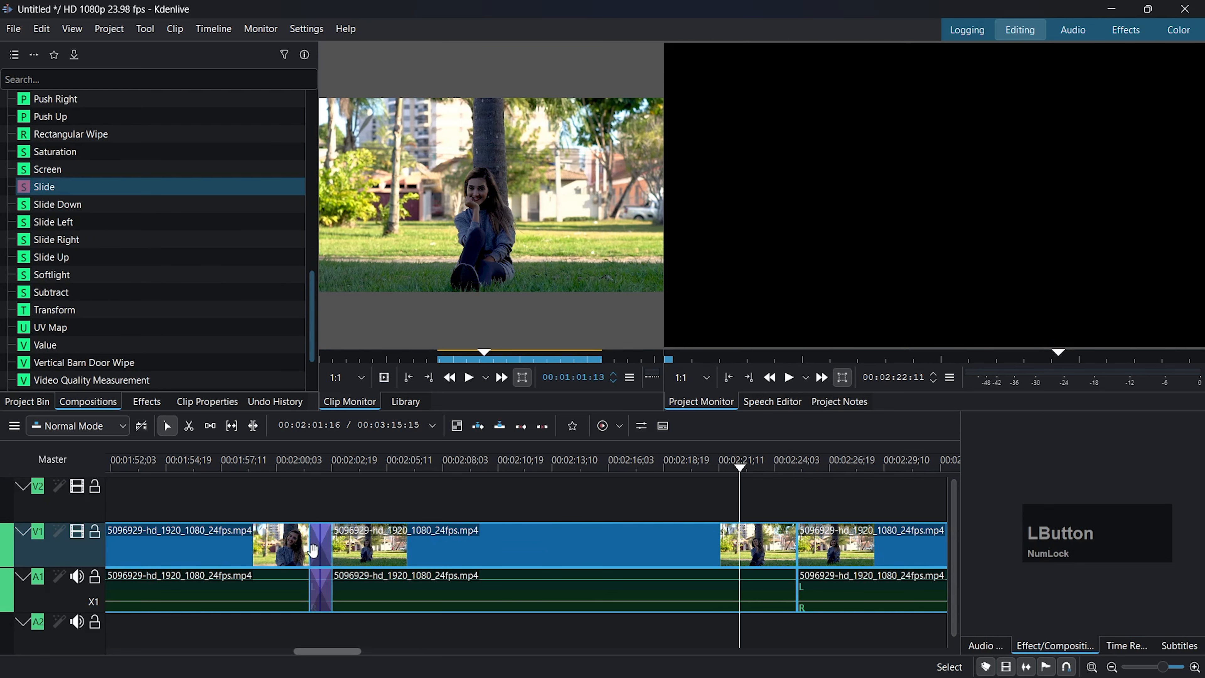
Step: Play the sequence from about 00:02:01:19 to preview the Slide transition
{"action": "left_click", "coordinate": [311, 456]}
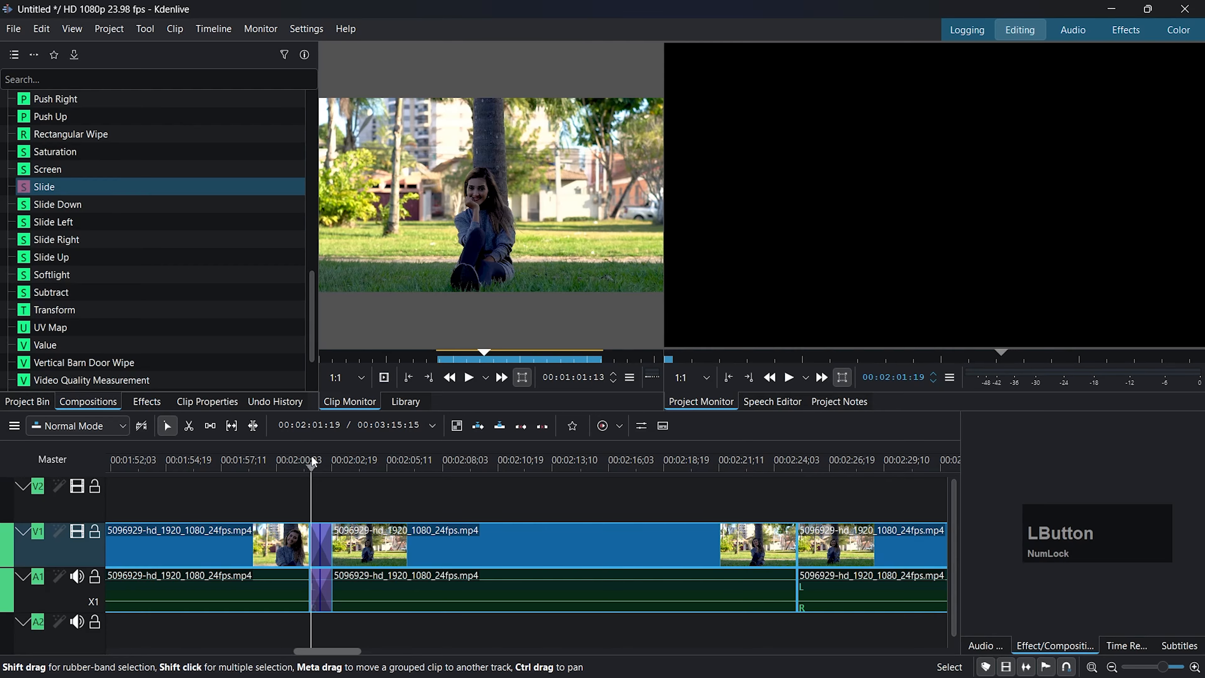
{"action": "left_click", "coordinate": [788, 380]}
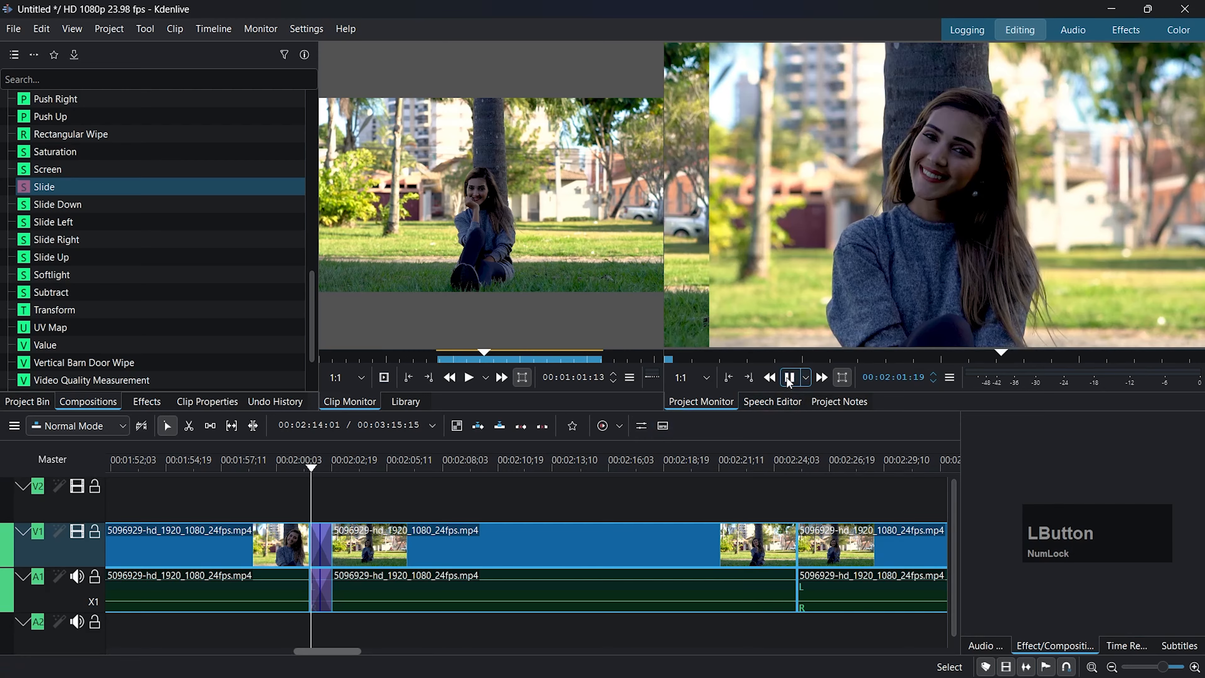
{"action": "left_click", "coordinate": [788, 378]}
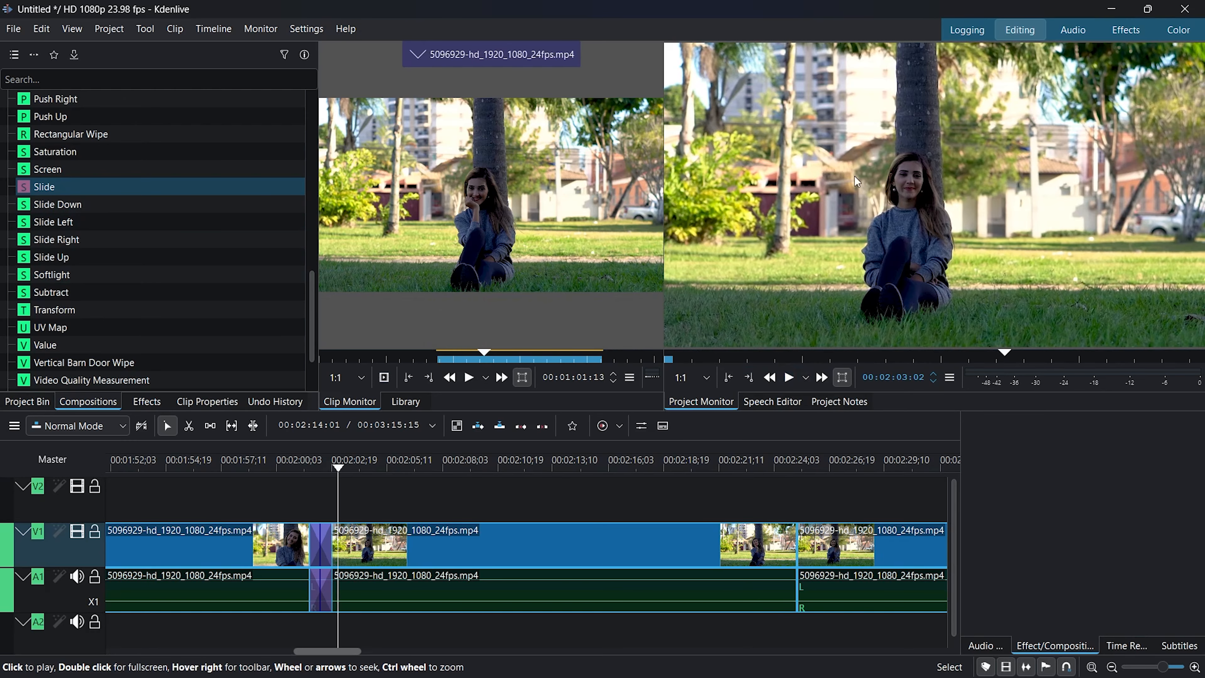
Step: Select the video Slide transition and set its End direction to the right-hand square
{"action": "left_click", "coordinate": [325, 557]}
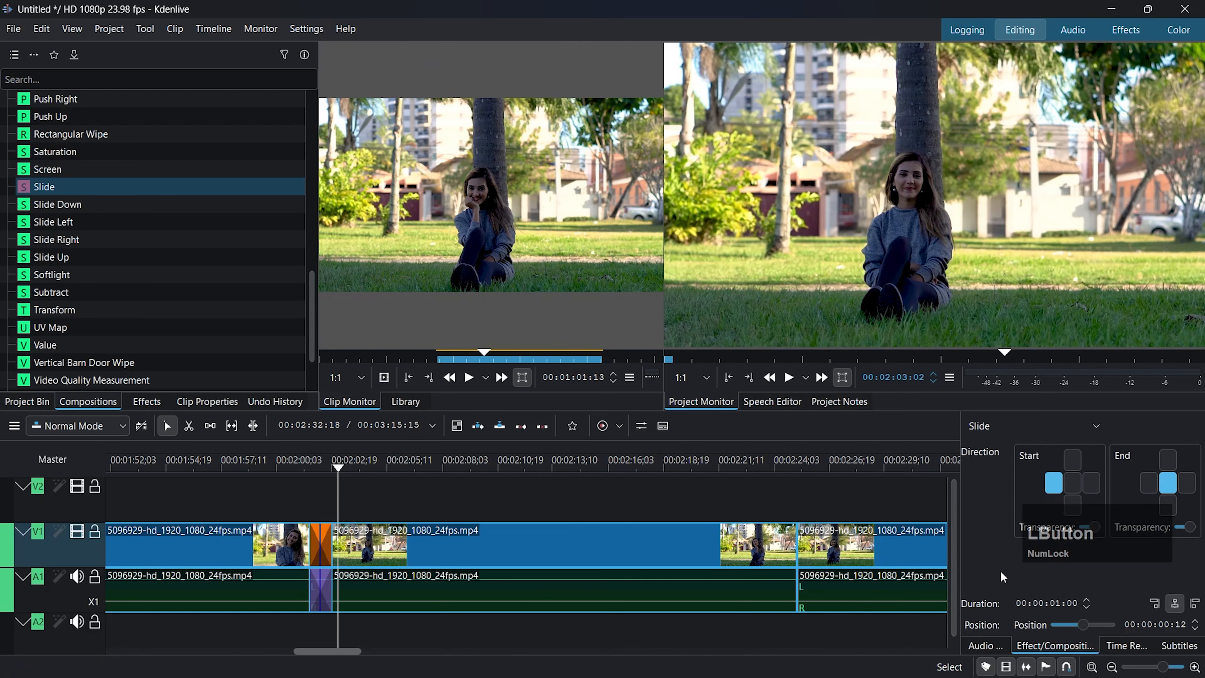
{"action": "left_click", "coordinate": [1186, 485]}
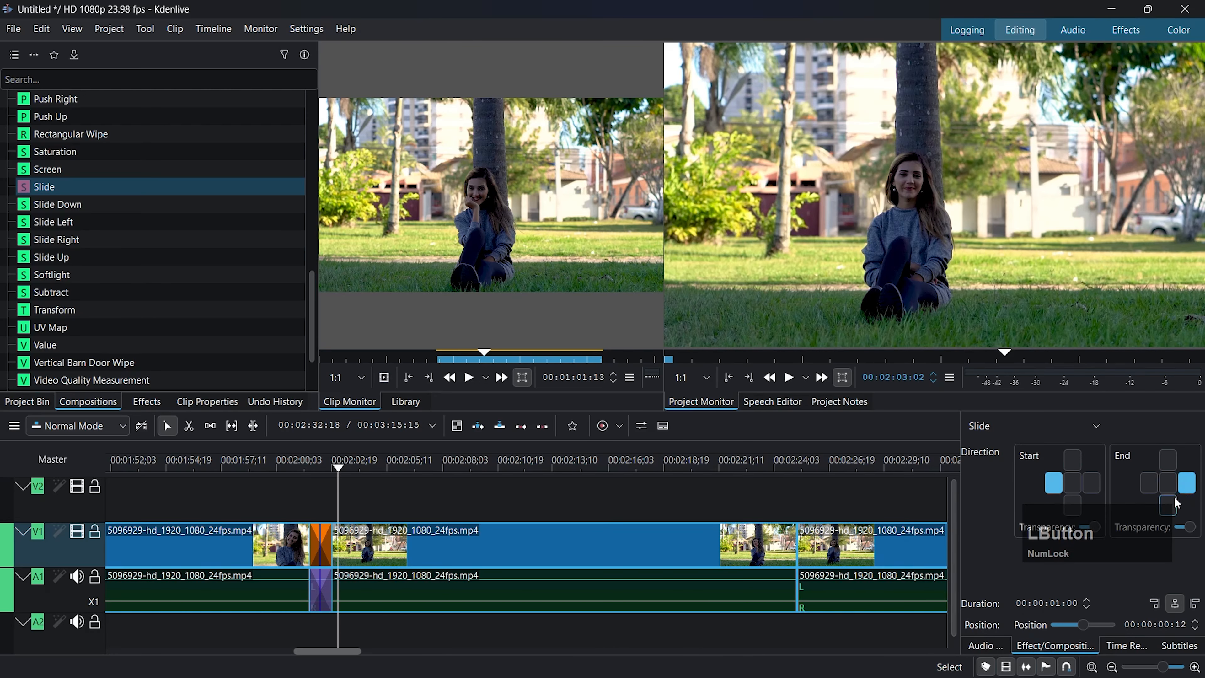
{"action": "left_click", "coordinate": [1065, 626]}
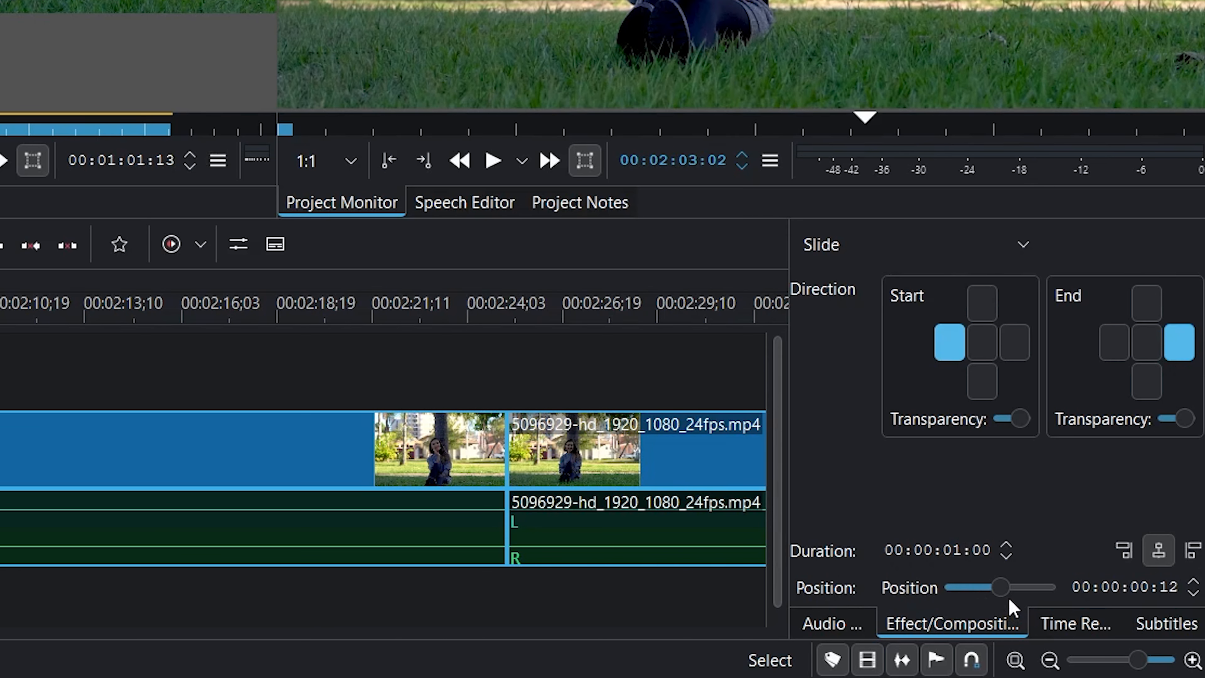
Step: Lengthen the Slide transition's duration to 00:00:01:19 and play the sequence across the cut to preview it
{"action": "left_click_drag", "start_coordinate": [1004, 590], "coordinate": [997, 587]}
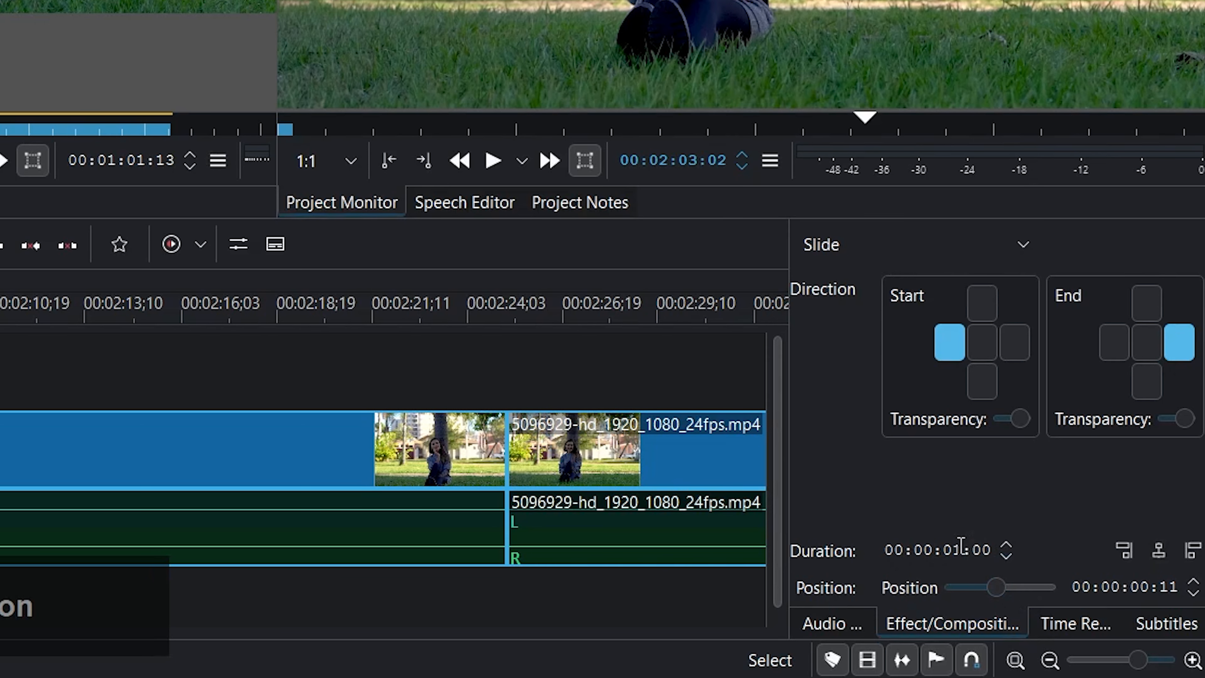
{"action": "left_click", "coordinate": [1005, 556]}
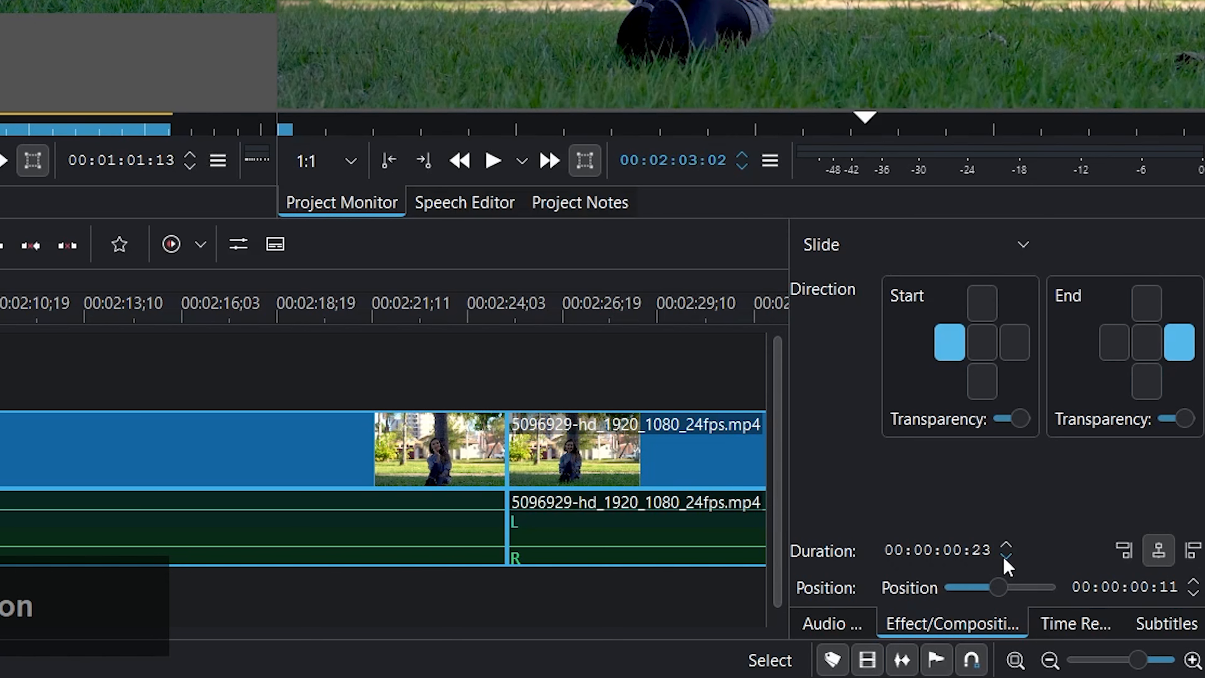
{"action": "left_click", "coordinate": [1007, 546]}
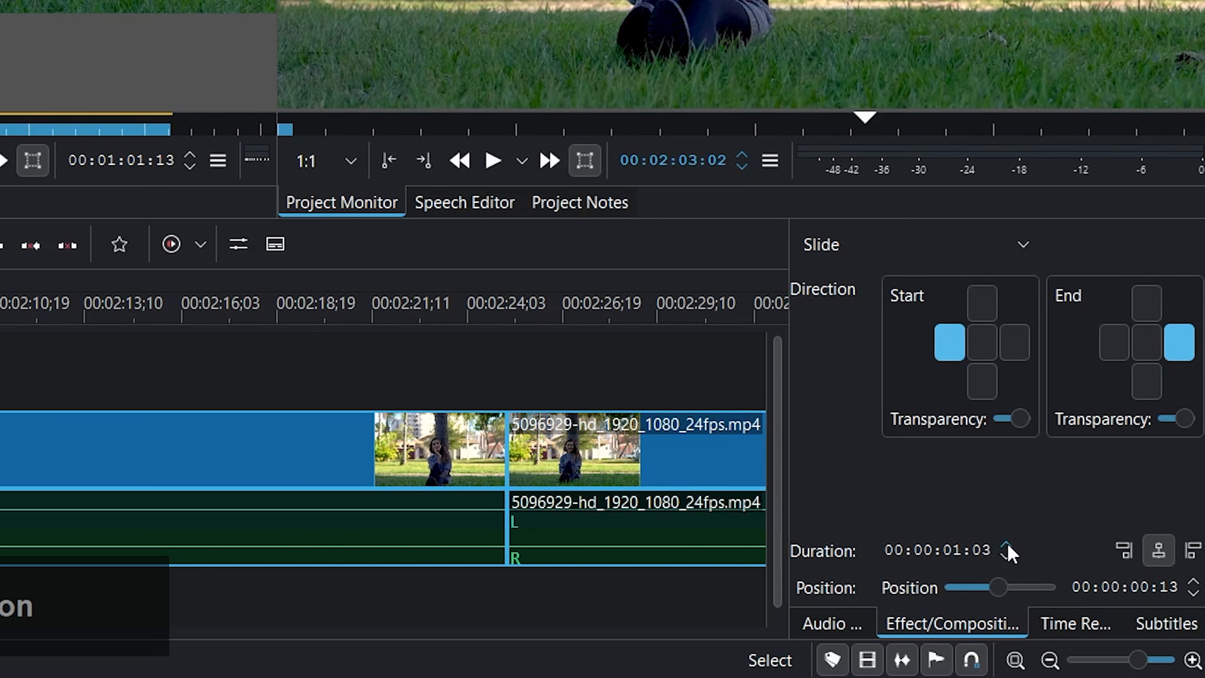
{"action": "left_click", "coordinate": [1007, 545]}
{"action": "left_click", "coordinate": [1007, 546]}
{"action": "left_click", "coordinate": [1007, 545]}
{"action": "left_click", "coordinate": [1007, 545]}
{"action": "left_click", "coordinate": [1007, 546]}
{"action": "left_click", "coordinate": [1007, 545]}
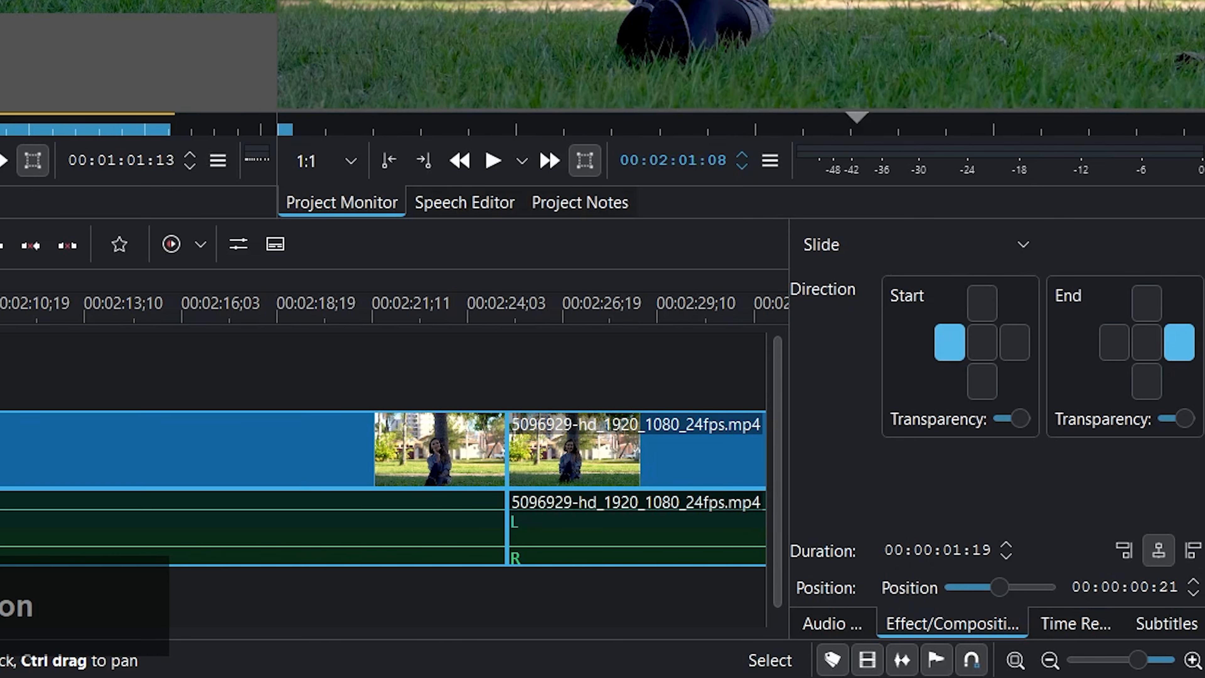
{"action": "left_click", "coordinate": [493, 166]}
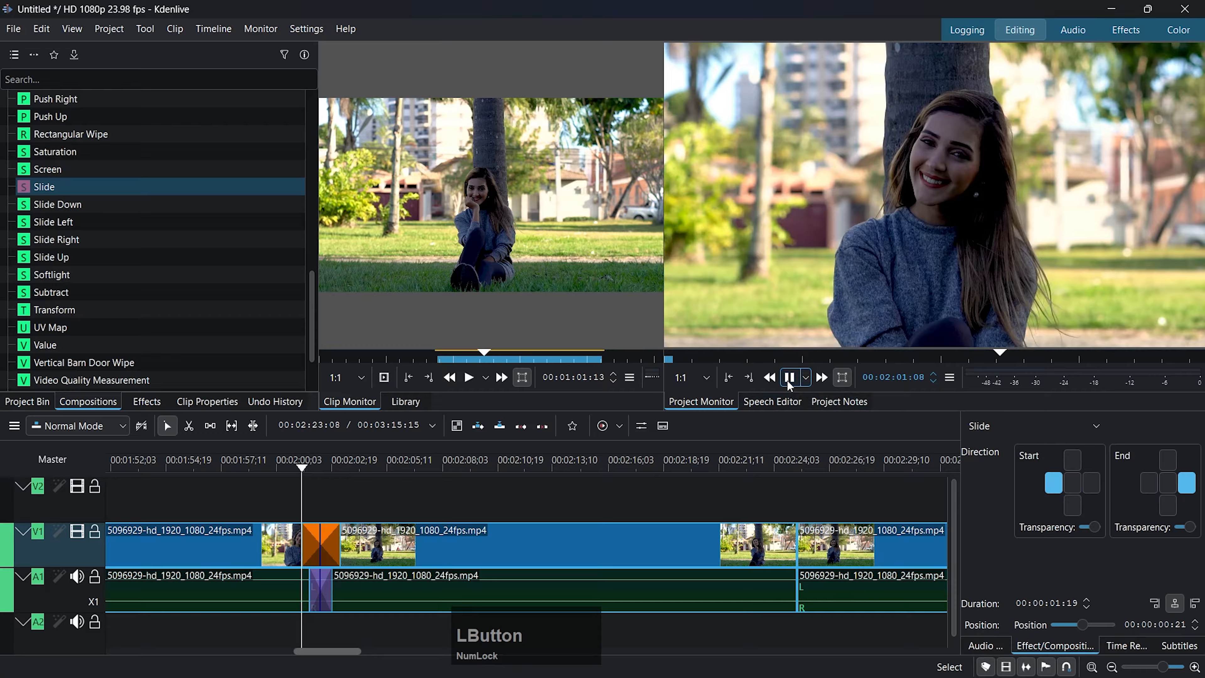
{"action": "left_click", "coordinate": [789, 377]}
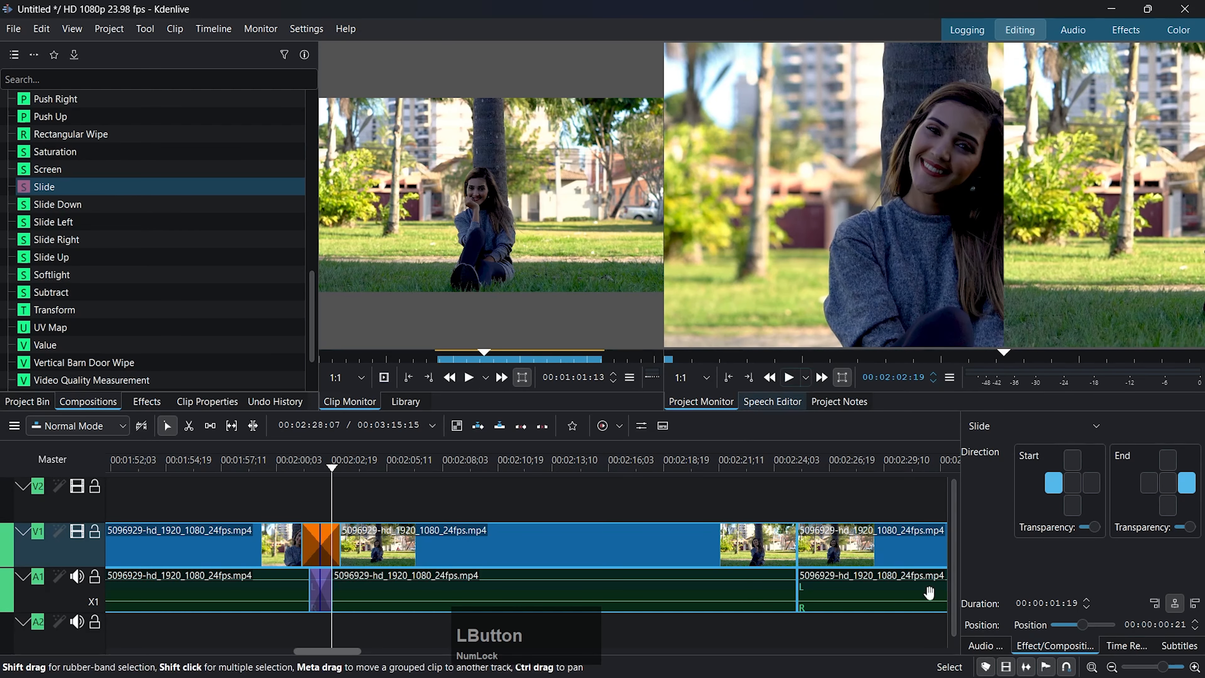
Step: Shorten the Slide transition's duration to 00:00:00:22
{"action": "left_click", "coordinate": [1082, 608]}
{"action": "left_click", "coordinate": [1082, 609]}
{"action": "left_click", "coordinate": [1082, 608]}
{"action": "left_click", "coordinate": [1082, 608]}
{"action": "left_click", "coordinate": [1082, 608]}
{"action": "left_click", "coordinate": [1082, 608]}
{"action": "left_click", "coordinate": [1082, 608]}
{"action": "left_click", "coordinate": [1082, 608]}
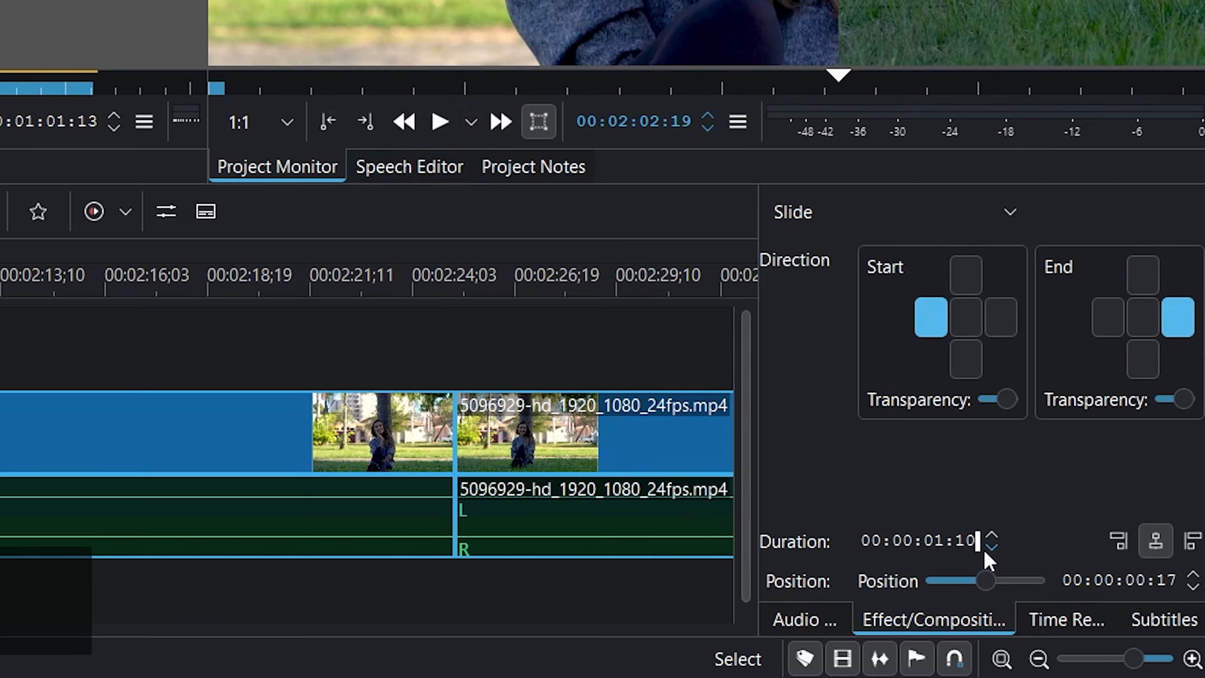
{"action": "left_click", "coordinate": [986, 553]}
{"action": "left_click", "coordinate": [986, 553]}
{"action": "left_click", "coordinate": [985, 553]}
{"action": "left_click", "coordinate": [985, 552]}
{"action": "left_click", "coordinate": [986, 553]}
{"action": "left_click", "coordinate": [985, 552]}
{"action": "left_click", "coordinate": [986, 553]}
{"action": "left_click", "coordinate": [986, 553]}
{"action": "left_click", "coordinate": [986, 552]}
{"action": "left_click", "coordinate": [986, 553]}
{"action": "left_click", "coordinate": [986, 553]}
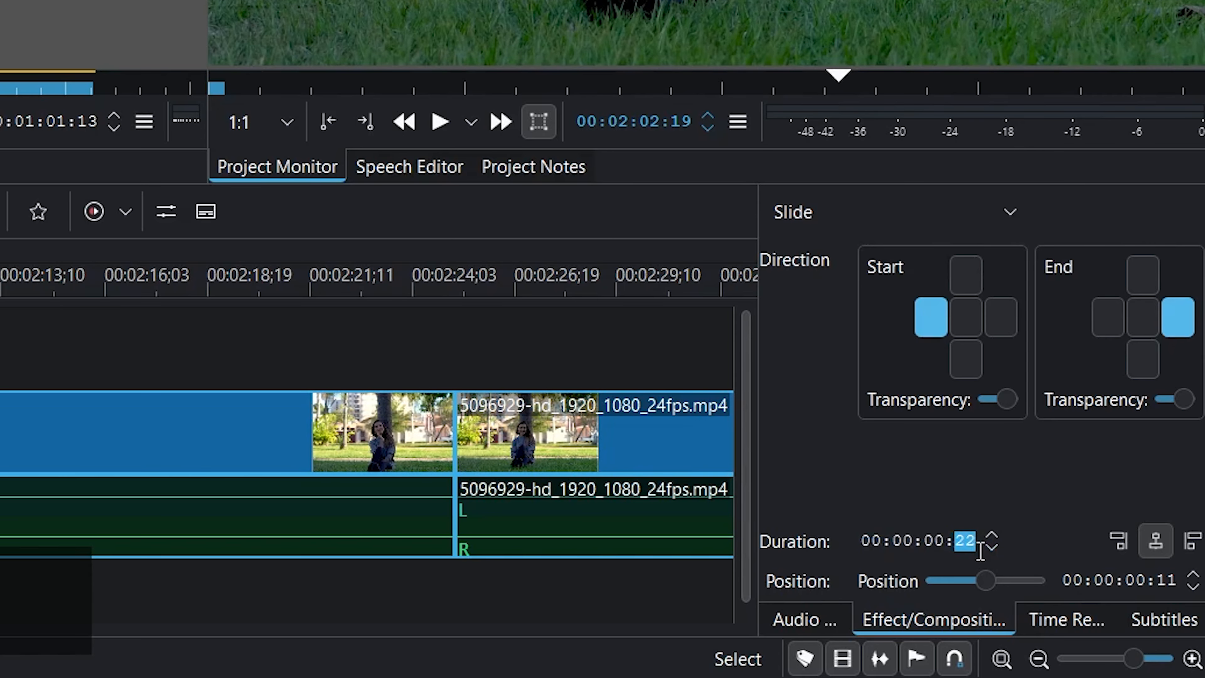
{"action": "double_click", "coordinate": [978, 549]}
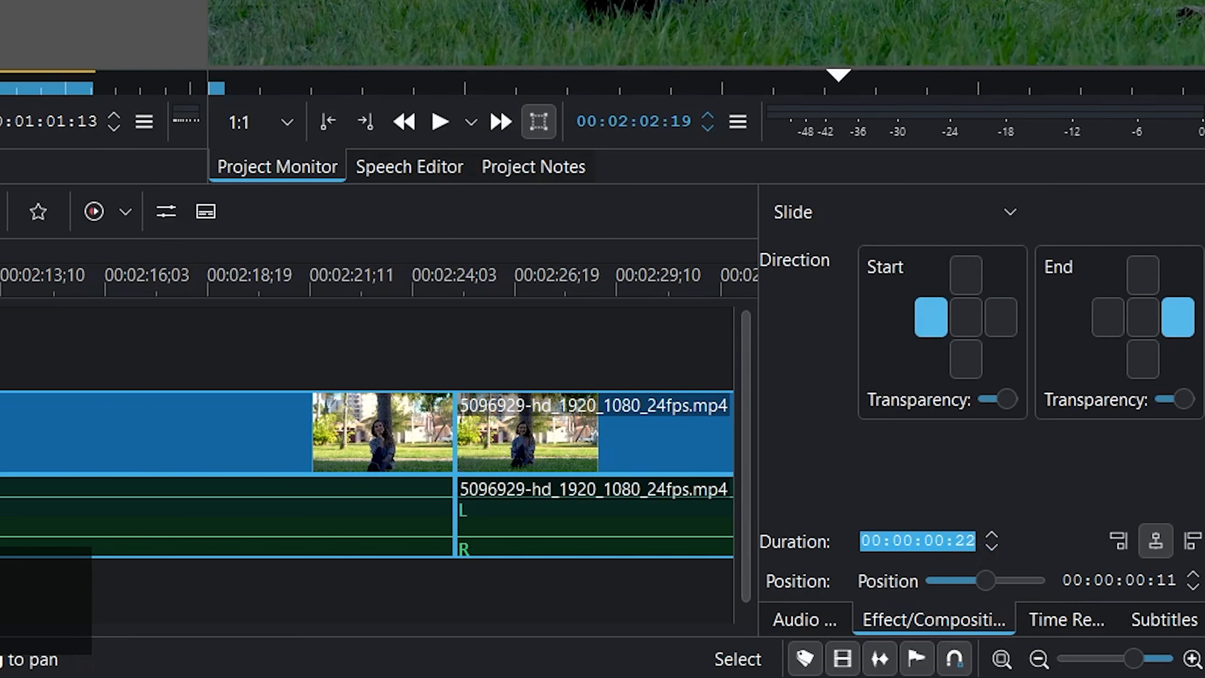
Step: Play the sequence from about 00:02:01:15 to preview the shortened Slide transition
{"action": "left_click", "coordinate": [263, 453]}
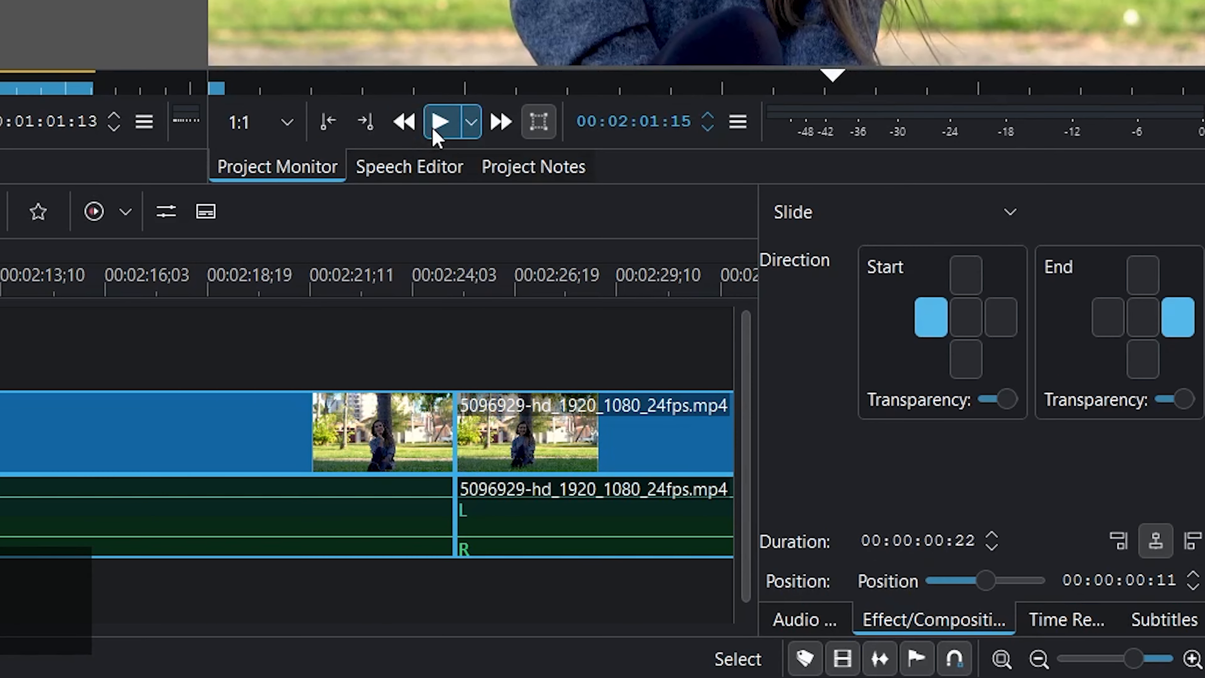
{"action": "left_click", "coordinate": [767, 362]}
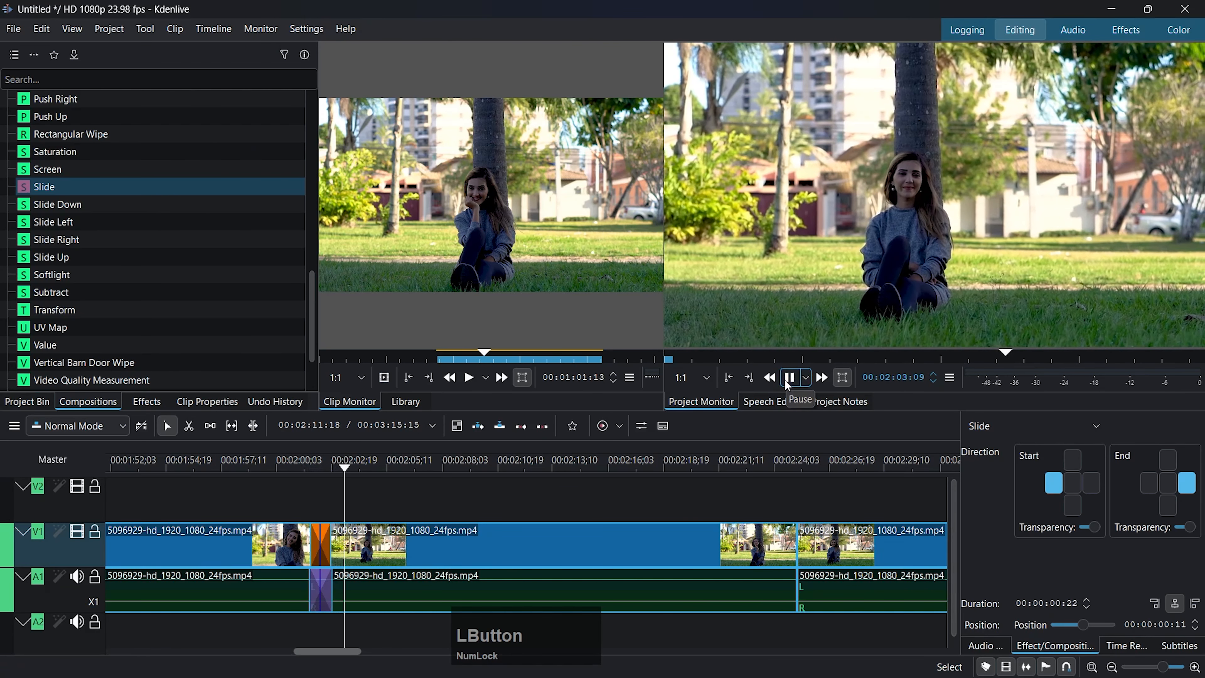
{"action": "left_click", "coordinate": [789, 380]}
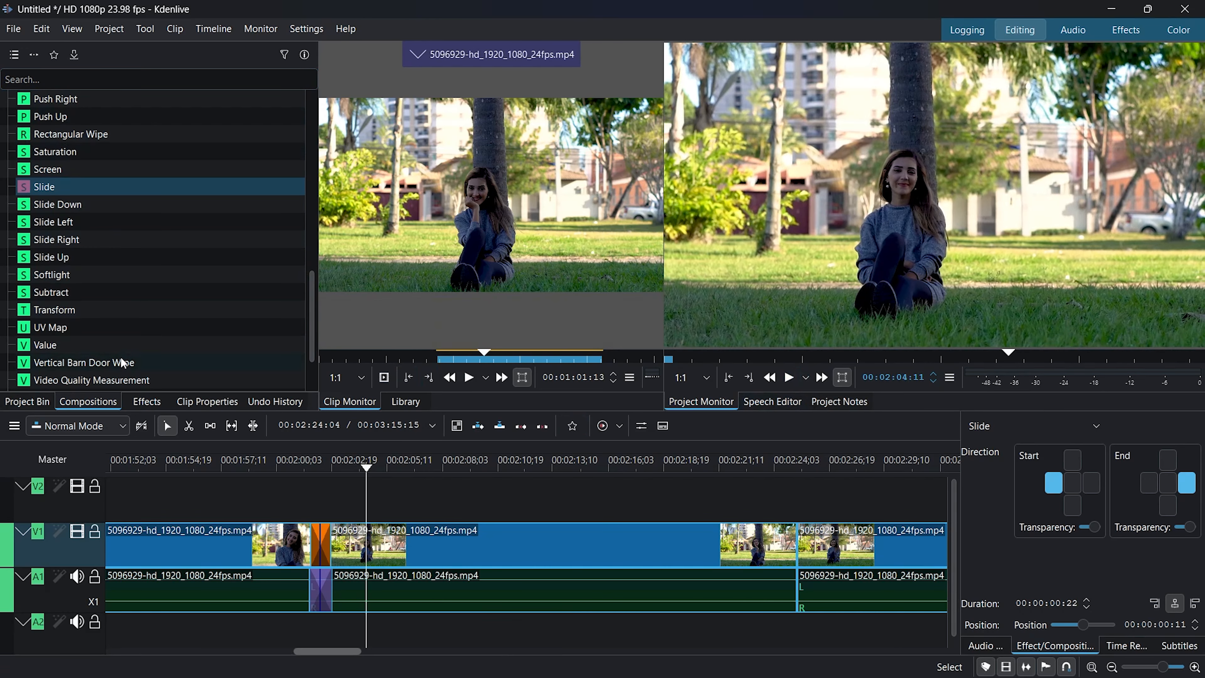
Step: Look through the Slide and Wipe entries of the compositions list and the Audio category of the effects
{"action": "scroll", "coordinate": [95, 310], "scroll_direction": "down", "scroll_amount": 1}
{"action": "left_click", "coordinate": [64, 275]}
{"action": "left_click", "coordinate": [73, 257]}
{"action": "left_click", "coordinate": [100, 222]}
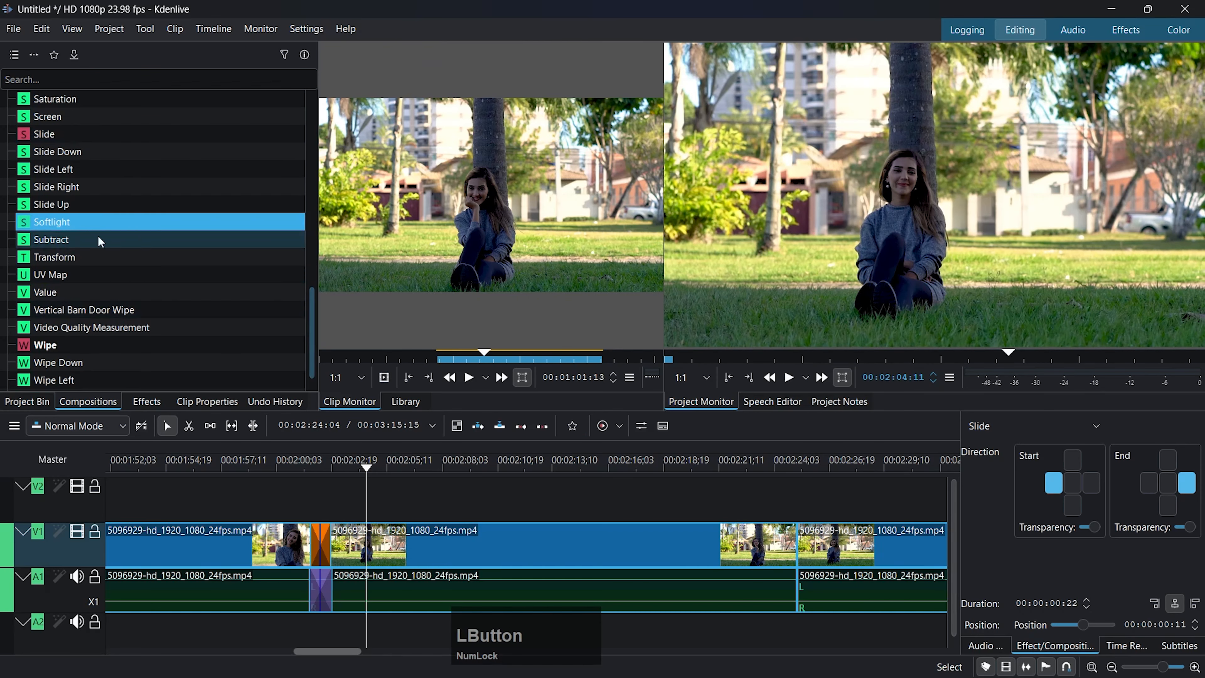
{"action": "left_click", "coordinate": [70, 202]}
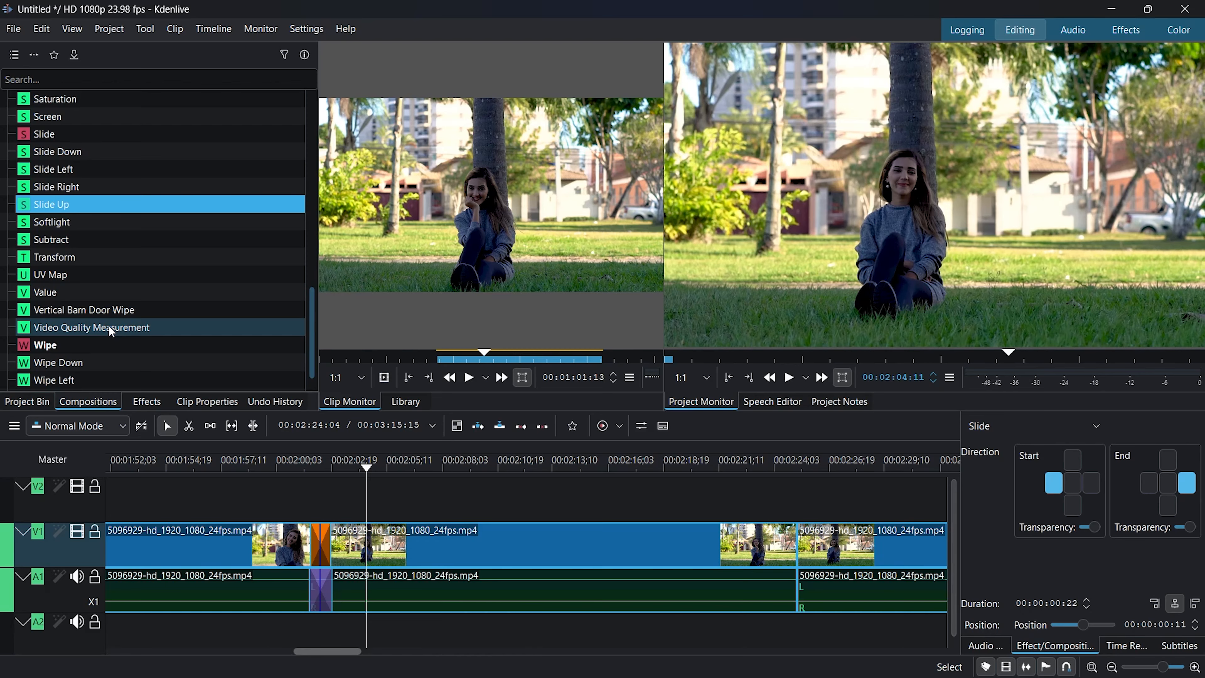
{"action": "left_click", "coordinate": [147, 401]}
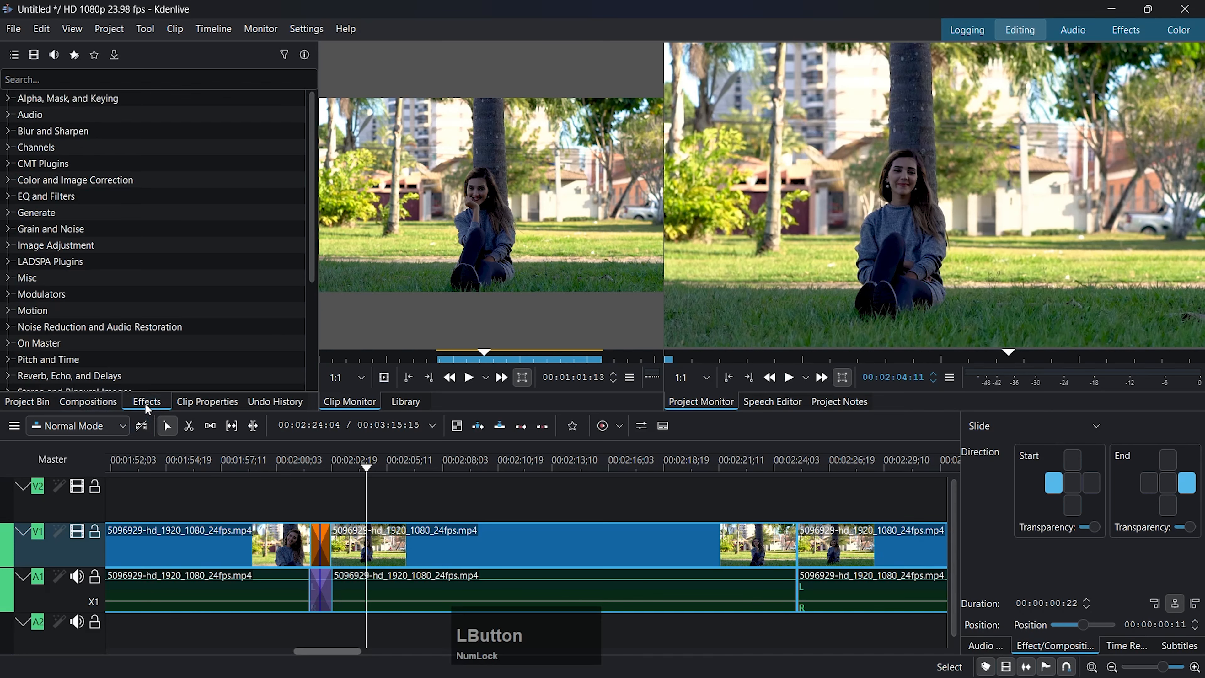
{"action": "left_click", "coordinate": [12, 117]}
{"action": "scroll", "coordinate": [109, 271], "scroll_direction": "down", "scroll_amount": 10}
{"action": "scroll", "coordinate": [110, 274], "scroll_direction": "up", "scroll_amount": 10}
{"action": "left_click", "coordinate": [8, 118]}
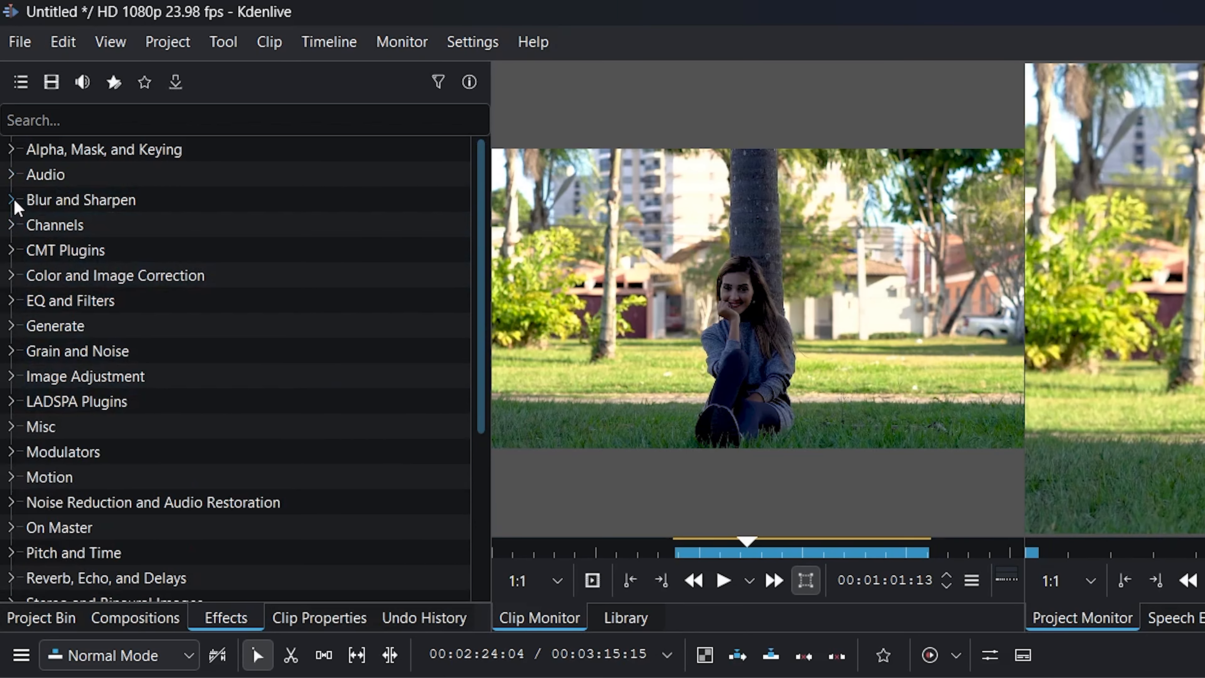
Step: Apply Gaussian Blur to the 5096929 clip after the Slide transition, with Sigma 0 and Vertical Sigma 23
{"action": "left_click", "coordinate": [13, 201]}
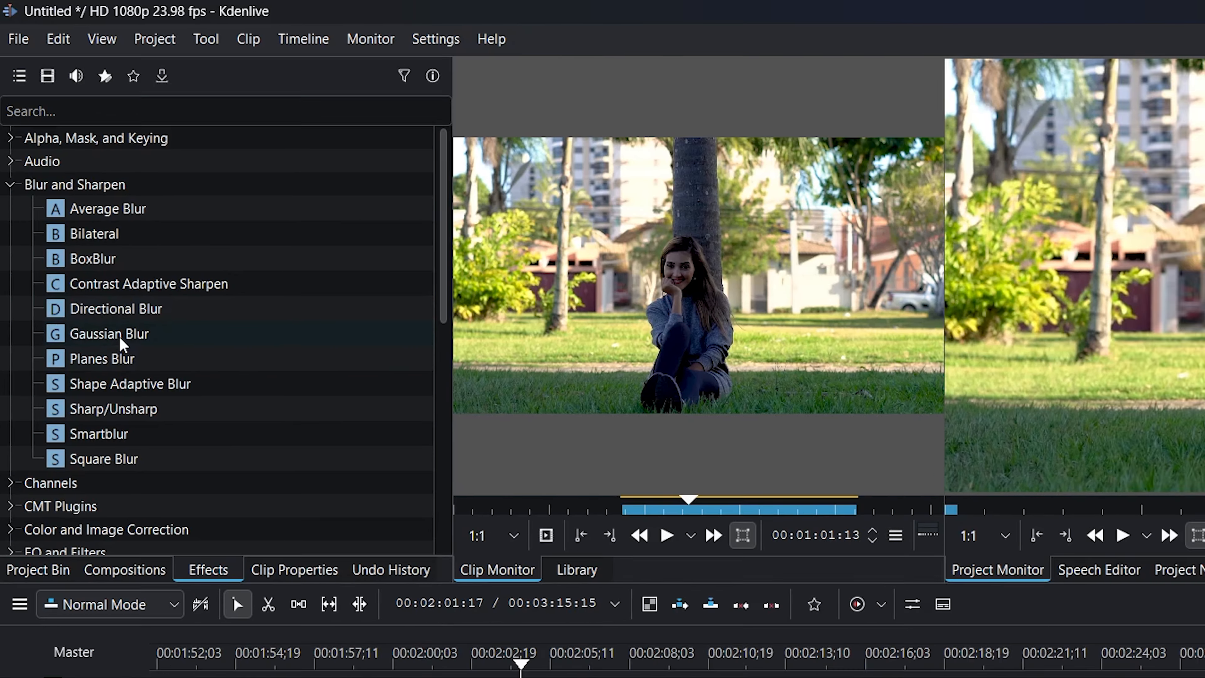
{"action": "left_click_drag", "start_coordinate": [120, 338], "coordinate": [409, 557]}
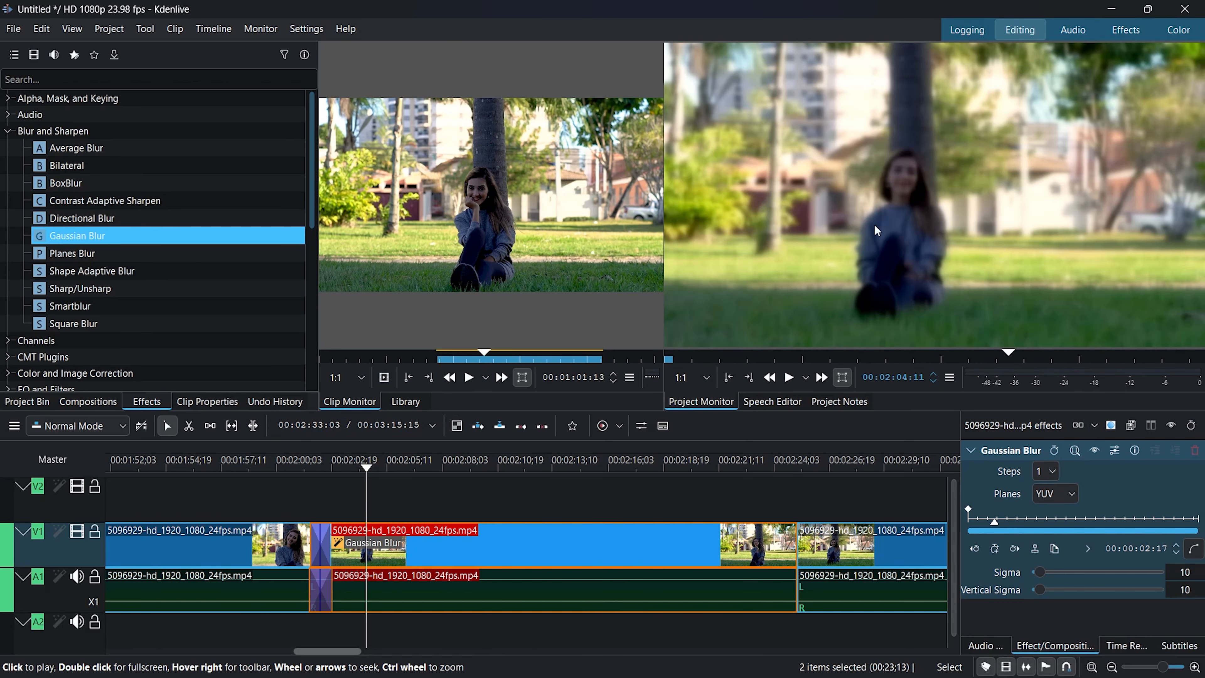
{"action": "left_click_drag", "start_coordinate": [1193, 535], "coordinate": [1078, 526]}
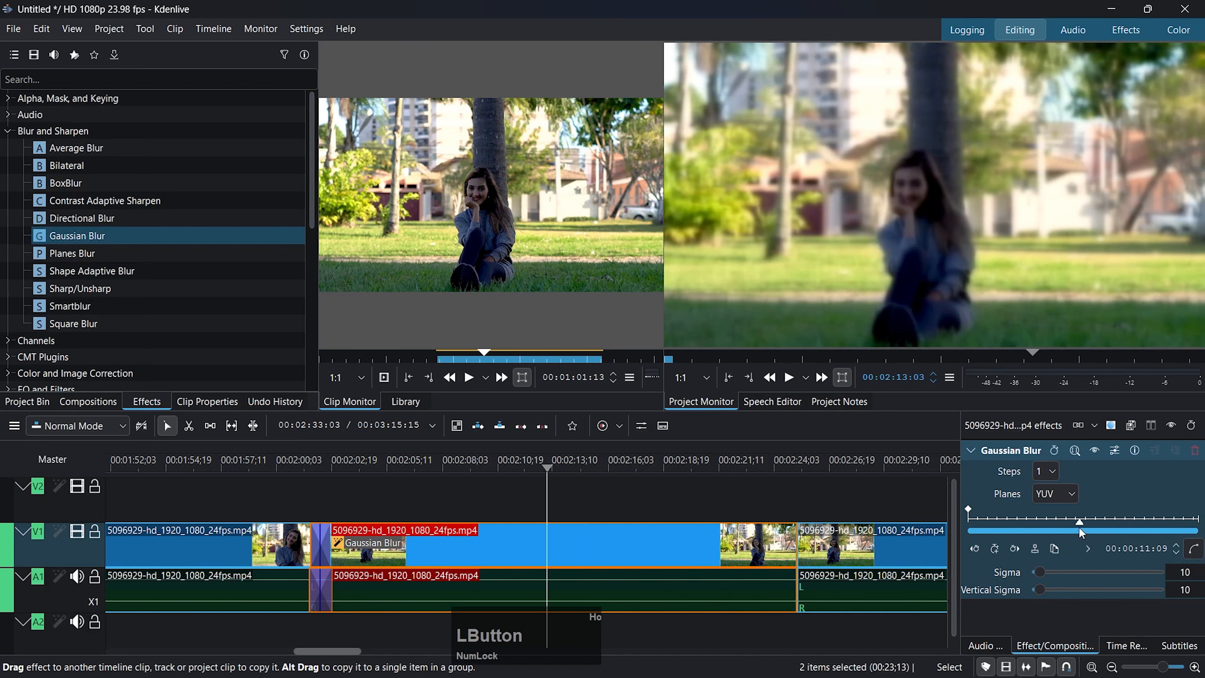
{"action": "mouse_move", "coordinate": [1041, 578]}
{"action": "left_mouse_down"}
{"action": "mouse_move", "coordinate": [1113, 575]}
{"action": "mouse_move", "coordinate": [1010, 567]}
{"action": "mouse_move", "coordinate": [1126, 599]}
{"action": "mouse_move", "coordinate": [1042, 584]}
{"action": "left_mouse_up"}
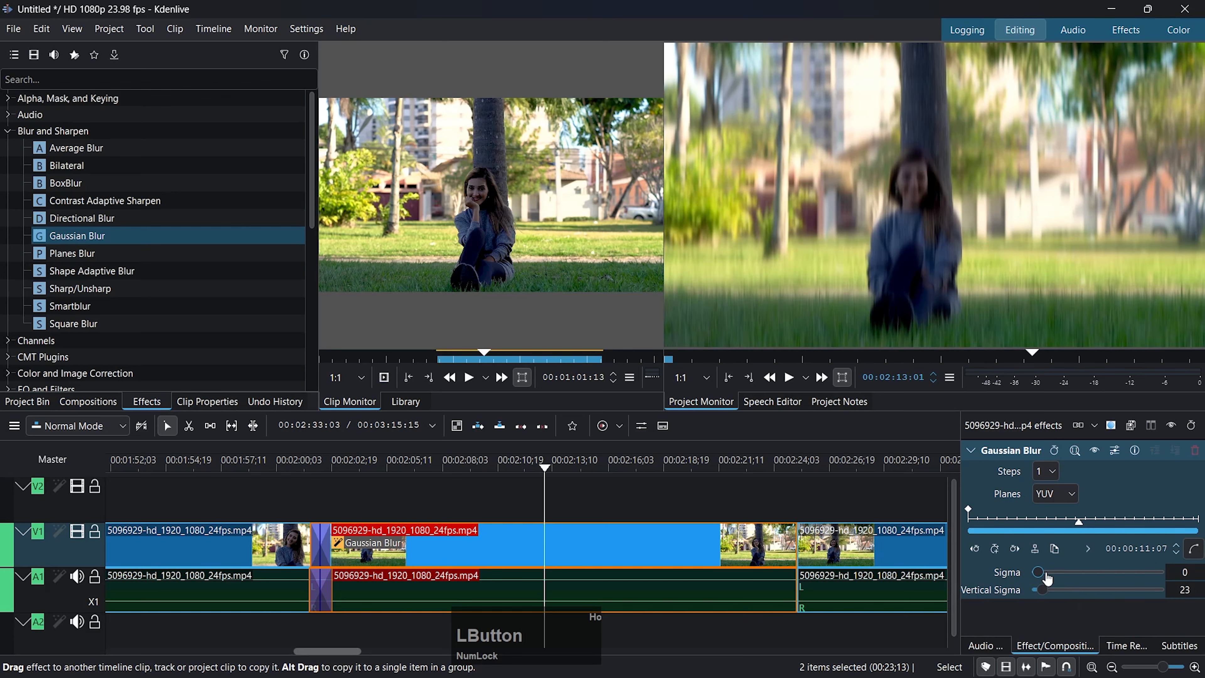
Step: Set the Gaussian Blur to 4 steps and try Planes V before returning it to YUV
{"action": "left_click", "coordinate": [1052, 475]}
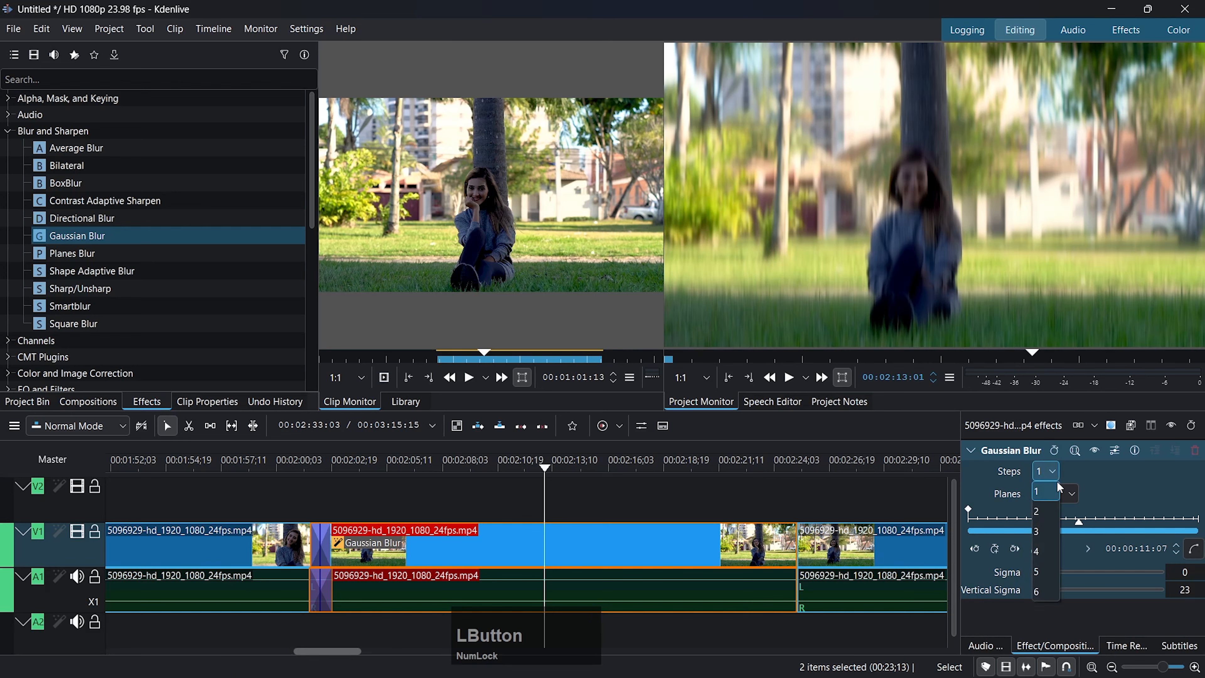
{"action": "left_click", "coordinate": [1040, 550]}
{"action": "left_click", "coordinate": [1058, 501]}
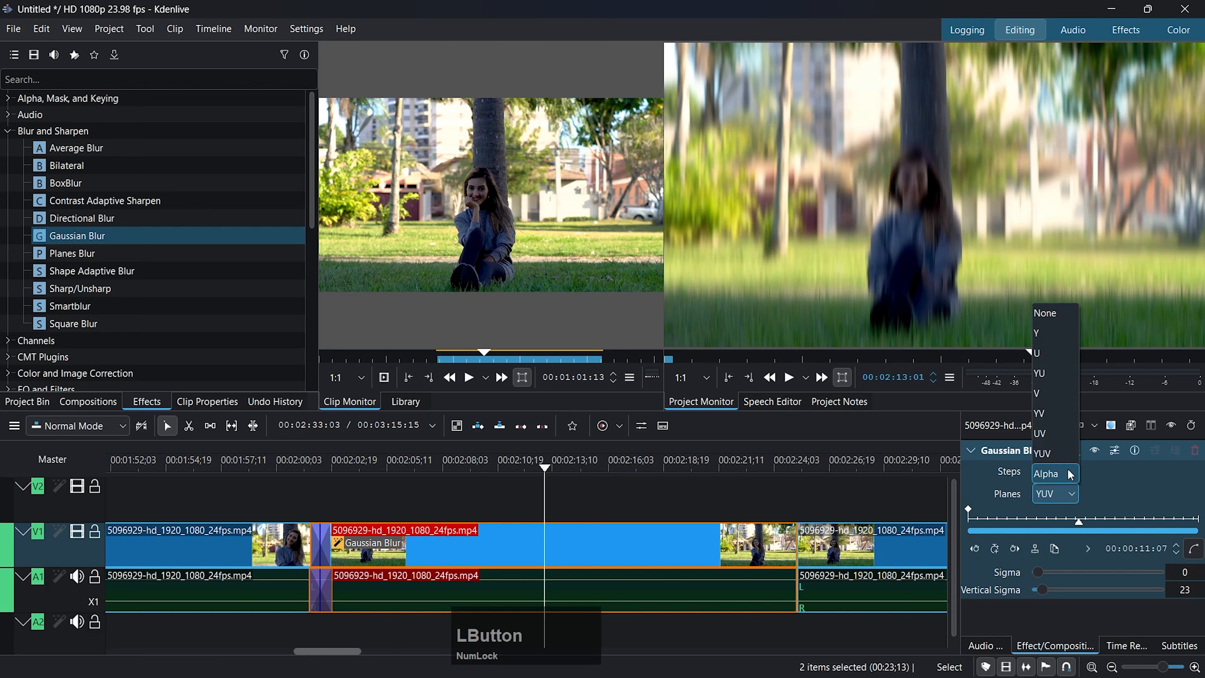
{"action": "left_click", "coordinate": [1057, 400]}
{"action": "left_click", "coordinate": [1060, 493]}
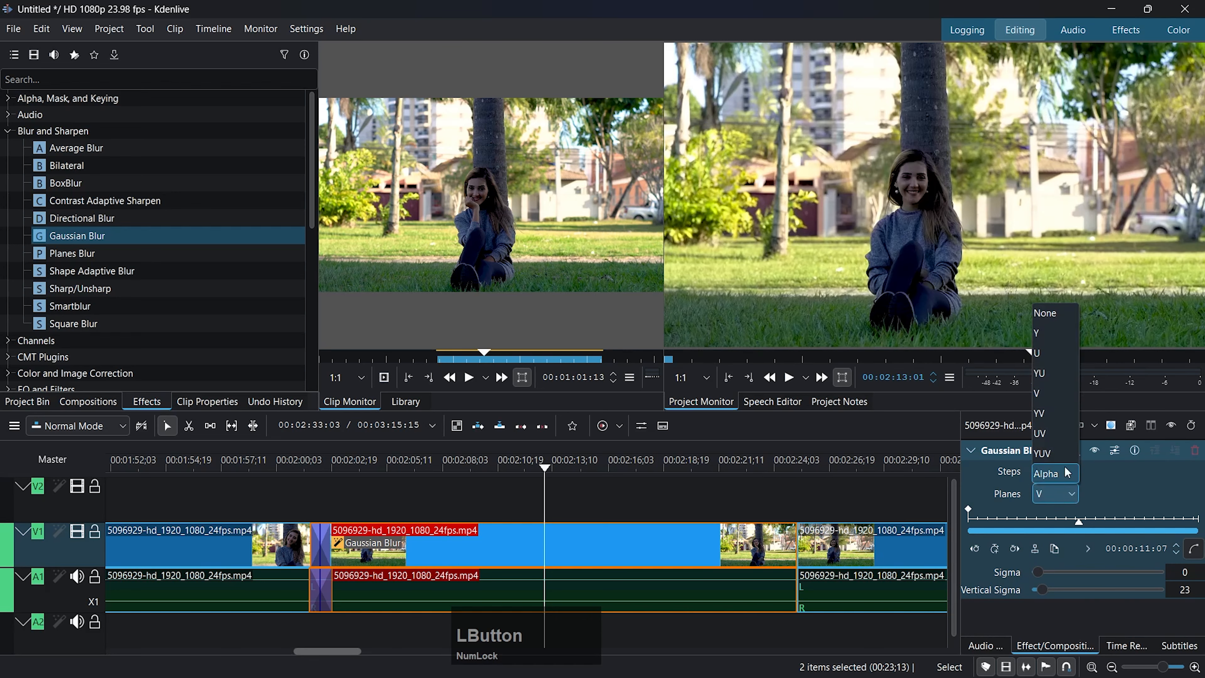
{"action": "left_click", "coordinate": [1049, 422]}
{"action": "scroll", "coordinate": [1059, 496], "scroll_direction": "down", "scroll_amount": 2}
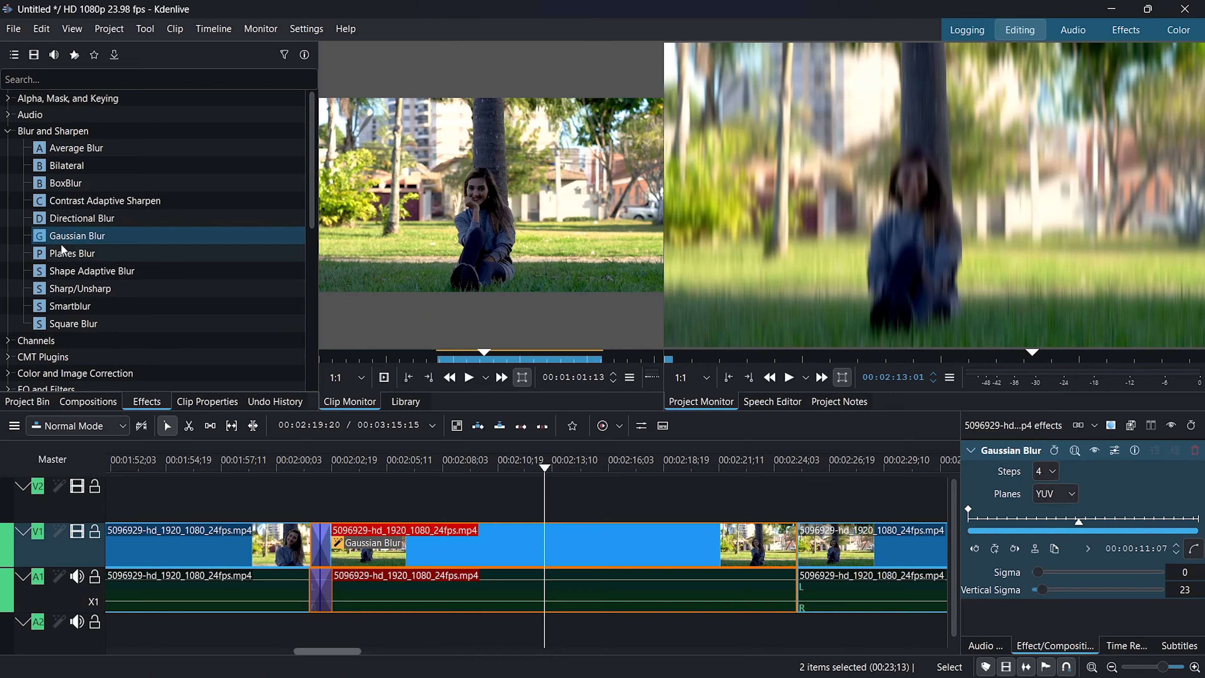
Step: Collapse the Blur and Sharpen category and remove the Gaussian Blur effect from the clip
{"action": "left_click", "coordinate": [13, 137]}
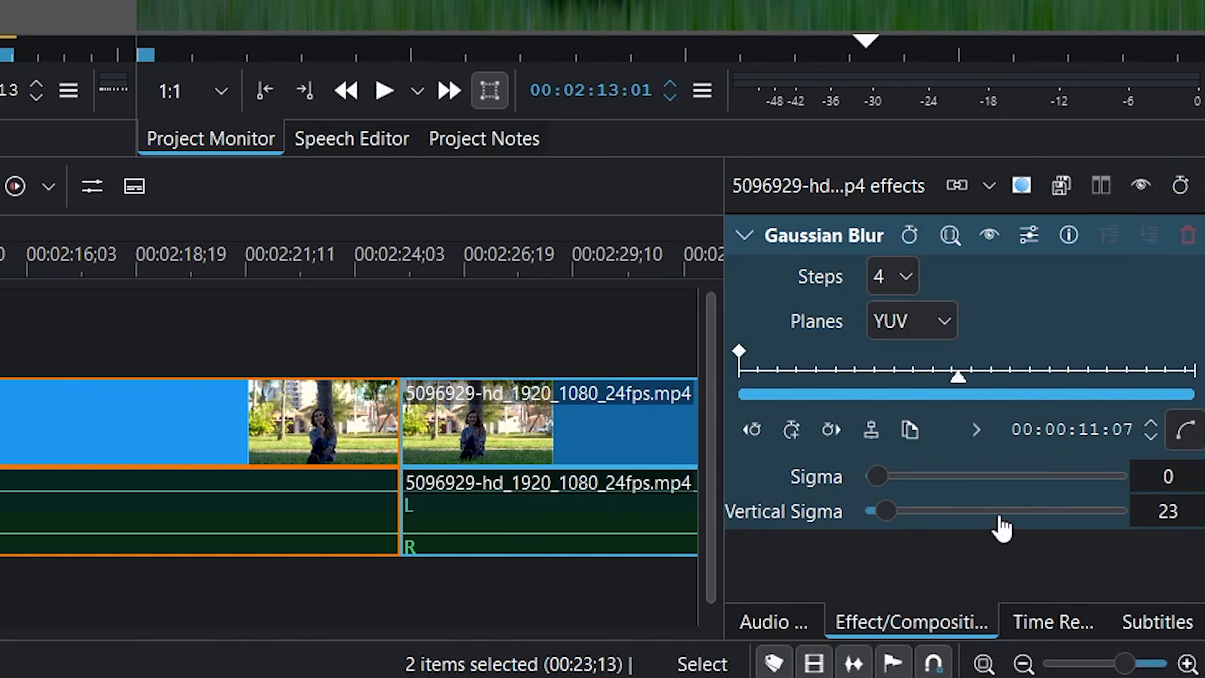
{"action": "left_click", "coordinate": [1187, 246]}
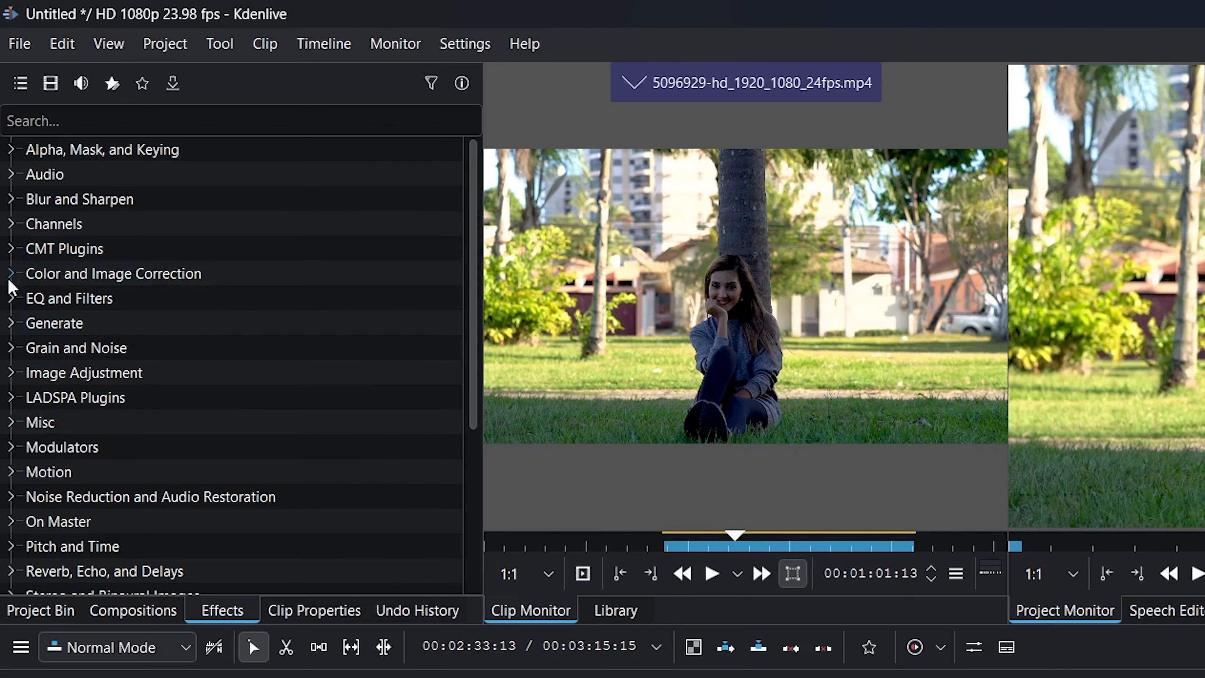
Step: Look through the Color and Image Correction effects and select Curves
{"action": "left_click", "coordinate": [10, 273]}
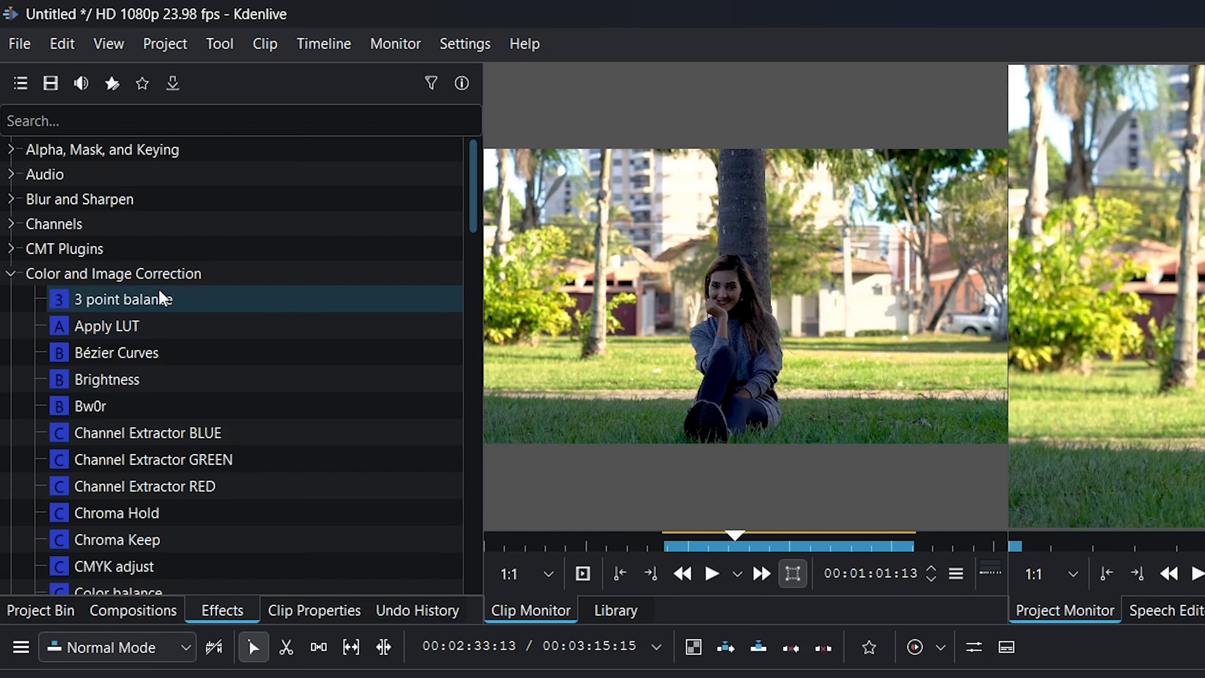
{"action": "scroll", "coordinate": [182, 318], "scroll_direction": "down", "scroll_amount": 1}
{"action": "scroll", "coordinate": [177, 374], "scroll_direction": "down", "scroll_amount": 1}
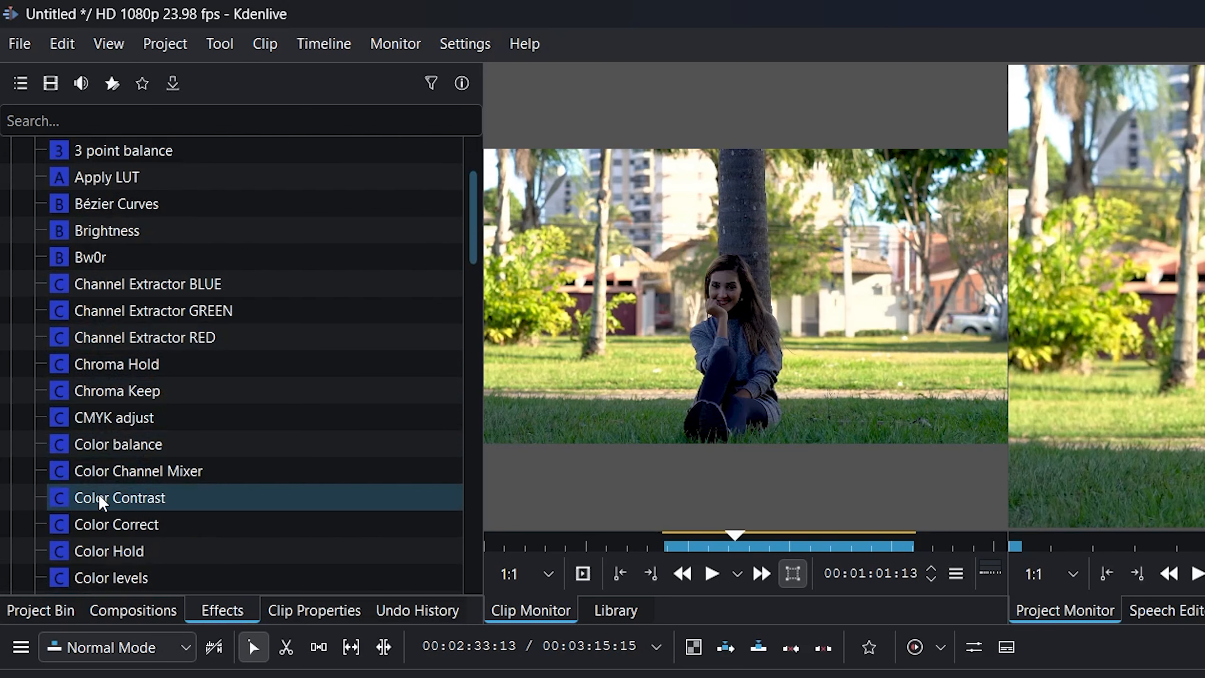
{"action": "left_click", "coordinate": [121, 498]}
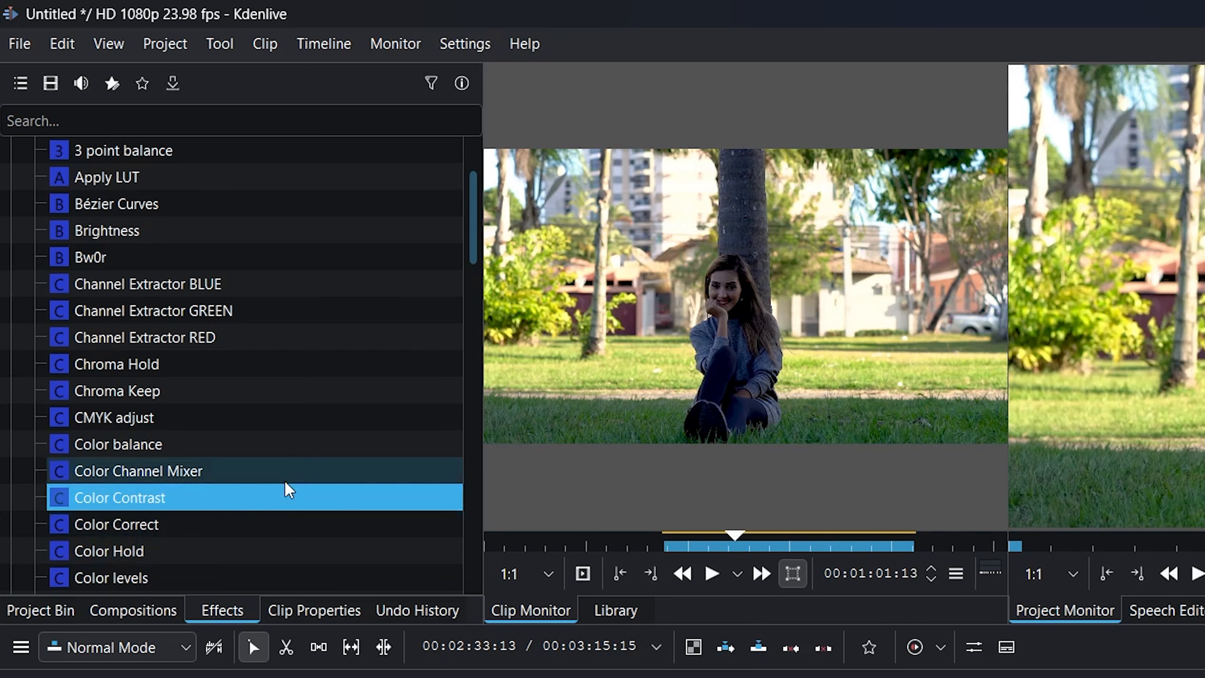
{"action": "scroll", "coordinate": [292, 465], "scroll_direction": "down", "scroll_amount": 1}
{"action": "scroll", "coordinate": [173, 474], "scroll_direction": "down", "scroll_amount": 1}
{"action": "scroll", "coordinate": [171, 486], "scroll_direction": "down", "scroll_amount": 3}
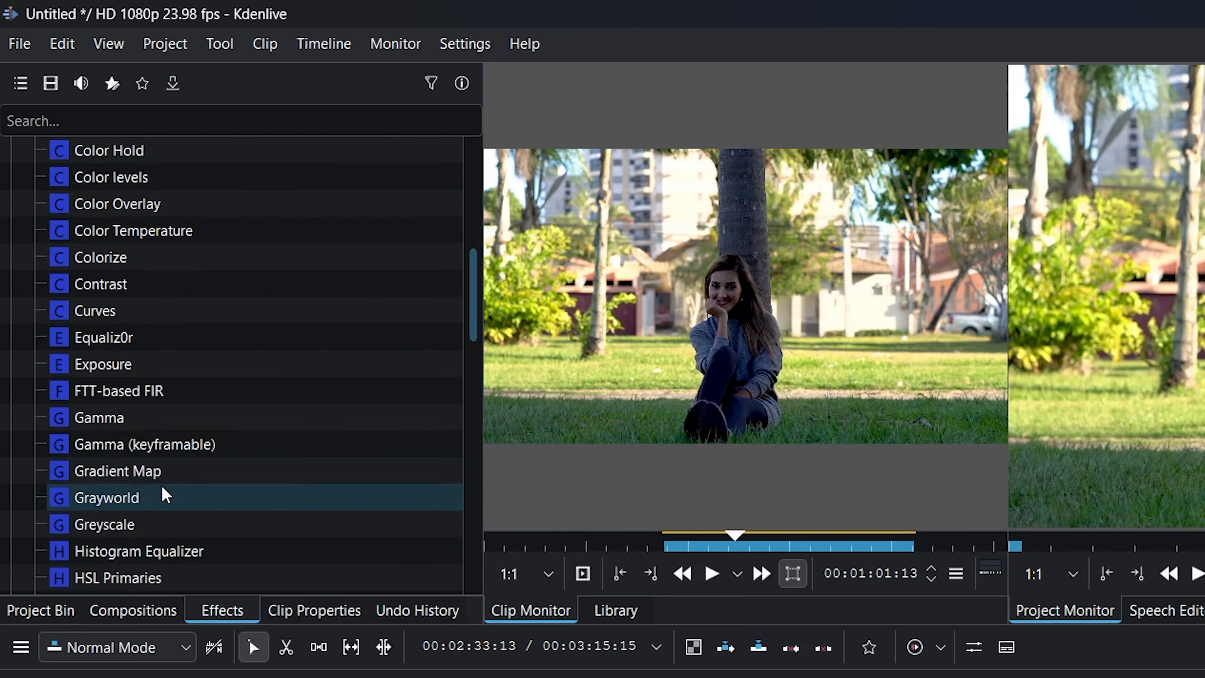
{"action": "left_click", "coordinate": [91, 290]}
{"action": "left_click", "coordinate": [89, 309]}
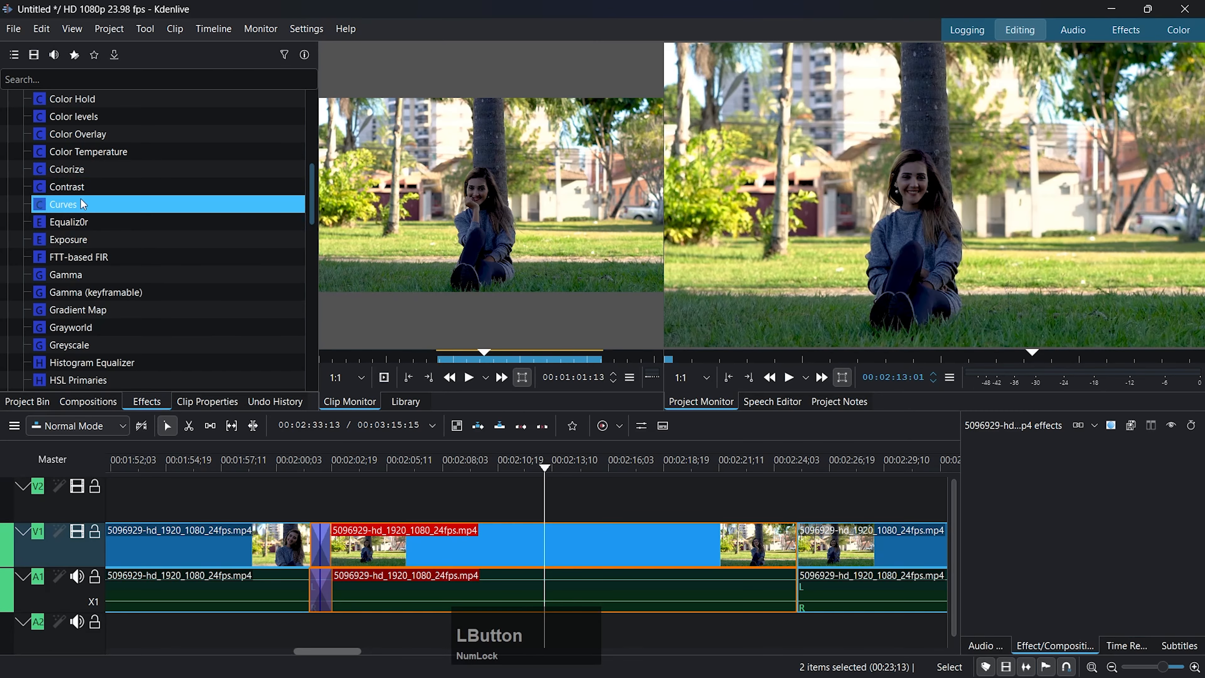
Step: Remove the empty space in all tracks before the 5095701 clip at the start of the timeline
{"action": "left_click_drag", "start_coordinate": [544, 466], "coordinate": [146, 463]}
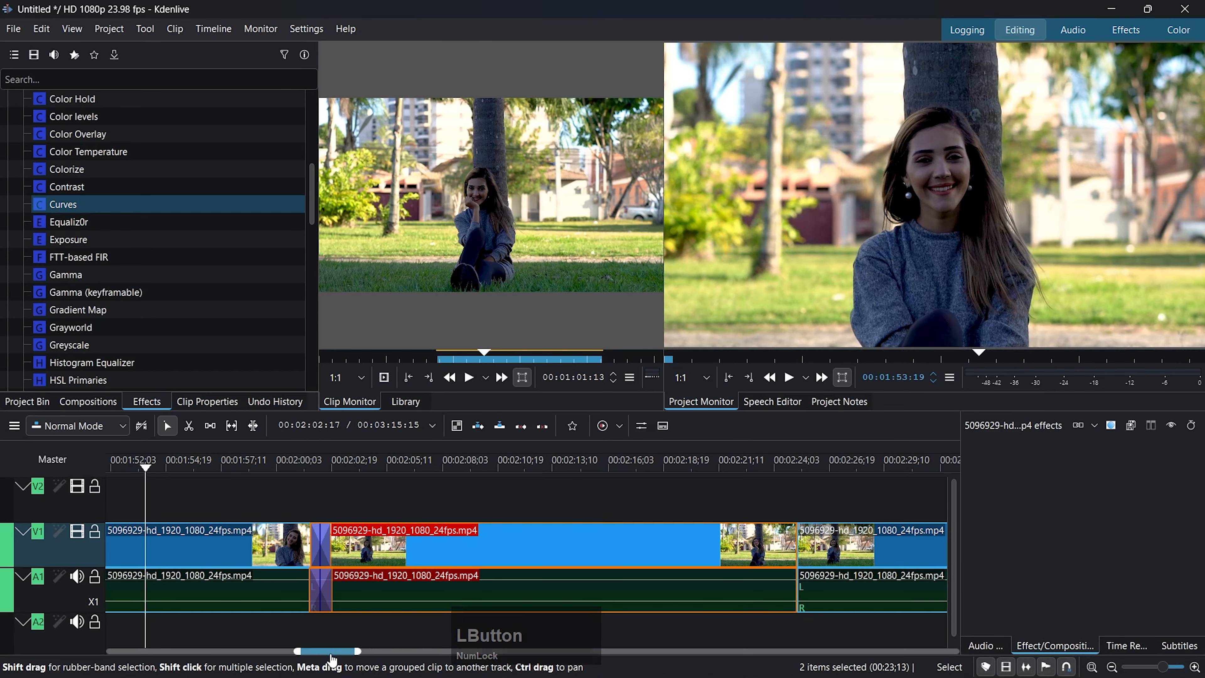
{"action": "left_click_drag", "start_coordinate": [332, 660], "coordinate": [145, 612]}
{"action": "scroll", "coordinate": [156, 589], "scroll_direction": "down", "scroll_amount": 3}
{"action": "left_click", "coordinate": [172, 533]}
{"action": "right_click", "coordinate": [172, 533]}
{"action": "left_click", "coordinate": [209, 550]}
{"action": "right_click", "coordinate": [162, 533]}
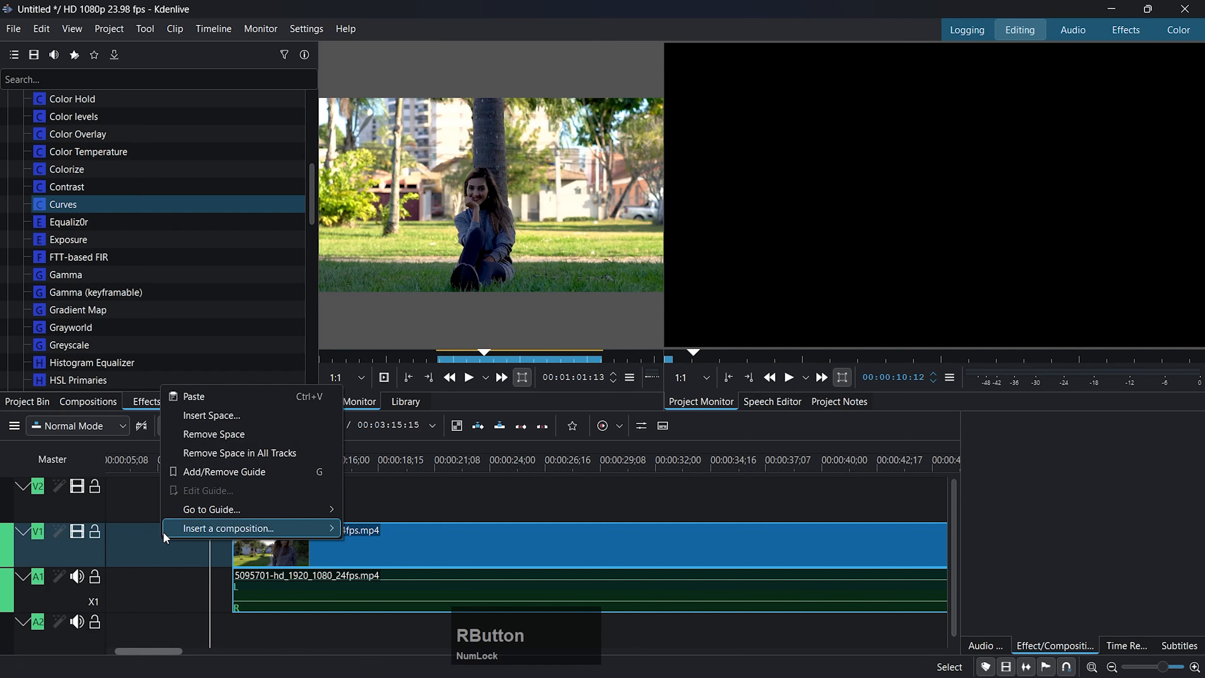
{"action": "left_click", "coordinate": [220, 451]}
Step: Select the 5095701 clip and apply the Curves effect to it
{"action": "left_click", "coordinate": [335, 544]}
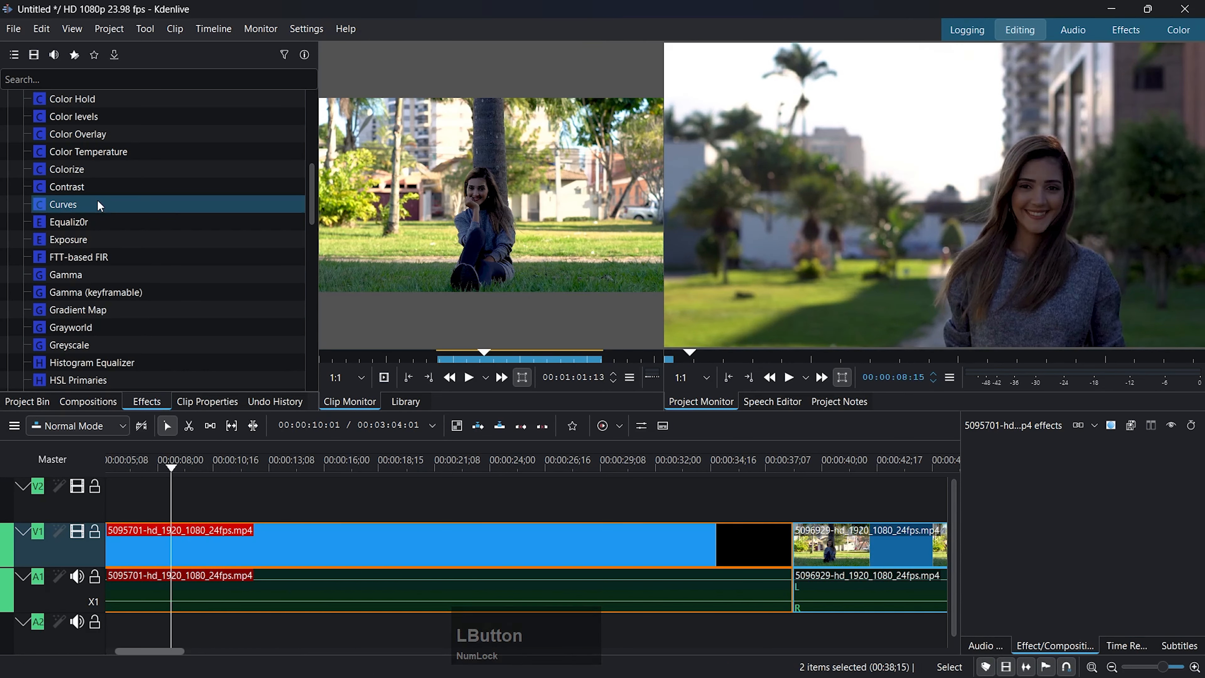
{"action": "left_click_drag", "start_coordinate": [78, 205], "coordinate": [234, 544]}
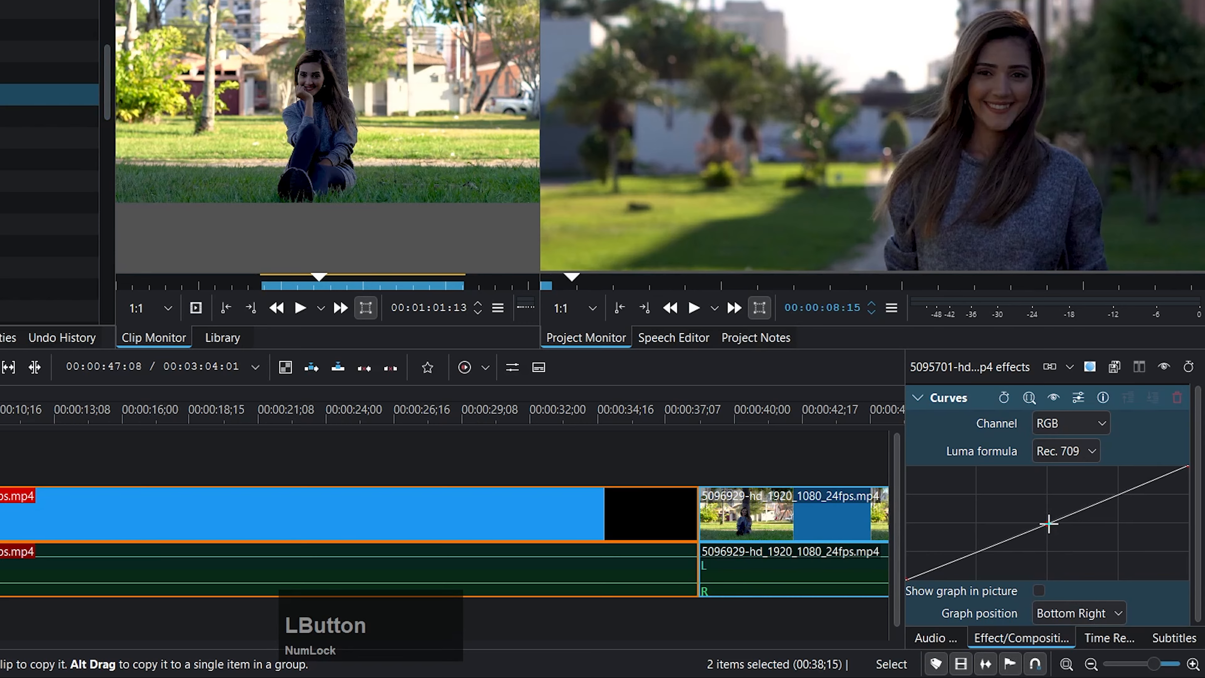
Step: Add three points to the RGB curve of the Curves effect, raising the midtones and shadows slightly and lowering the highlights
{"action": "left_click_drag", "start_coordinate": [1042, 524], "coordinate": [1042, 521]}
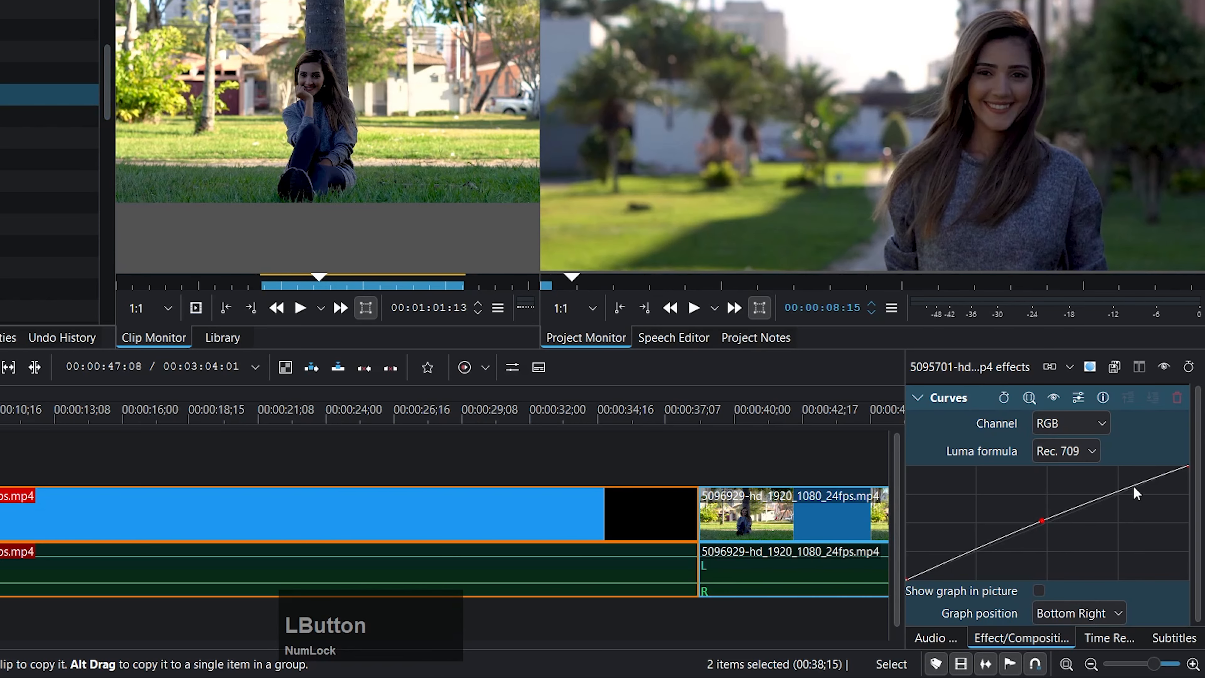
{"action": "left_click_drag", "start_coordinate": [1135, 488], "coordinate": [1137, 493]}
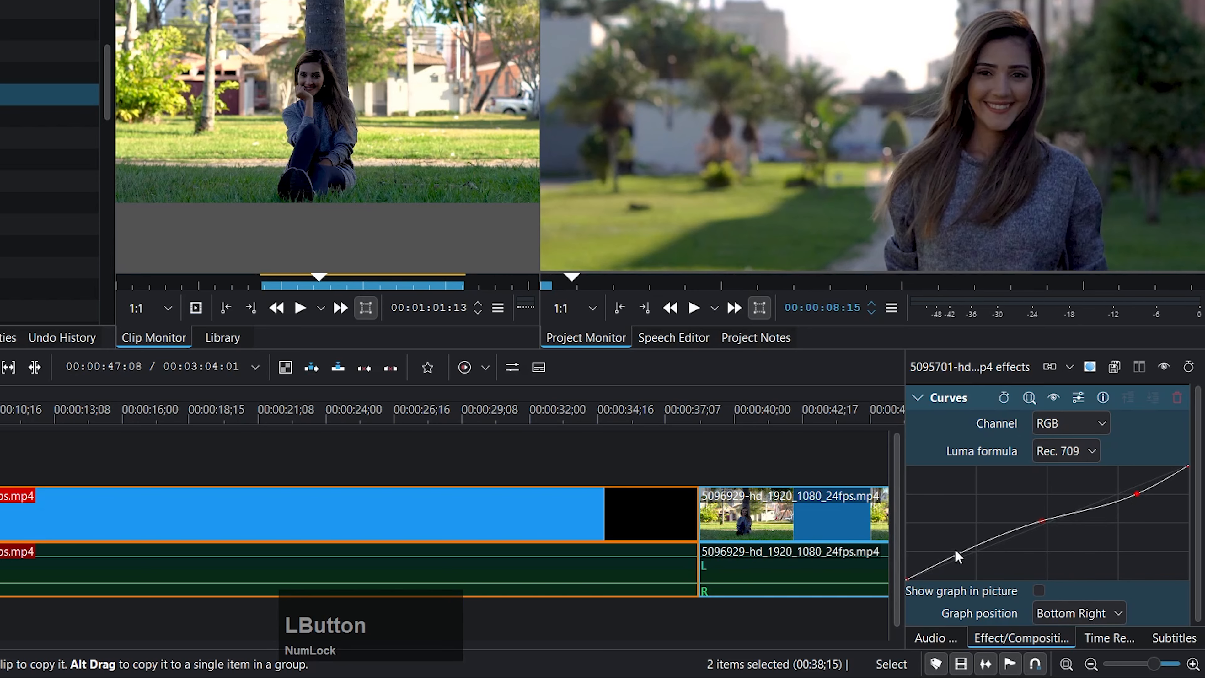
{"action": "left_click_drag", "start_coordinate": [957, 564], "coordinate": [953, 554]}
Step: Try the Curves effect on the Red, Blue and Saturation channels
{"action": "left_click", "coordinate": [1091, 424]}
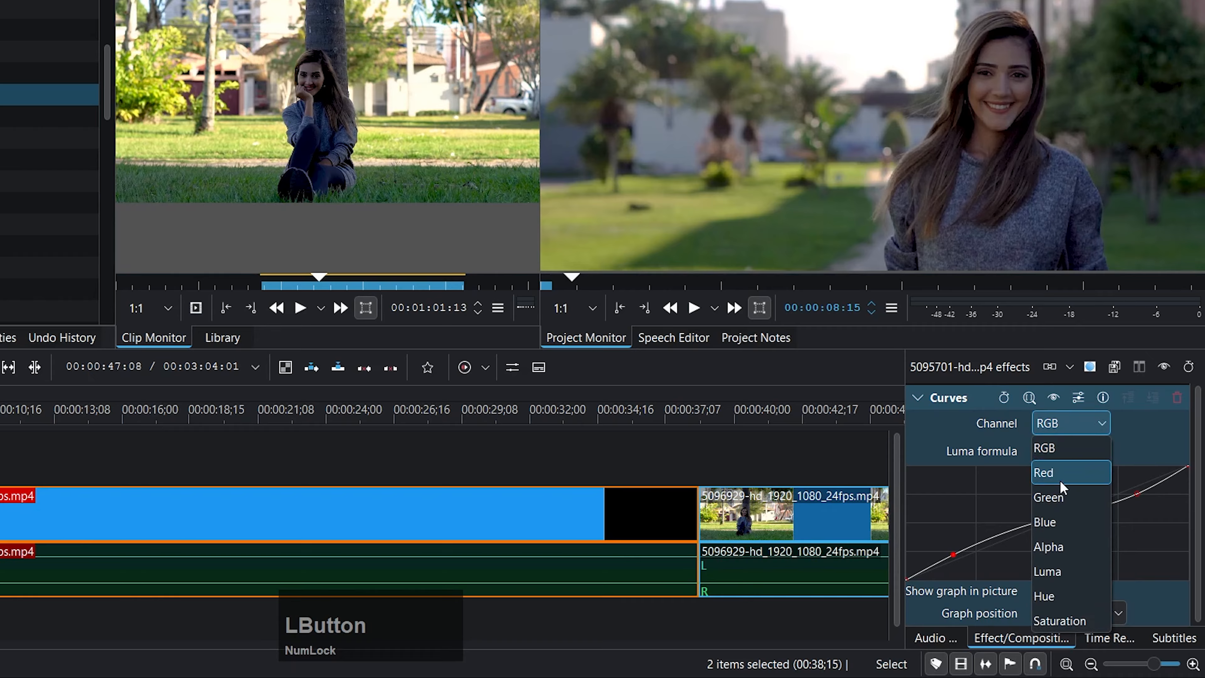
{"action": "left_click", "coordinate": [1060, 481]}
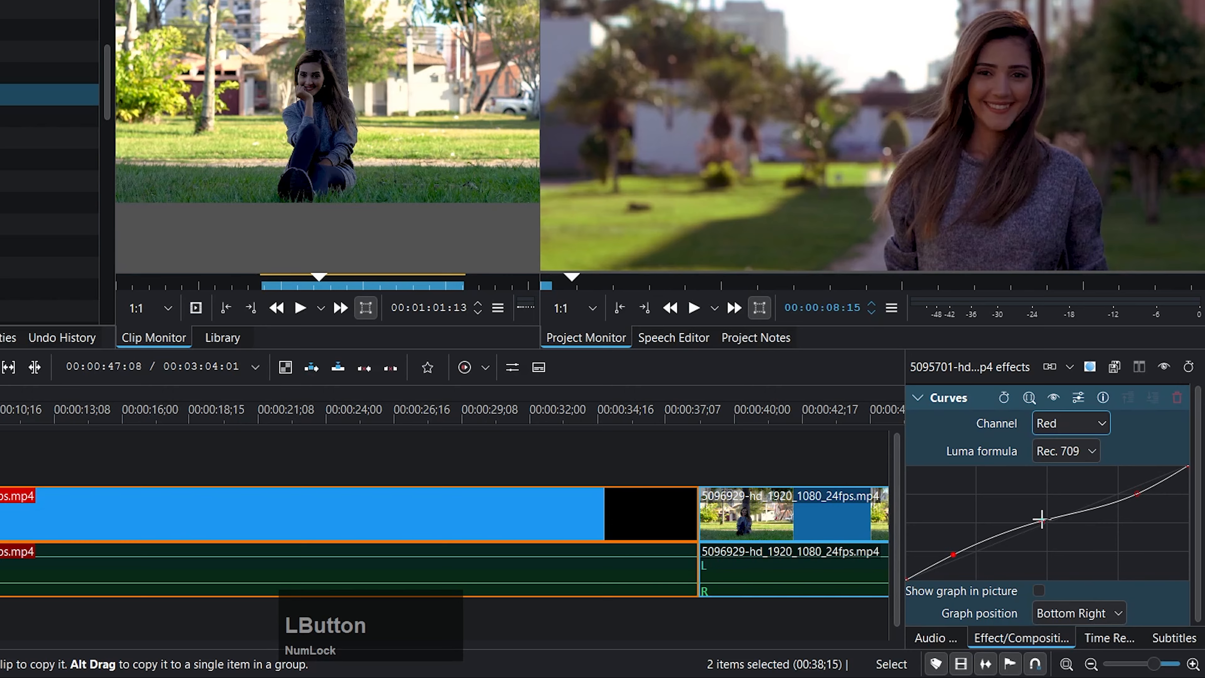
{"action": "left_click", "coordinate": [1070, 427]}
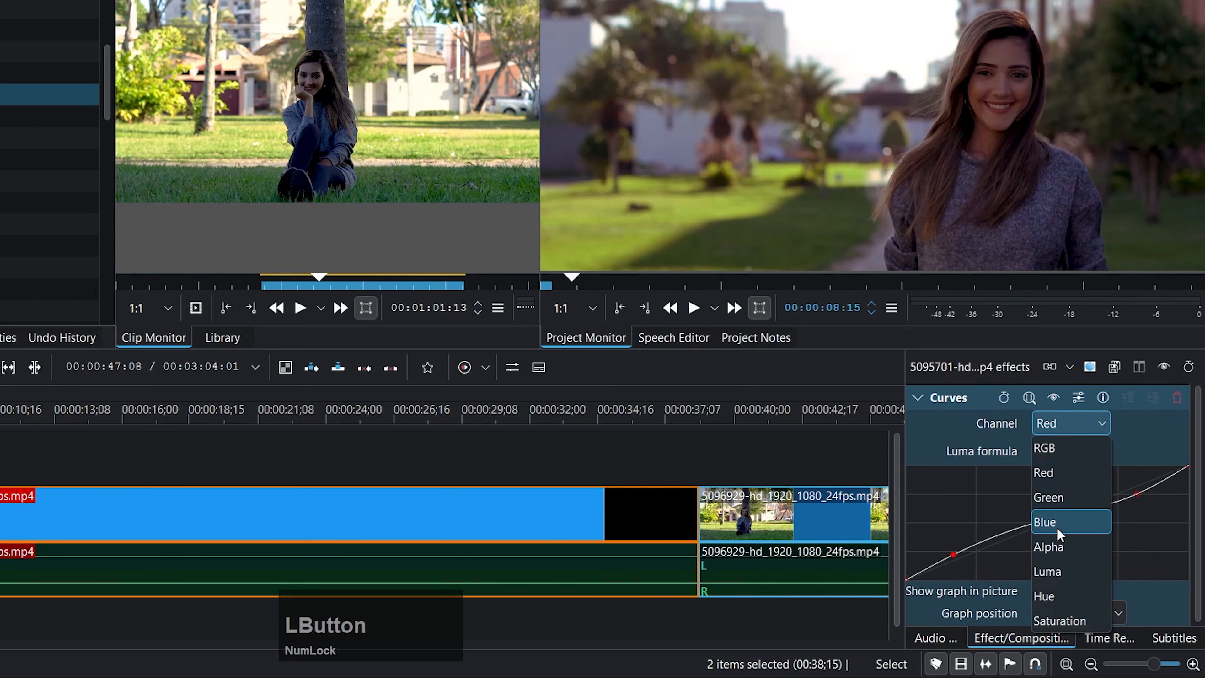
{"action": "left_click", "coordinate": [1061, 528]}
{"action": "left_click", "coordinate": [1081, 430]}
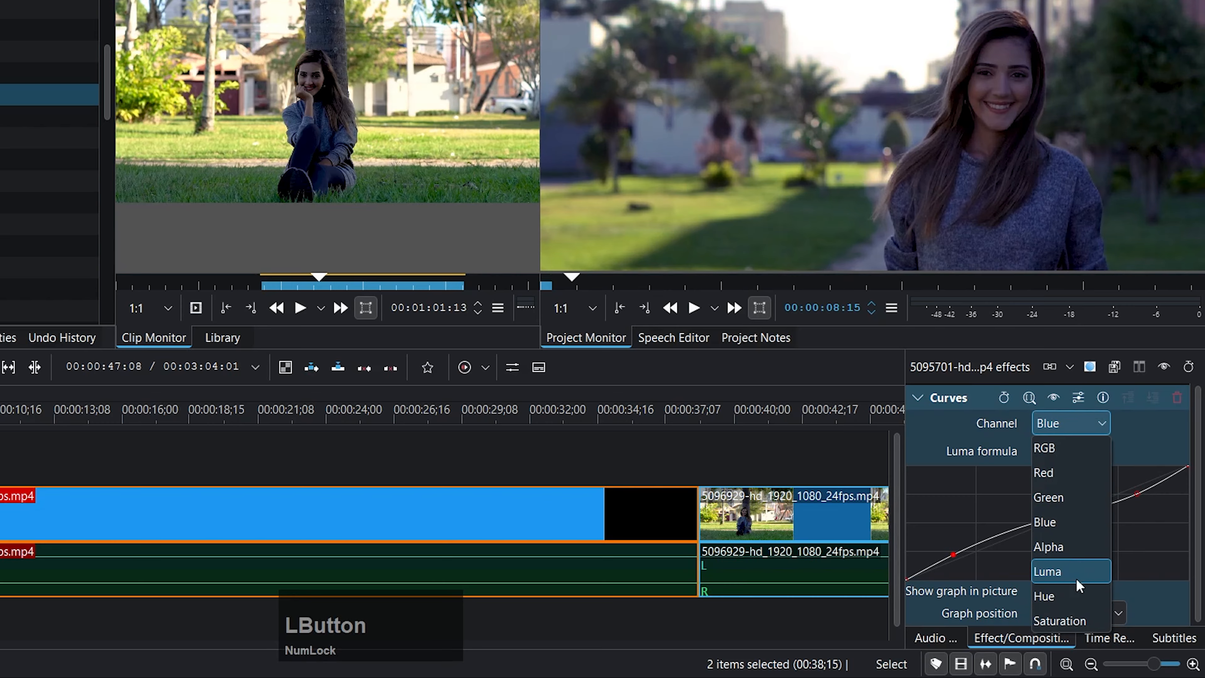
{"action": "left_click", "coordinate": [1060, 620]}
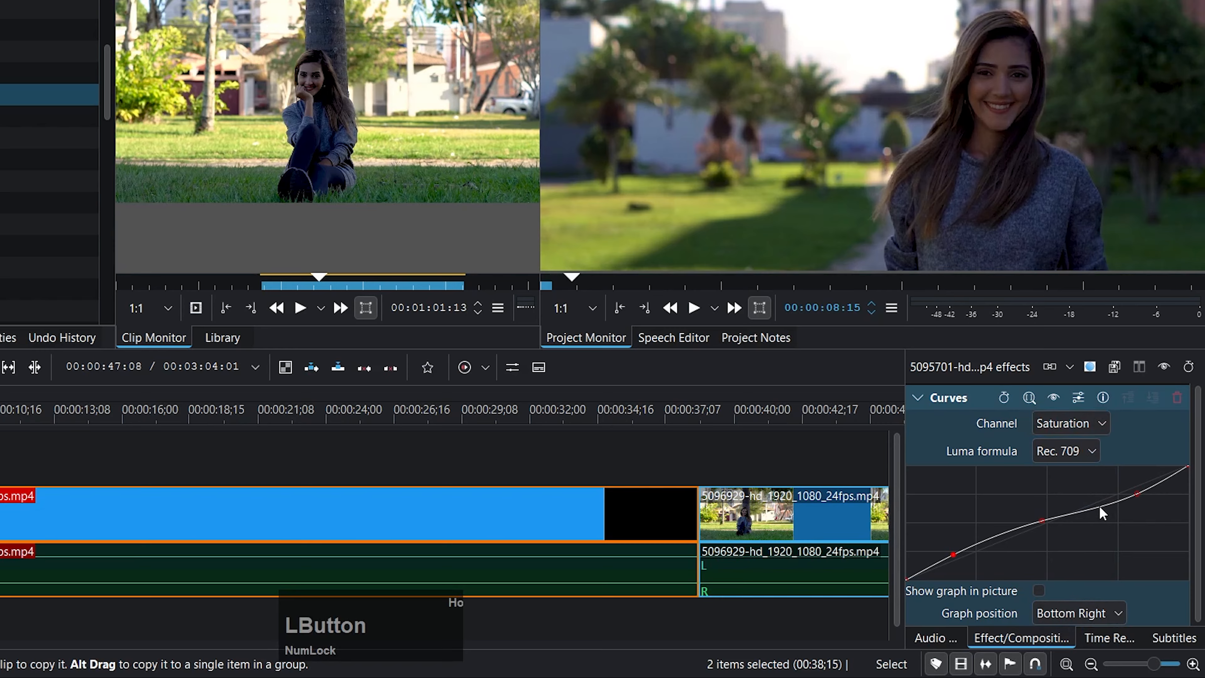
Step: Nudge the curve's middle point up slightly and set the Curves channel back to RGB
{"action": "left_click_drag", "start_coordinate": [1040, 520], "coordinate": [1040, 519]}
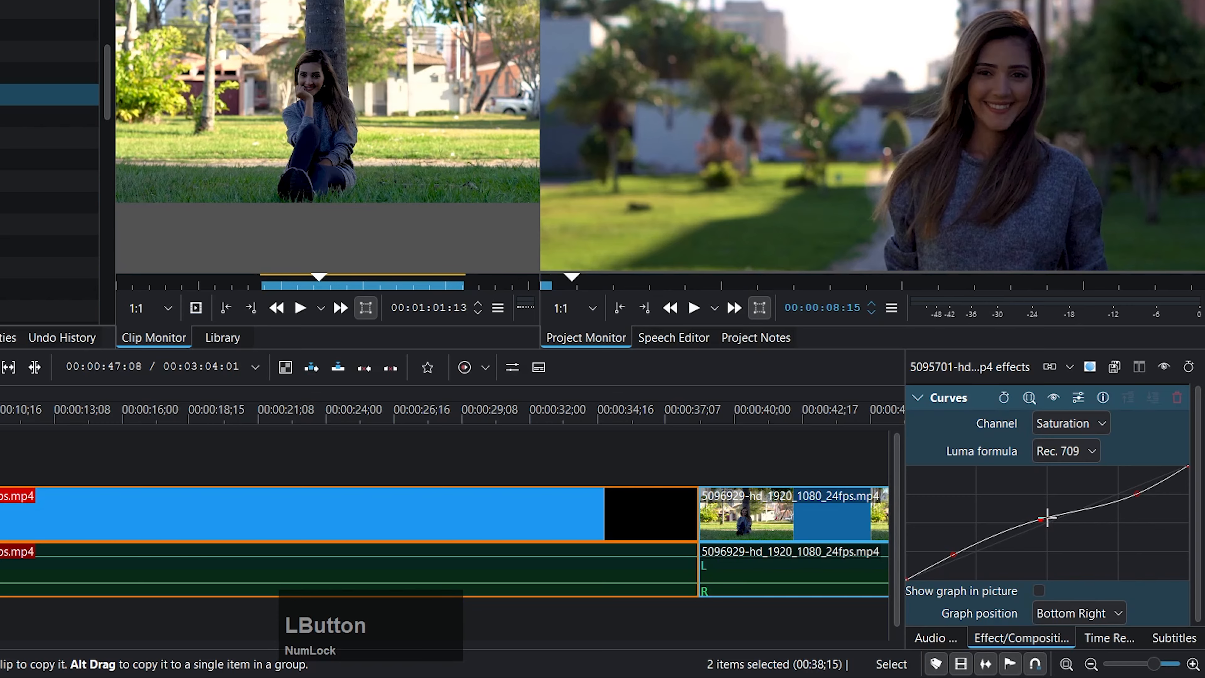
{"action": "left_click", "coordinate": [1086, 423]}
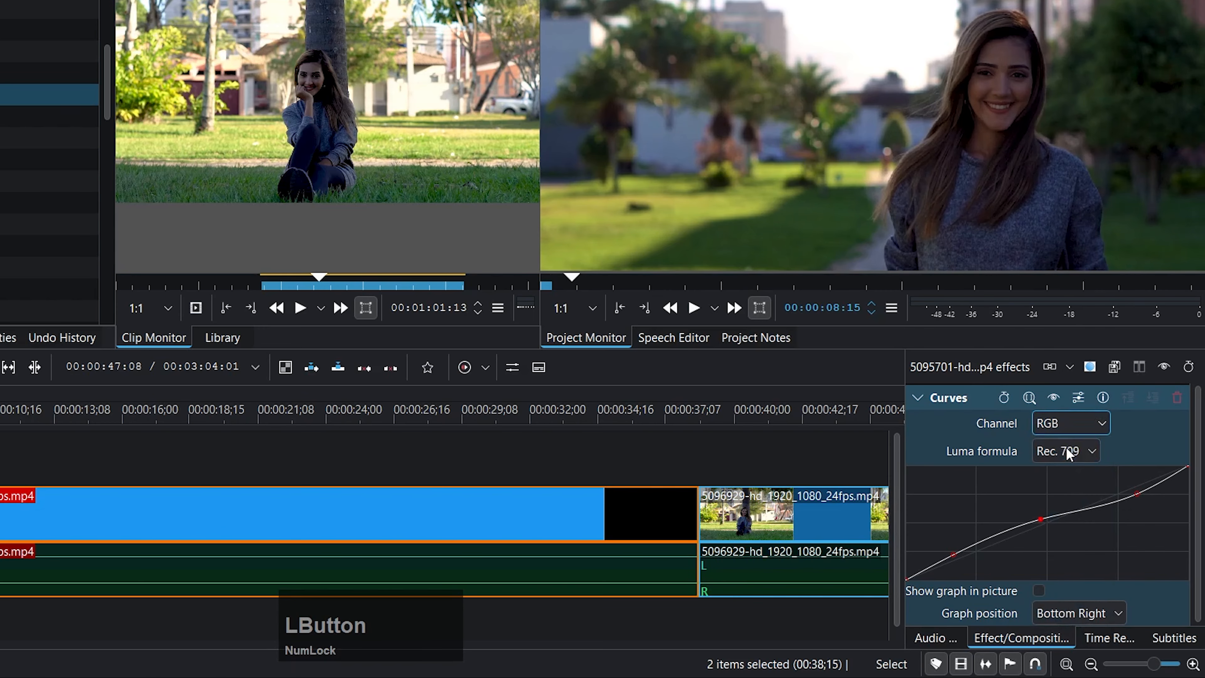
{"action": "left_click", "coordinate": [1060, 447]}
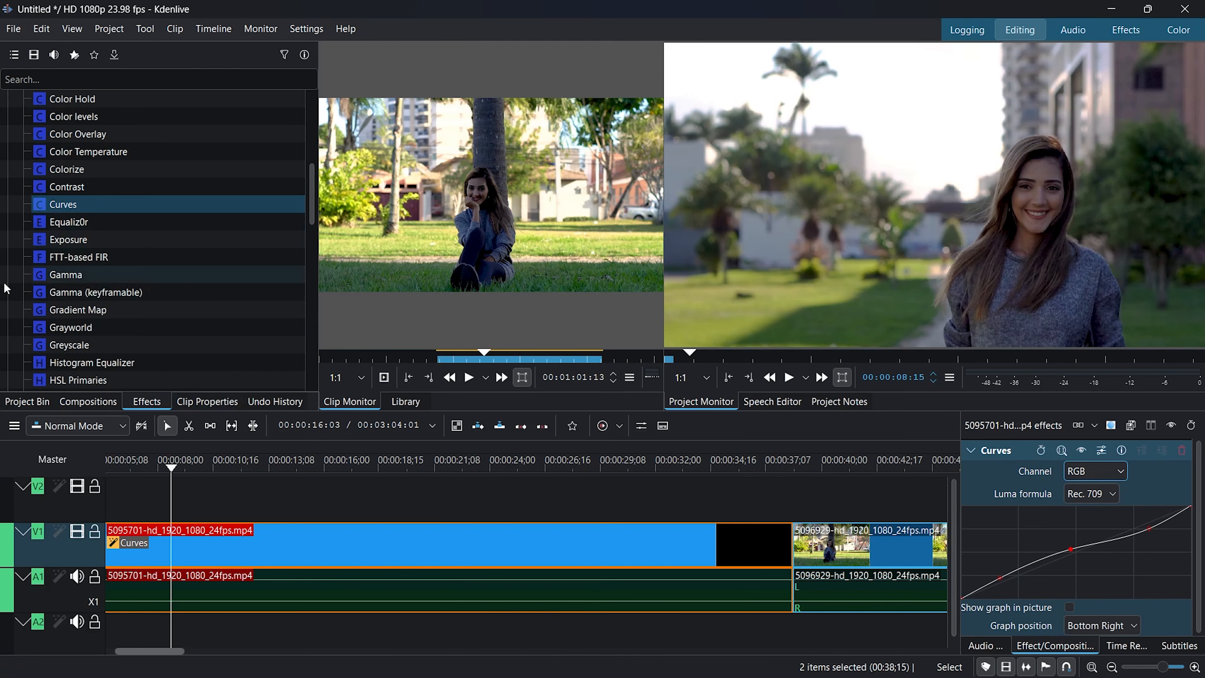
Step: Add the White Balance effect to the 5095701 clip and fine-tune the shadow and highlight points of its curve
{"action": "scroll", "coordinate": [16, 226], "scroll_direction": "down", "scroll_amount": 1}
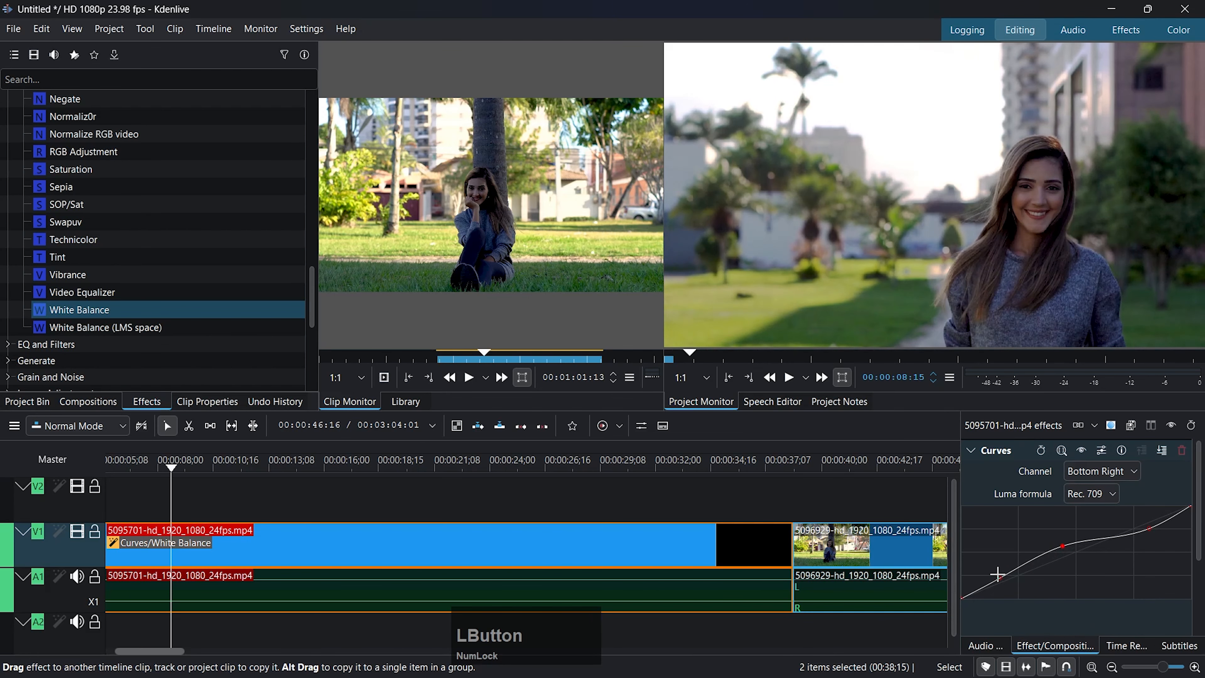
{"action": "left_click", "coordinate": [997, 576]}
{"action": "left_click_drag", "start_coordinate": [1147, 529], "coordinate": [1147, 528]}
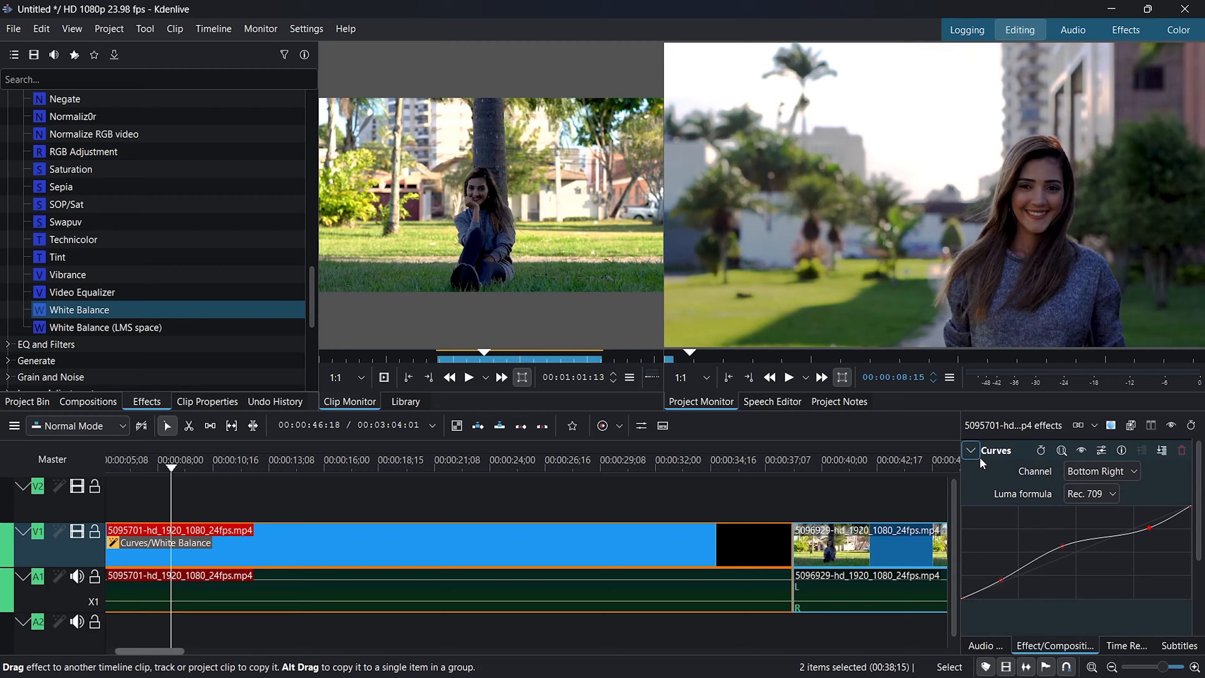
Step: Try to apply the Saturation effect to the 5095701 clip and look through its effect stack
{"action": "left_click_drag", "start_coordinate": [71, 169], "coordinate": [328, 544]}
{"action": "scroll", "coordinate": [1087, 529], "scroll_direction": "down", "scroll_amount": 3}
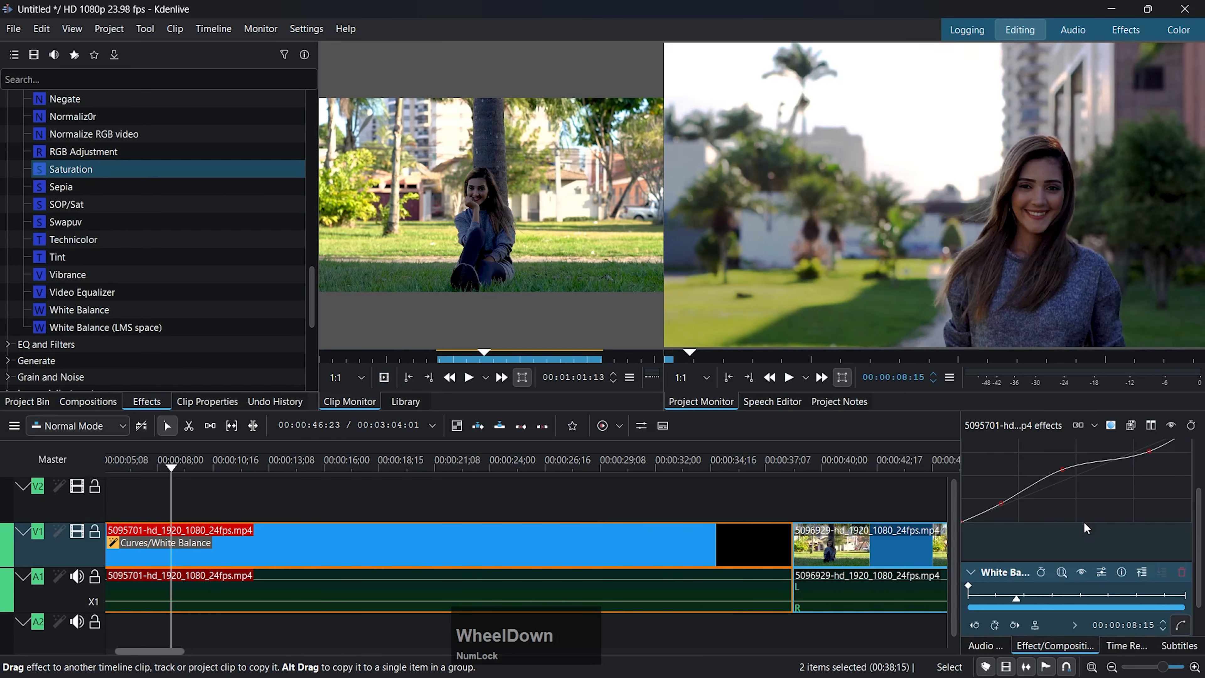
{"action": "scroll", "coordinate": [1086, 528], "scroll_direction": "down", "scroll_amount": 1}
{"action": "scroll", "coordinate": [1083, 530], "scroll_direction": "up", "scroll_amount": 4}
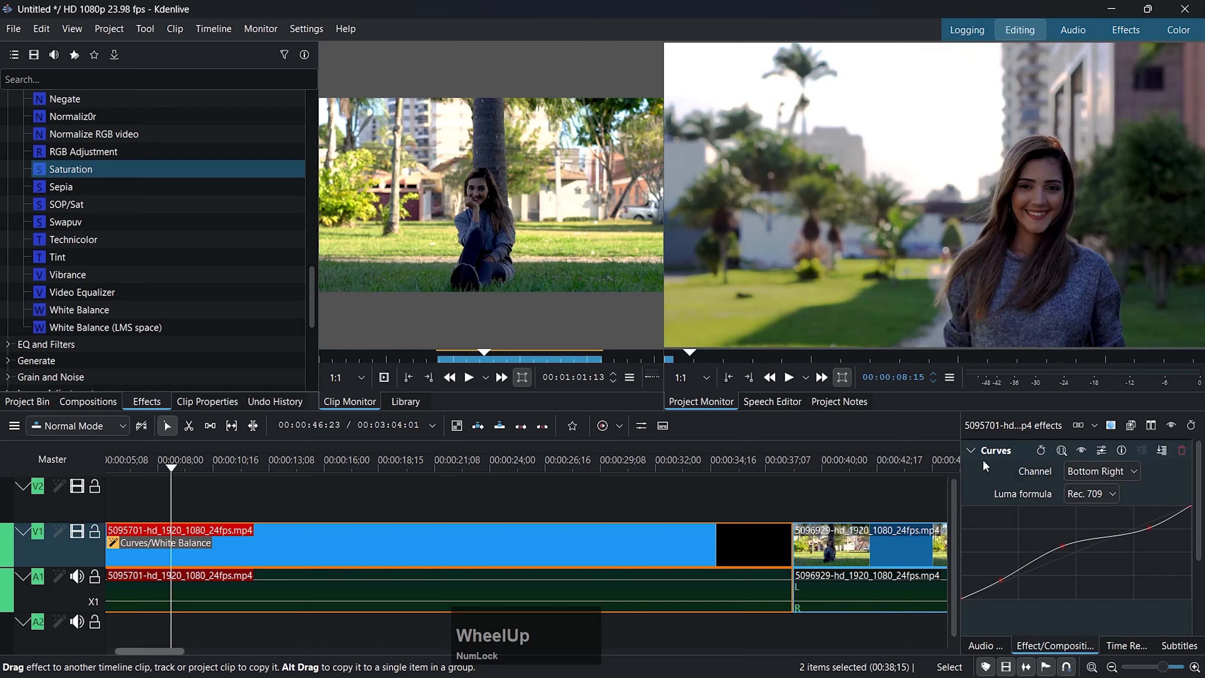
{"action": "scroll", "coordinate": [985, 546], "scroll_direction": "down", "scroll_amount": 4}
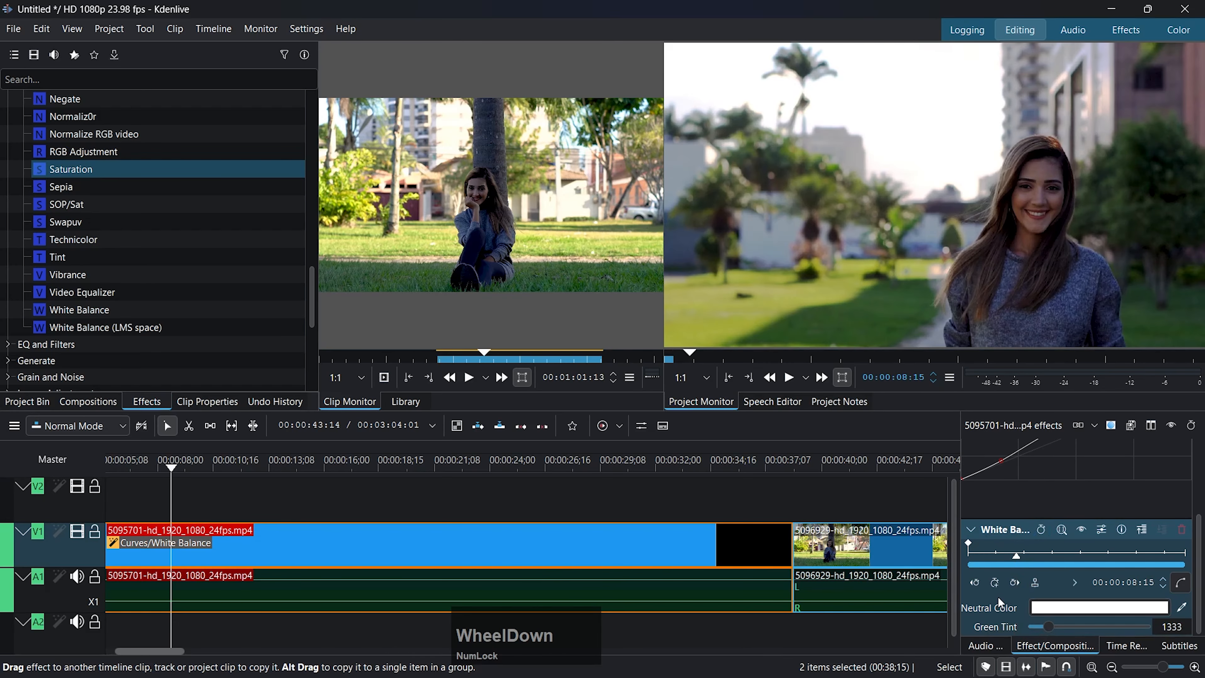
Step: Move the playhead to 00:00:14:01 within the White Balance effect's keyframe ruler
{"action": "left_click", "coordinate": [1023, 558]}
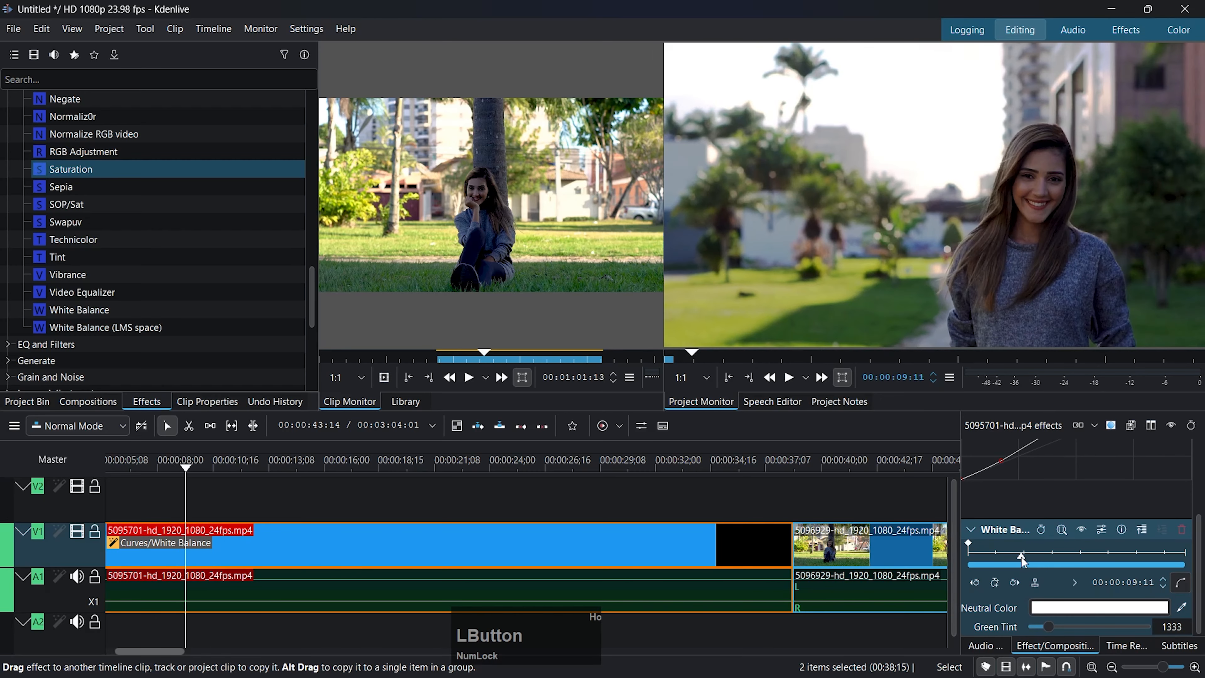
{"action": "left_click_drag", "start_coordinate": [1025, 561], "coordinate": [1047, 557]}
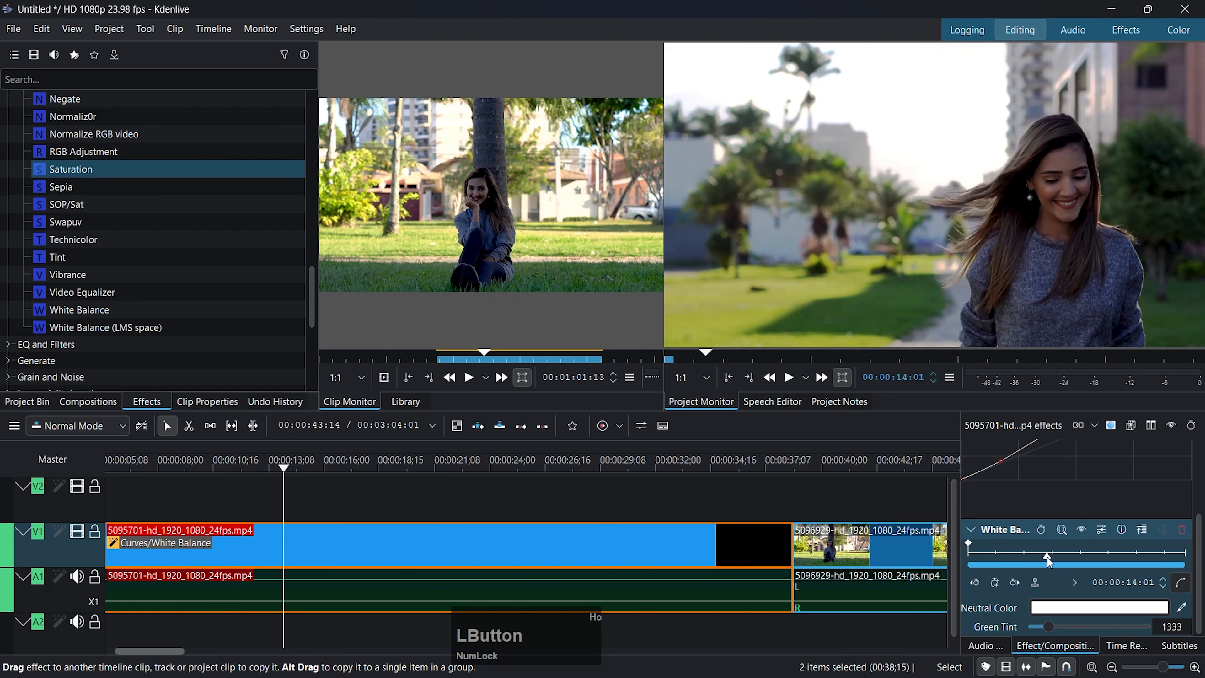
{"action": "scroll", "coordinate": [1090, 602], "scroll_direction": "down", "scroll_amount": 1}
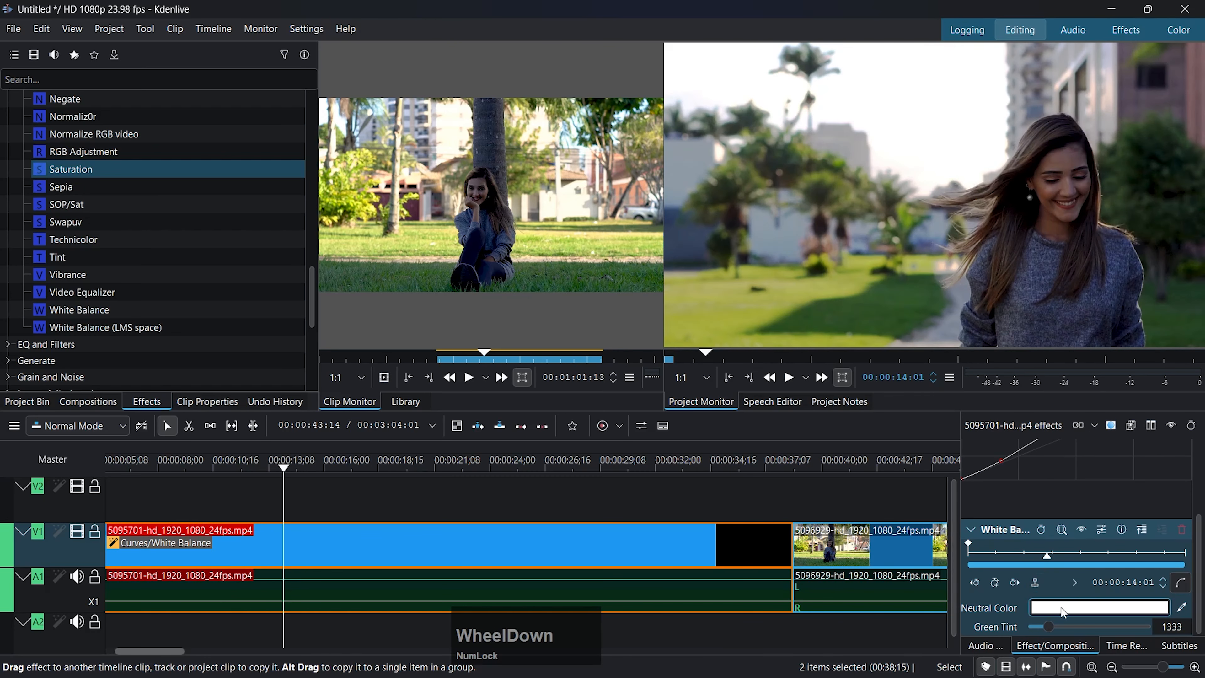
Step: Start picking a neutral color from the screen for White Balance and set its Green Tint to 1480
{"action": "left_click", "coordinate": [1182, 608]}
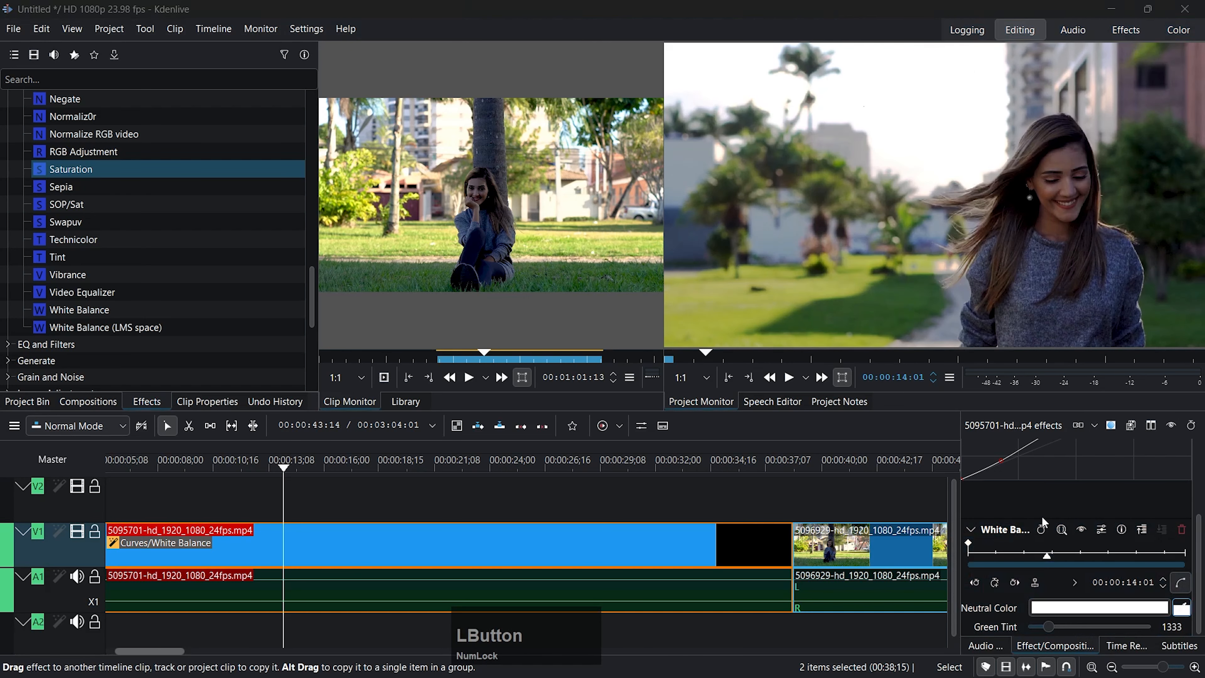
{"action": "scroll", "coordinate": [1061, 612], "scroll_direction": "down", "scroll_amount": 1}
{"action": "mouse_move", "coordinate": [1048, 627]}
{"action": "left_mouse_down"}
{"action": "mouse_move", "coordinate": [1078, 626]}
{"action": "mouse_move", "coordinate": [1050, 627]}
{"action": "left_mouse_up"}
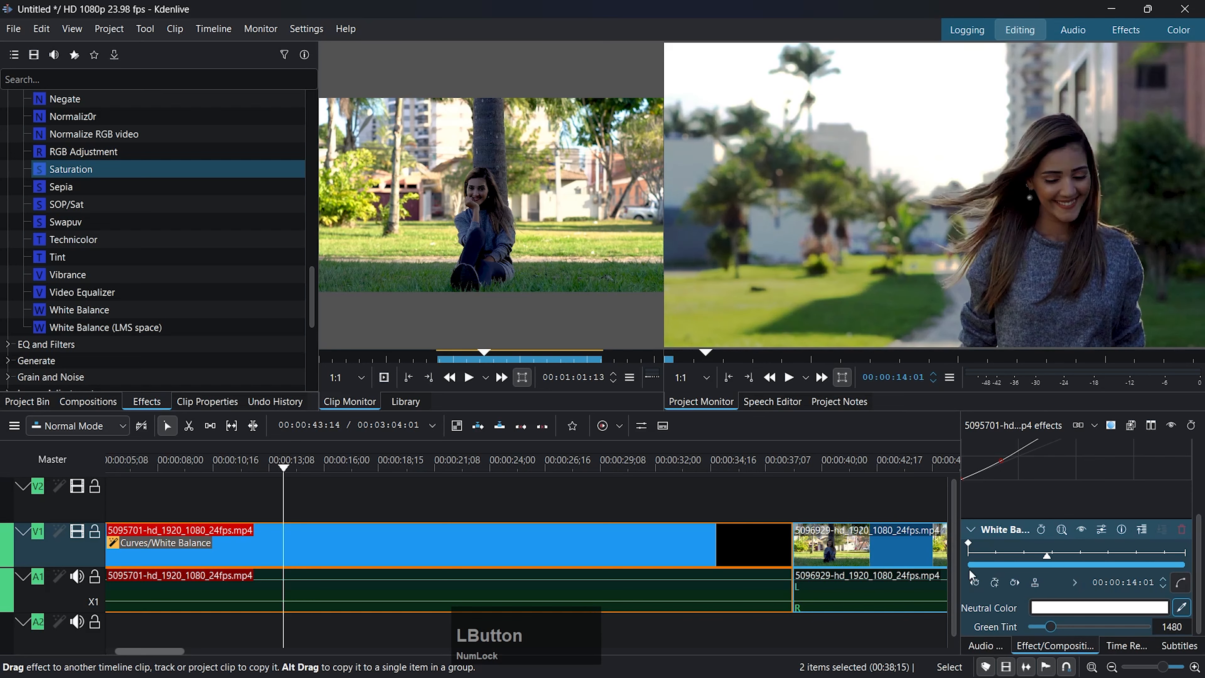
Step: Apply the Saturation effect to the 5095701 clip and set its saturation to 231
{"action": "left_click_drag", "start_coordinate": [89, 164], "coordinate": [361, 547]}
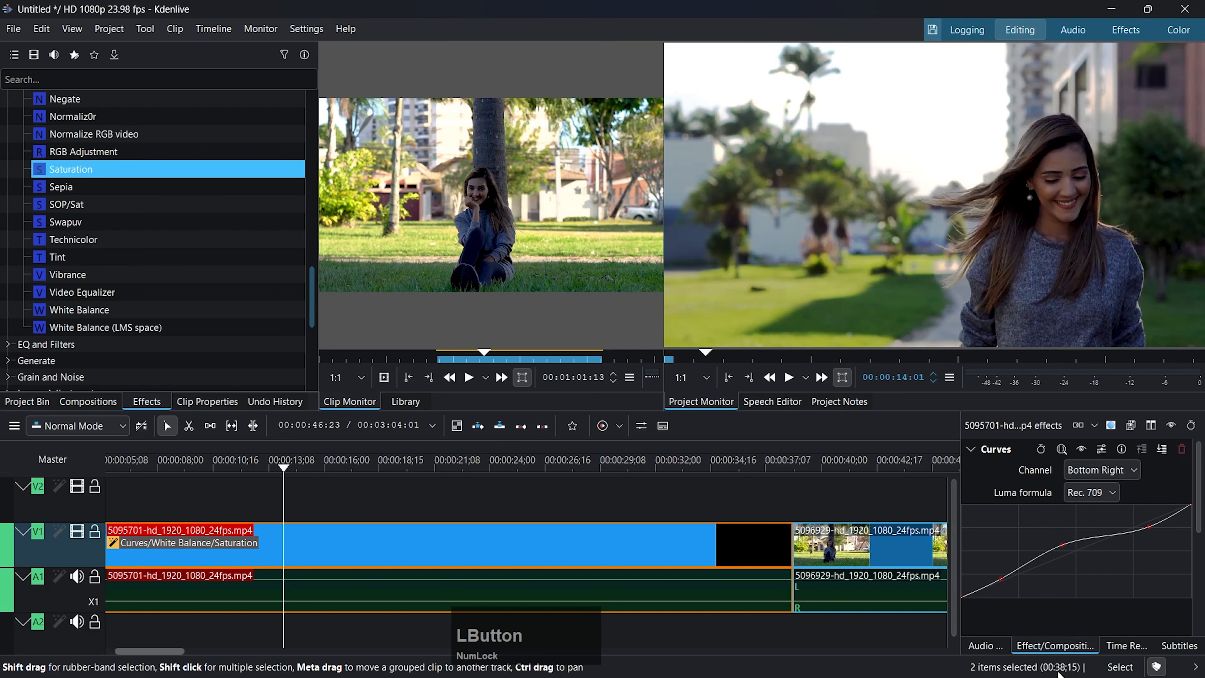
{"action": "left_click_drag", "start_coordinate": [1193, 554], "coordinate": [1191, 623]}
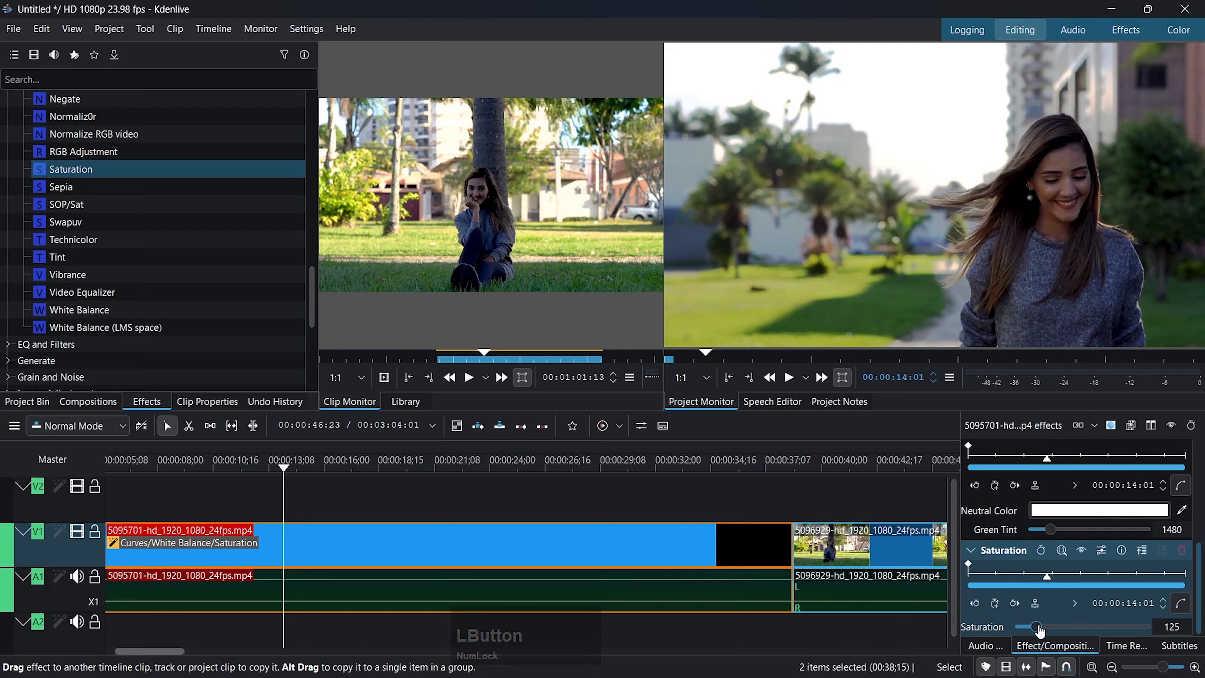
{"action": "mouse_move", "coordinate": [1035, 627]}
{"action": "left_mouse_down"}
{"action": "mouse_move", "coordinate": [1066, 628]}
{"action": "mouse_move", "coordinate": [1049, 628]}
{"action": "left_mouse_up"}
Step: Search the effects for "vib" and apply Vibrance to the 5095701 clip
{"action": "left_click", "coordinate": [80, 79]}
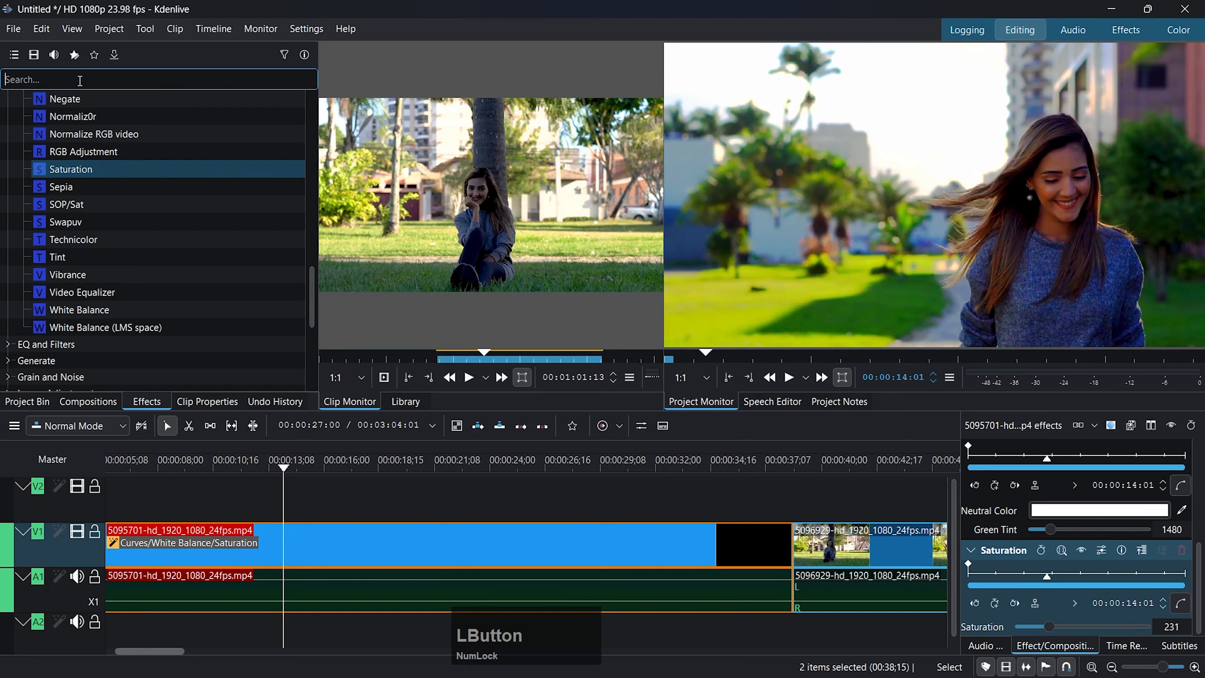
{"action": "type", "text": "vib"}
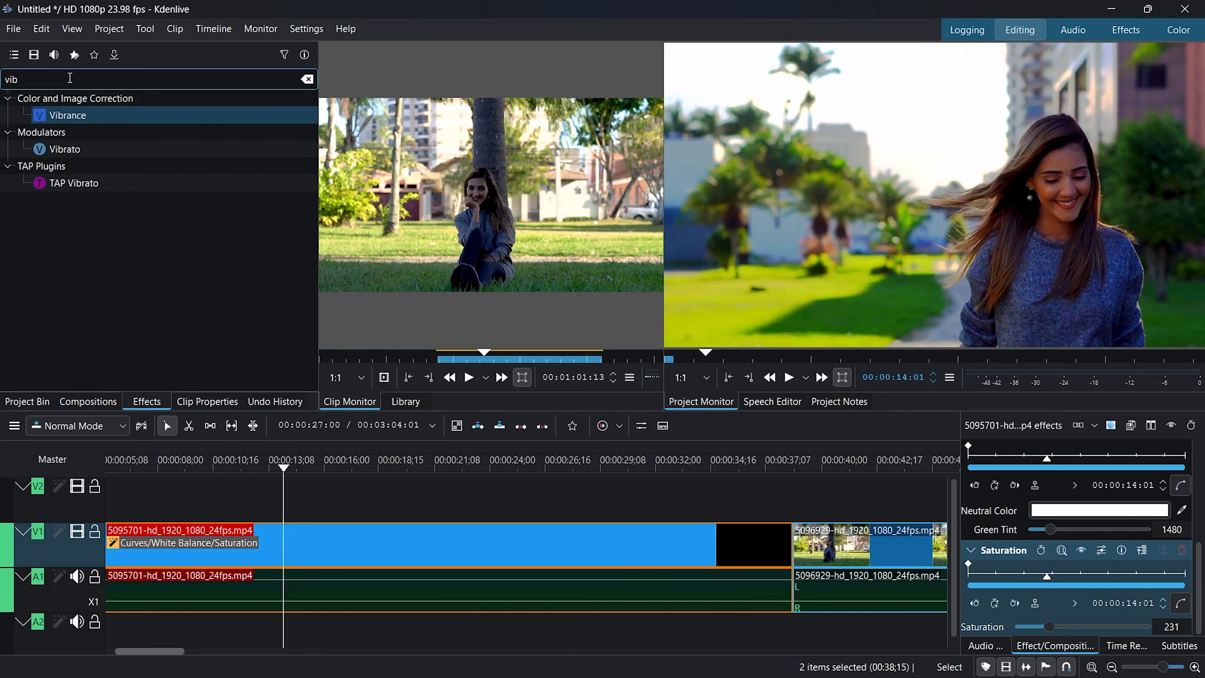
{"action": "left_click", "coordinate": [64, 120]}
{"action": "left_click_drag", "start_coordinate": [102, 118], "coordinate": [309, 551]}
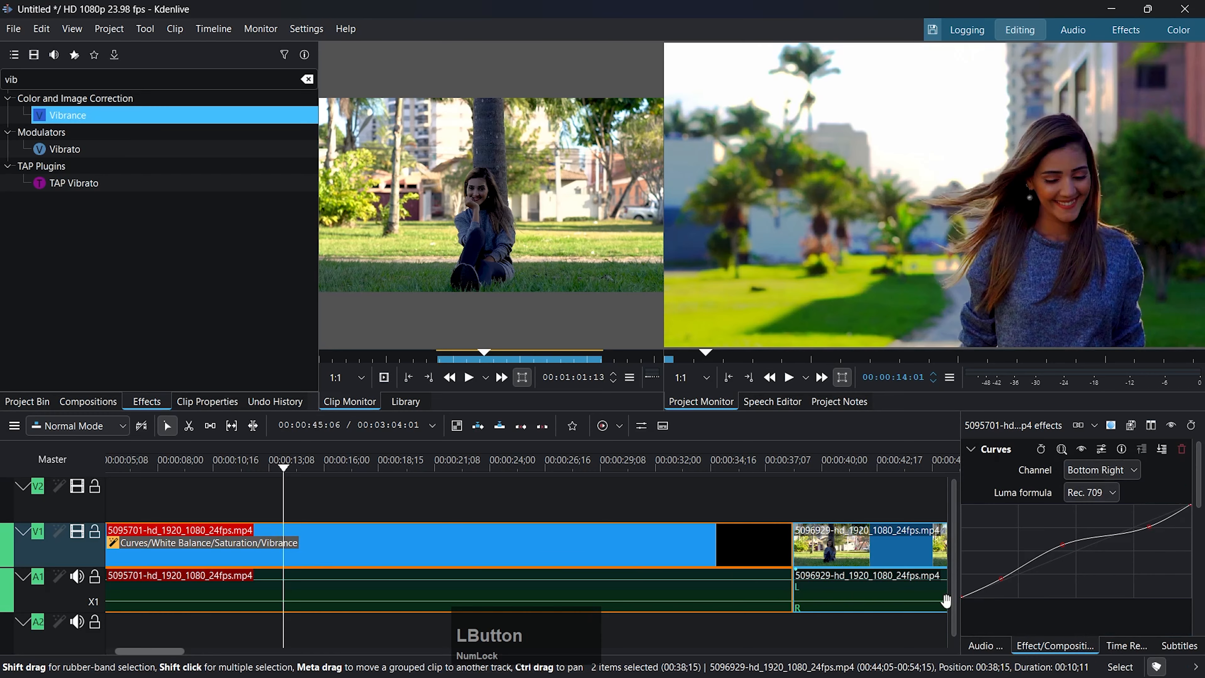
Step: Set the Vibrance intensity to 0.1, red balance to 1.6, green balance to 1.7 and blue balance to 3.4
{"action": "scroll", "coordinate": [1105, 592], "scroll_direction": "down", "scroll_amount": 5}
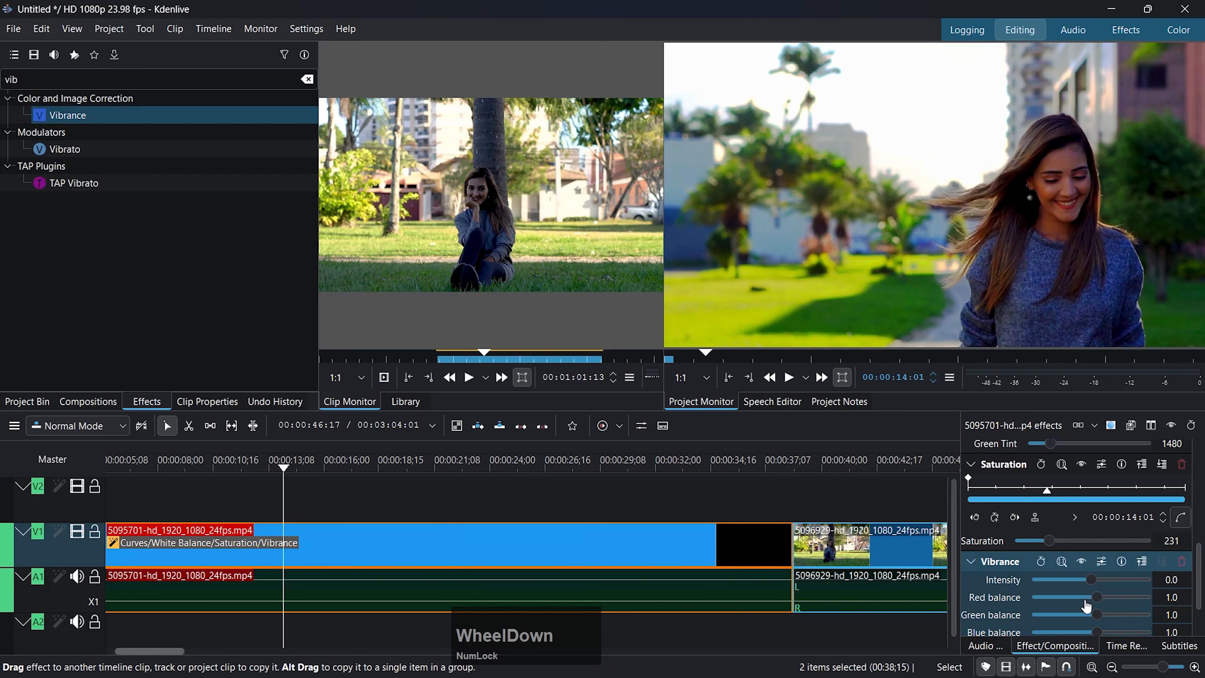
{"action": "left_click", "coordinate": [1091, 582]}
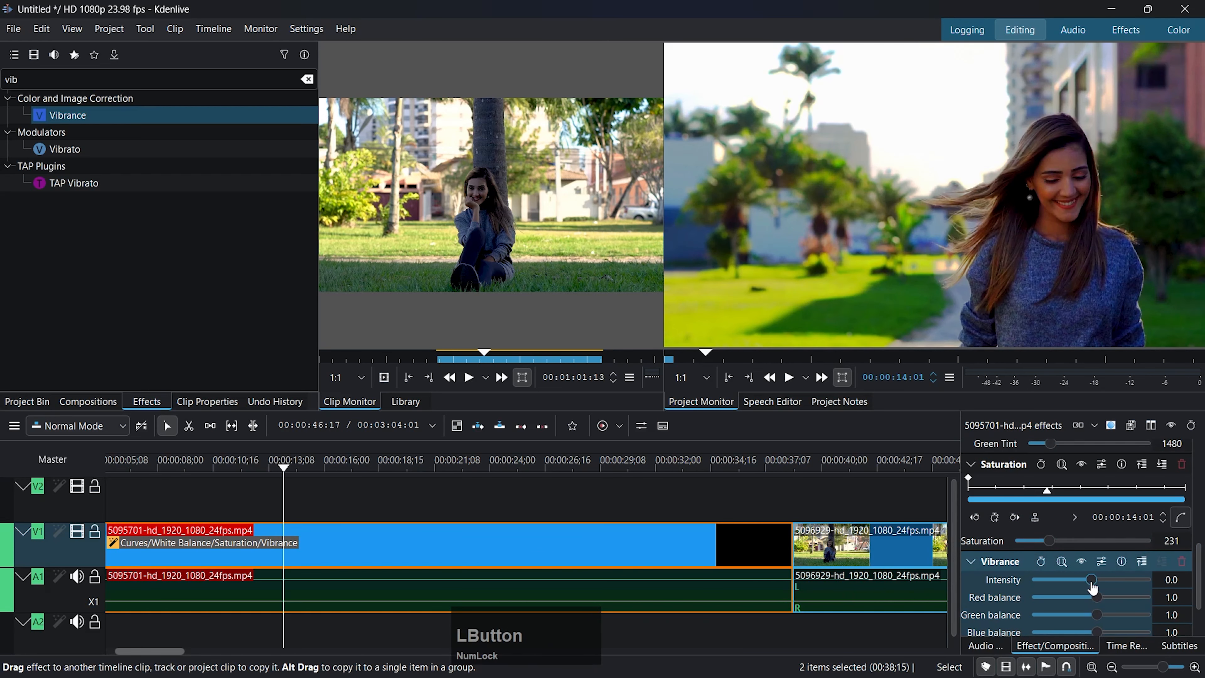
{"action": "left_click", "coordinate": [1101, 598]}
{"action": "left_click", "coordinate": [1099, 614]}
{"action": "scroll", "coordinate": [1112, 619], "scroll_direction": "down", "scroll_amount": 1}
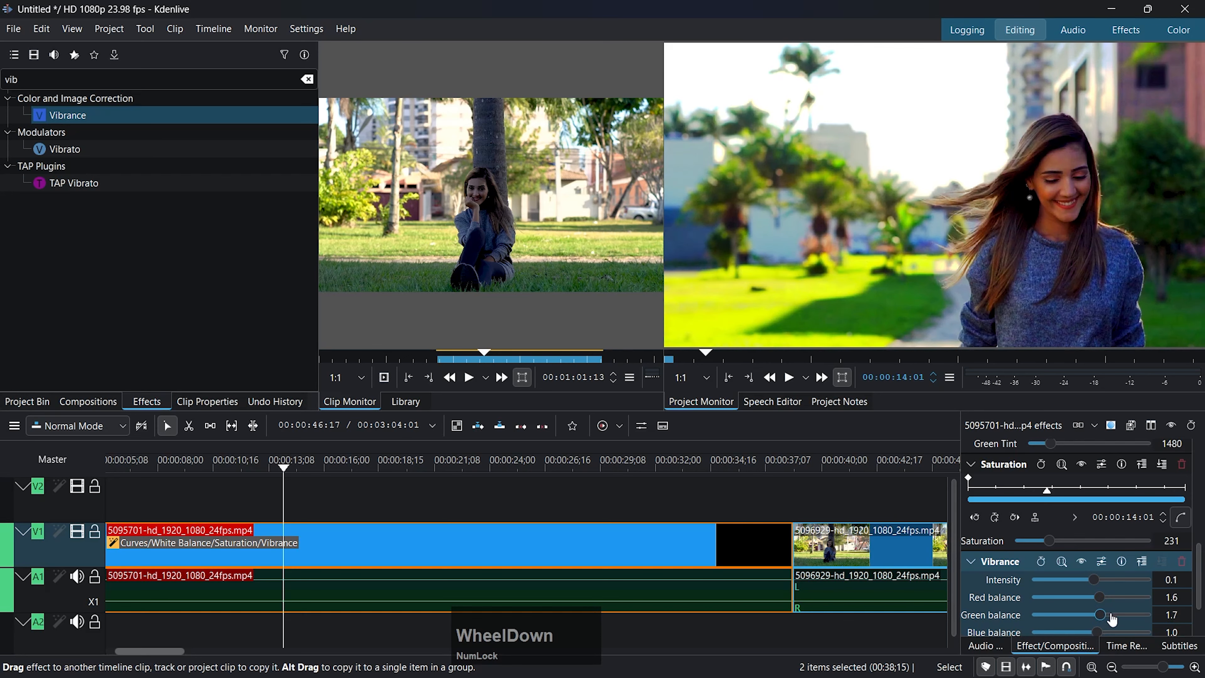
{"action": "left_click", "coordinate": [1099, 633]}
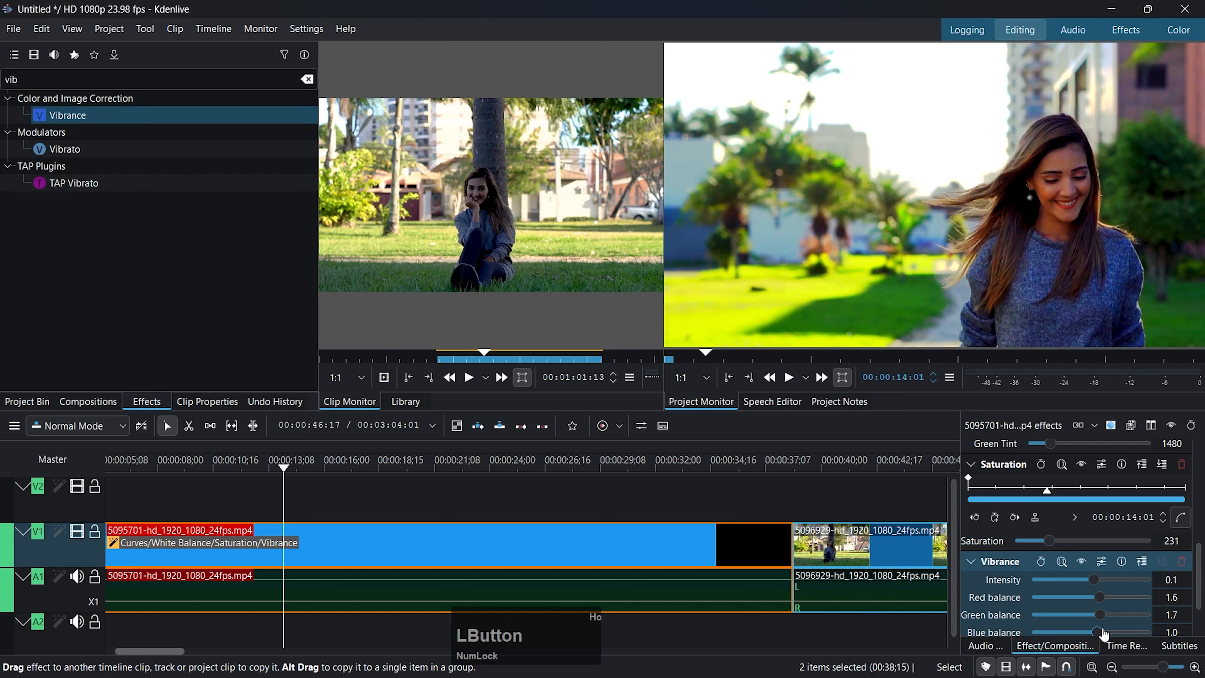
{"action": "left_click_drag", "start_coordinate": [1099, 634], "coordinate": [1107, 635]}
Step: Set the Saturation effect's saturation to 200
{"action": "left_click", "coordinate": [1041, 547]}
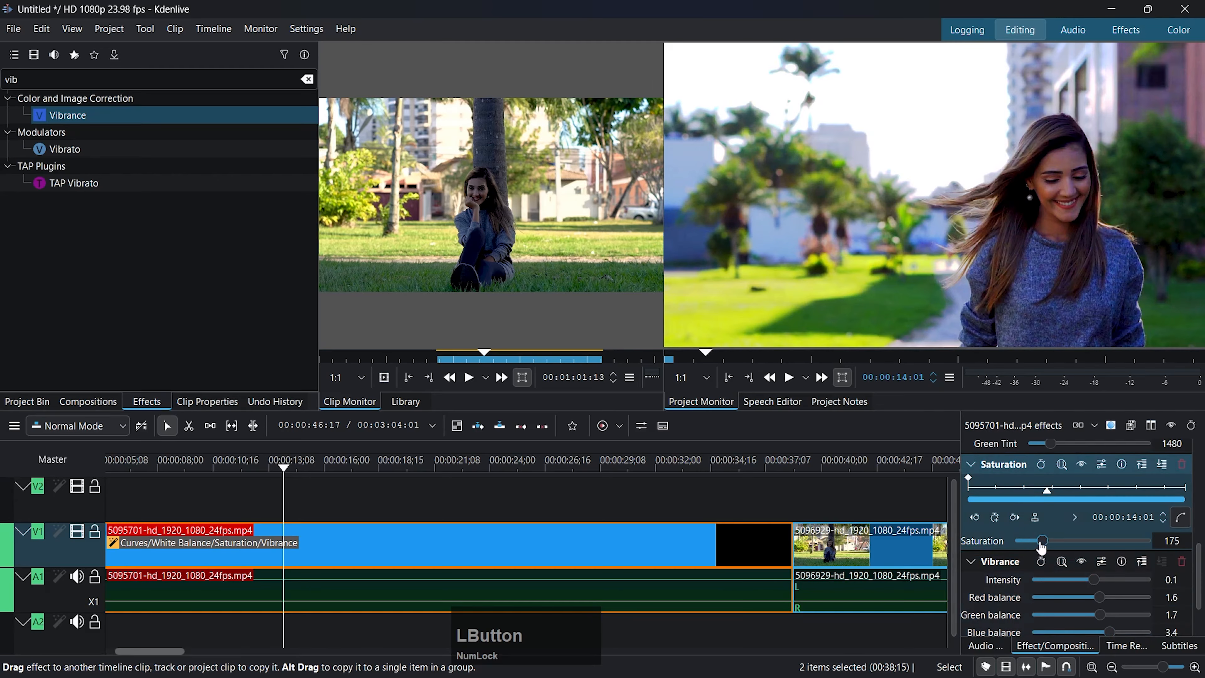
{"action": "left_click_drag", "start_coordinate": [1043, 542], "coordinate": [1047, 542]}
{"action": "left_click_drag", "start_coordinate": [1184, 540], "coordinate": [1127, 532]}
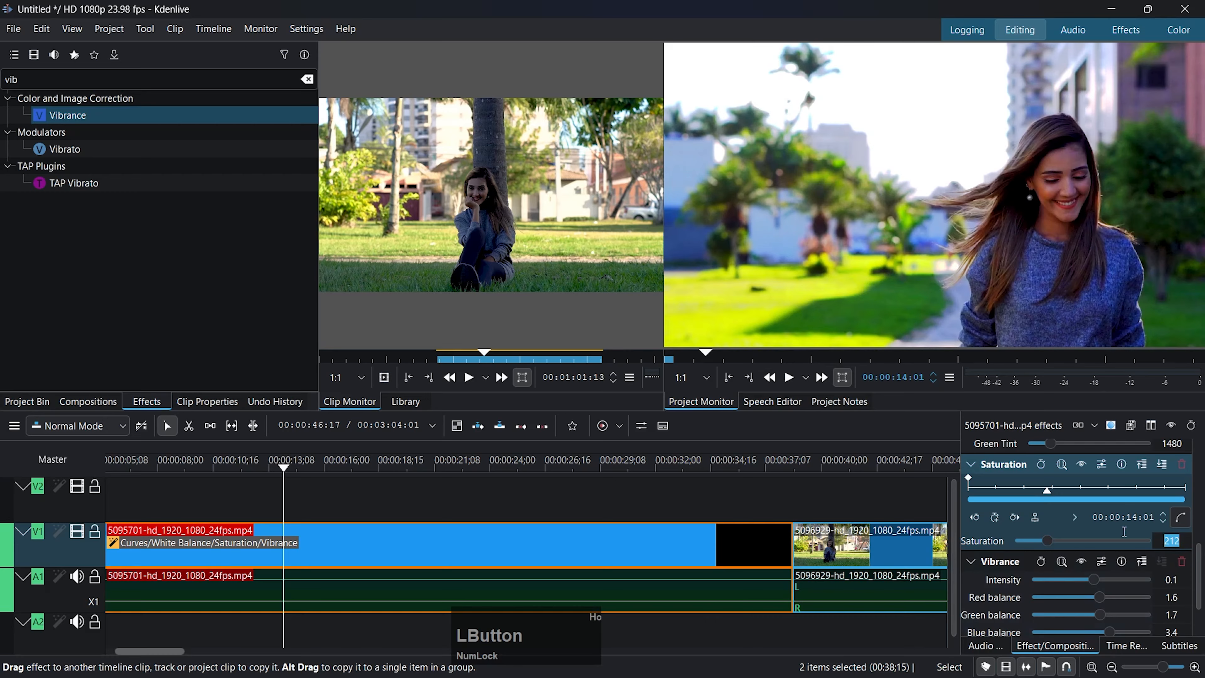
{"action": "type", "text": "200"}
{"action": "key", "text": "Return"}
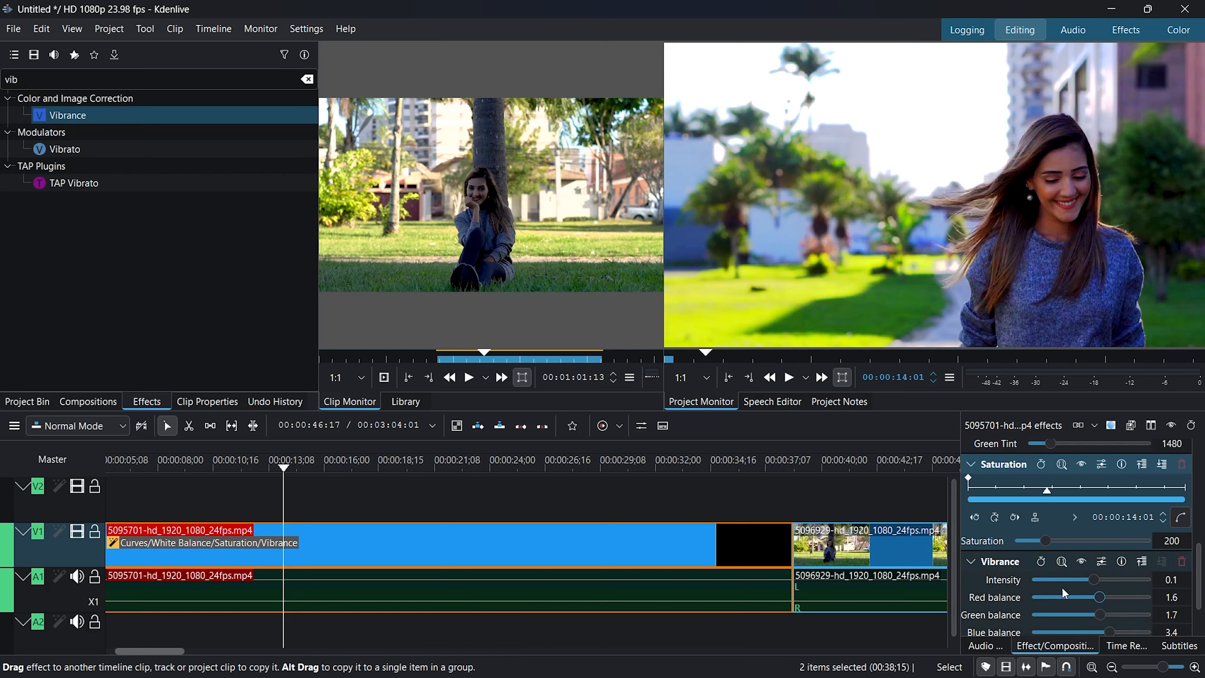
Step: Copy the 5095701 clip and paste its effects onto the 5096929 clip
{"action": "left_click_drag", "start_coordinate": [284, 467], "coordinate": [452, 493]}
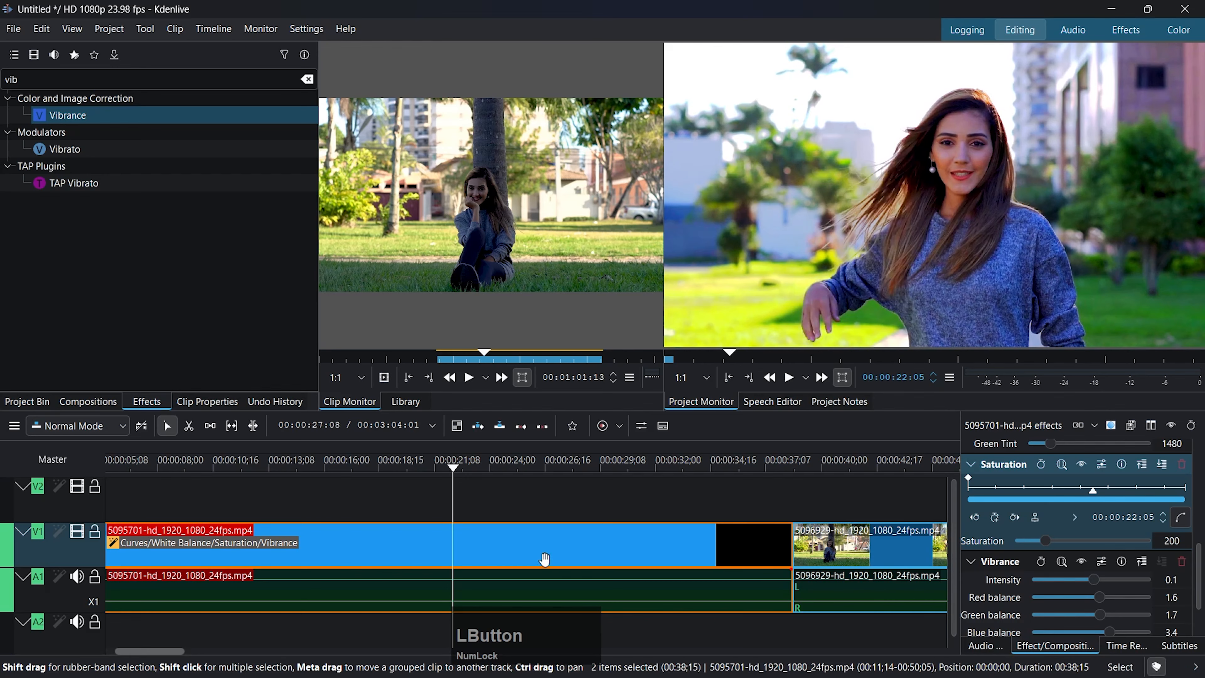
{"action": "right_click", "coordinate": [520, 552]}
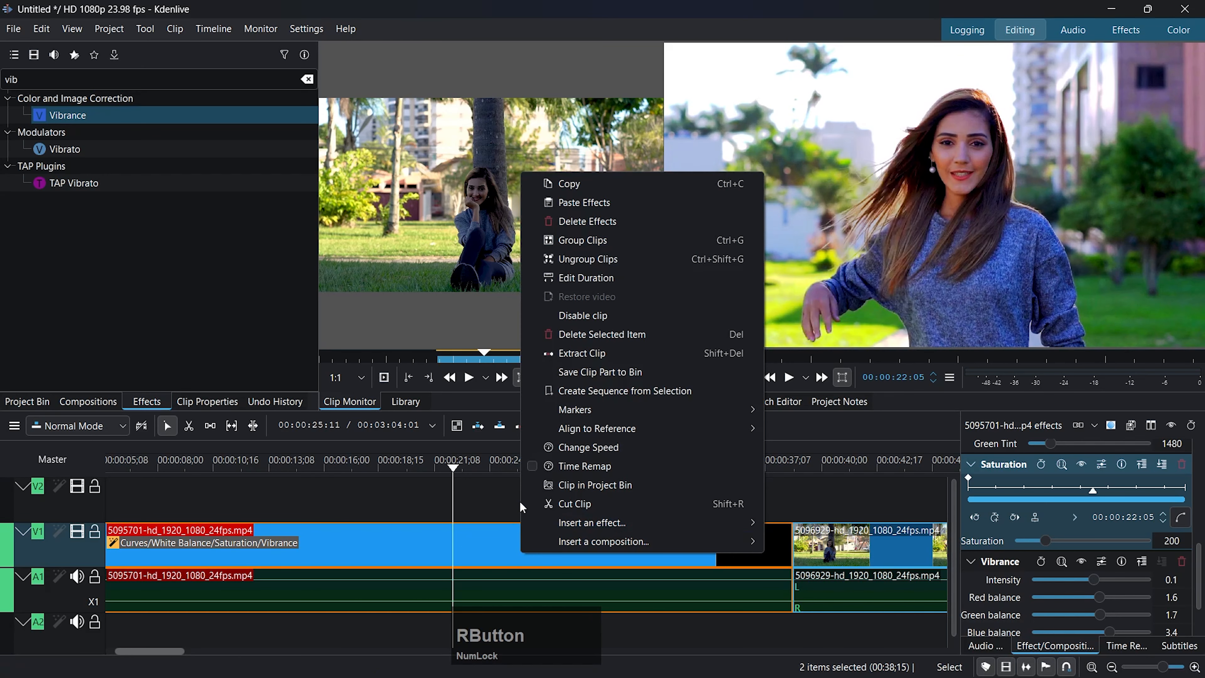
{"action": "left_click", "coordinate": [538, 467]}
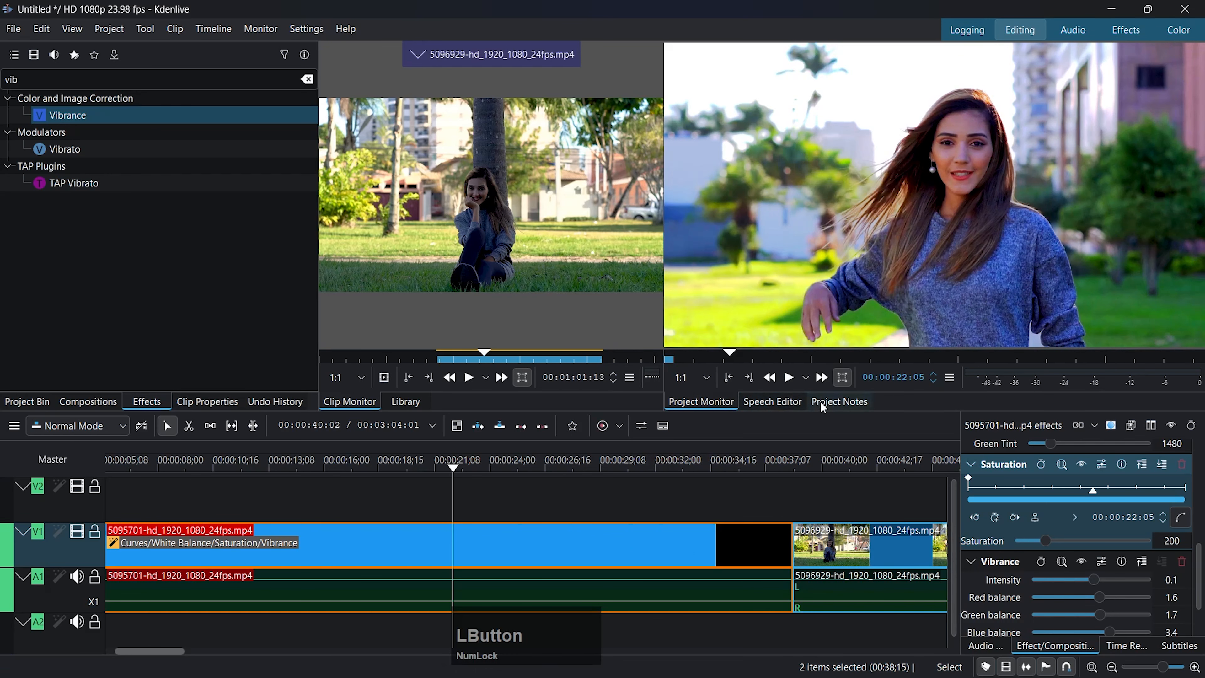
{"action": "left_click", "coordinate": [839, 463]}
{"action": "right_click", "coordinate": [893, 534]}
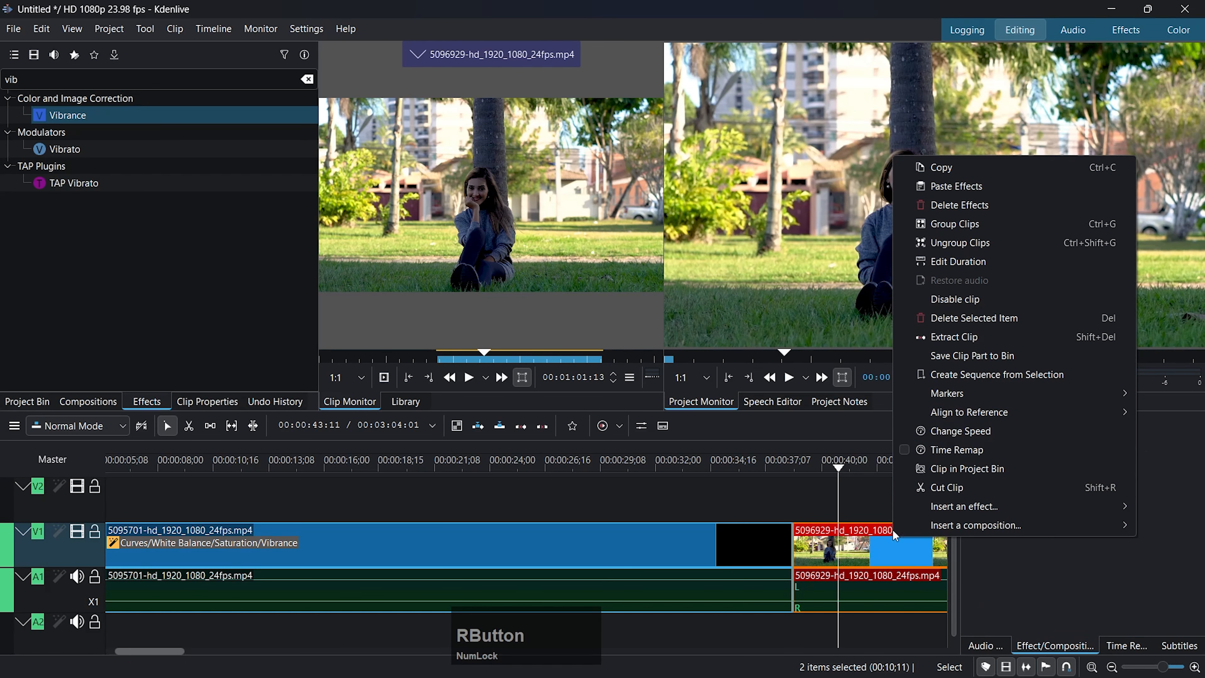
{"action": "left_click", "coordinate": [946, 185]}
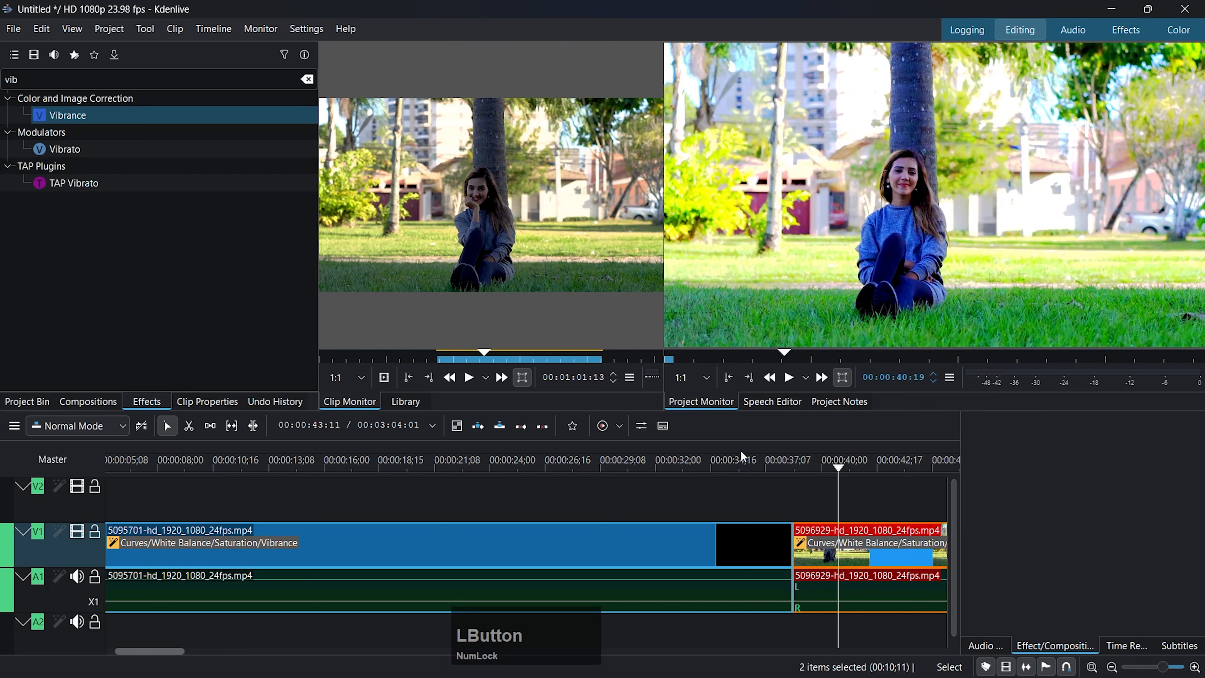
Step: Compare the color correction of both clips by viewing the frames at 00:00:33:09 and 00:00:41:11
{"action": "left_click", "coordinate": [684, 470]}
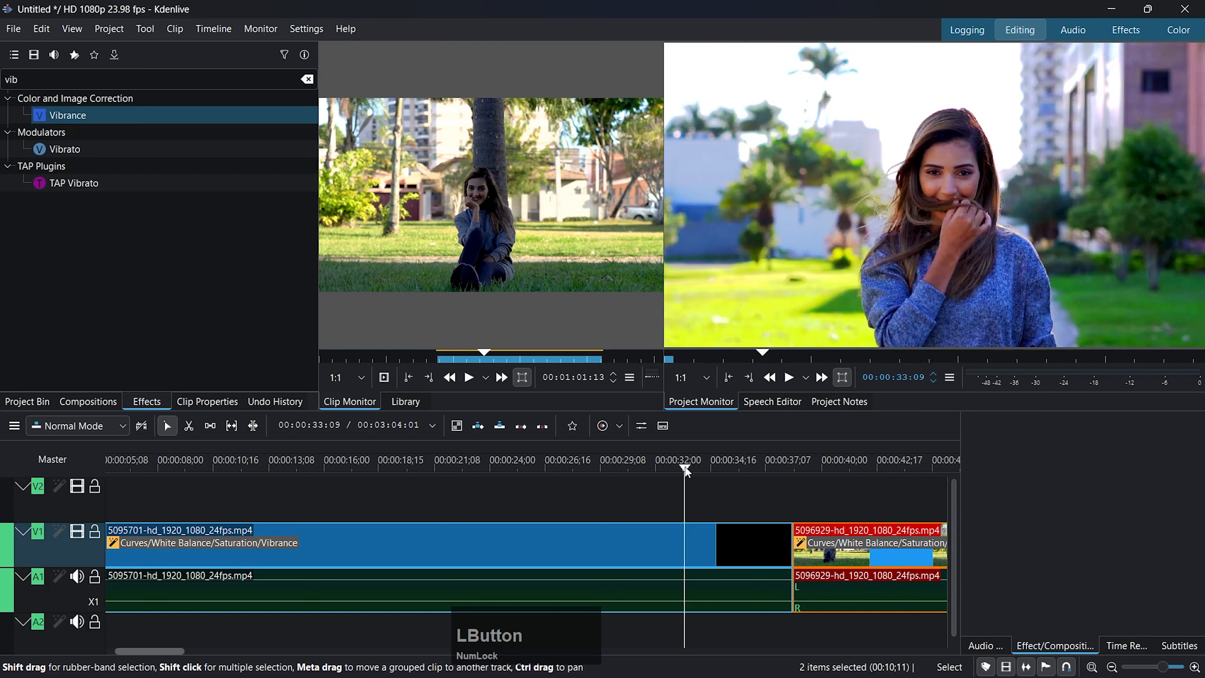
{"action": "left_click", "coordinate": [726, 526]}
{"action": "left_click", "coordinate": [851, 463]}
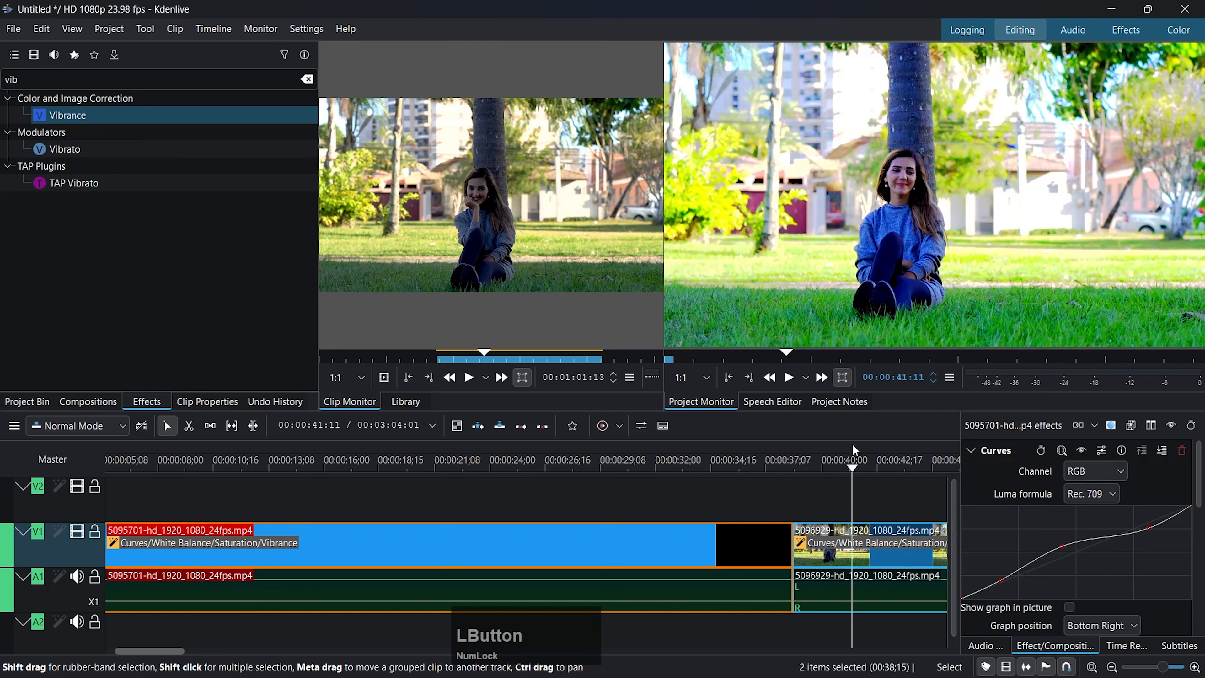
Step: Select the second clip on V1 and compare the look of the two graded clips in the timeline
{"action": "left_click", "coordinate": [874, 544]}
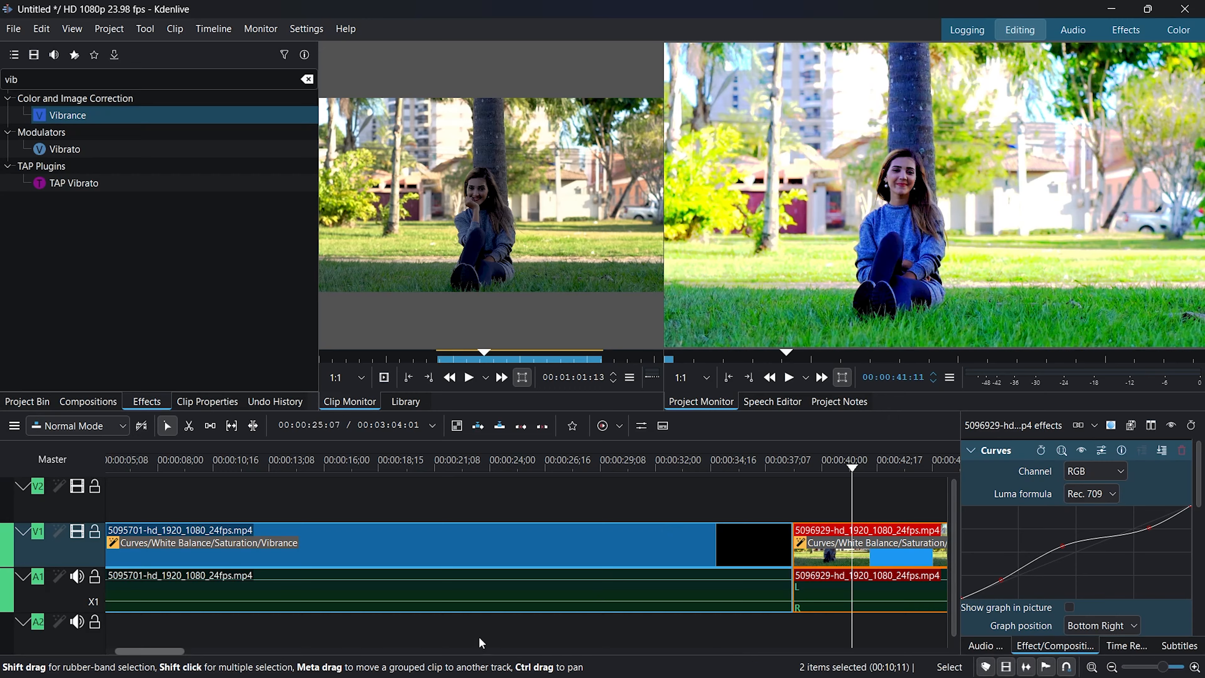
{"action": "left_click", "coordinate": [531, 454]}
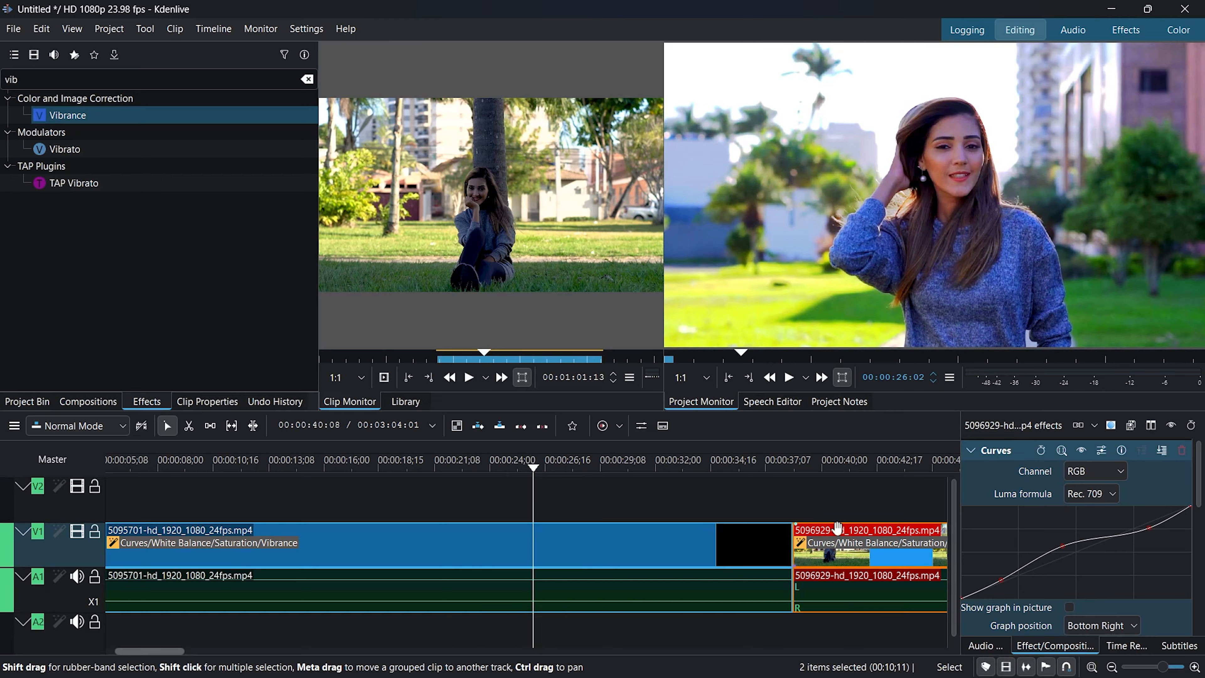
{"action": "left_click", "coordinate": [872, 456]}
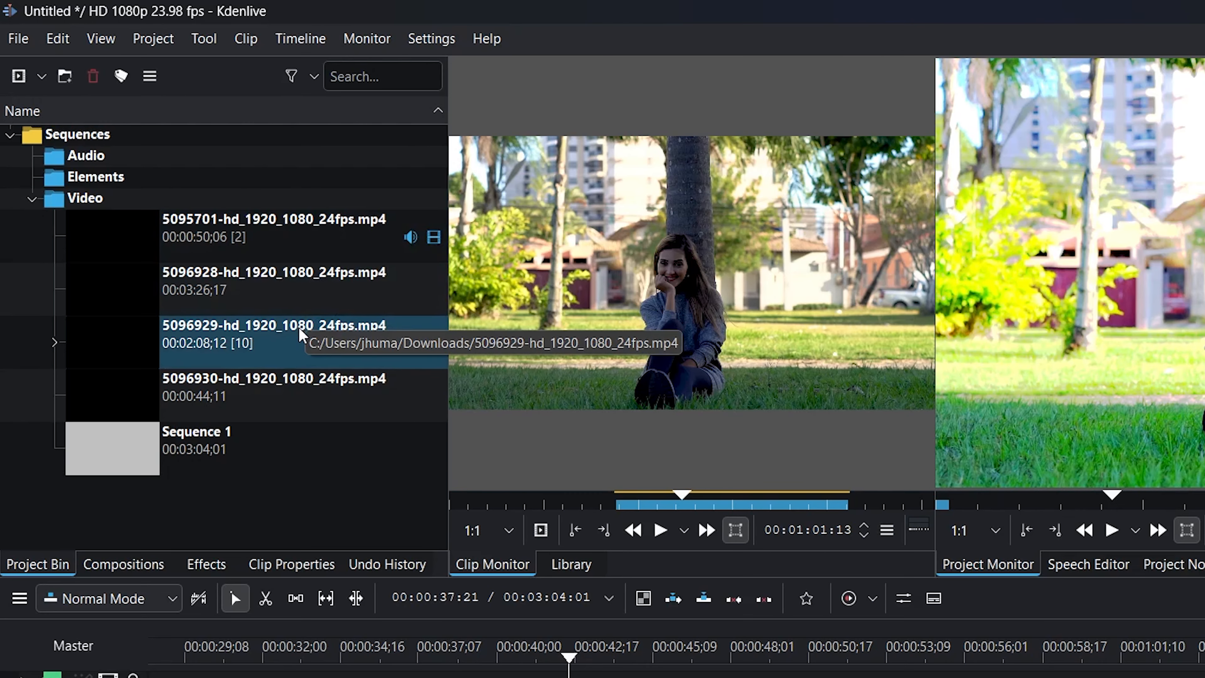
Step: Enable the proxy for the clip 5095701-hd_1920_1080_24fps.mp4 in the project bin
{"action": "left_click", "coordinate": [322, 226]}
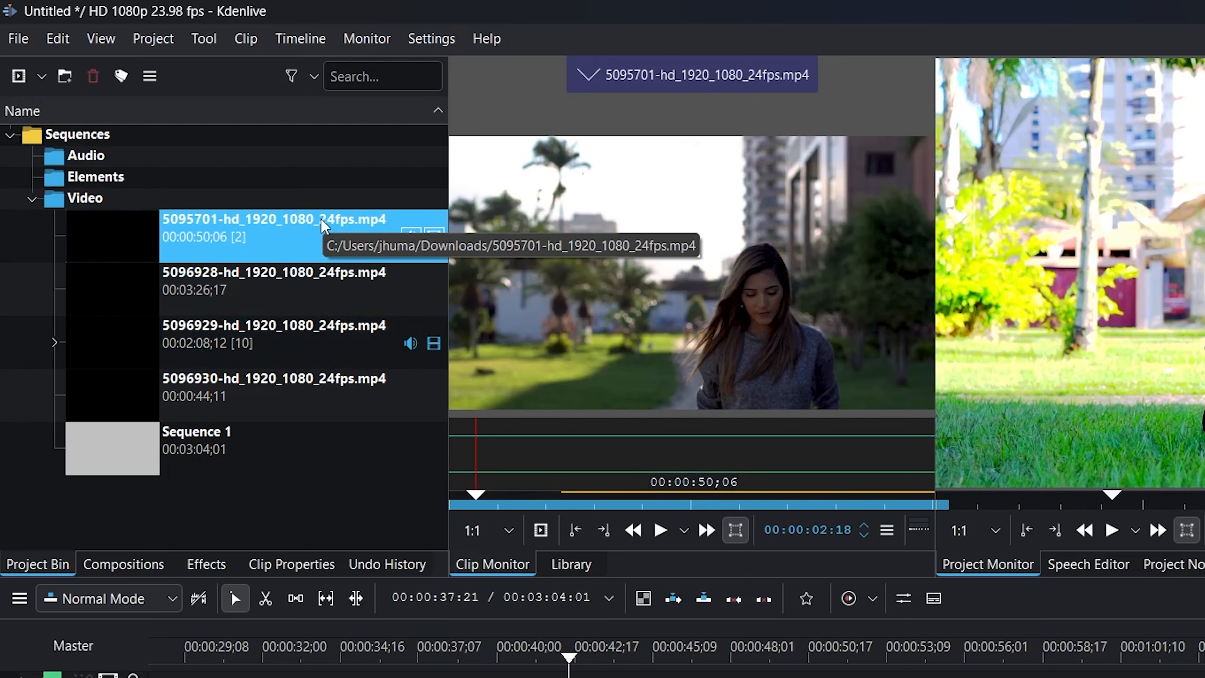
{"action": "right_click", "coordinate": [323, 226]}
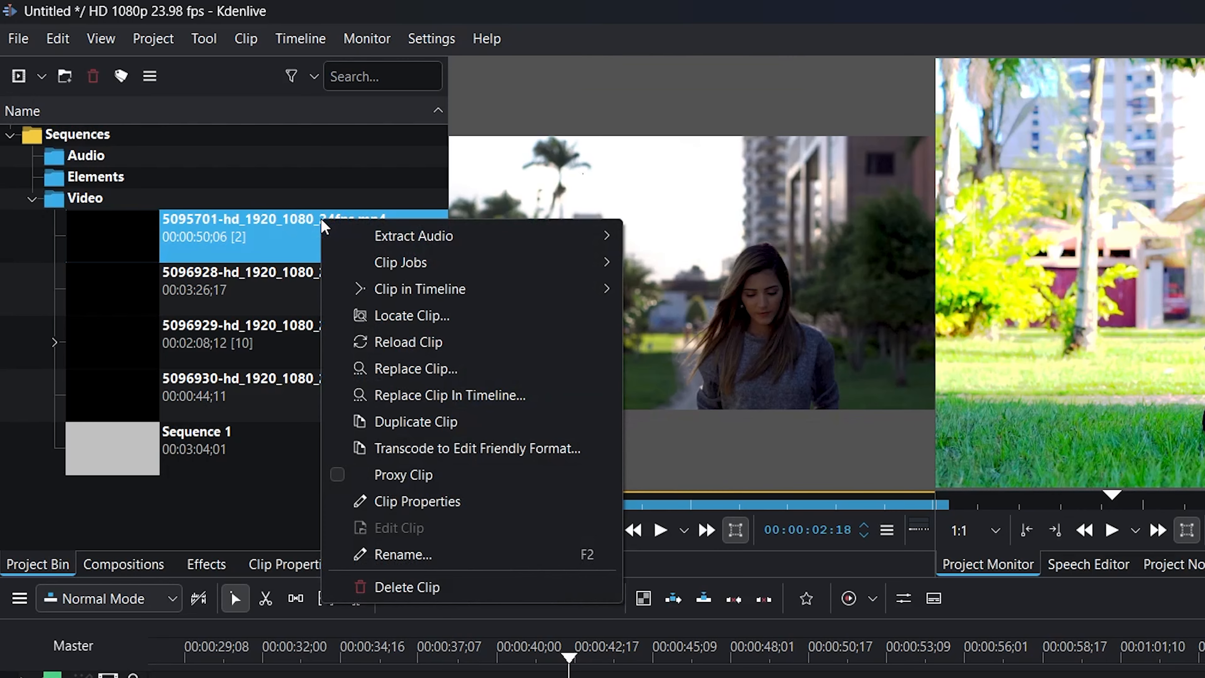
{"action": "left_click", "coordinate": [343, 476]}
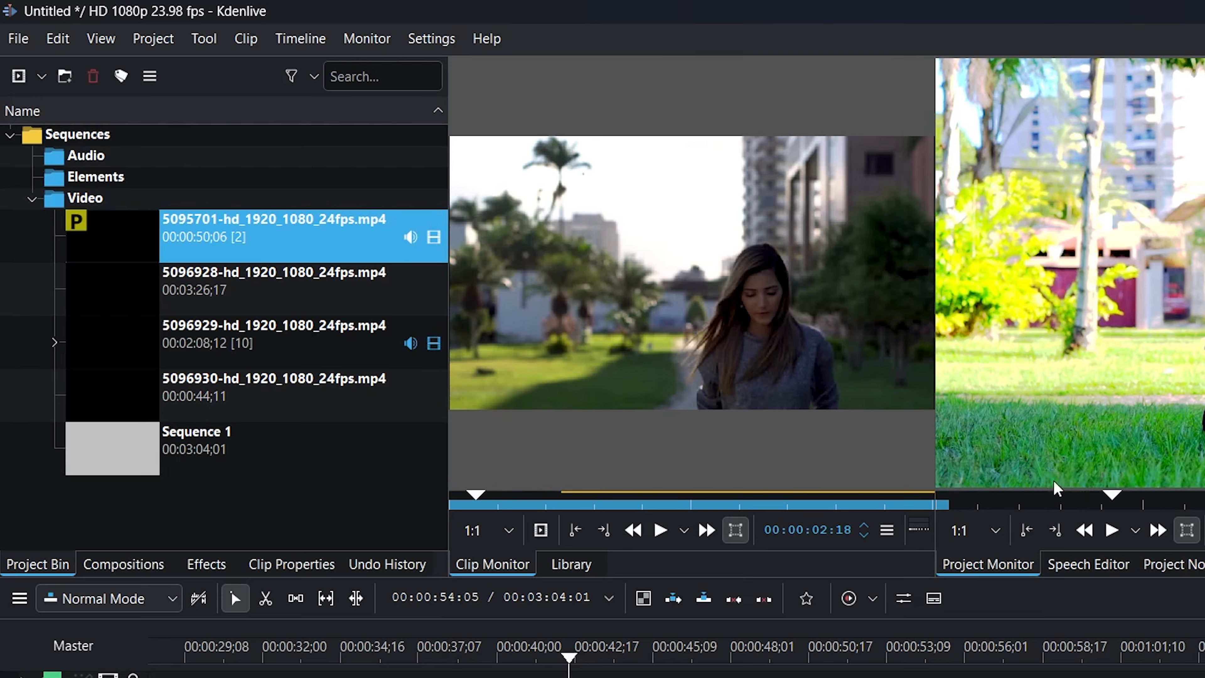
Step: Disable the proxy for 5095701-hd_1920_1080_24fps.mp4 and select the clip 5096928-hd_1920_1080_24fps.mp4
{"action": "right_click", "coordinate": [360, 237]}
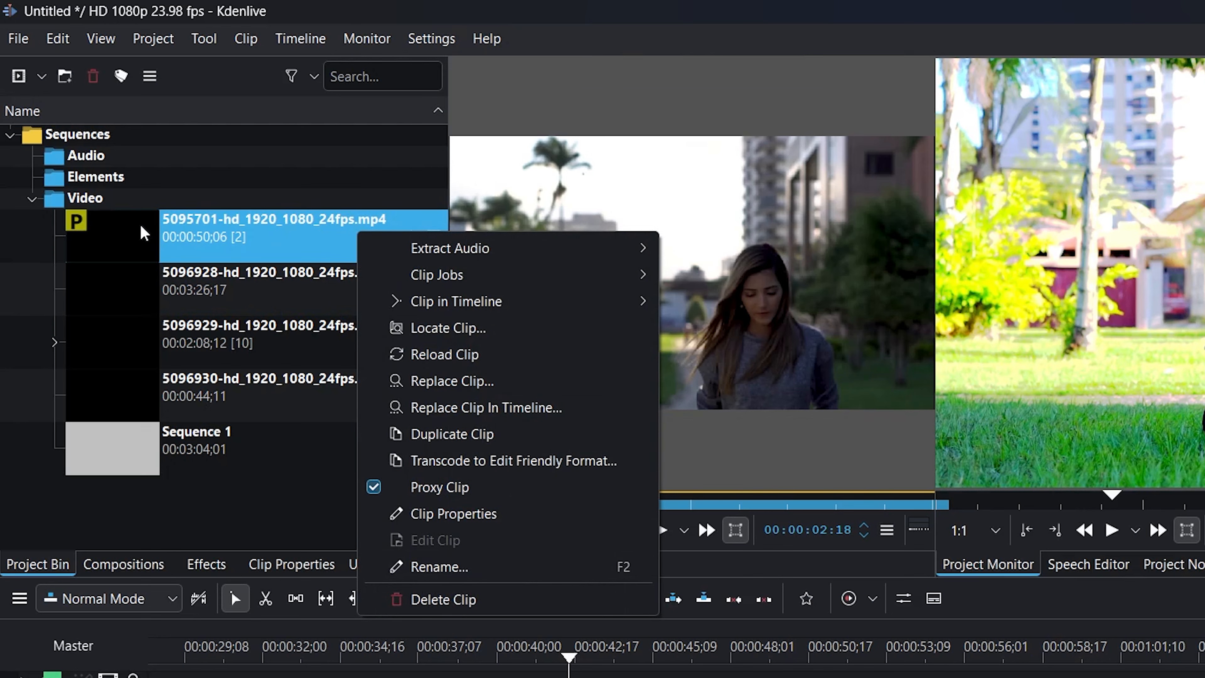
{"action": "left_click", "coordinate": [373, 489]}
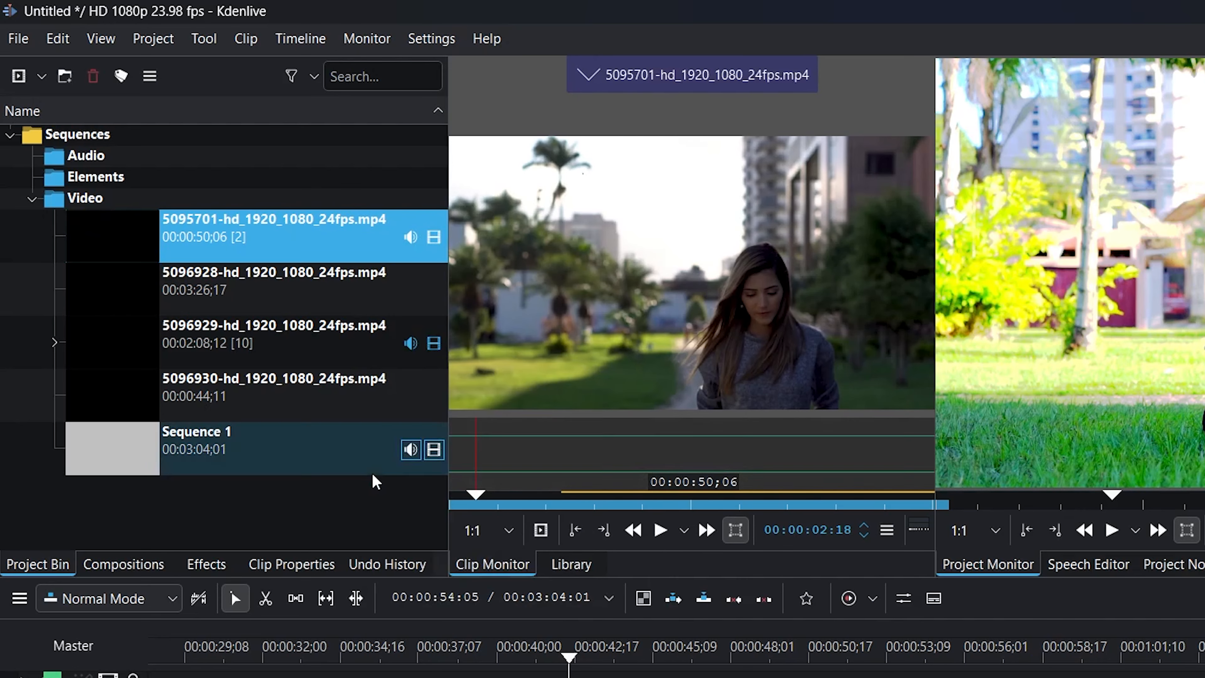
{"action": "left_click", "coordinate": [298, 291]}
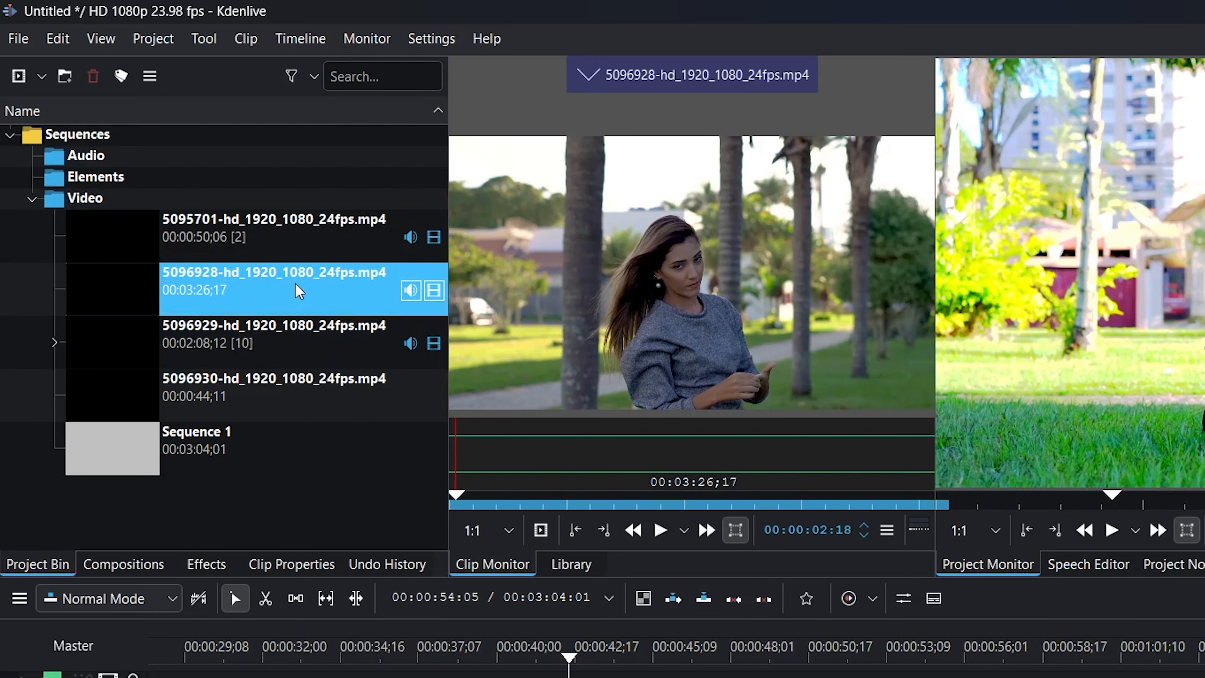
{"action": "left_click", "coordinate": [303, 240]}
{"action": "right_click", "coordinate": [303, 238]}
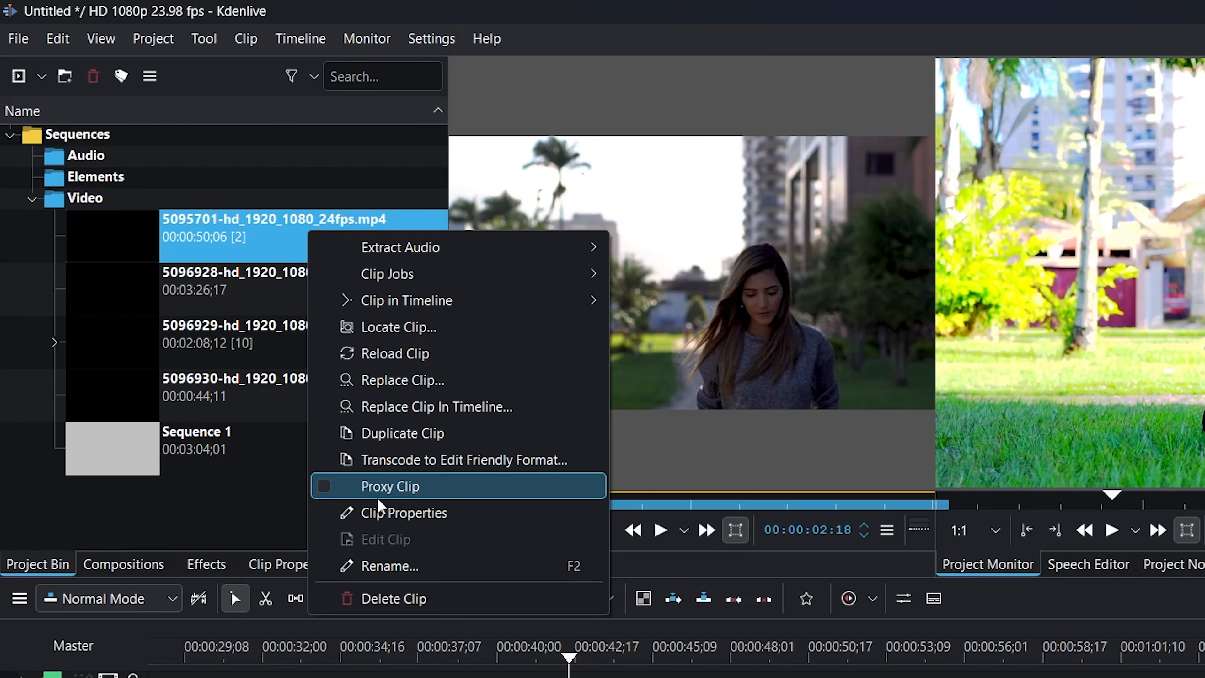
{"action": "left_click", "coordinate": [230, 591]}
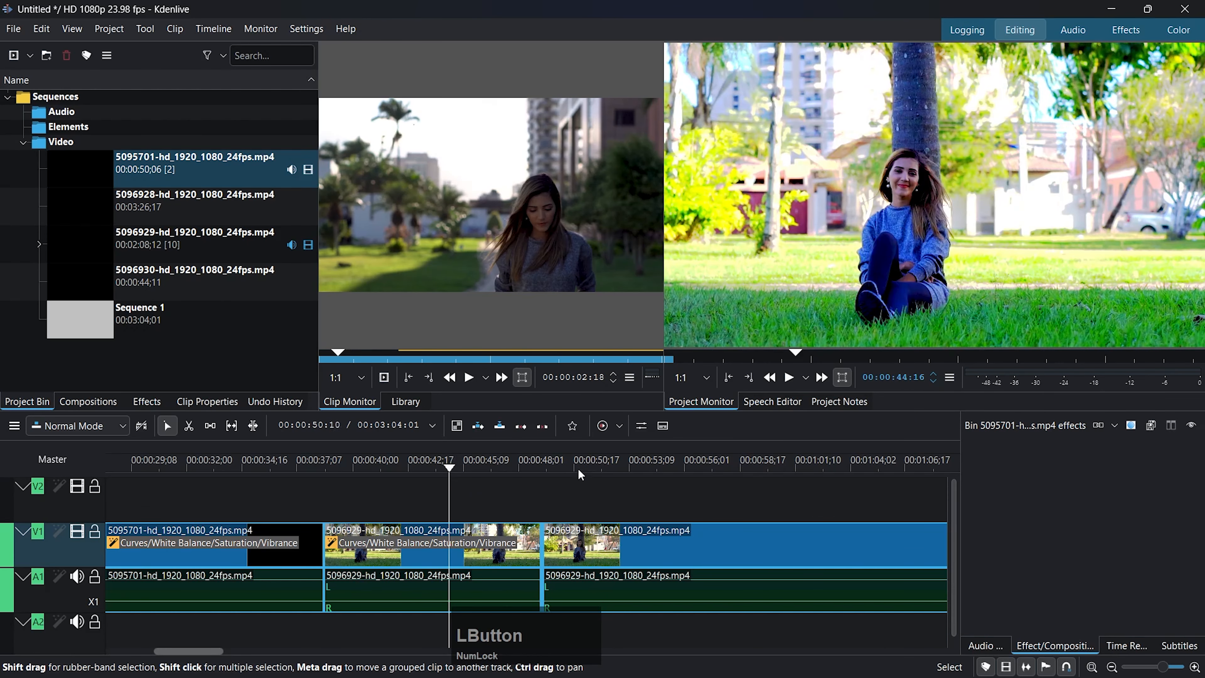
Step: Try pasting the Curves, White Balance, Saturation and Vibrance effects onto the third clip on V1, and undo it
{"action": "left_click", "coordinate": [602, 458]}
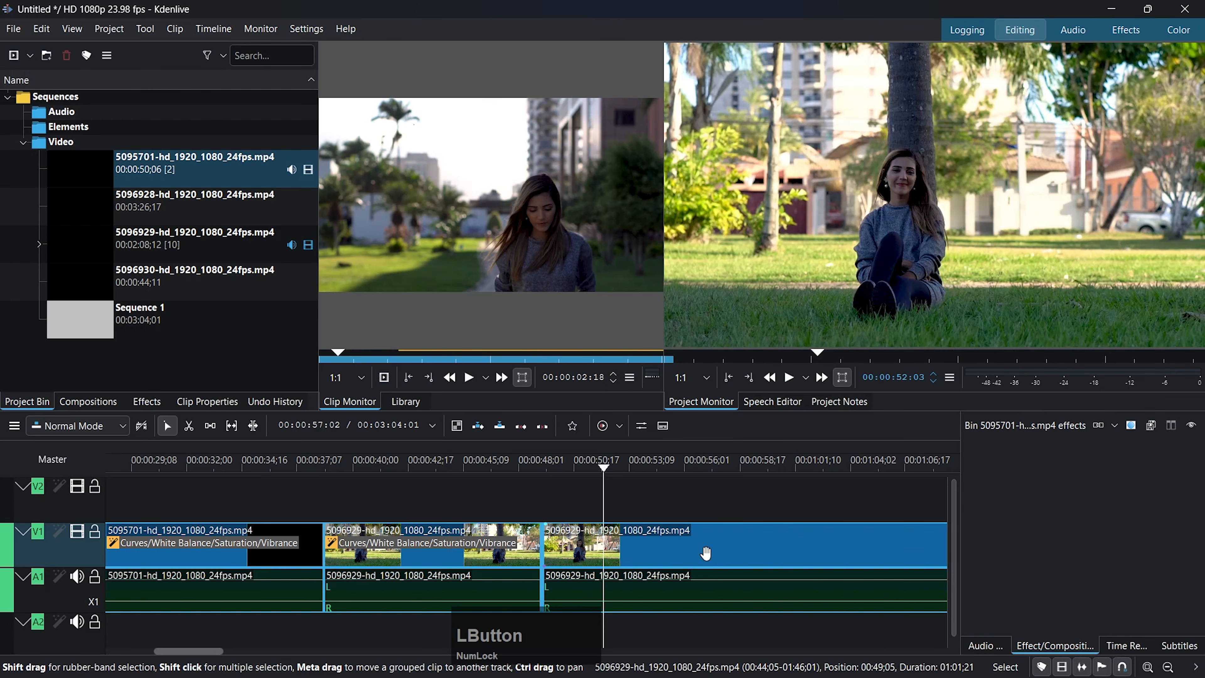
{"action": "right_click", "coordinate": [707, 555]}
{"action": "left_click", "coordinate": [798, 205]}
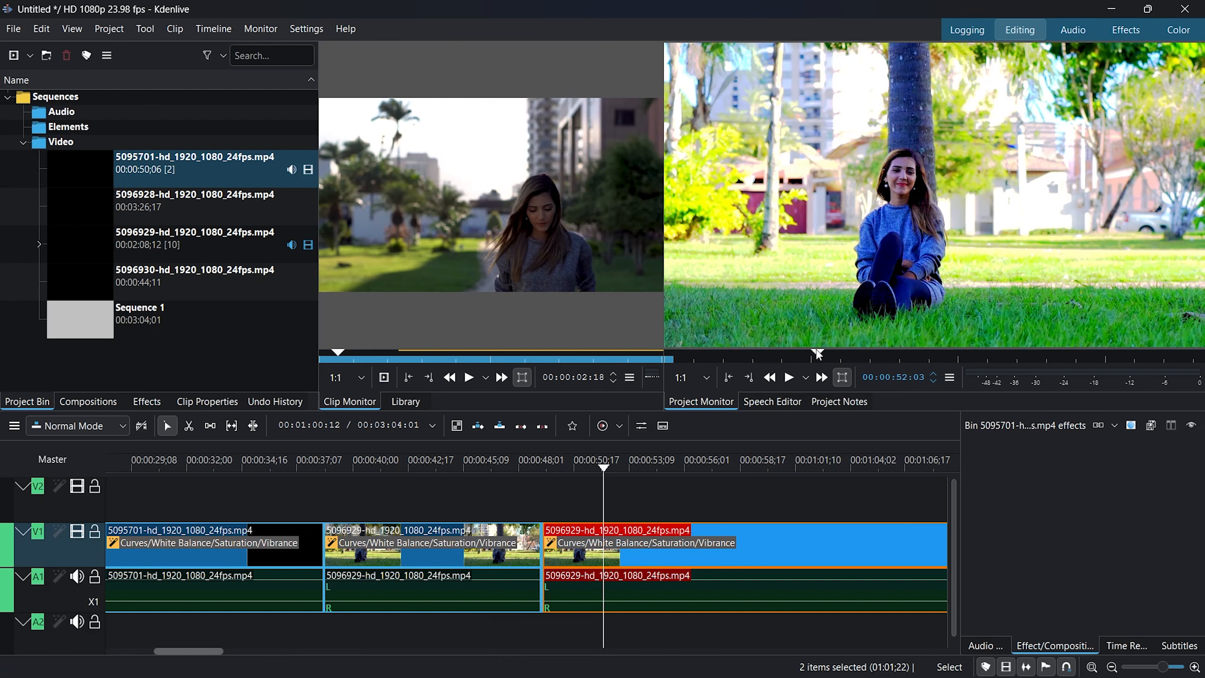
{"action": "key", "text": "ctrl+z"}
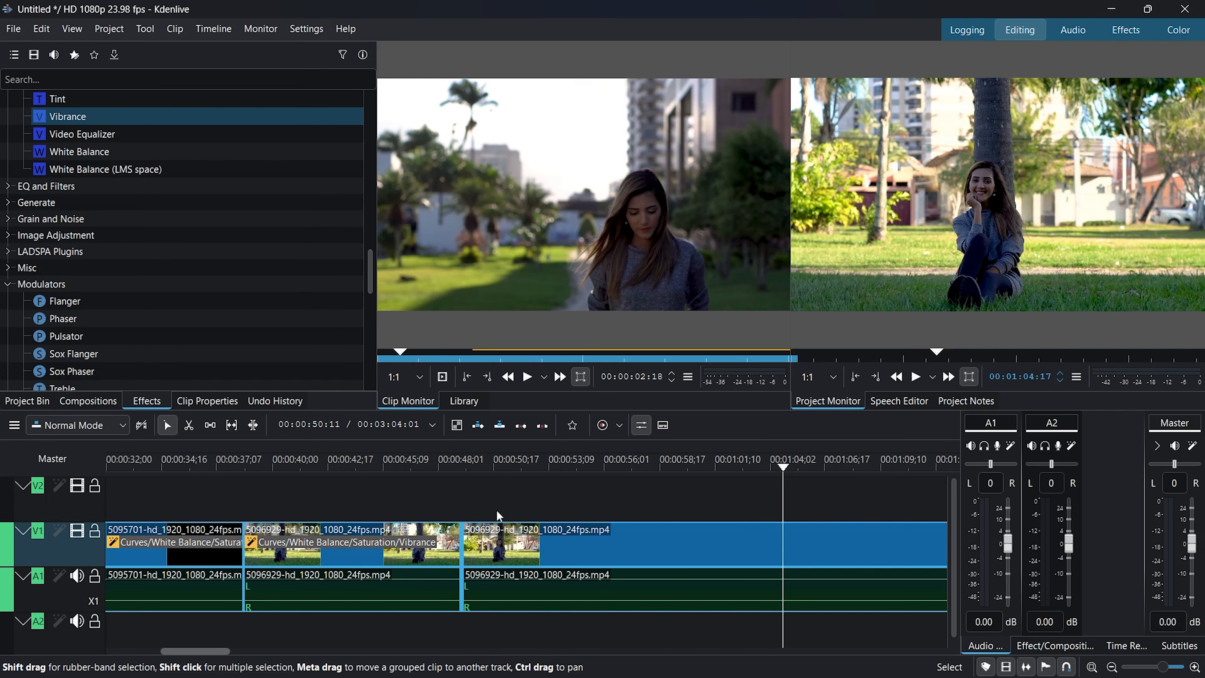
Step: Collapse the expanded Color and Image Correction, EQ and Filters, Modulators and TAP Plugins categories in the effects list
{"action": "left_click", "coordinate": [520, 496]}
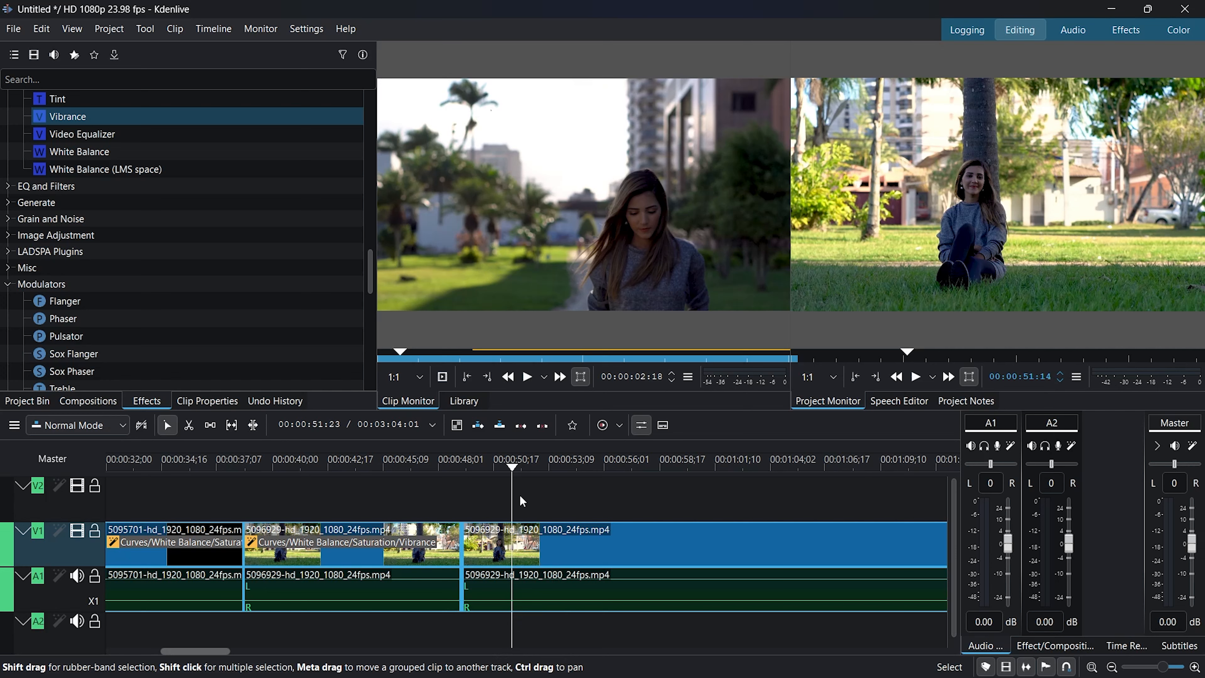
{"action": "scroll", "coordinate": [12, 187], "scroll_direction": "up", "scroll_amount": 10}
{"action": "left_click", "coordinate": [9, 183]}
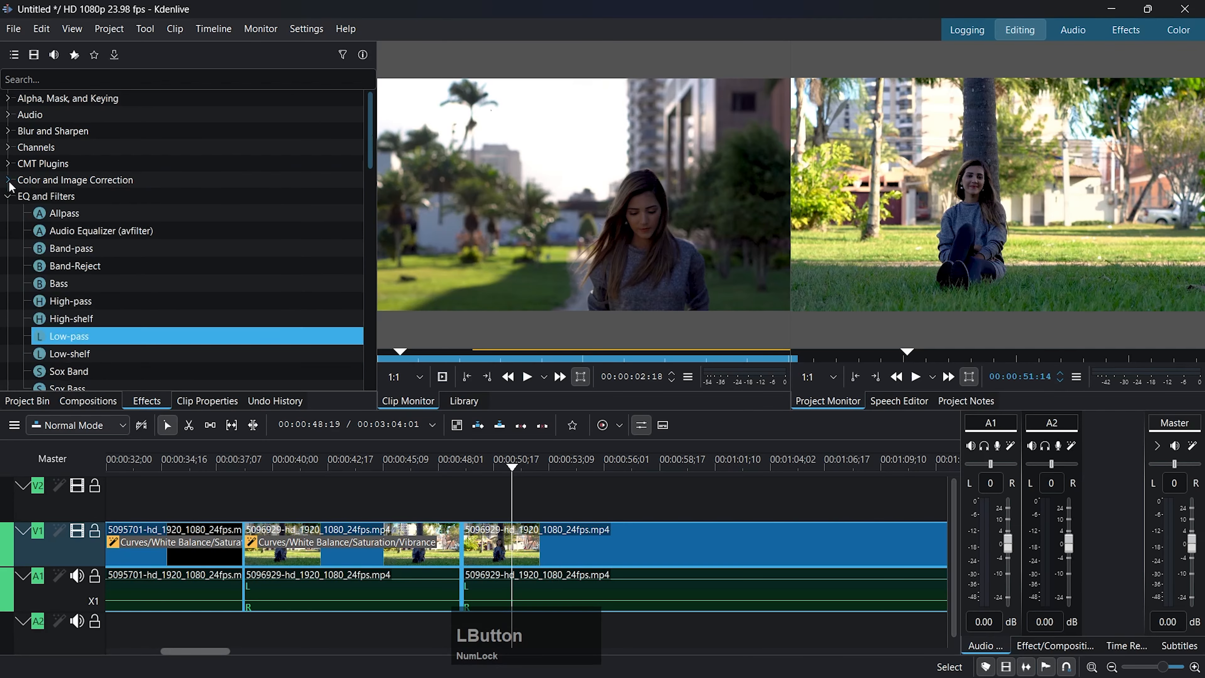
{"action": "left_click", "coordinate": [8, 196]}
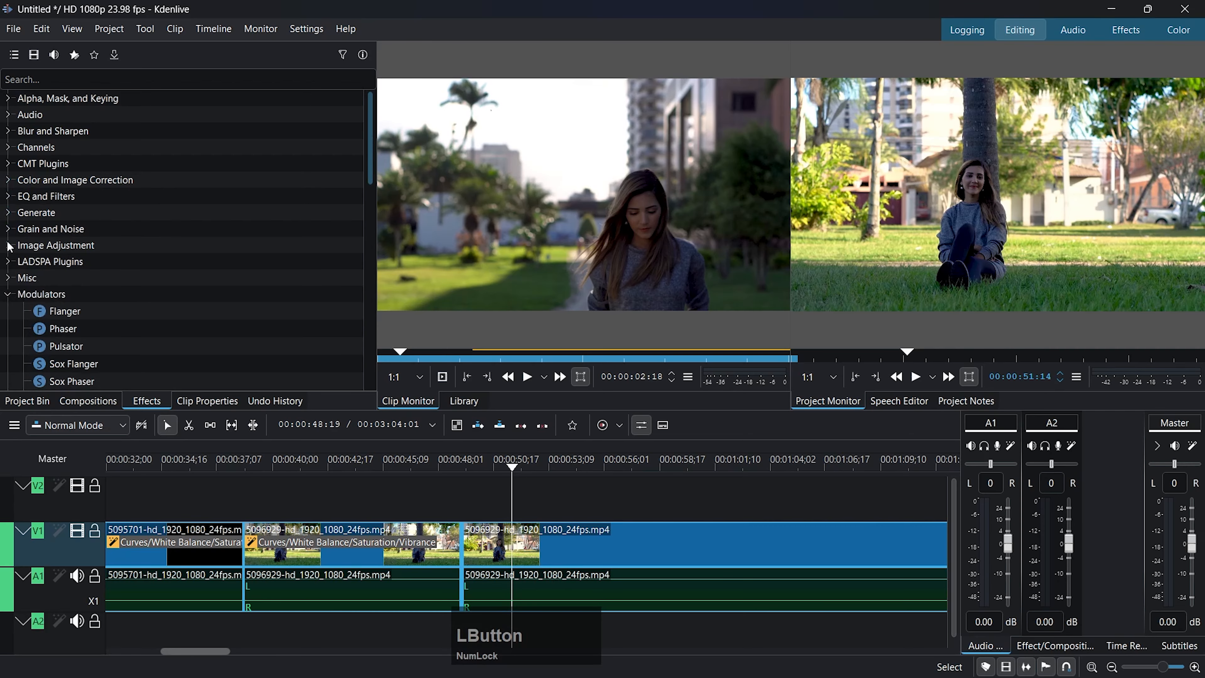
{"action": "left_click", "coordinate": [8, 294]}
{"action": "scroll", "coordinate": [44, 216], "scroll_direction": "up", "scroll_amount": 2}
{"action": "scroll", "coordinate": [57, 274], "scroll_direction": "down", "scroll_amount": 2}
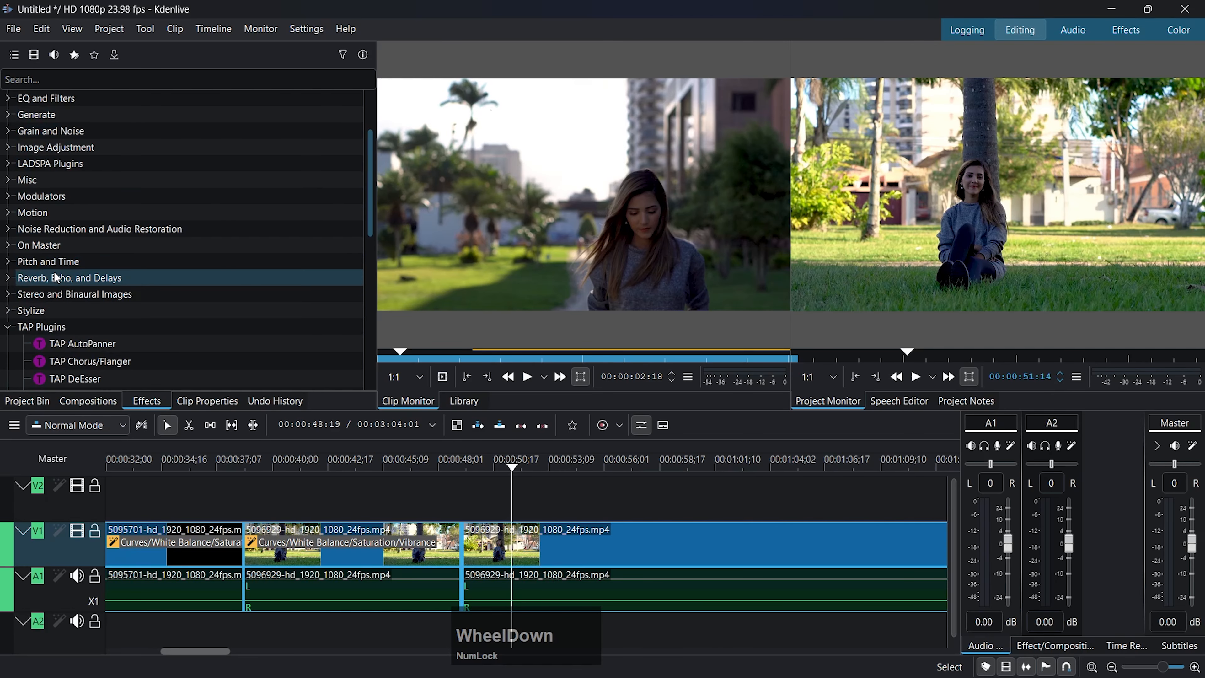
{"action": "left_click", "coordinate": [9, 327]}
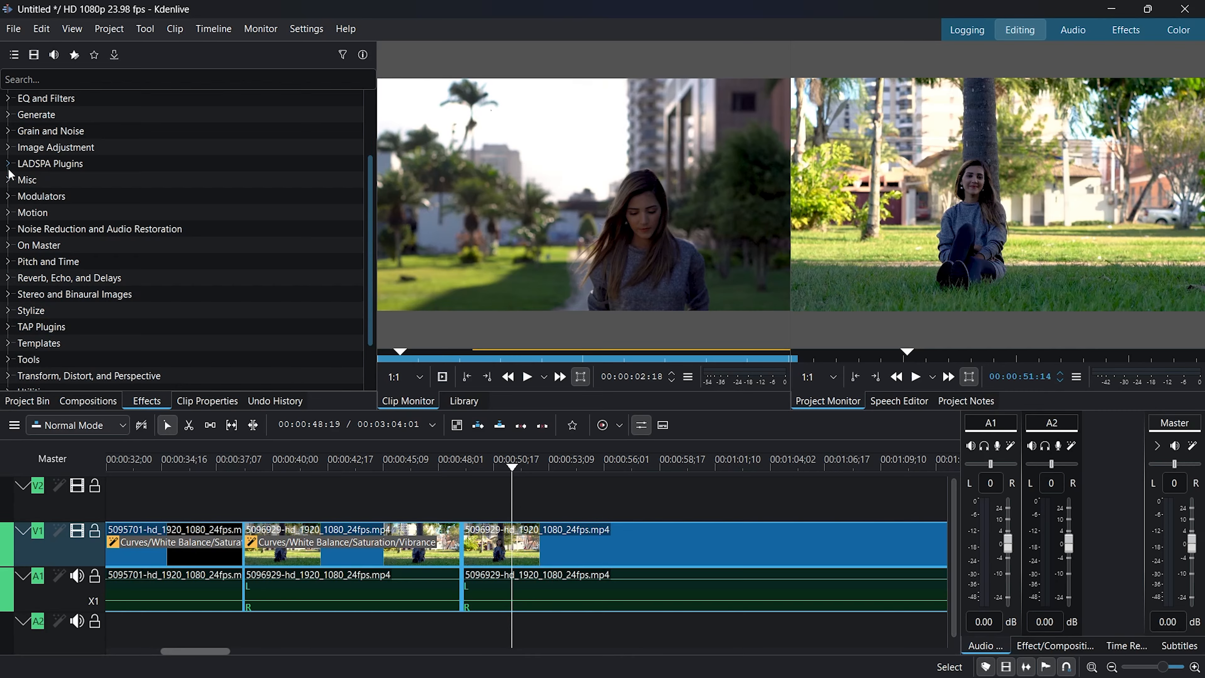
{"action": "scroll", "coordinate": [37, 184], "scroll_direction": "up", "scroll_amount": 1}
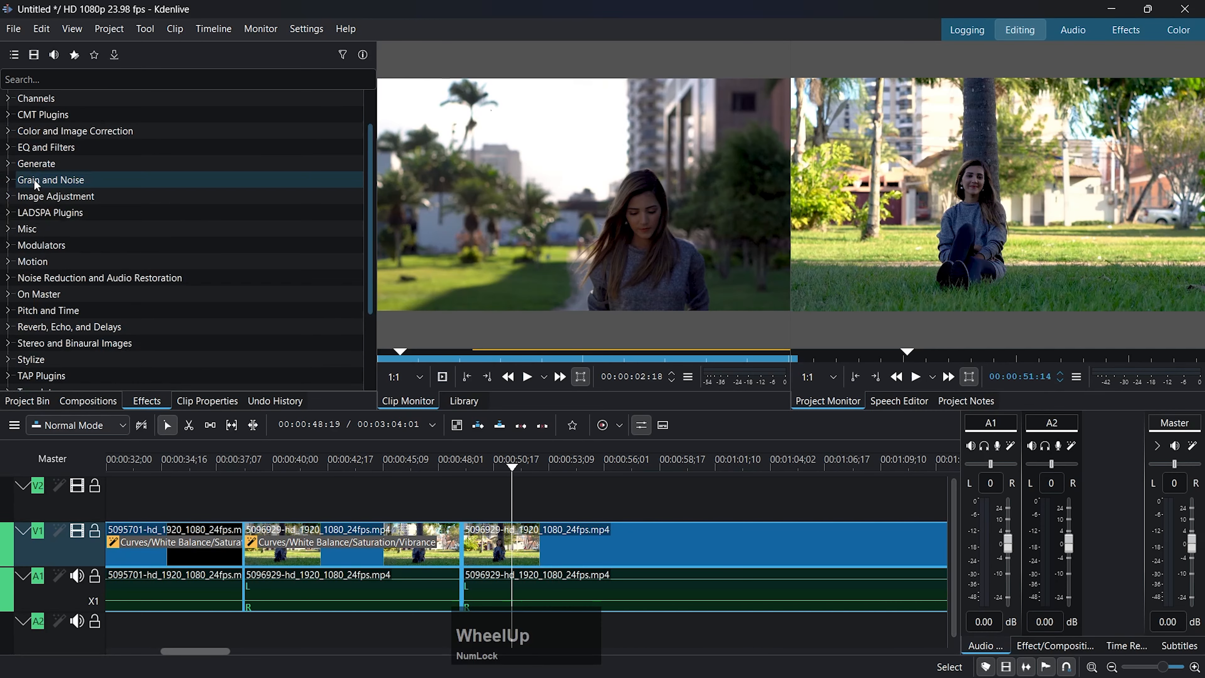
Step: Examine the audio effects in the EQ and Filters category, including Band-pass and High-pass
{"action": "left_click", "coordinate": [8, 148]}
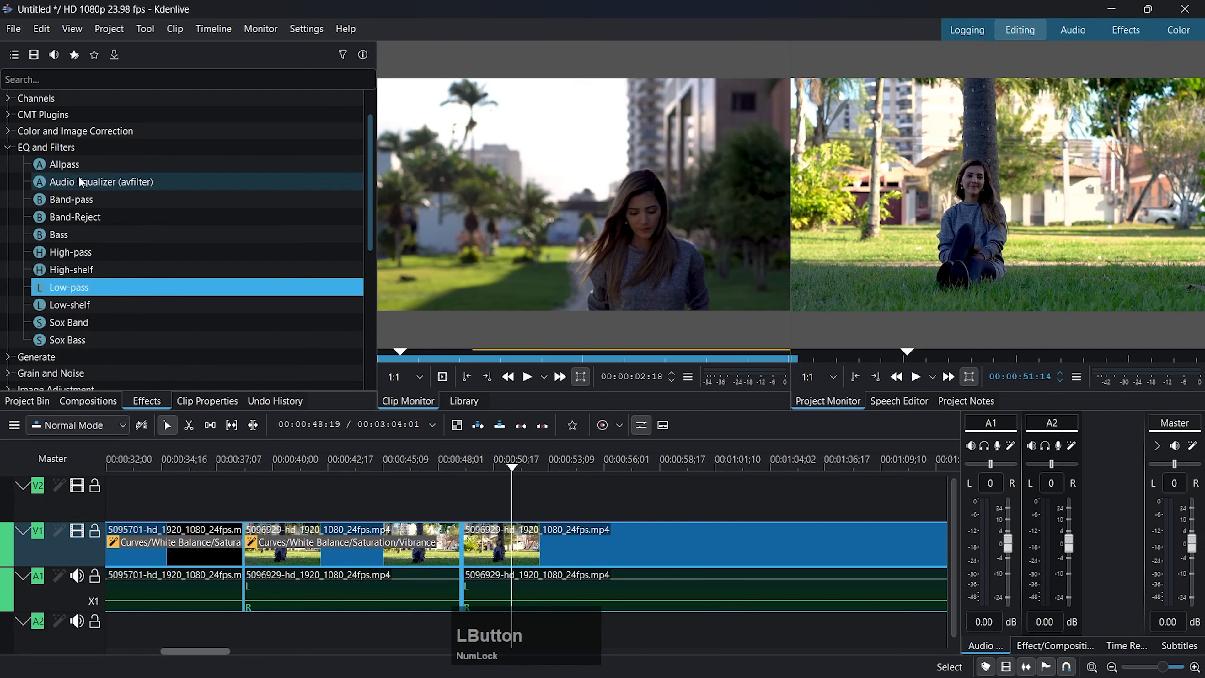
{"action": "left_click", "coordinate": [170, 183]}
{"action": "left_click", "coordinate": [140, 196]}
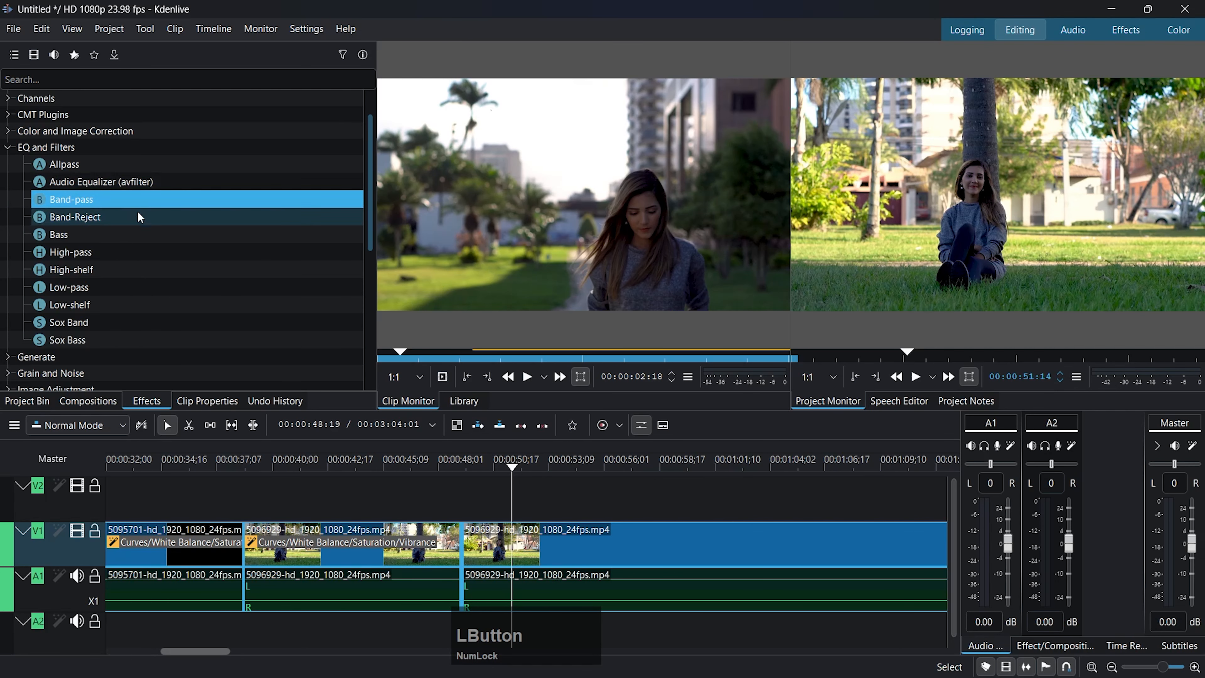
{"action": "left_click", "coordinate": [105, 257]}
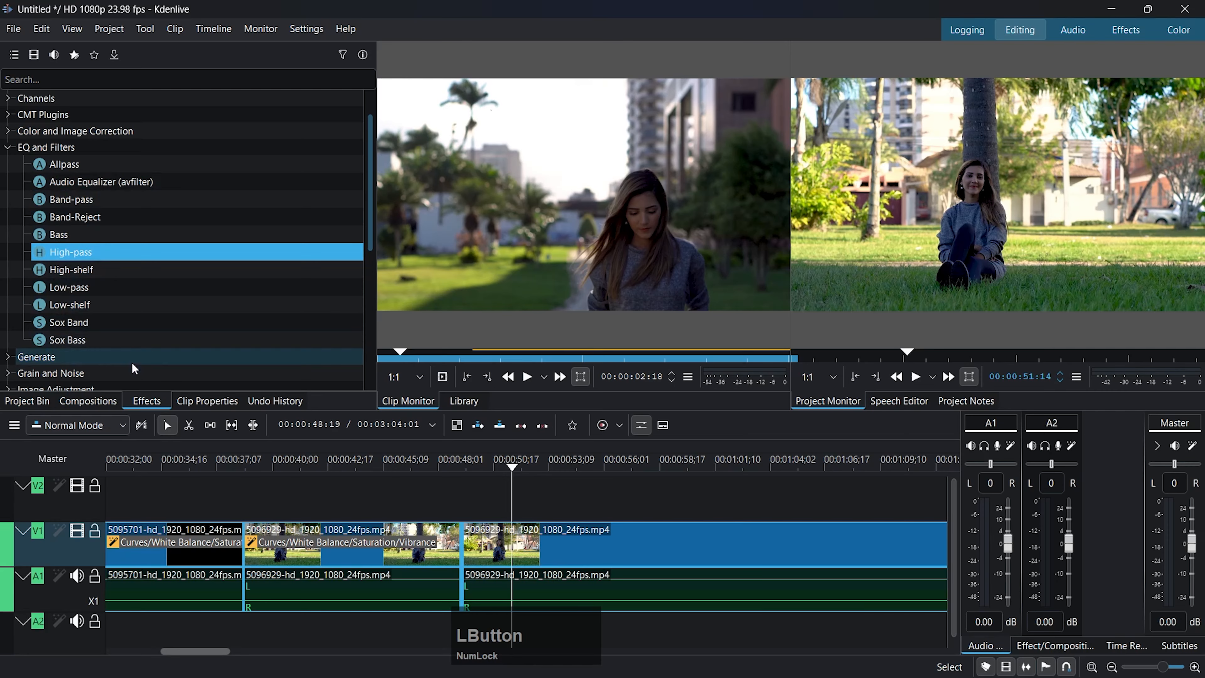
{"action": "left_click", "coordinate": [8, 149]}
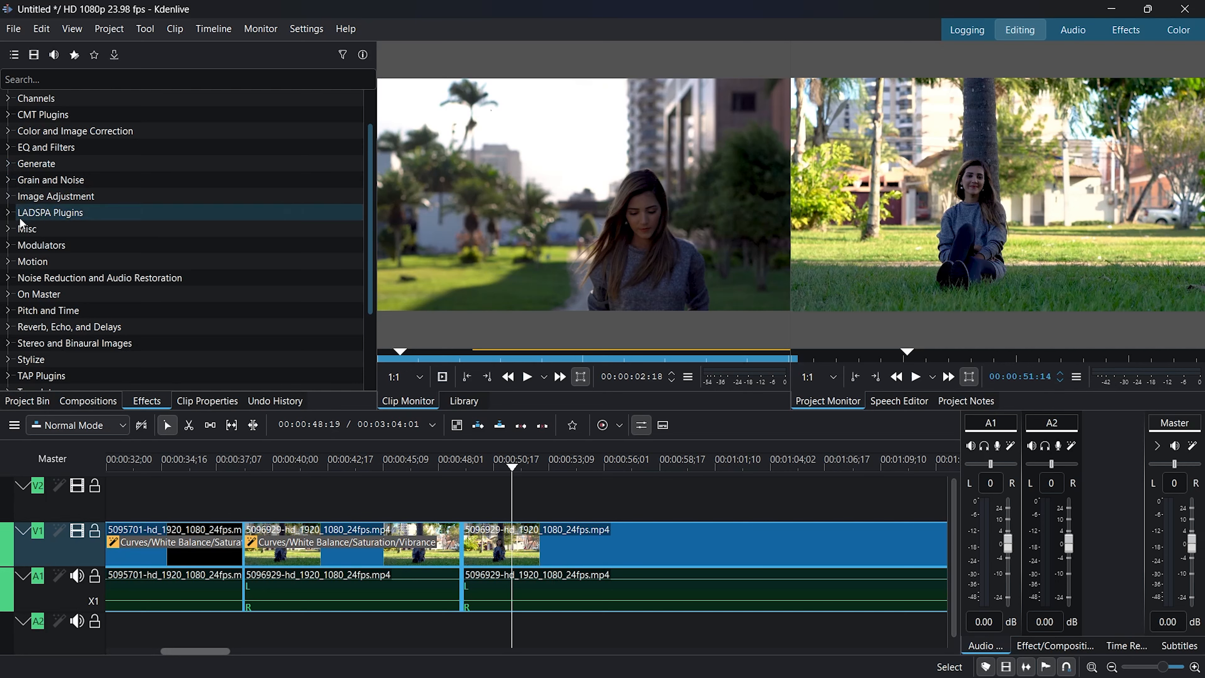
Step: Examine the audio effects under Reverb, Echo, and Delays, Stereo and Binaural Images, and Volume and Dynamics
{"action": "left_click", "coordinate": [8, 328]}
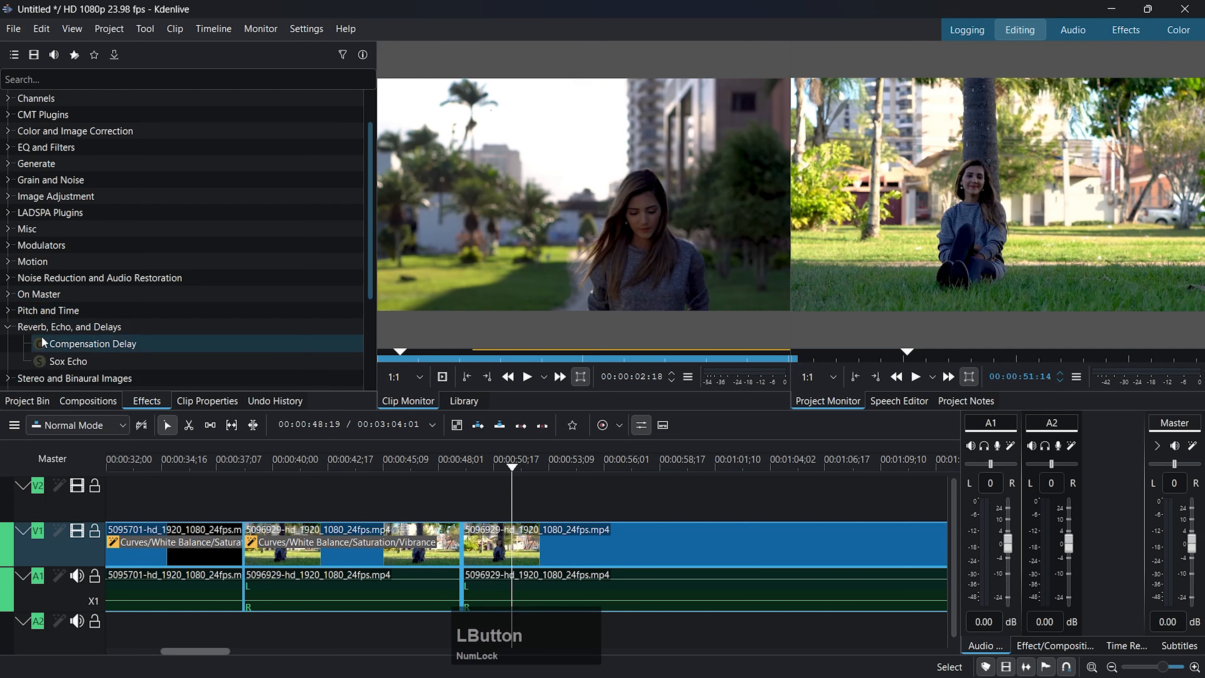
{"action": "scroll", "coordinate": [78, 348], "scroll_direction": "down", "scroll_amount": 1}
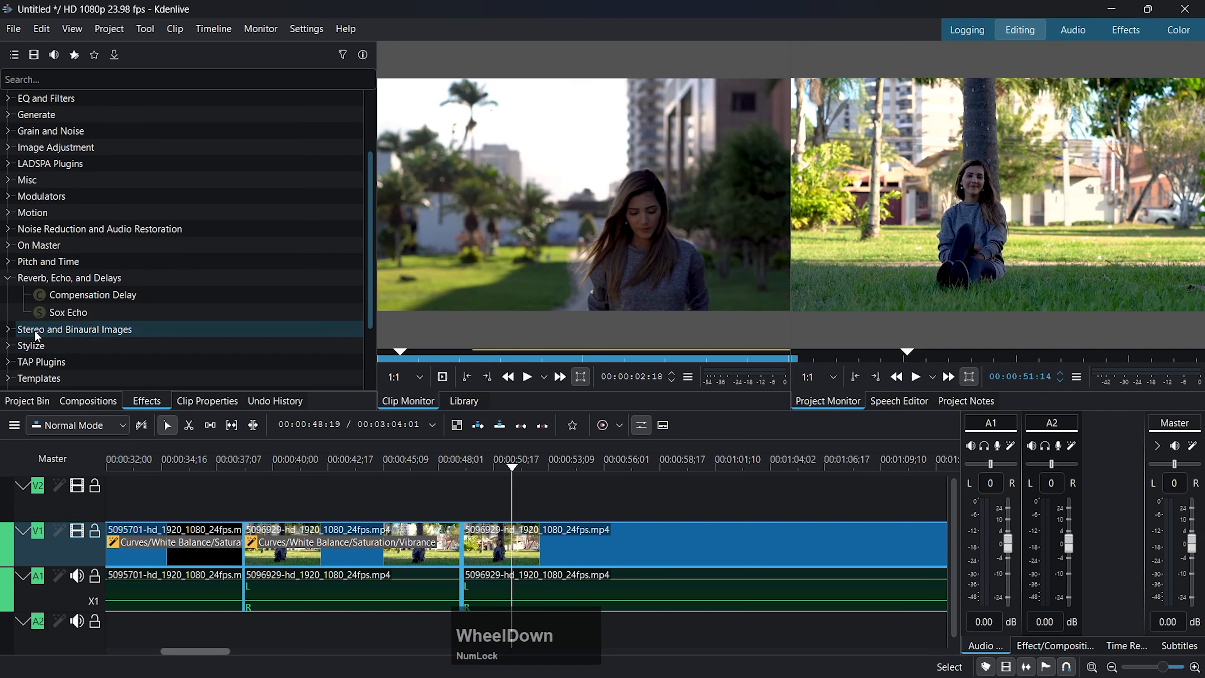
{"action": "left_click", "coordinate": [11, 329]}
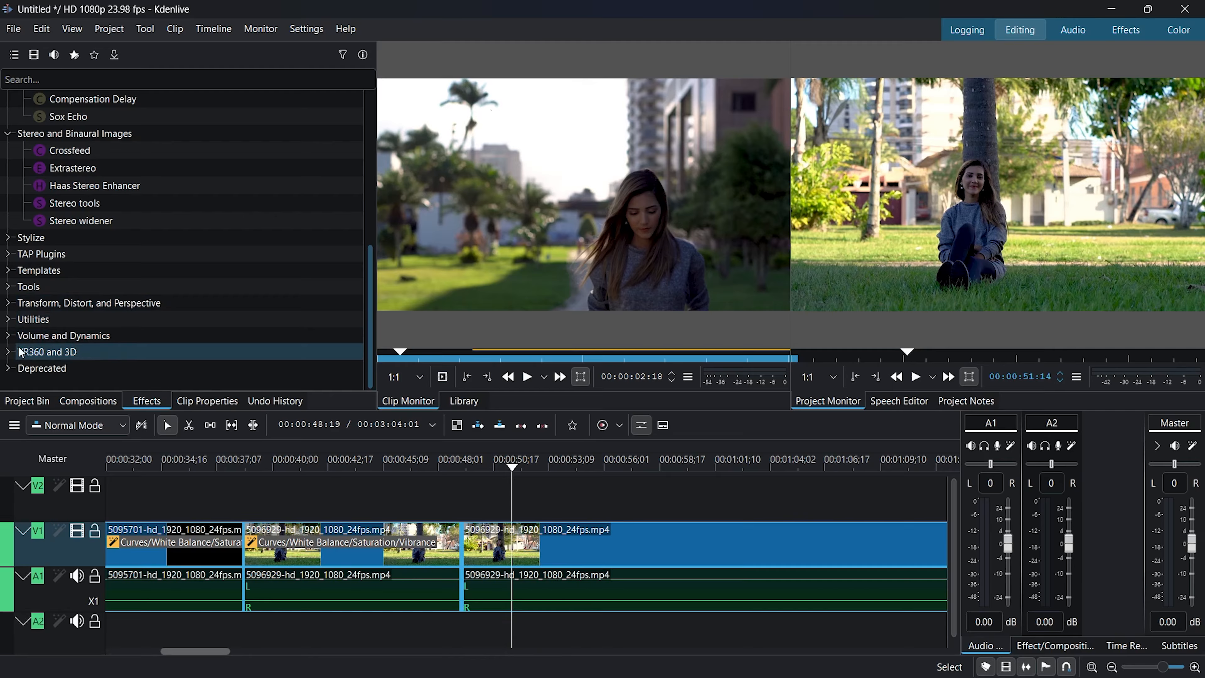
{"action": "left_click", "coordinate": [9, 335]}
{"action": "scroll", "coordinate": [216, 311], "scroll_direction": "down", "scroll_amount": 1}
{"action": "scroll", "coordinate": [216, 311], "scroll_direction": "down", "scroll_amount": 3}
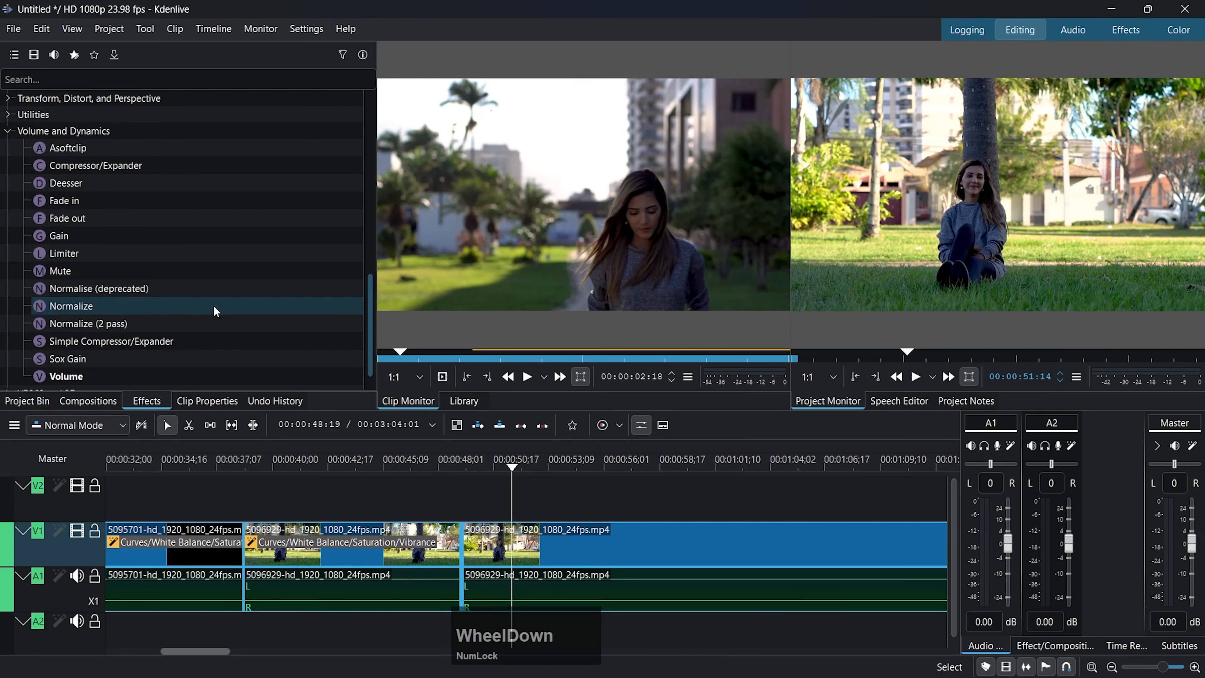
{"action": "scroll", "coordinate": [216, 311], "scroll_direction": "down", "scroll_amount": 1}
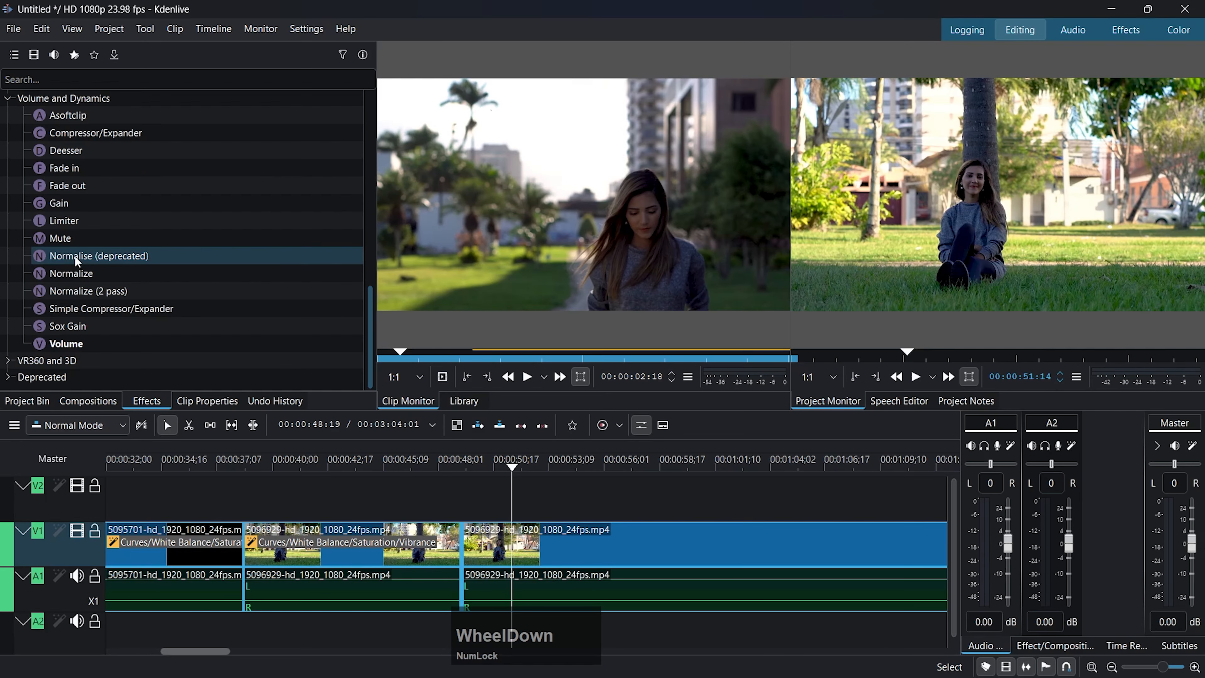
{"action": "scroll", "coordinate": [76, 261], "scroll_direction": "up", "scroll_amount": 3}
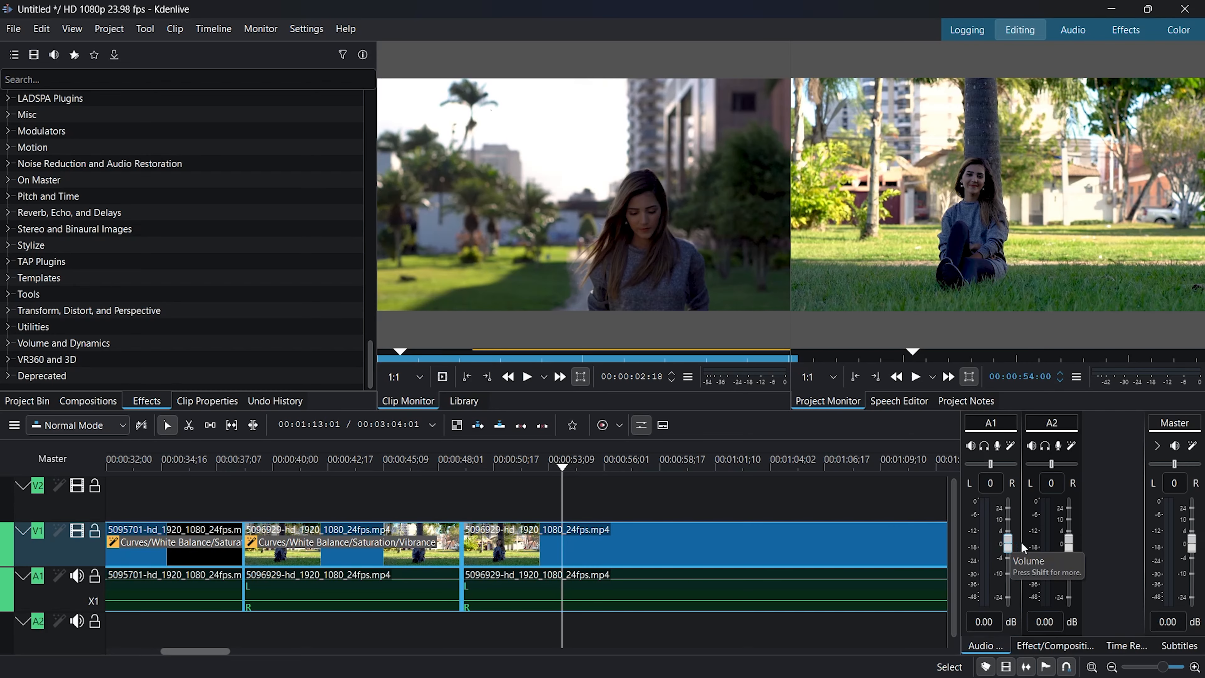
Step: Raise the mixer volumes to about 2.32 dB on A1, 1.73 dB on A2 and 4.86 dB on Master
{"action": "left_click_drag", "start_coordinate": [1066, 541], "coordinate": [1068, 538]}
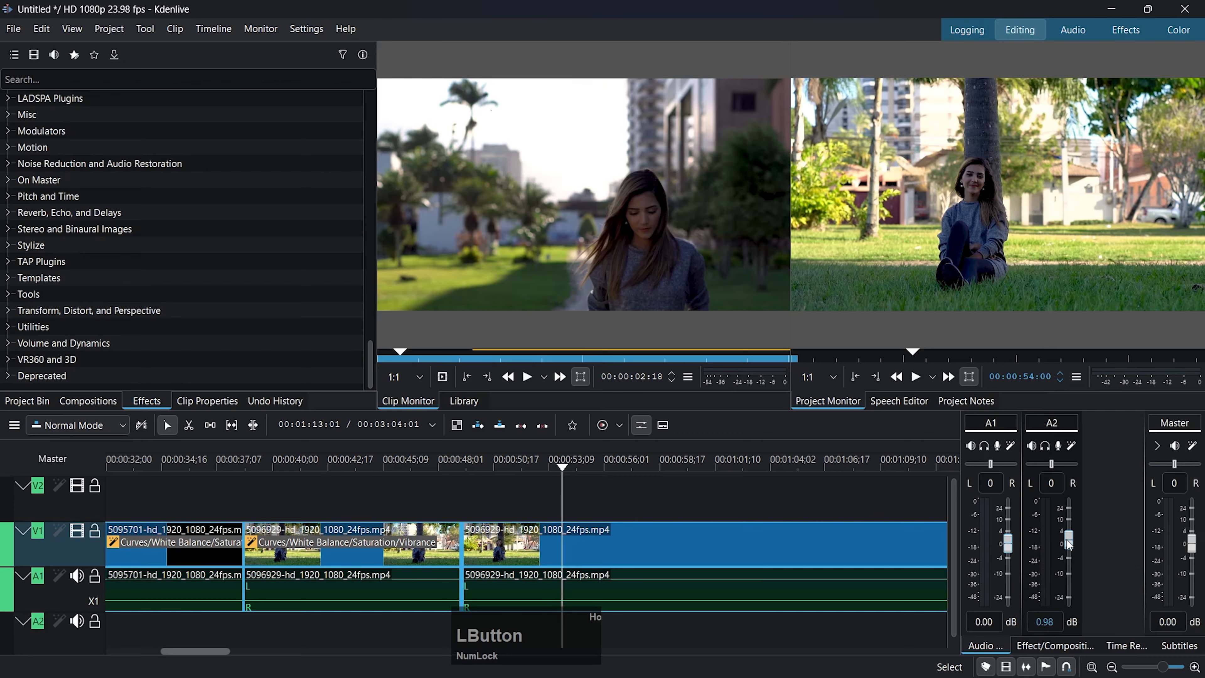
{"action": "left_click_drag", "start_coordinate": [1009, 545], "coordinate": [1010, 538]}
{"action": "left_click_drag", "start_coordinate": [1069, 539], "coordinate": [1060, 537]}
{"action": "left_click_drag", "start_coordinate": [1190, 545], "coordinate": [1195, 533]}
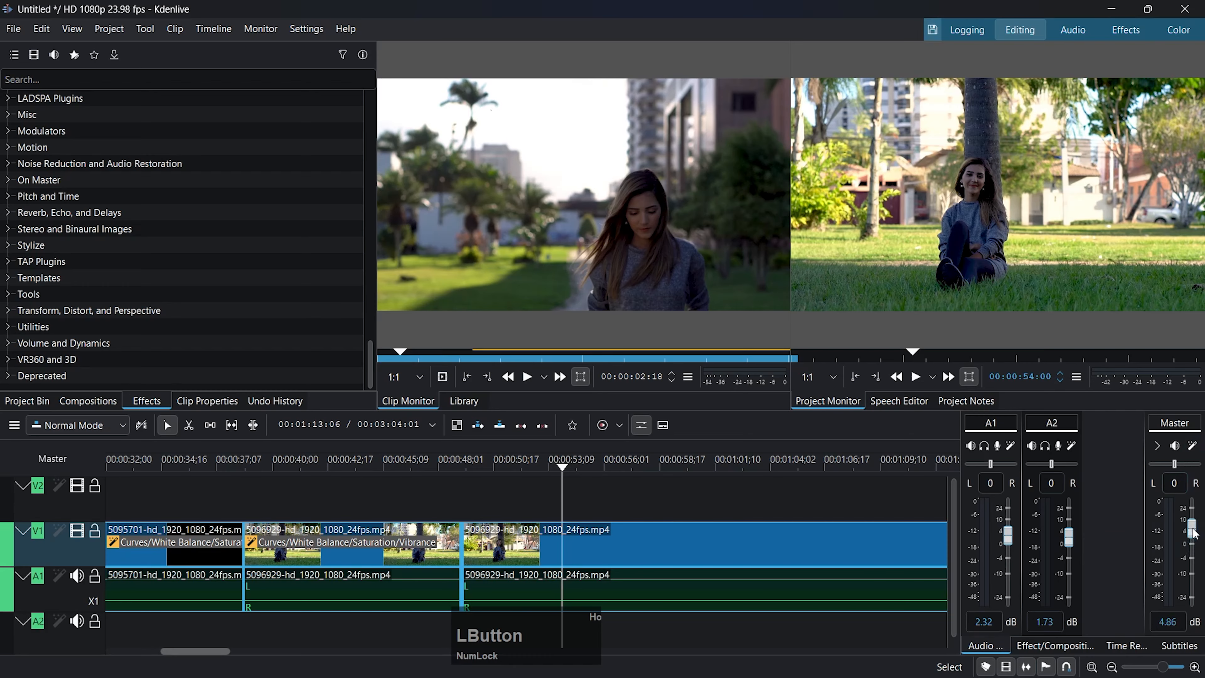
{"action": "left_click", "coordinate": [1169, 620]}
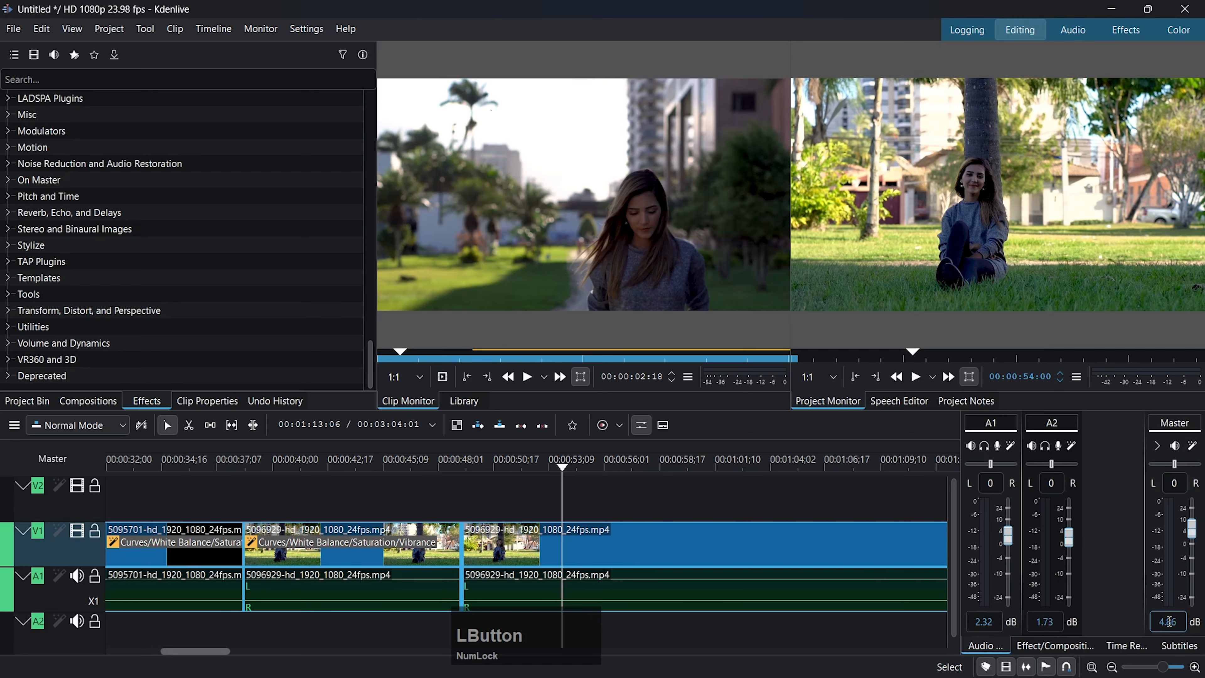
Step: Scrub the playhead from the end of the second clip into the third clip, to about 00:00:58:06
{"action": "left_click", "coordinate": [448, 463]}
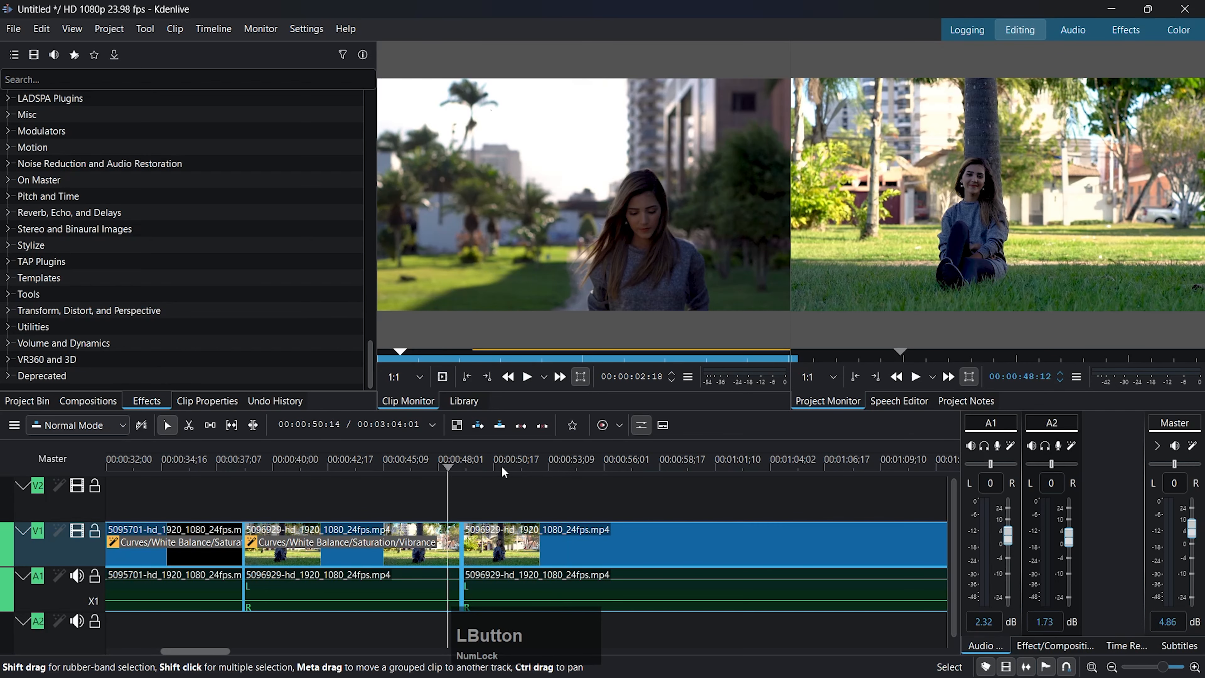
{"action": "left_click_drag", "start_coordinate": [447, 467], "coordinate": [649, 535]}
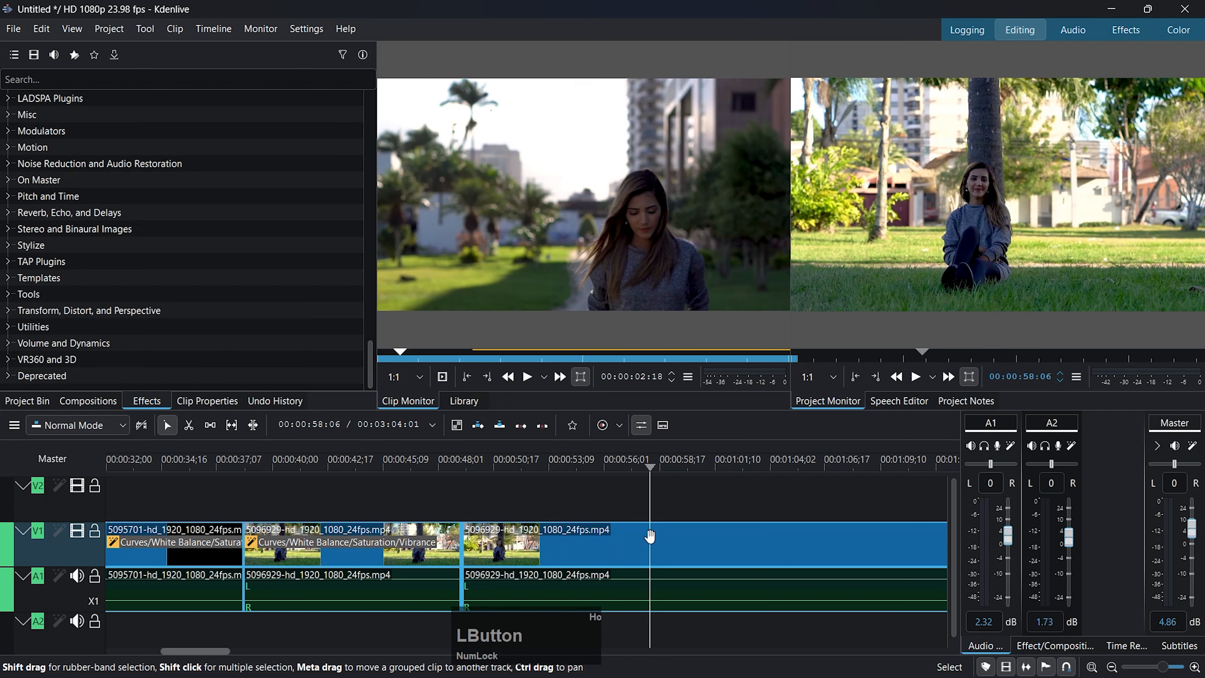
Step: Import the video file Untitled 21 from the F: drive into the Audio folder of the project bin
{"action": "left_click_drag", "start_coordinate": [620, 463], "coordinate": [574, 459]}
{"action": "left_click", "coordinate": [14, 29]}
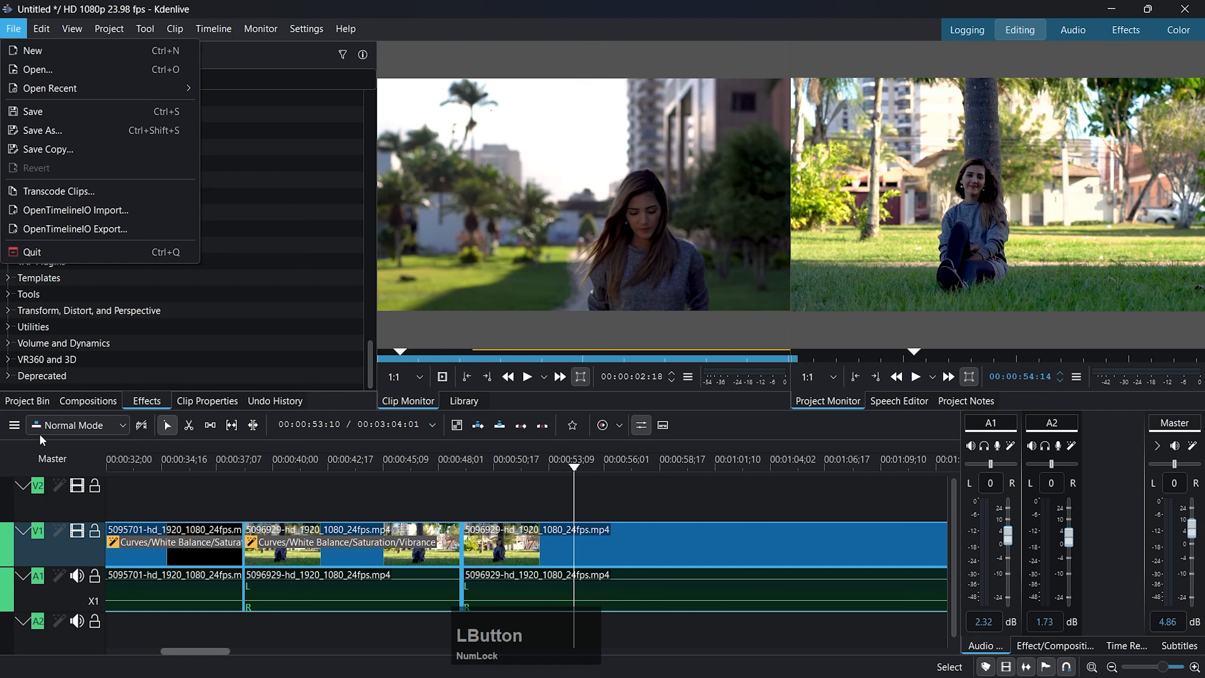
{"action": "left_click", "coordinate": [27, 400]}
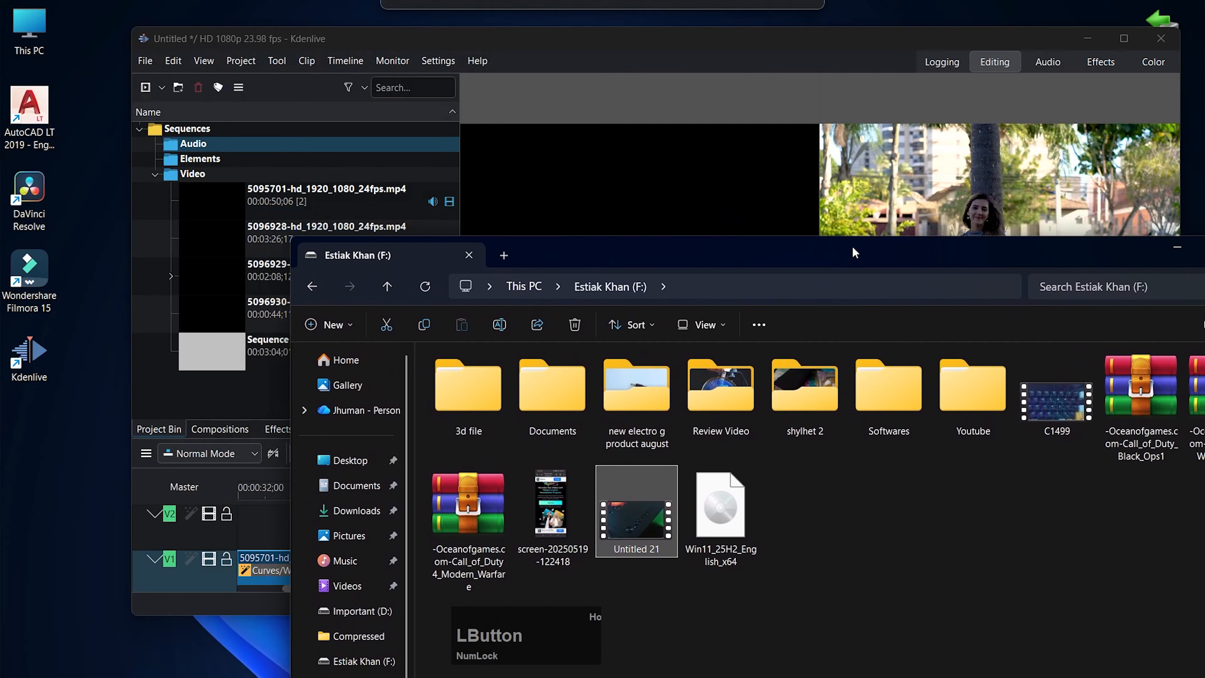
{"action": "left_click_drag", "start_coordinate": [653, 536], "coordinate": [239, 145]}
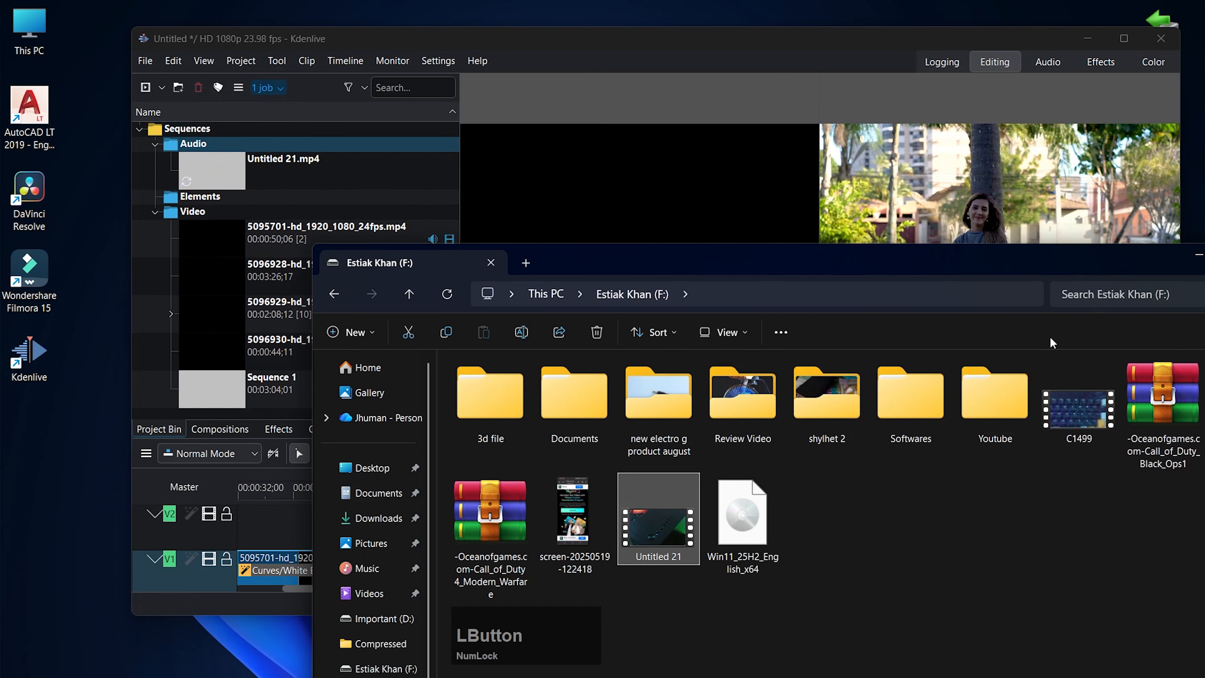
{"action": "left_click_drag", "start_coordinate": [1017, 269], "coordinate": [788, 219]}
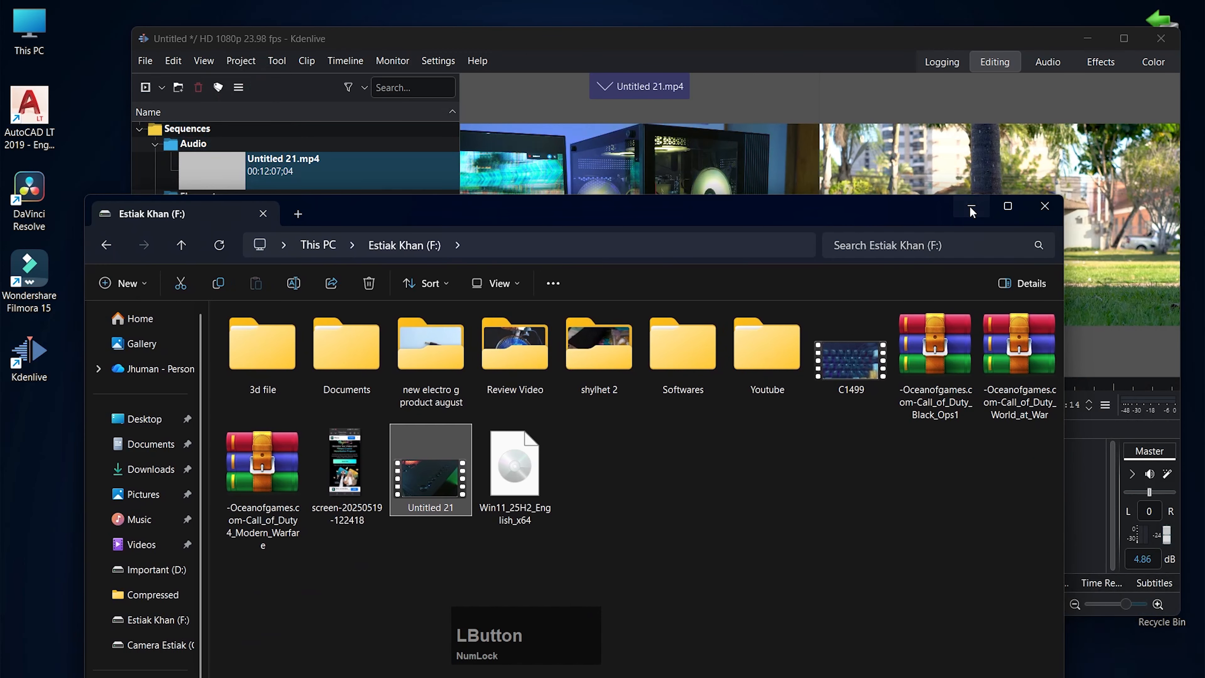
{"action": "left_click", "coordinate": [972, 208]}
{"action": "left_click", "coordinate": [1123, 38]}
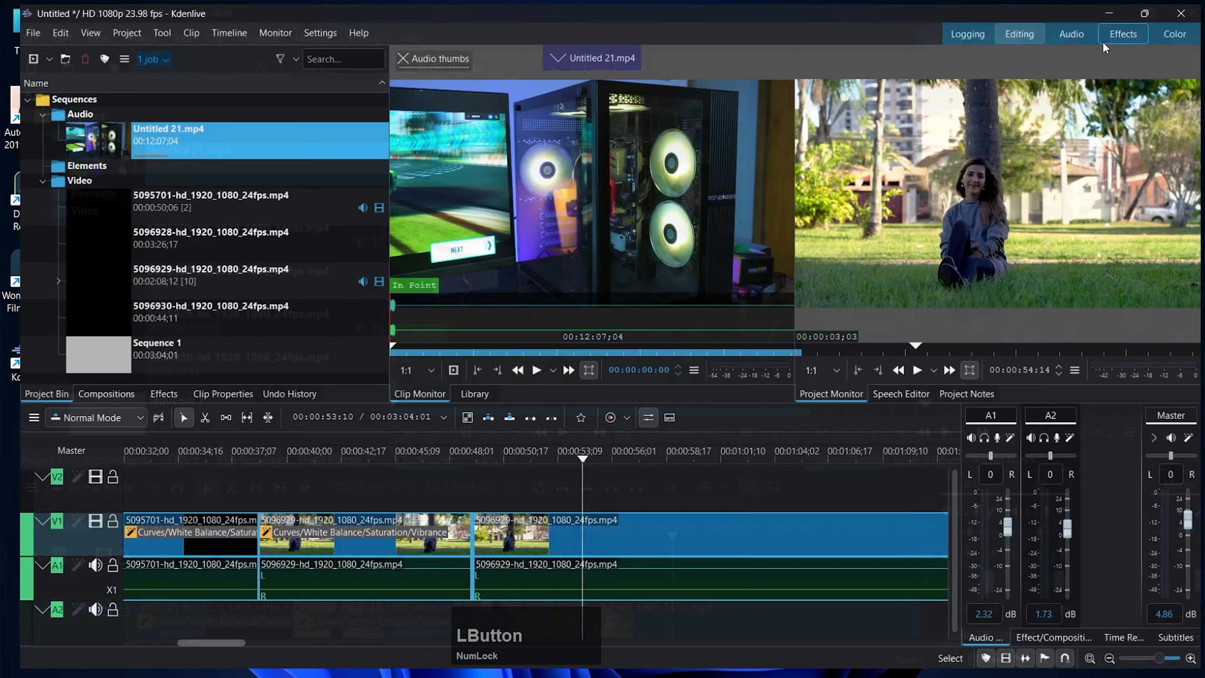
Step: Place Untitled 21.mp4 at the start of the timeline on tracks V2 and A2 and play it to about 00:00:12:09
{"action": "scroll", "coordinate": [187, 628], "scroll_direction": "left", "scroll_amount": 10}
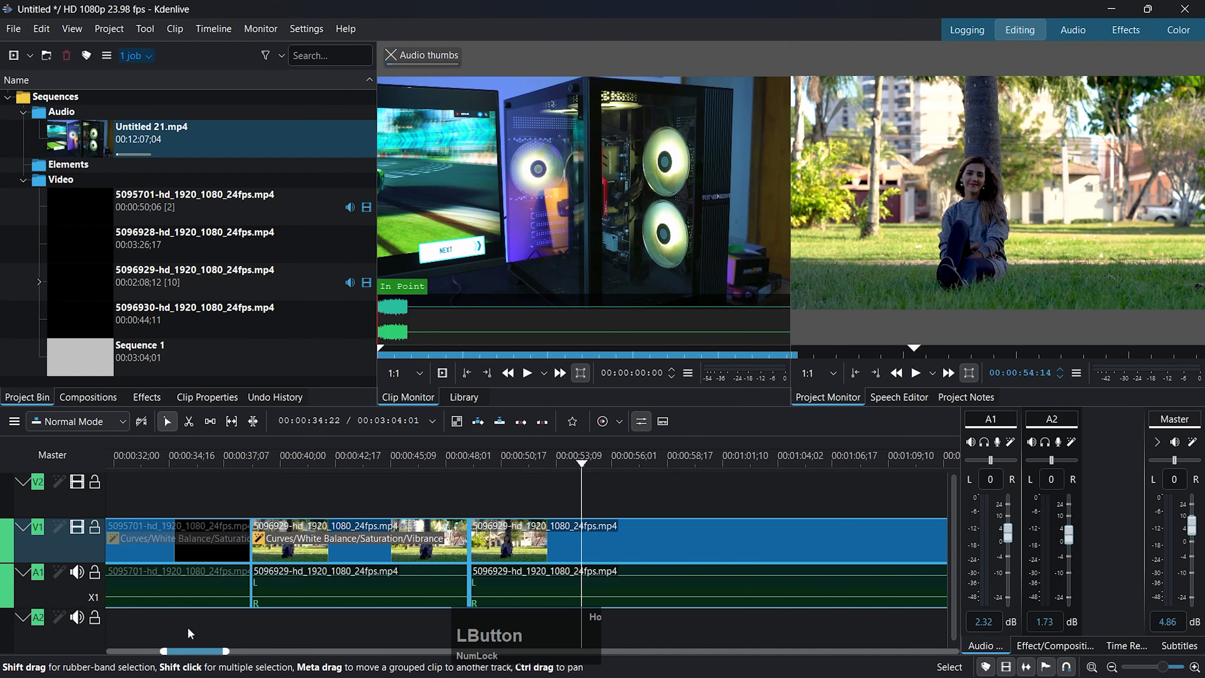
{"action": "scroll", "coordinate": [157, 616], "scroll_direction": "left", "scroll_amount": 7}
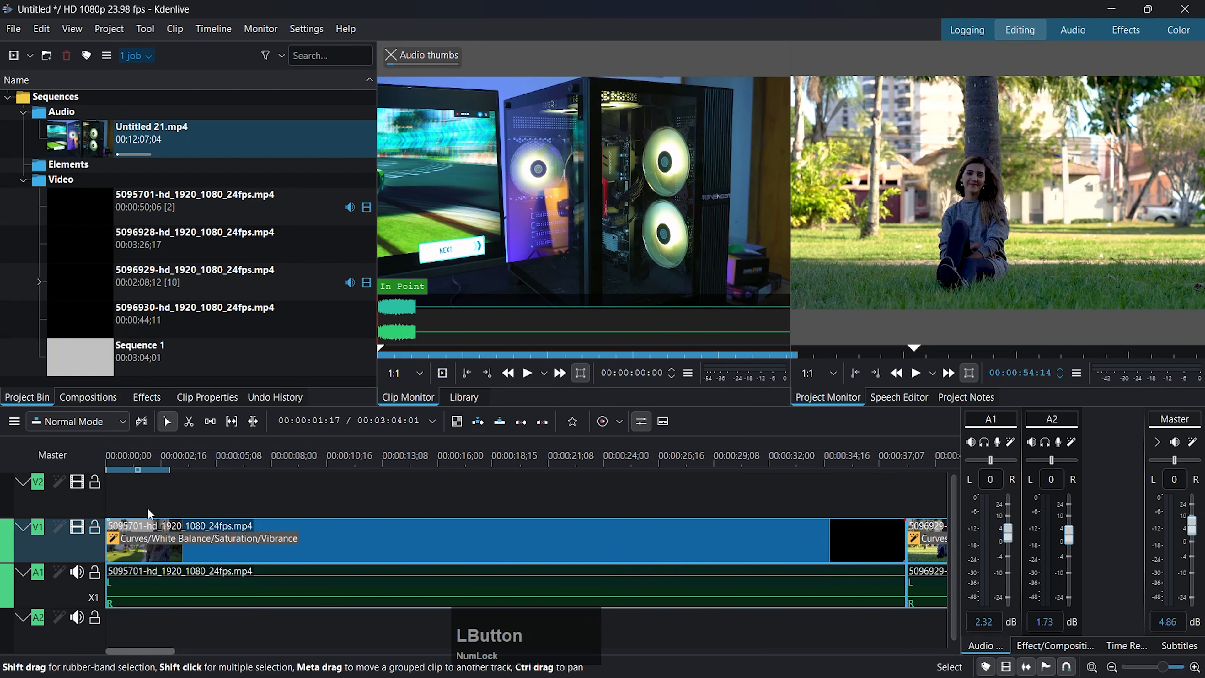
{"action": "left_click_drag", "start_coordinate": [147, 138], "coordinate": [132, 503]}
{"action": "left_click", "coordinate": [361, 589]}
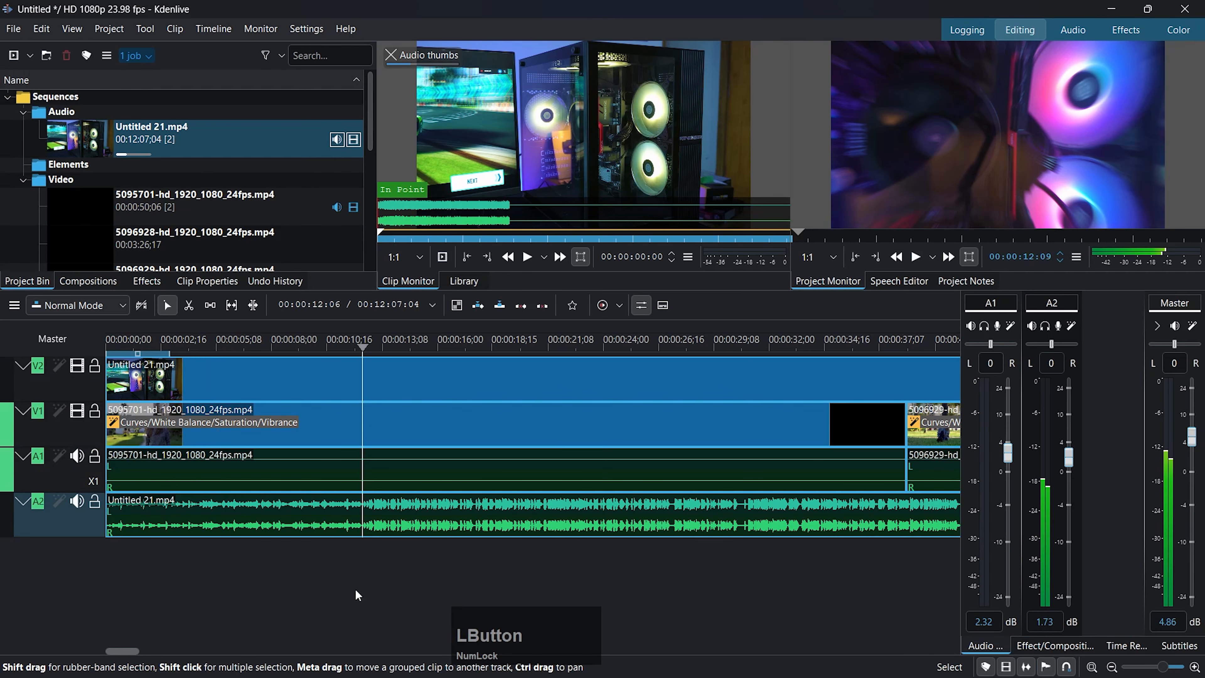
{"action": "scroll", "coordinate": [488, 523], "scroll_direction": "up", "scroll_amount": 1}
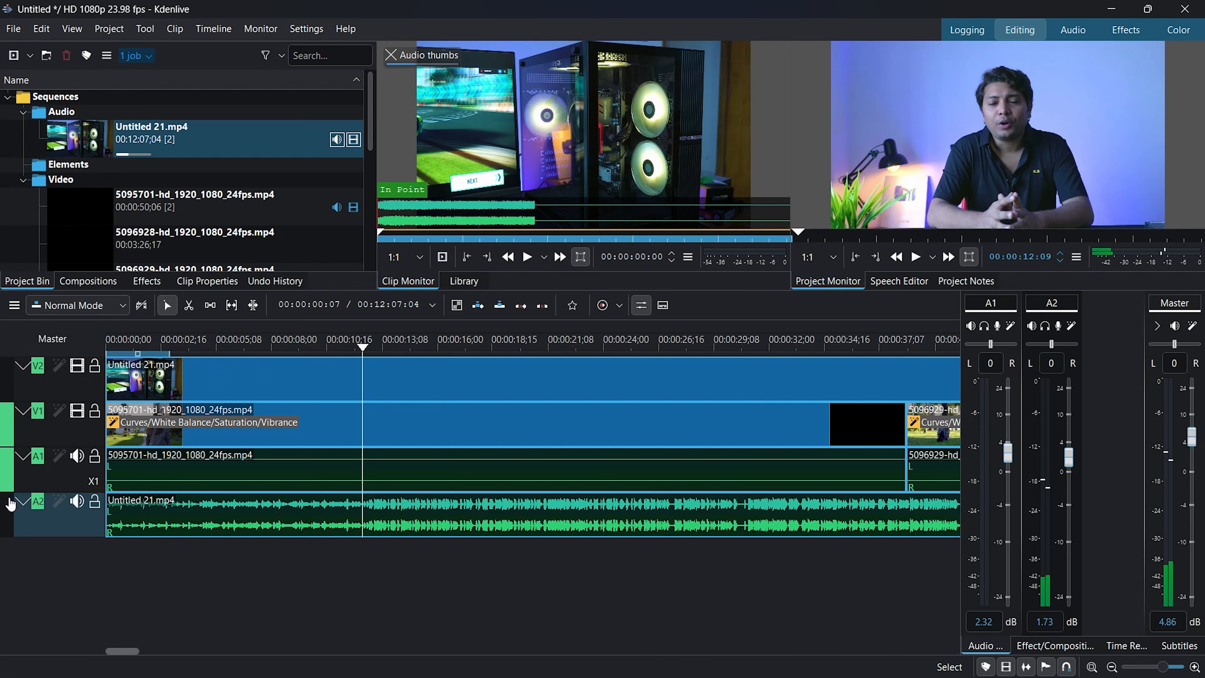
Step: Insert one additional video track above V2
{"action": "right_click", "coordinate": [11, 385]}
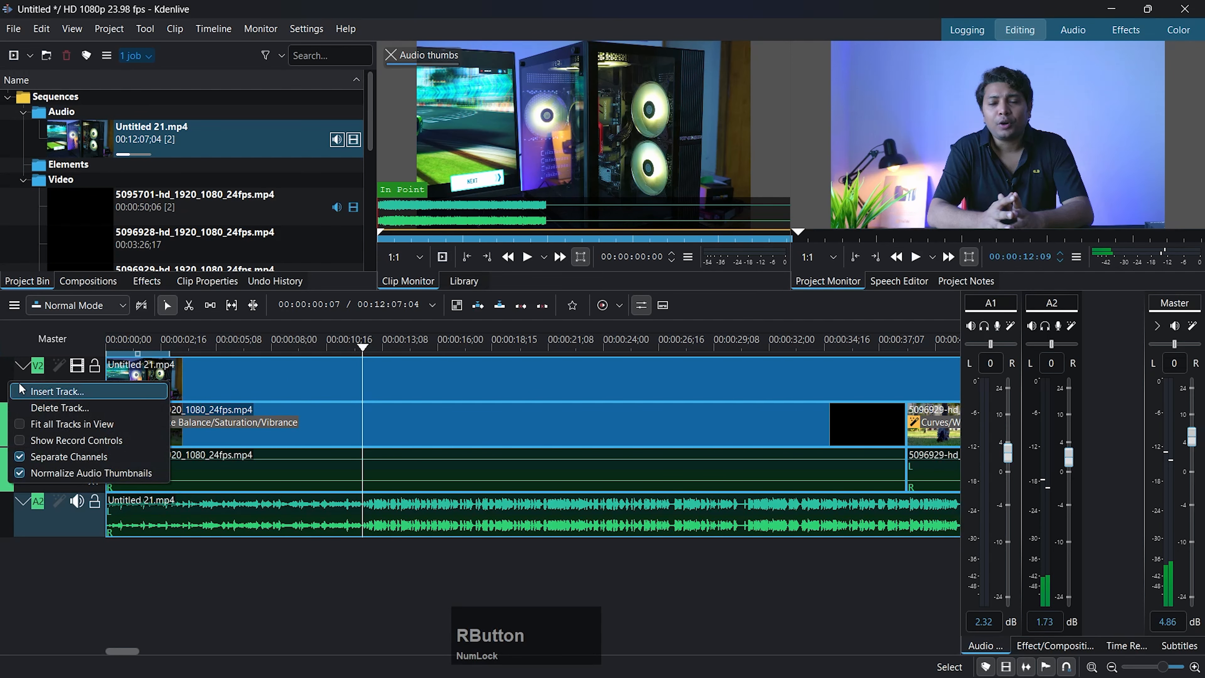
{"action": "left_click", "coordinate": [38, 396]}
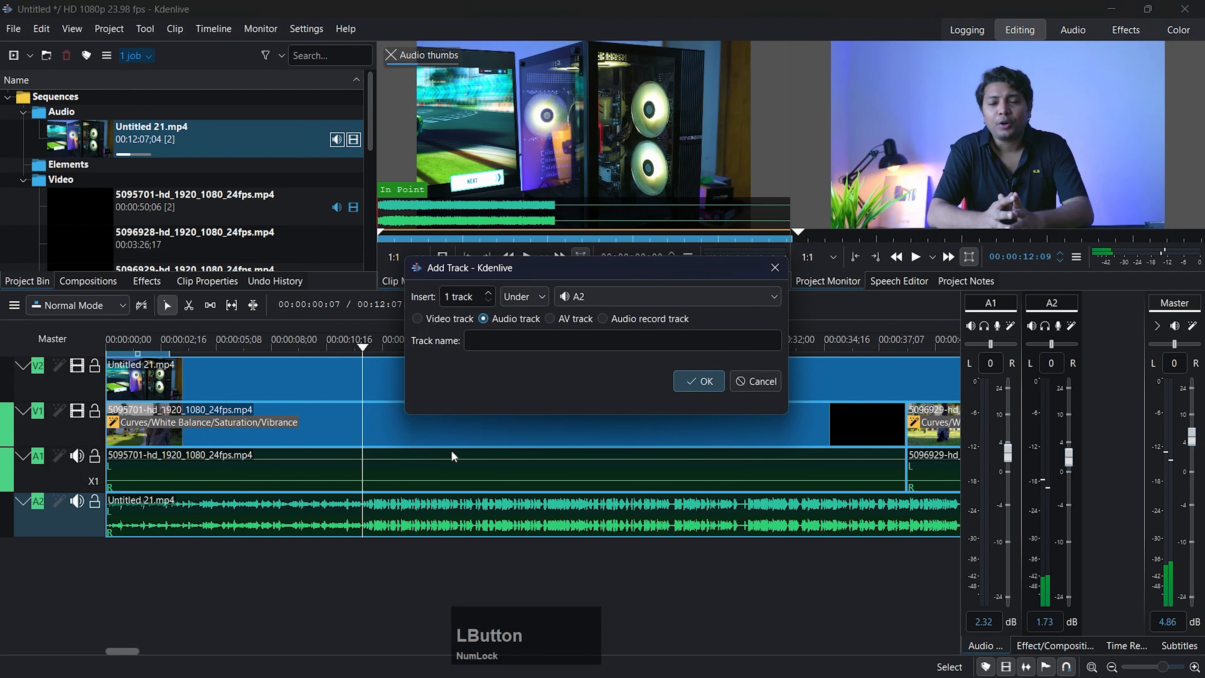
{"action": "left_click", "coordinate": [525, 303]}
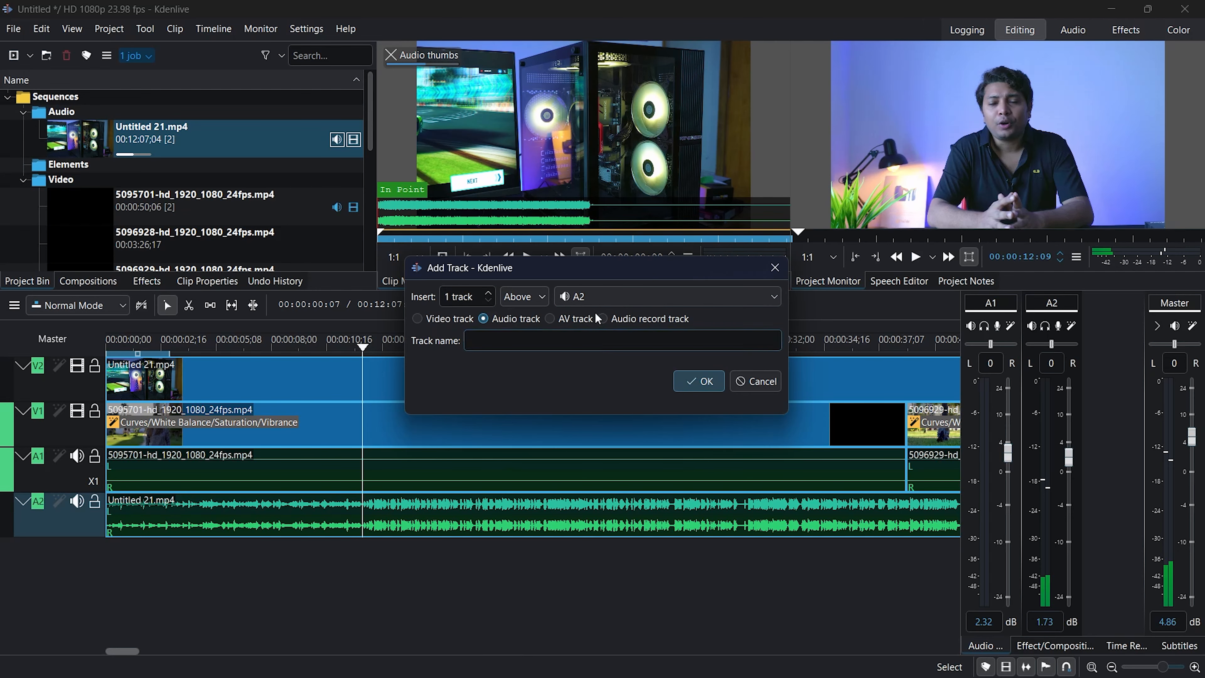
{"action": "left_click", "coordinate": [618, 300]}
{"action": "left_click", "coordinate": [618, 303]}
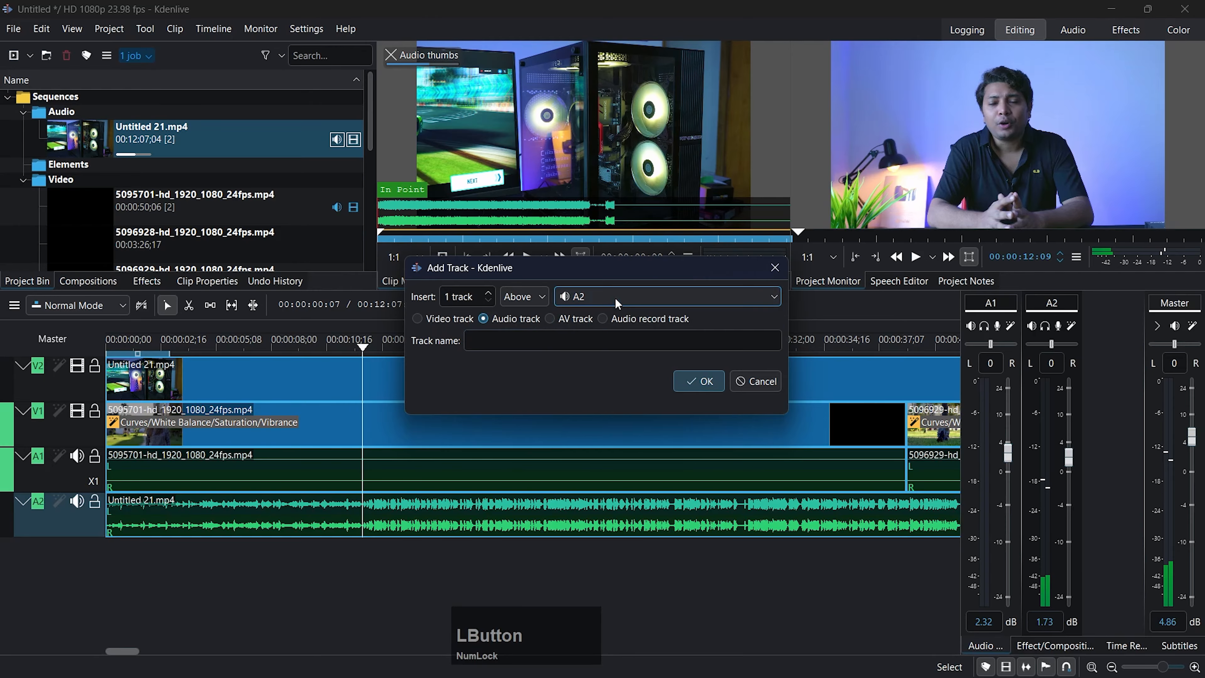
{"action": "left_click", "coordinate": [417, 318]}
{"action": "left_click", "coordinate": [699, 381]}
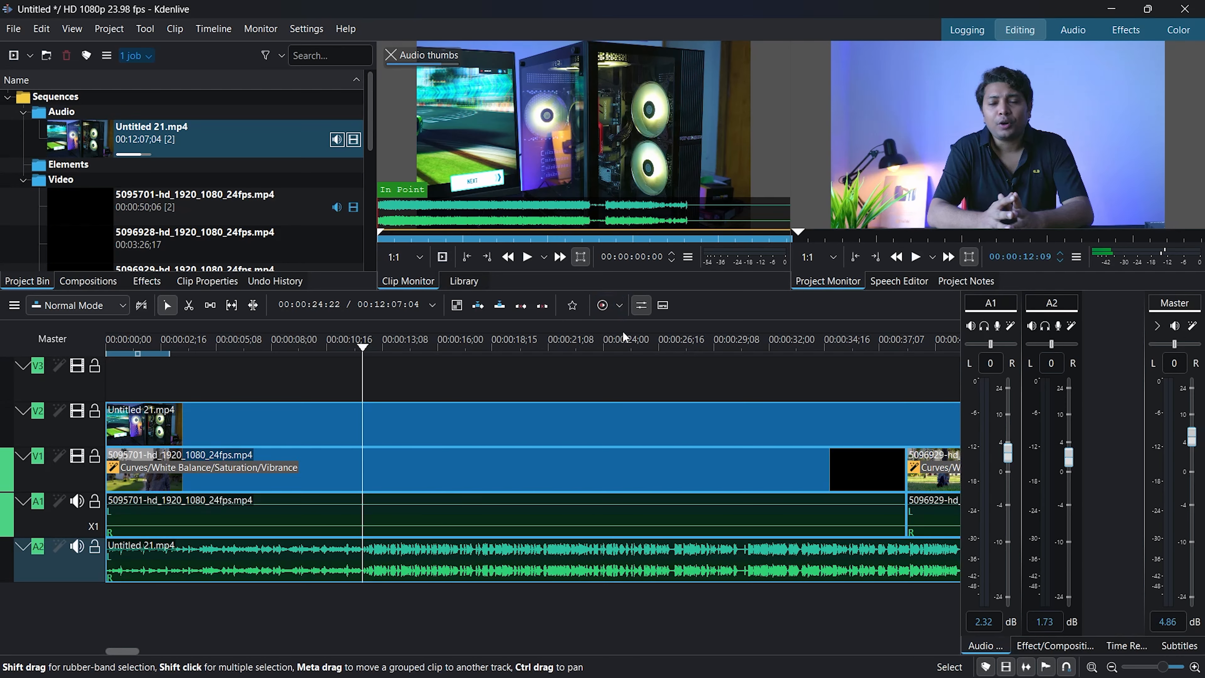
Step: Set the mixer volumes to about 3.77 dB on A1 and -24.23 dB on Master, and play the Untitled 21.mp4 section from 00:00:11:05
{"action": "left_click", "coordinate": [426, 565]}
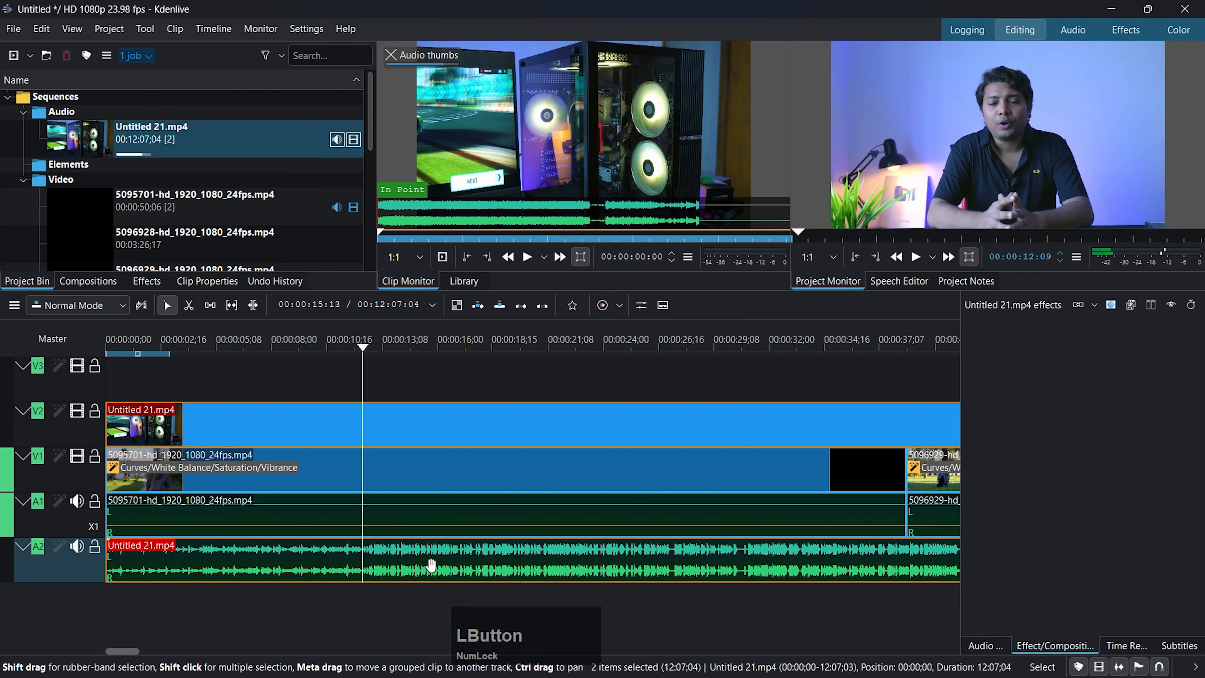
{"action": "left_click_drag", "start_coordinate": [361, 347], "coordinate": [339, 350]}
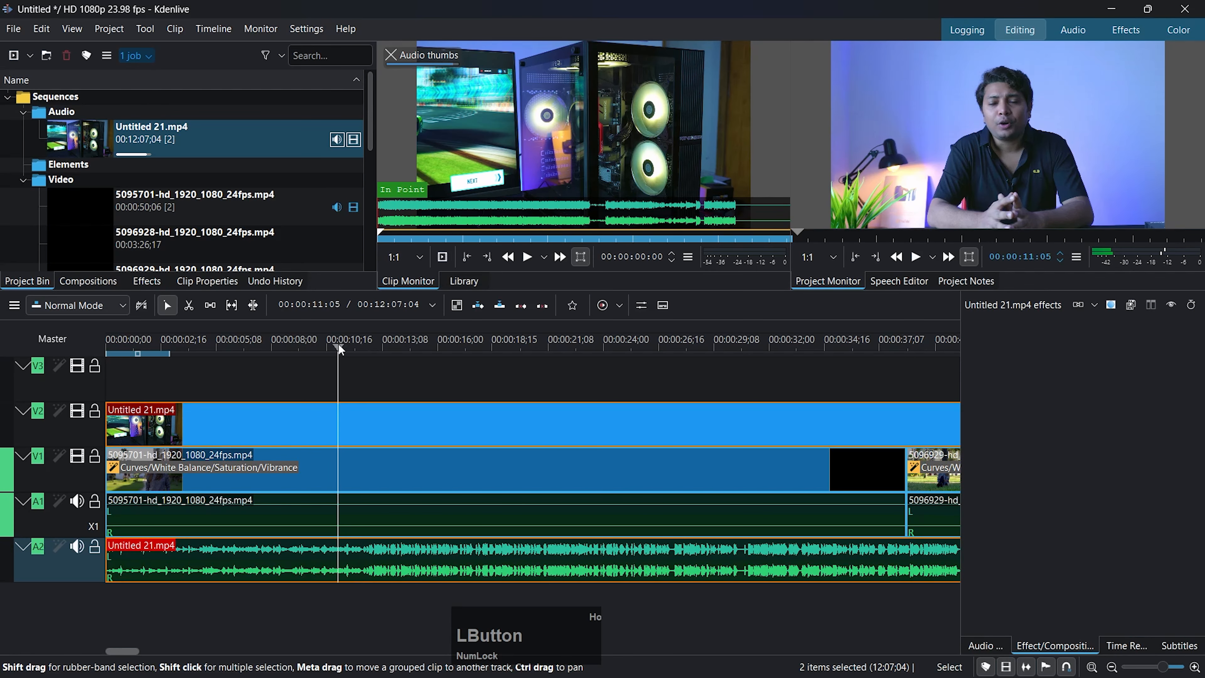
{"action": "left_click", "coordinate": [985, 645]}
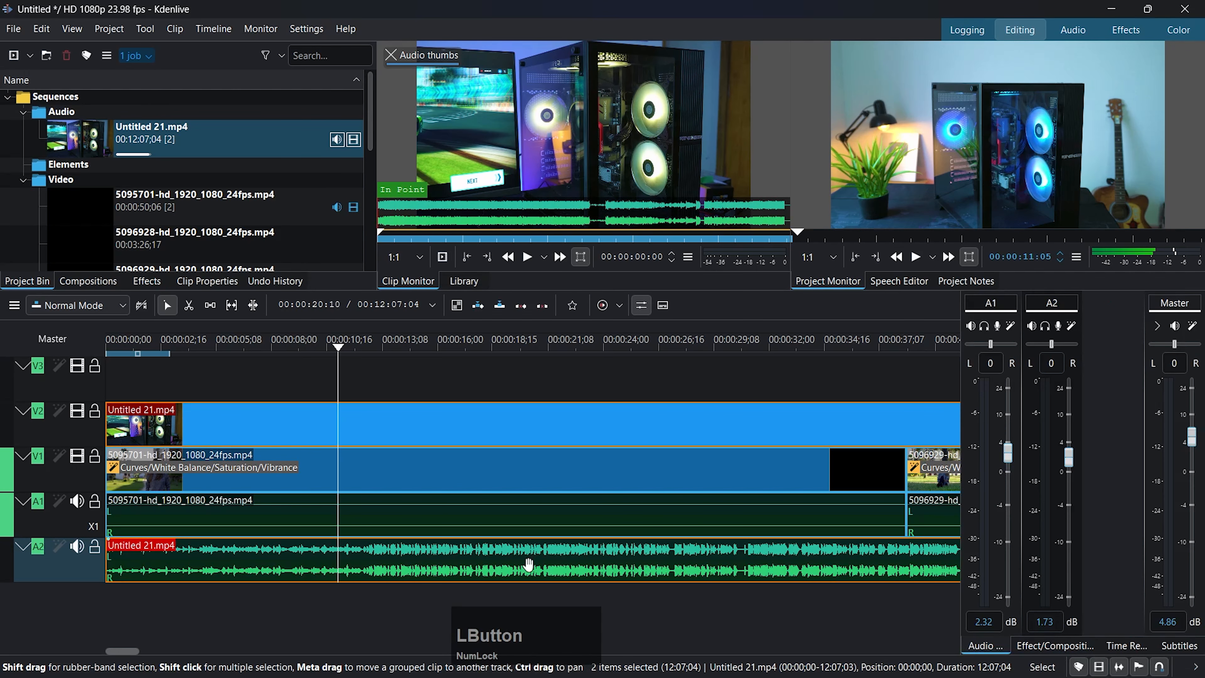
{"action": "left_click_drag", "start_coordinate": [1008, 455], "coordinate": [1010, 448]}
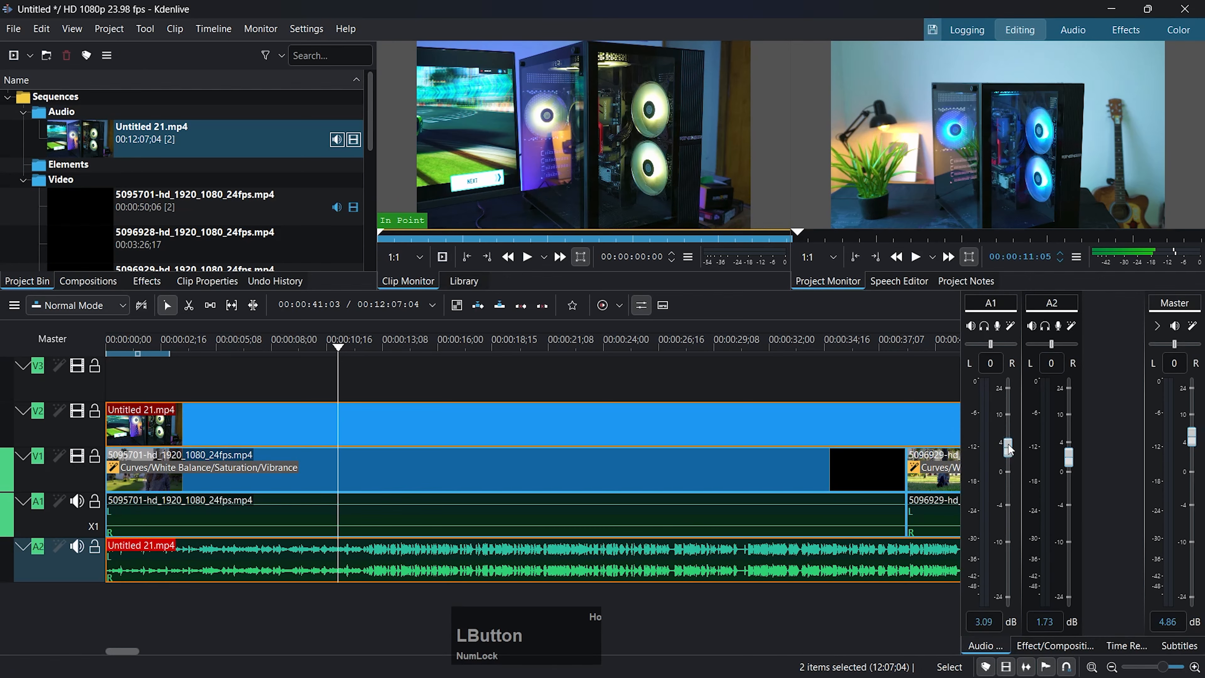
{"action": "left_click_drag", "start_coordinate": [1191, 436], "coordinate": [1189, 599]}
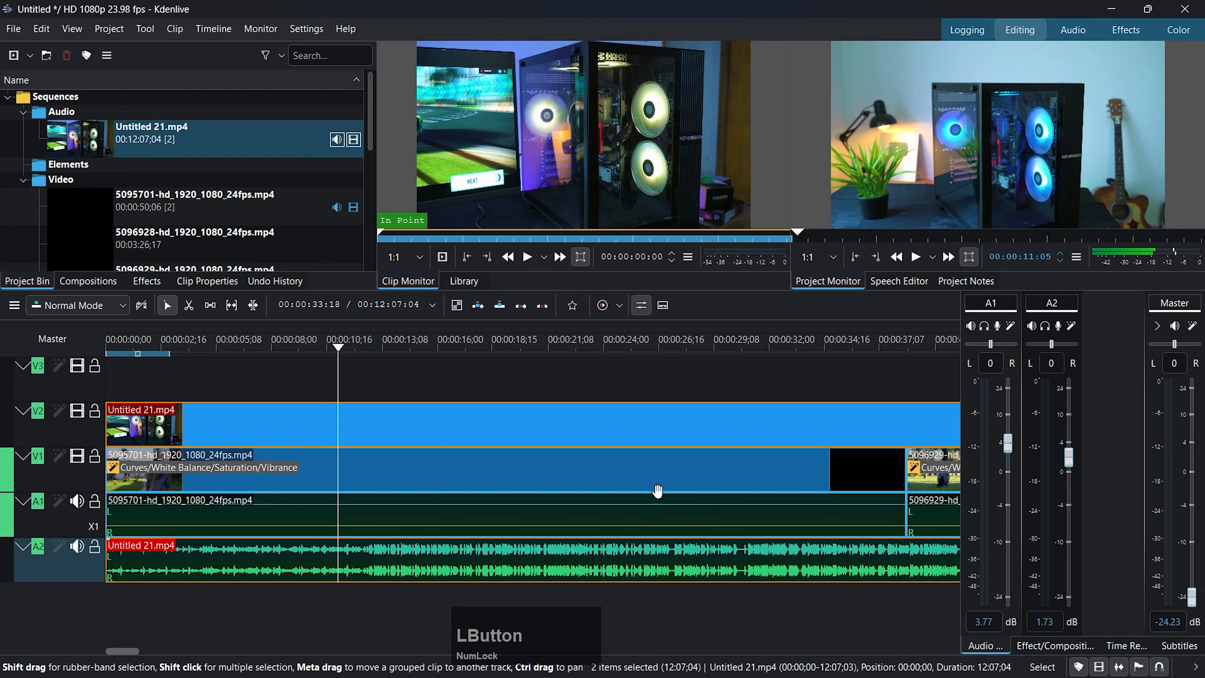
{"action": "left_click", "coordinate": [916, 256]}
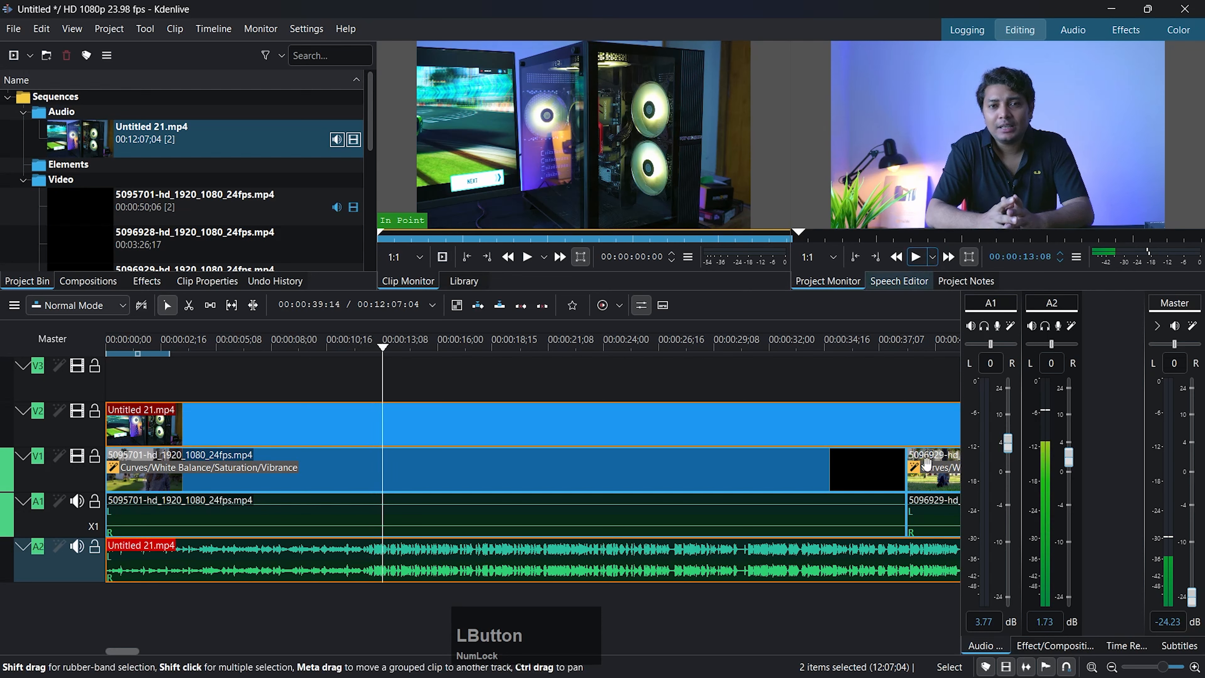
{"action": "left_click", "coordinate": [915, 257]}
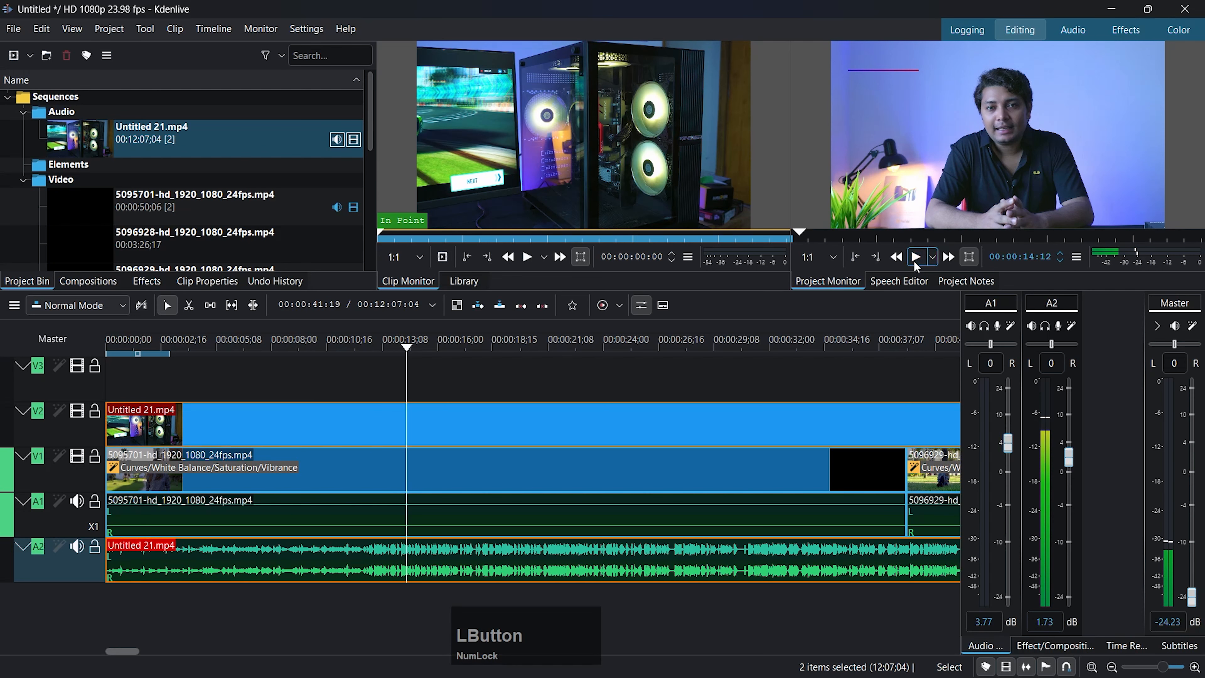
Step: Undo the insertion of the extra video track and play the sequence around 00:00:10:14
{"action": "key", "text": "ctrl+z"}
{"action": "key", "text": "space"}
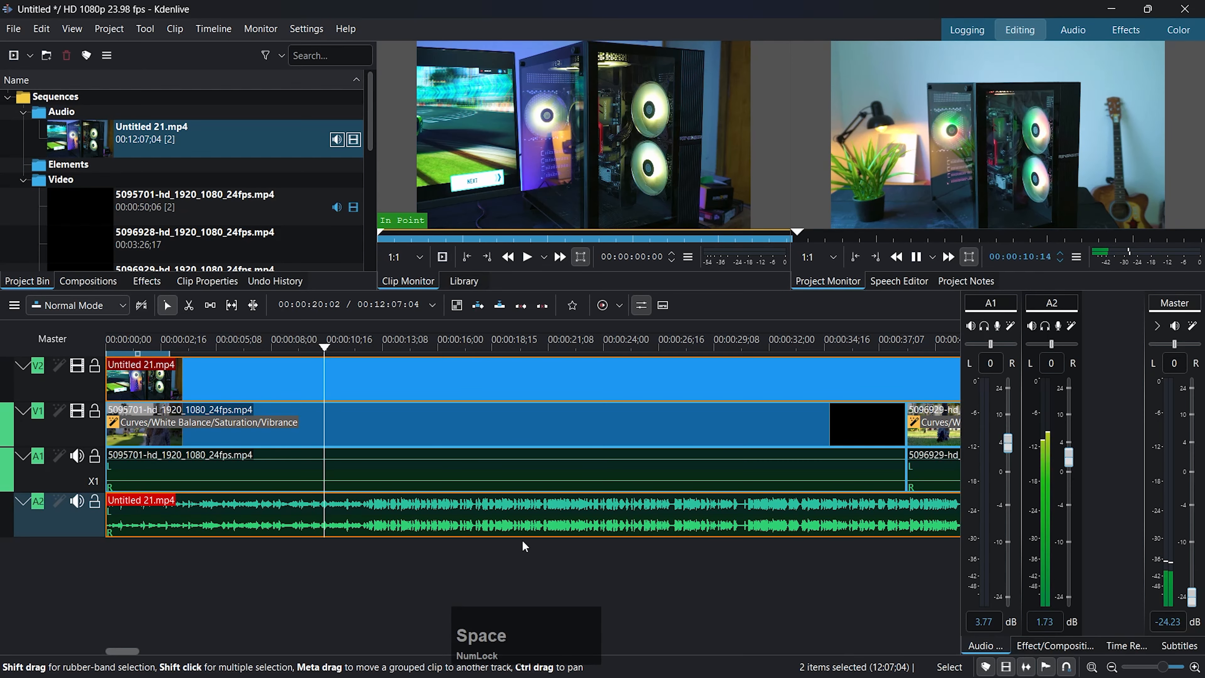
{"action": "key", "text": "space"}
{"action": "key", "text": "ctrl+z"}
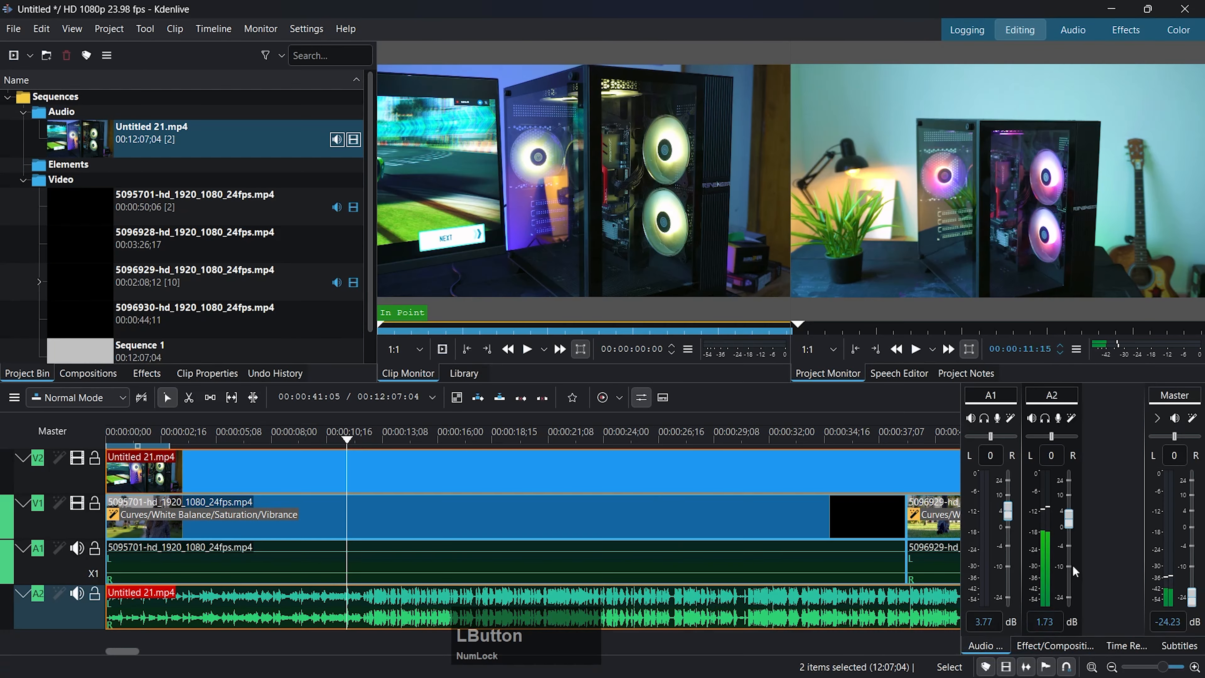
Step: Raise the Master volume to about 5.98 dB, play the sequence, and lower Master to about -17.81 dB during playback
{"action": "left_click_drag", "start_coordinate": [1191, 598], "coordinate": [1197, 502]}
{"action": "left_click", "coordinate": [915, 350]}
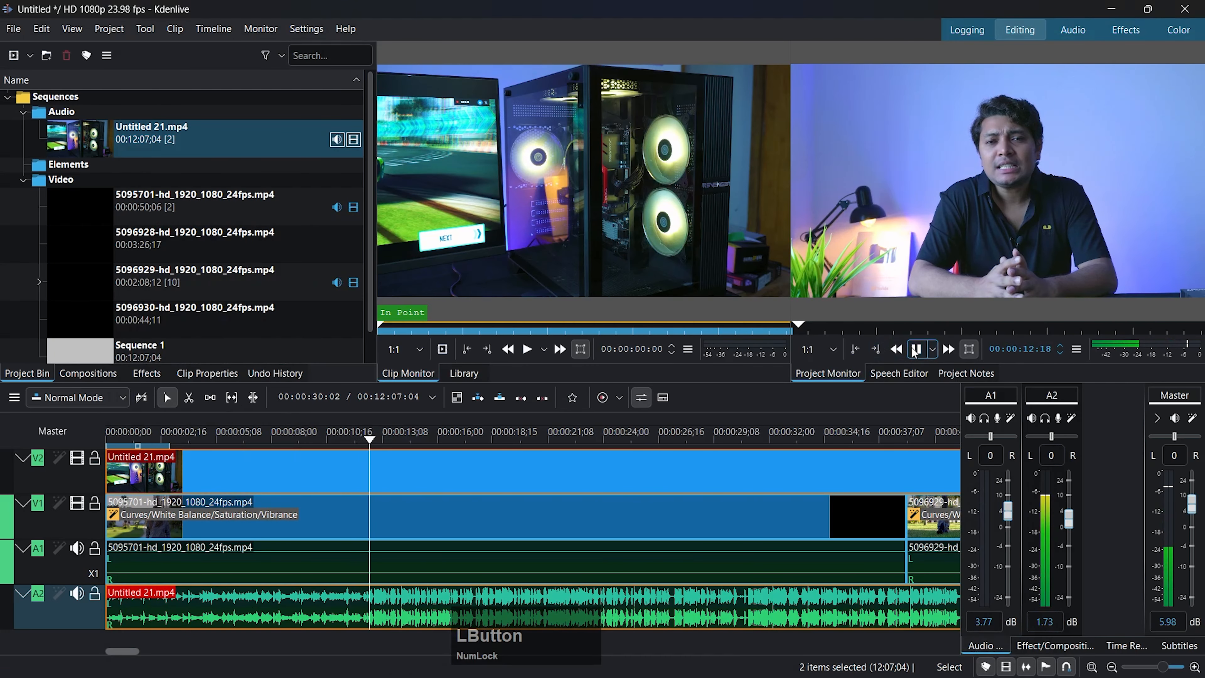
{"action": "left_click_drag", "start_coordinate": [1192, 503], "coordinate": [1188, 588]}
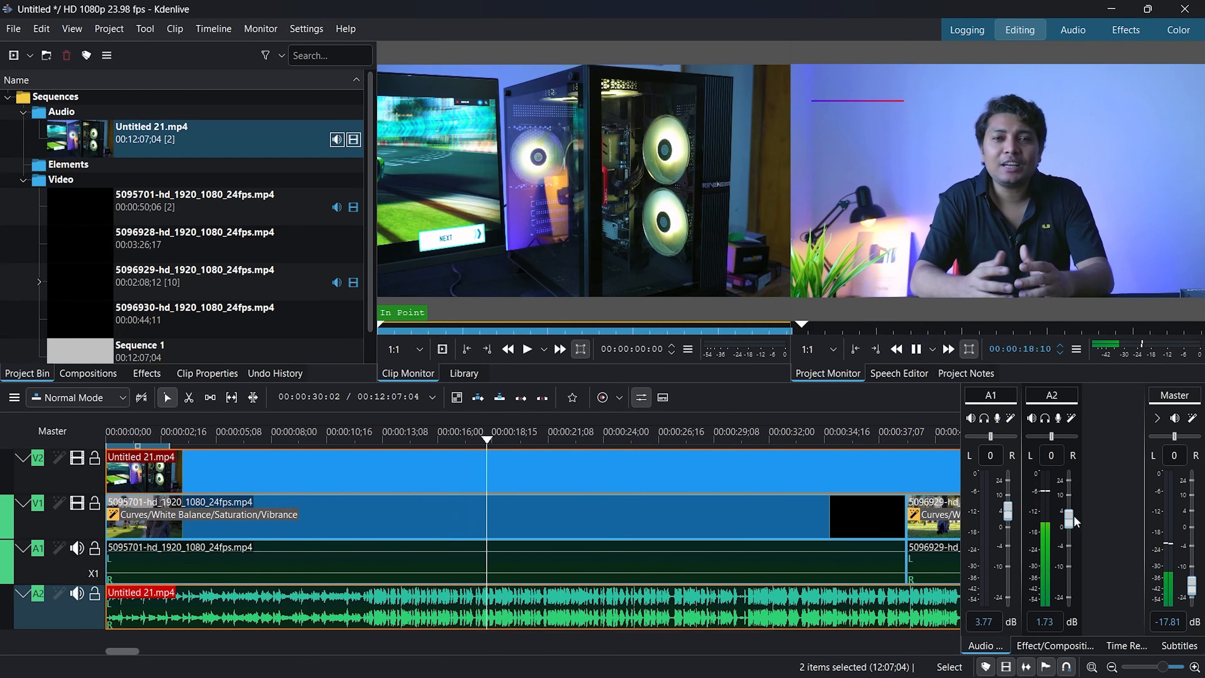
Step: Vary the track volumes during playback, settling on about 2.92 dB for A1 and 2.43 dB for A2, and stop at about 00:00:36:01
{"action": "left_click_drag", "start_coordinate": [1069, 517], "coordinate": [1069, 498]}
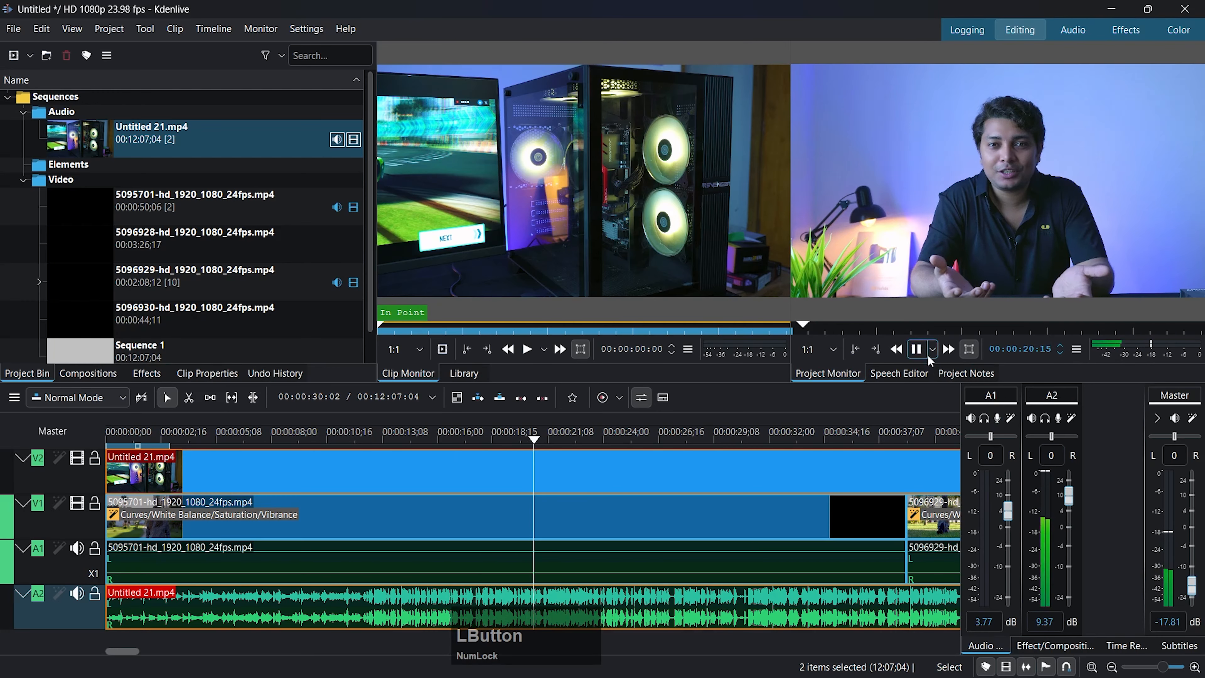
{"action": "left_click_drag", "start_coordinate": [1008, 511], "coordinate": [1069, 534]}
{"action": "left_click_drag", "start_coordinate": [1009, 498], "coordinate": [1010, 515]}
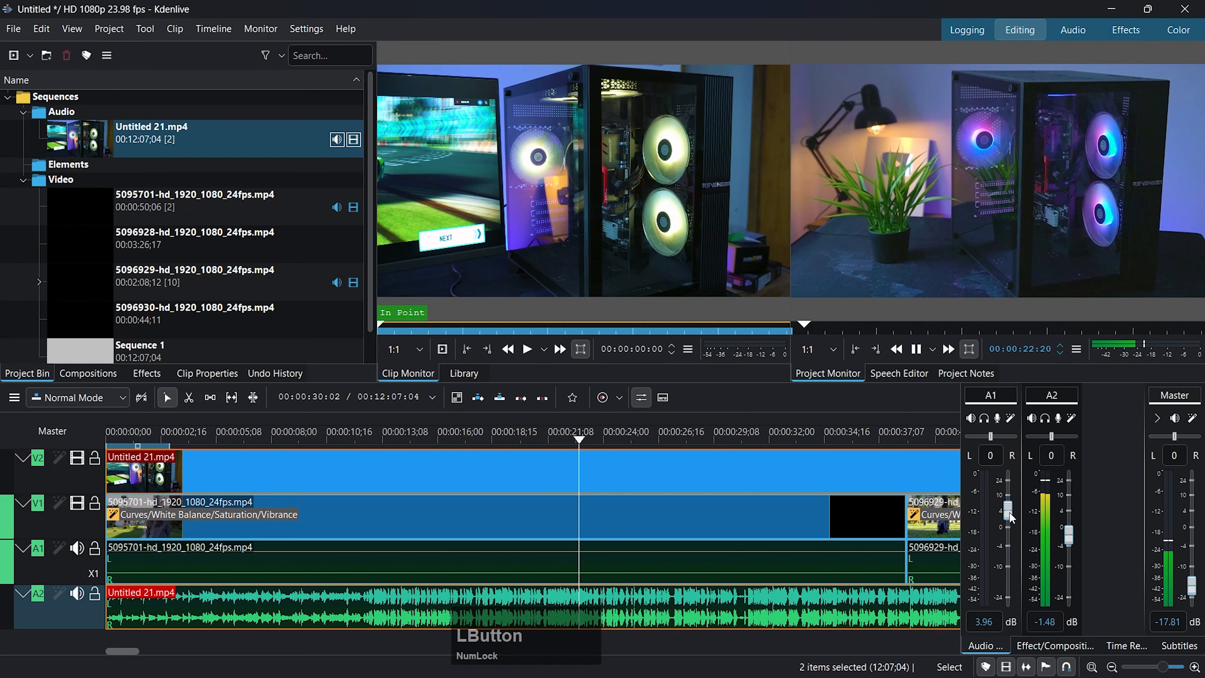
{"action": "left_click_drag", "start_coordinate": [1071, 531], "coordinate": [1071, 515]}
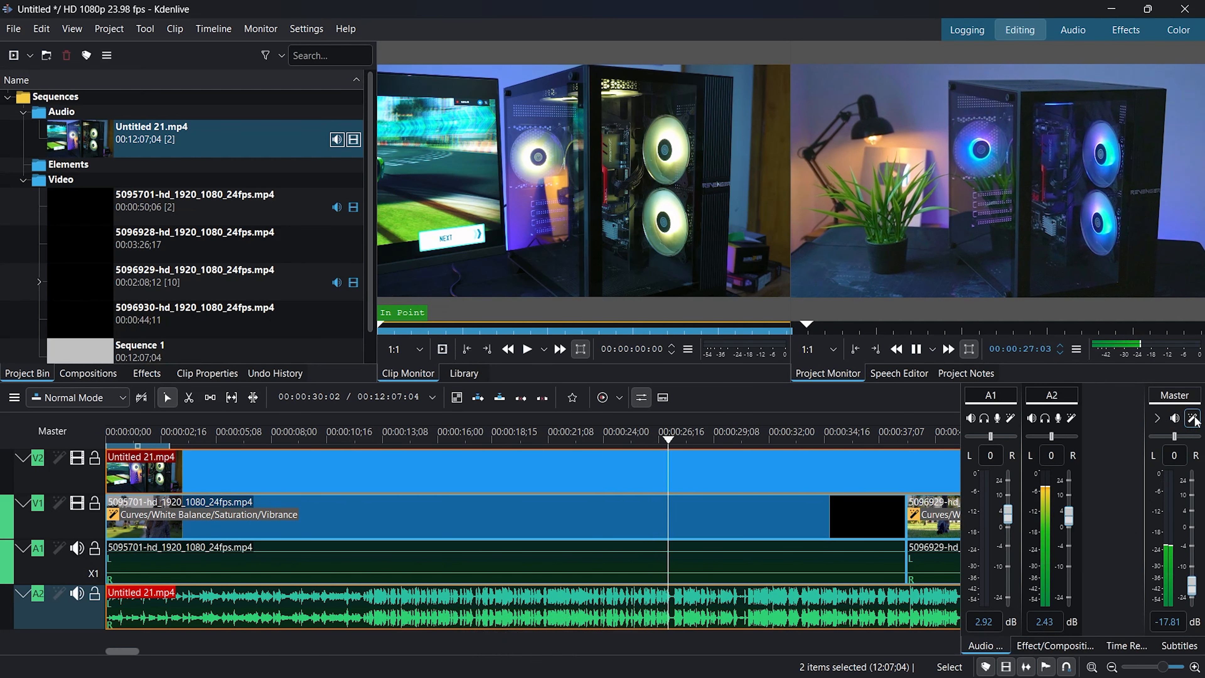
{"action": "left_click", "coordinate": [1073, 527]}
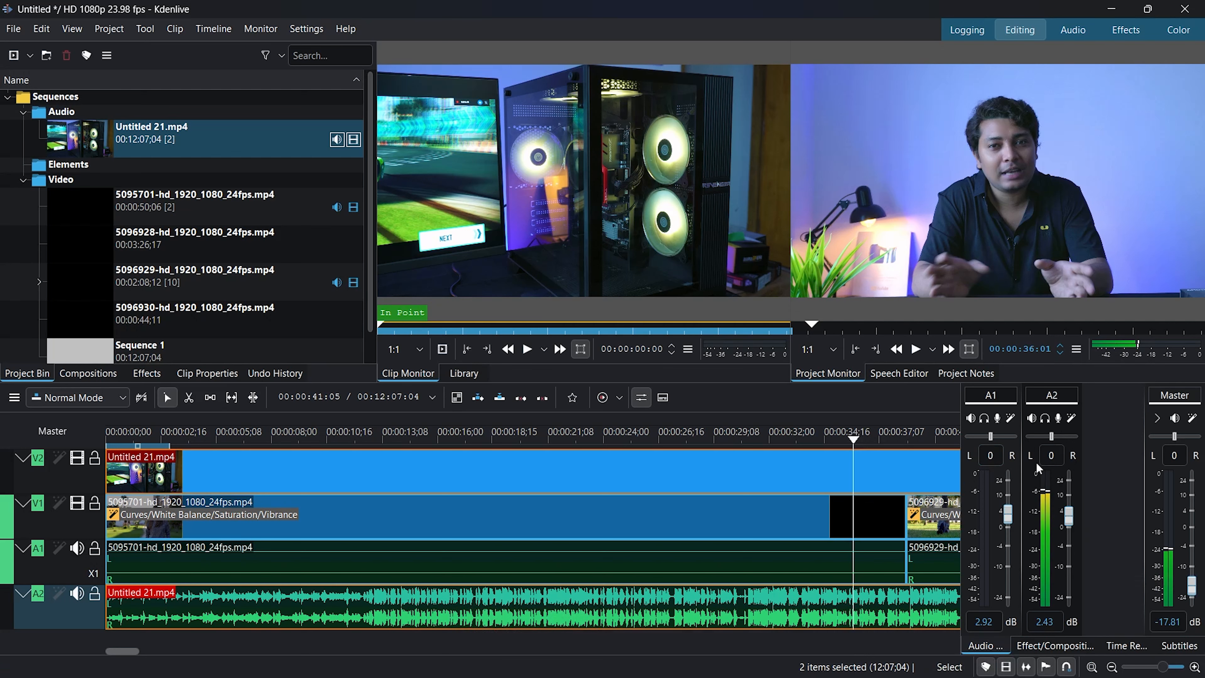
Step: Toggle audio monitoring on and off for A1 and hide the A1 and A2 channels so the mixer shows only Master
{"action": "left_click", "coordinate": [996, 419]}
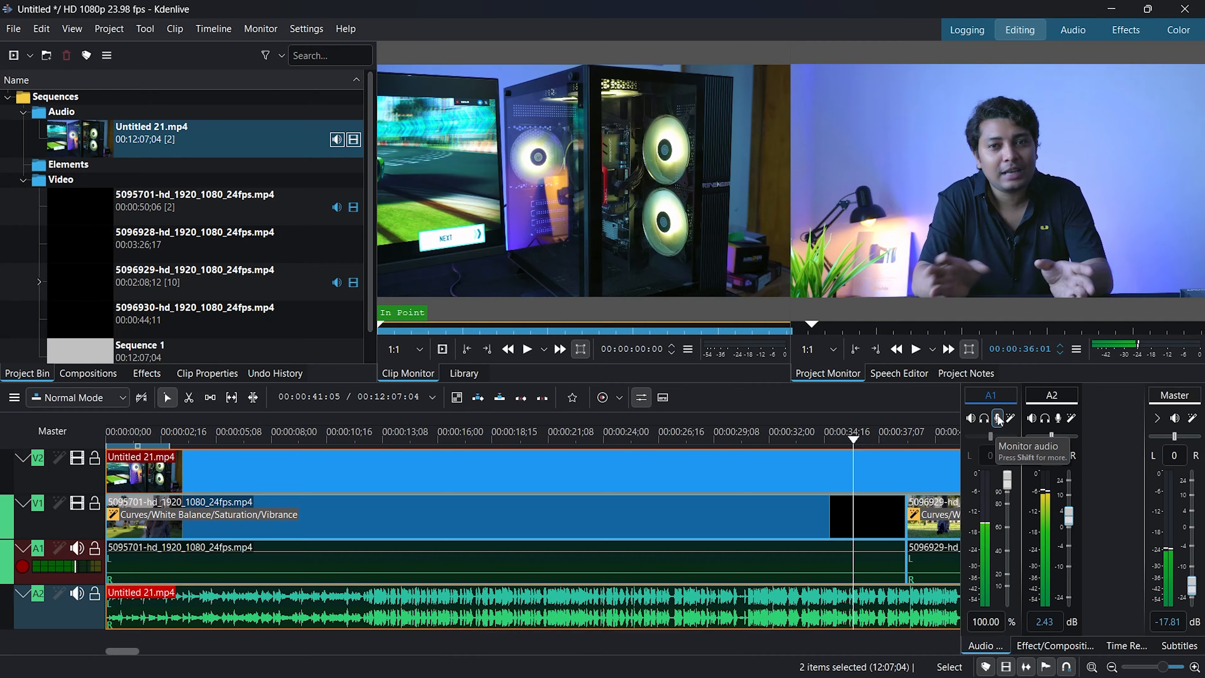
{"action": "left_click", "coordinate": [997, 419]}
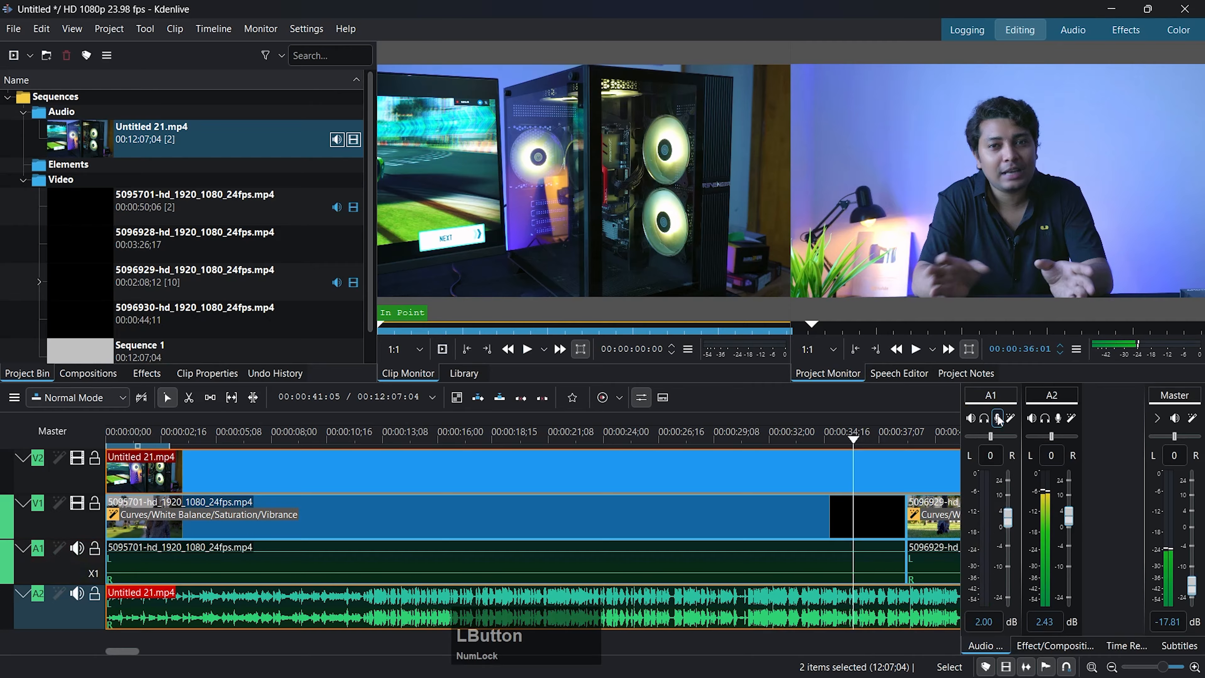
{"action": "left_click", "coordinate": [1158, 419]}
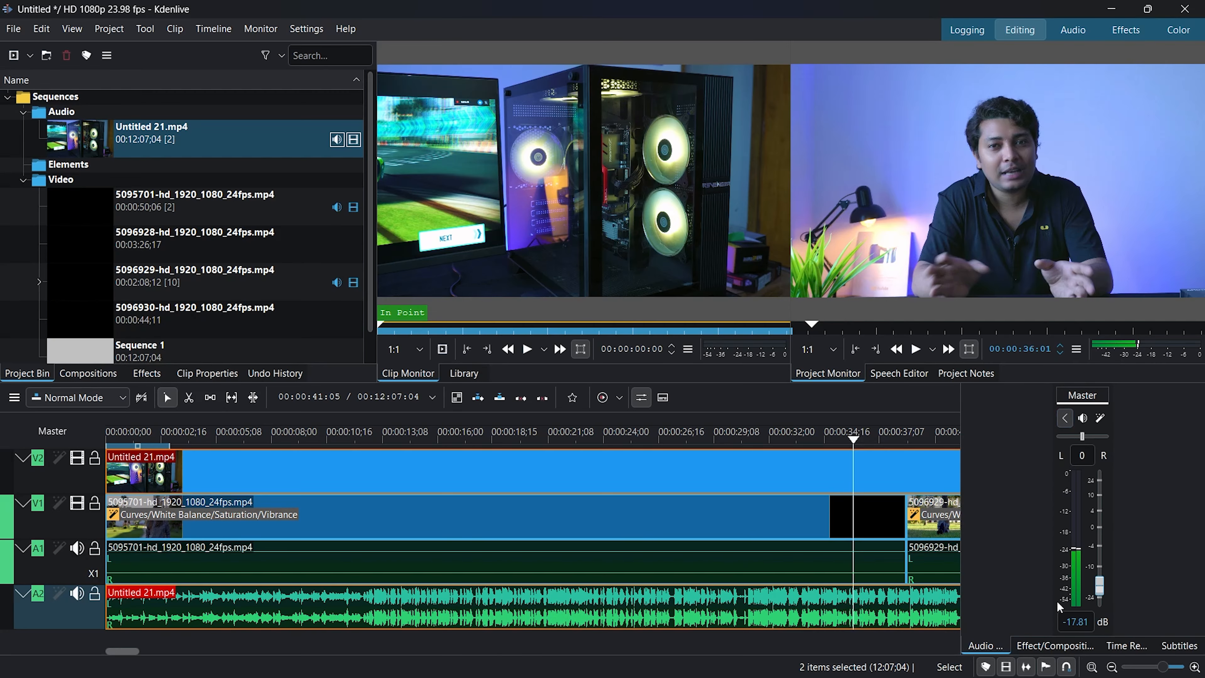
{"action": "left_click", "coordinate": [986, 645]}
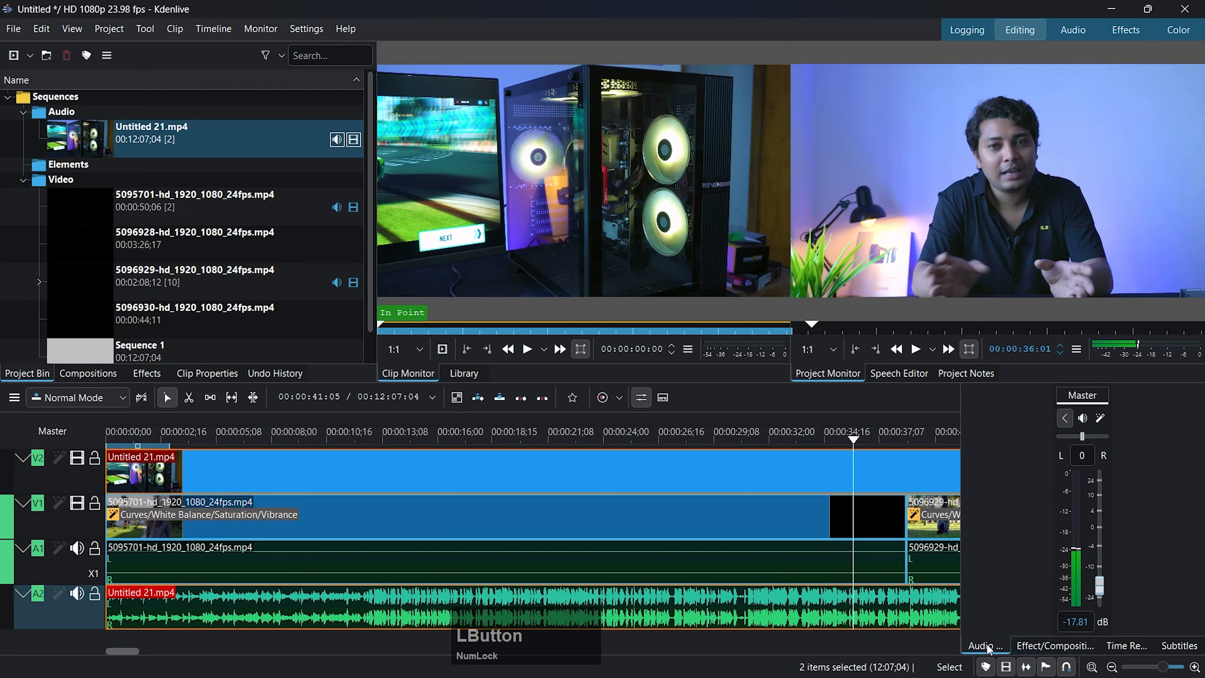
{"action": "left_click", "coordinate": [1067, 419]}
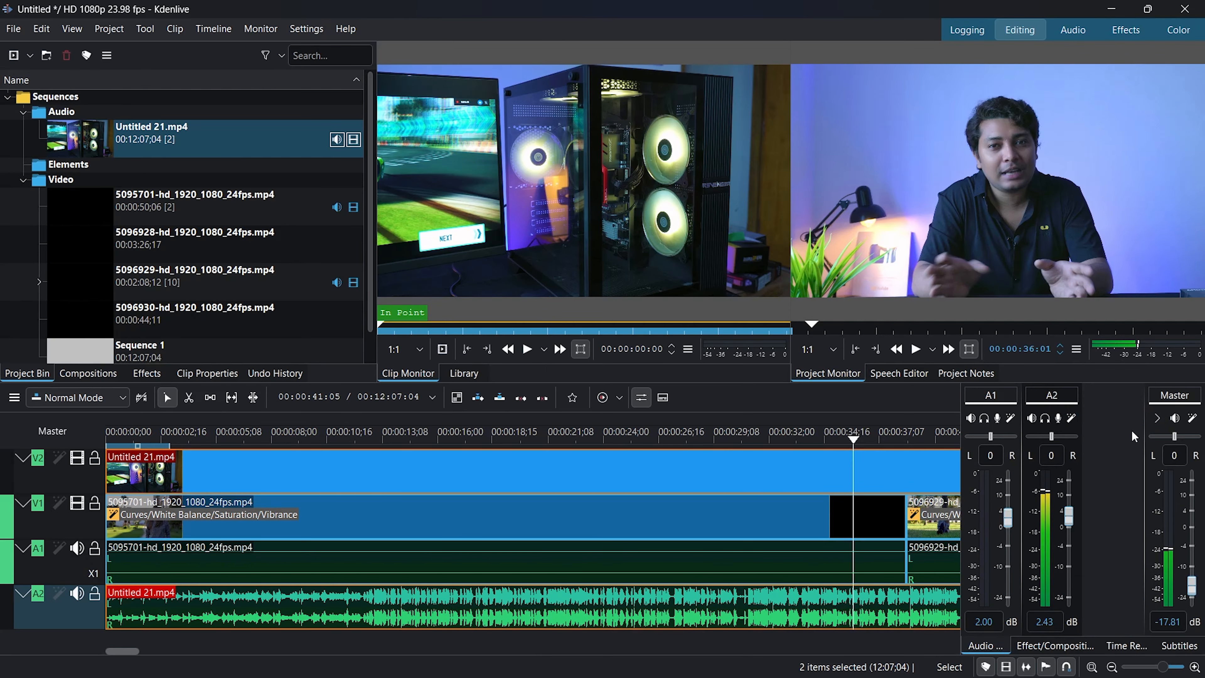
{"action": "left_click", "coordinate": [1157, 417]}
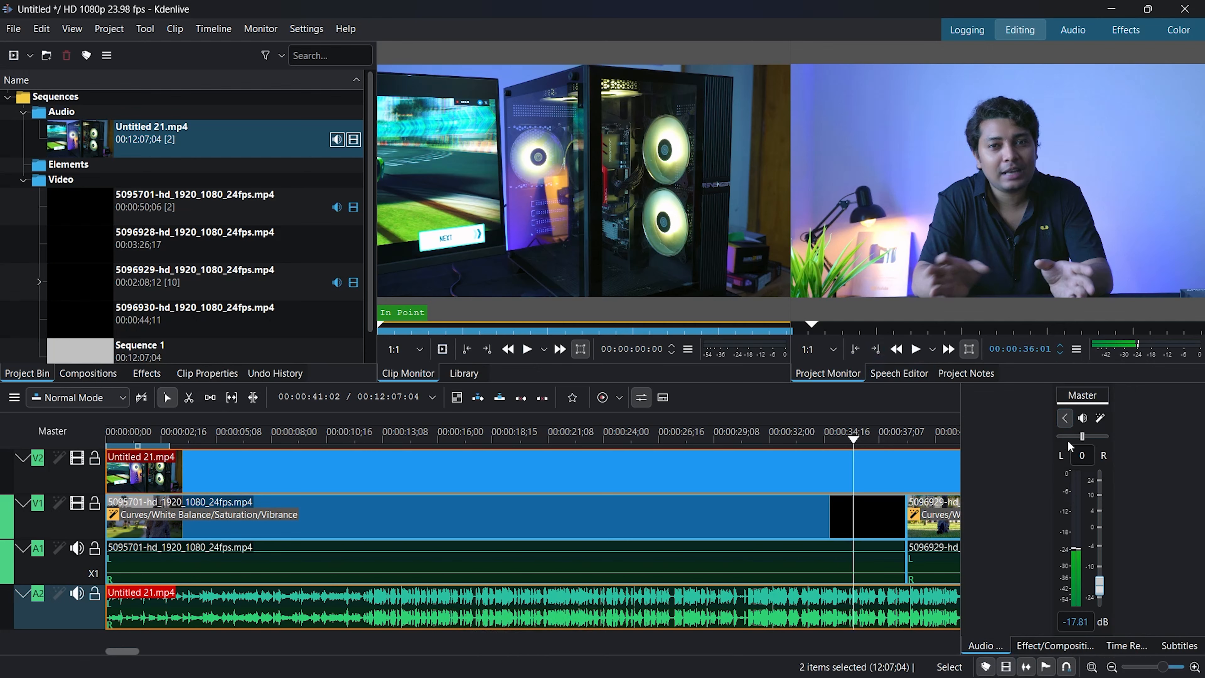
Step: Apply the High-pass effect from the EQ and Filters audio effects to the Untitled 21.mp4 clip on A2
{"action": "left_click", "coordinate": [1083, 418]}
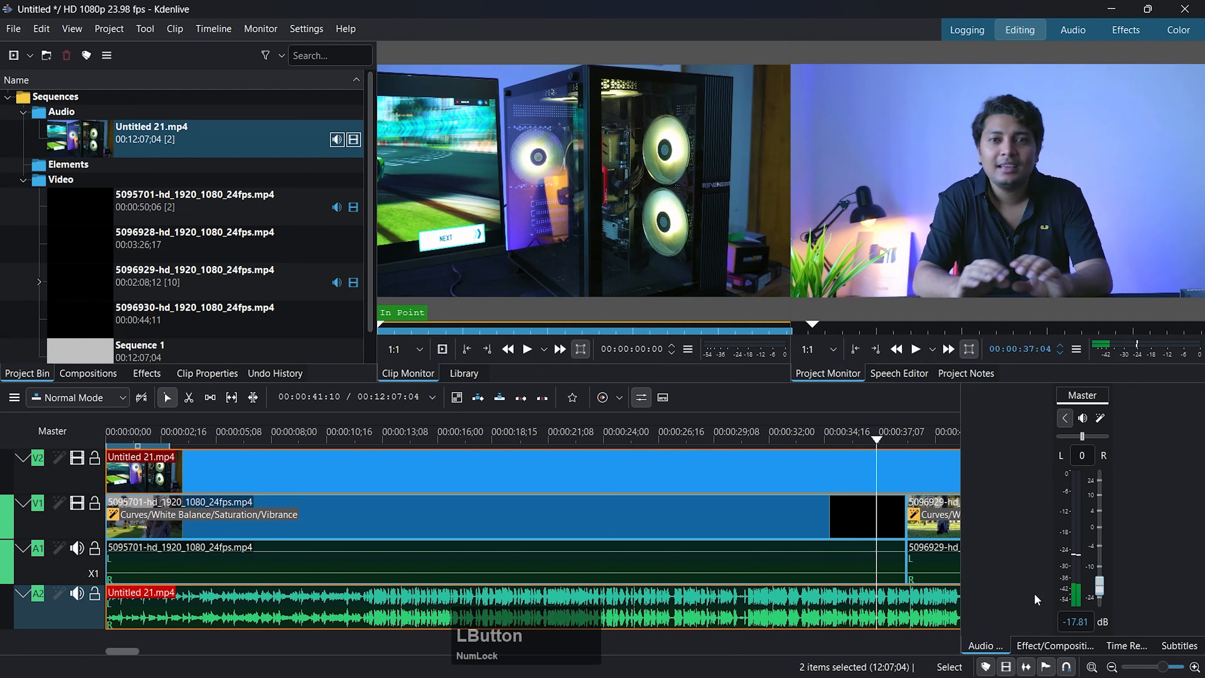
{"action": "left_click", "coordinate": [1039, 645]}
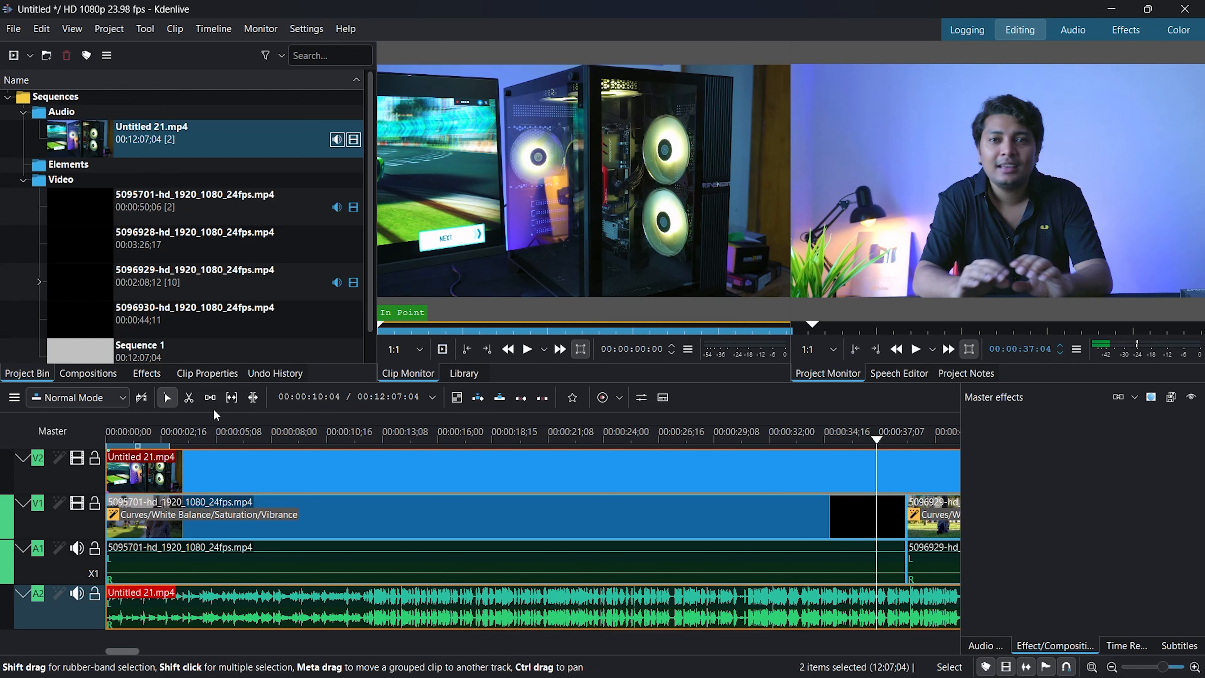
{"action": "left_click", "coordinate": [144, 374]}
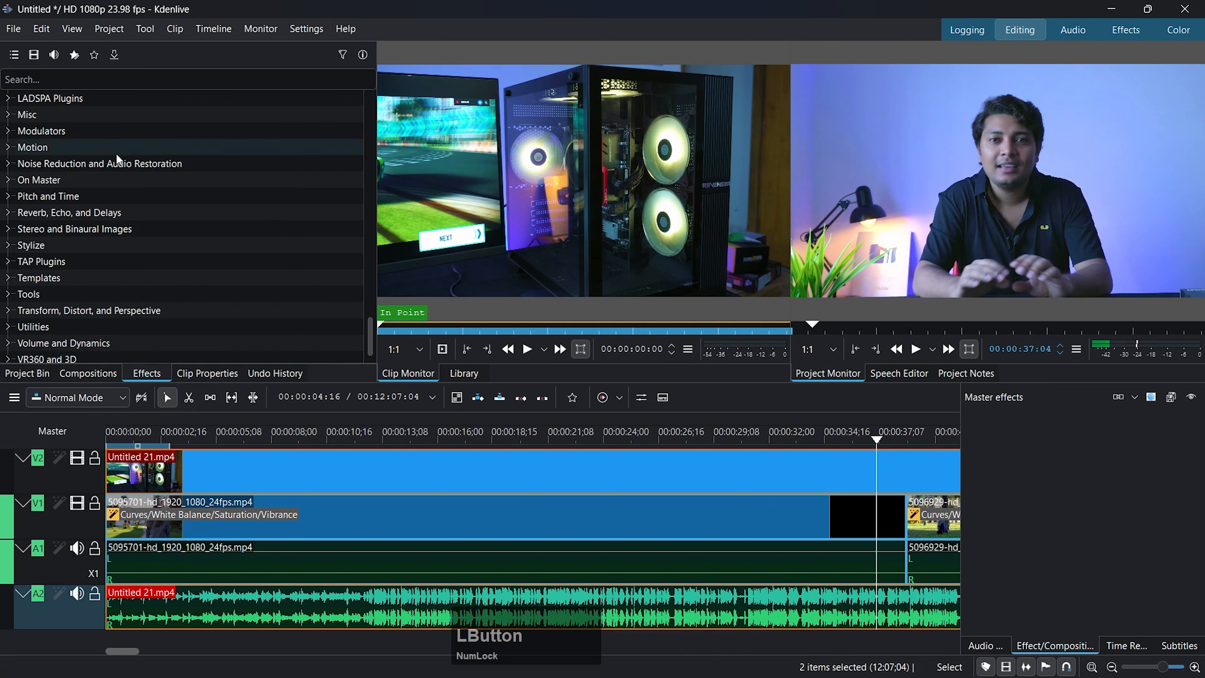
{"action": "left_click", "coordinate": [52, 56]}
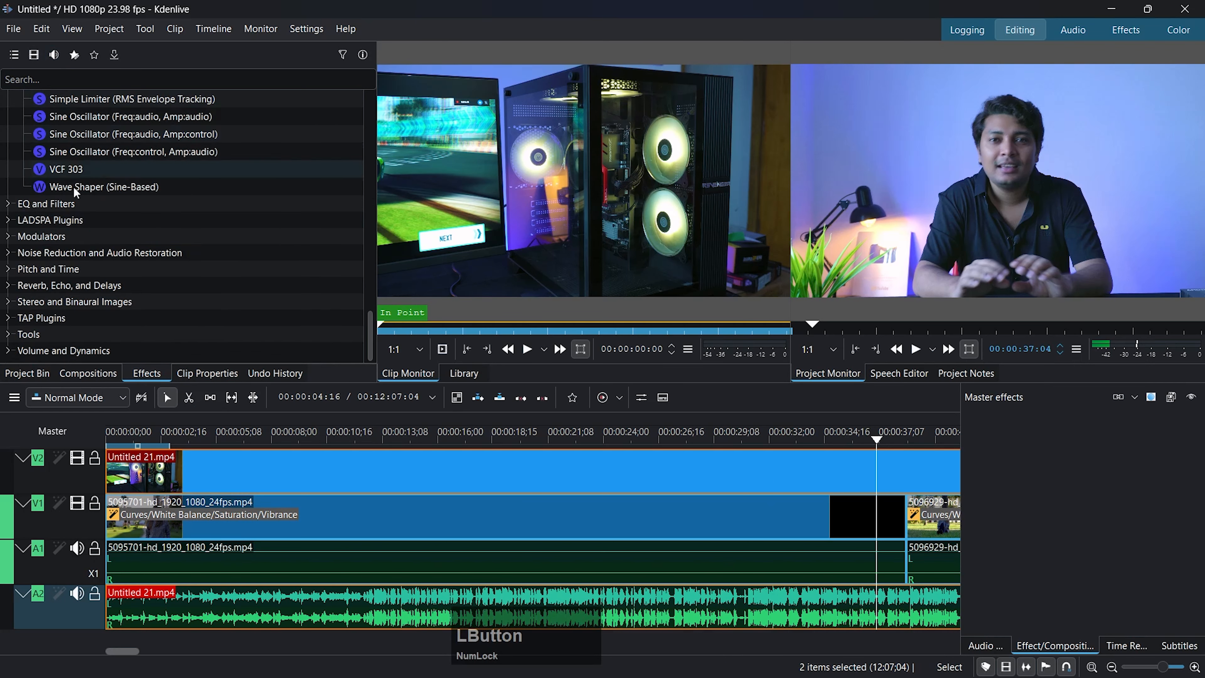
{"action": "left_click", "coordinate": [71, 204]}
{"action": "left_click_drag", "start_coordinate": [95, 308], "coordinate": [704, 601]}
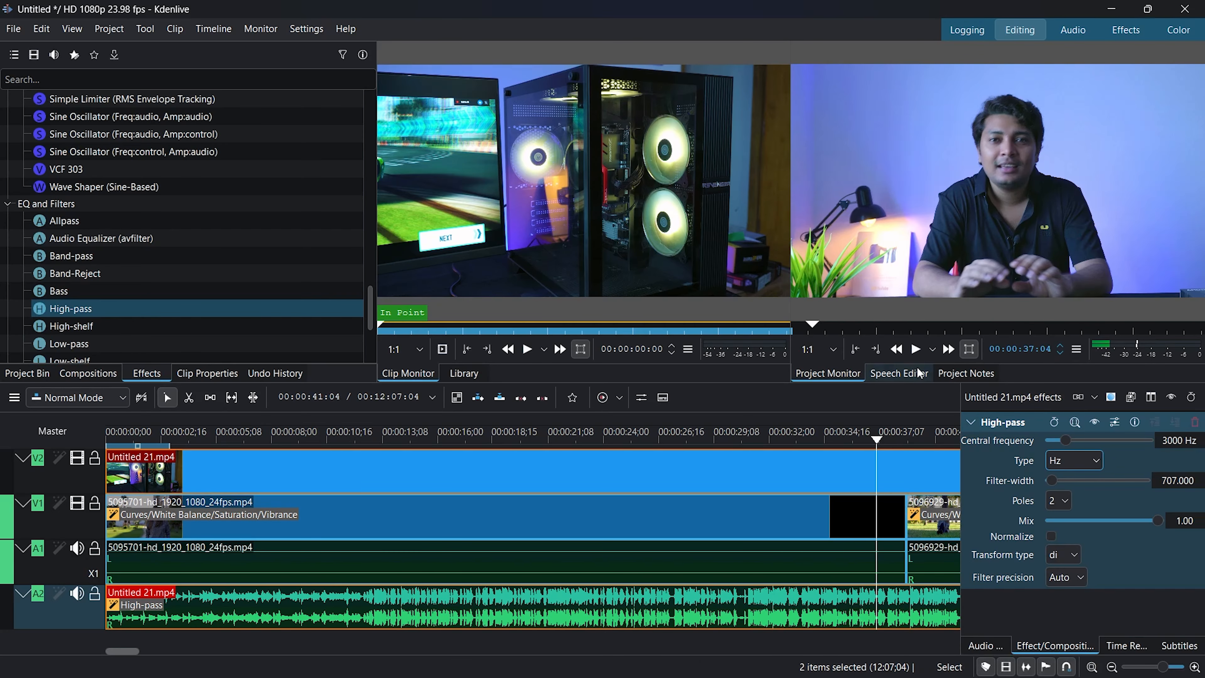
Step: Play the sequence to hear the High-pass filter, stop at about 00:00:42:06, and browse the remaining audio effects
{"action": "left_click", "coordinate": [915, 354]}
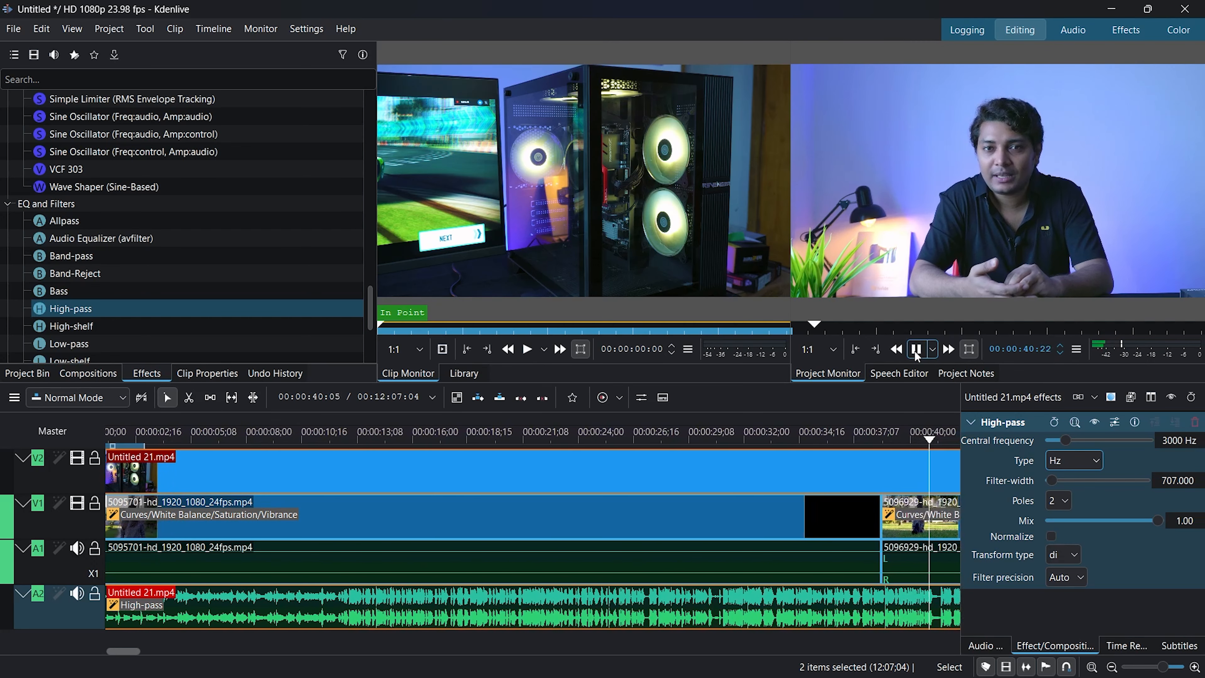
{"action": "left_click", "coordinate": [916, 351]}
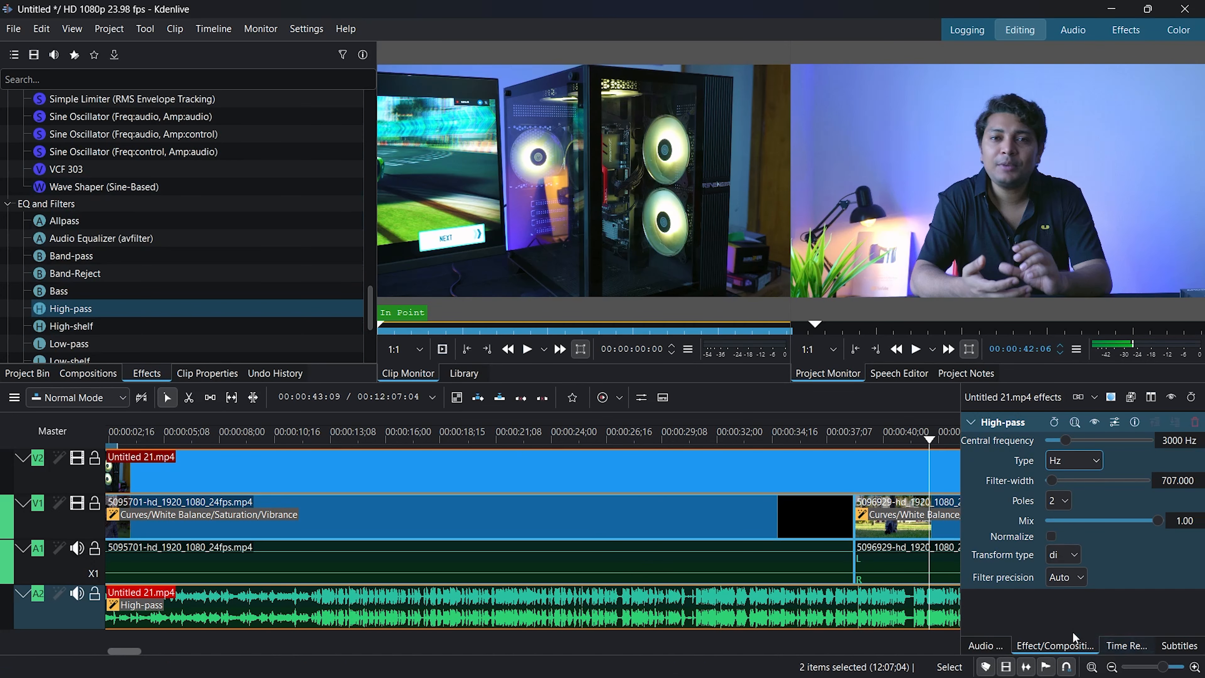
{"action": "scroll", "coordinate": [203, 283], "scroll_direction": "down", "scroll_amount": 4}
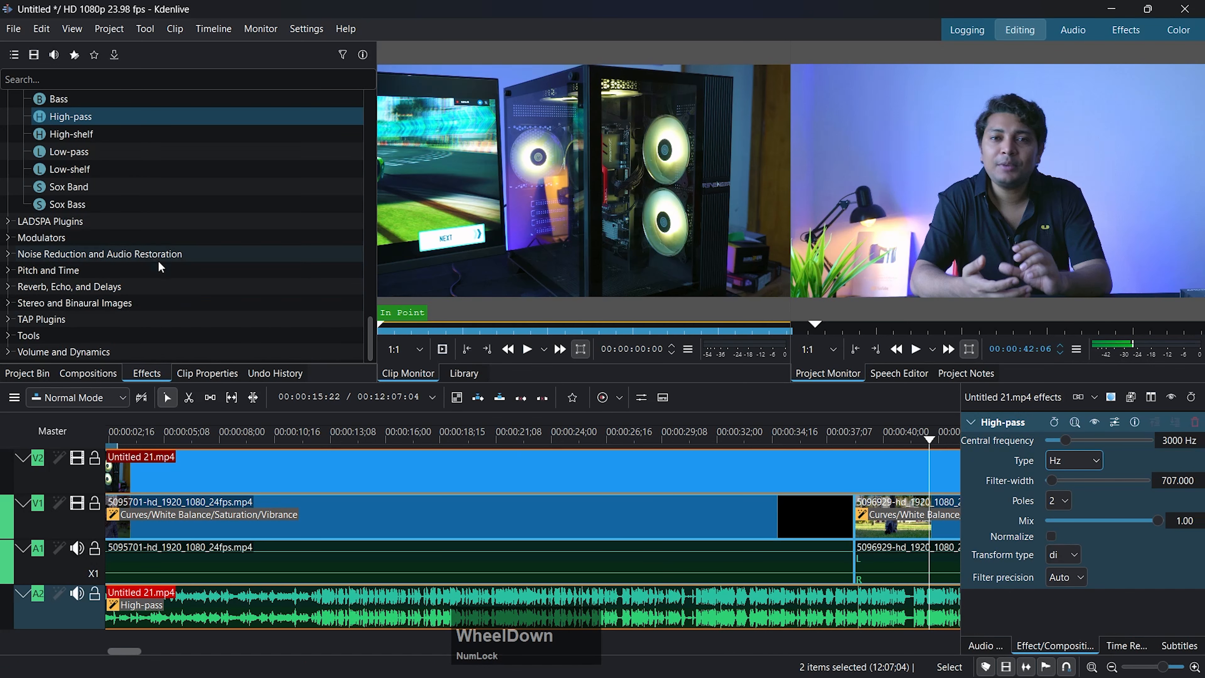
Step: Show the A1 and A2 channels in the audio mixer again and open the time remapping settings
{"action": "left_click", "coordinate": [986, 645]}
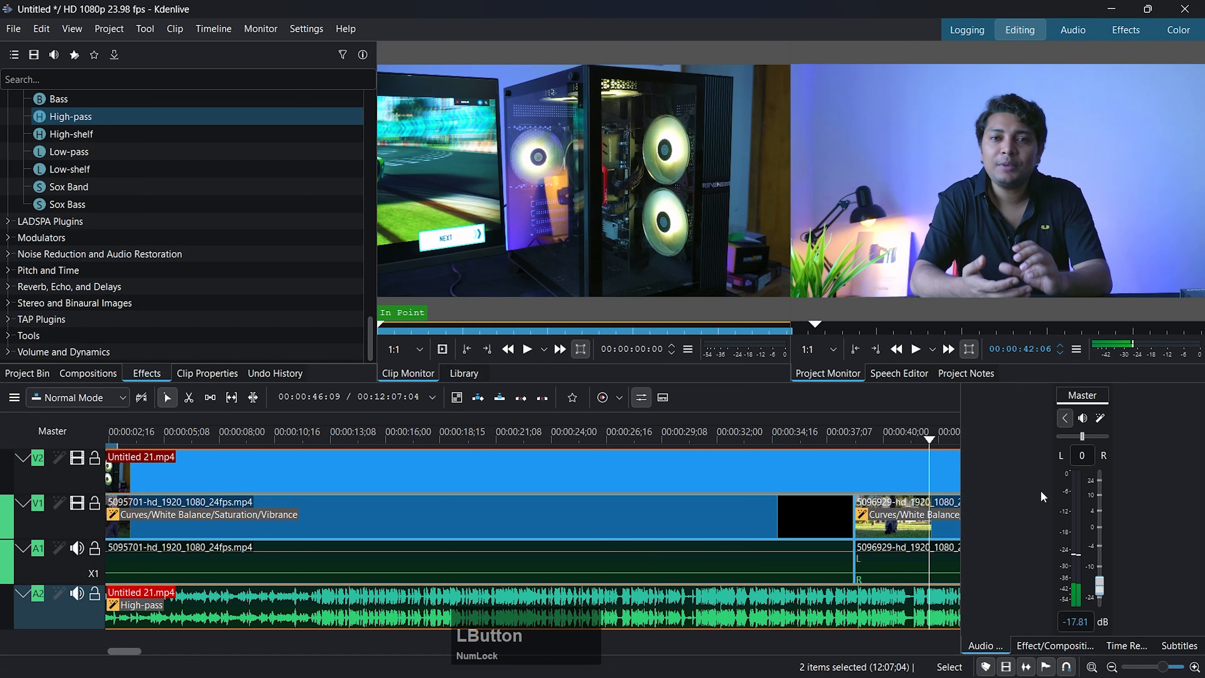
{"action": "left_click", "coordinate": [1063, 418]}
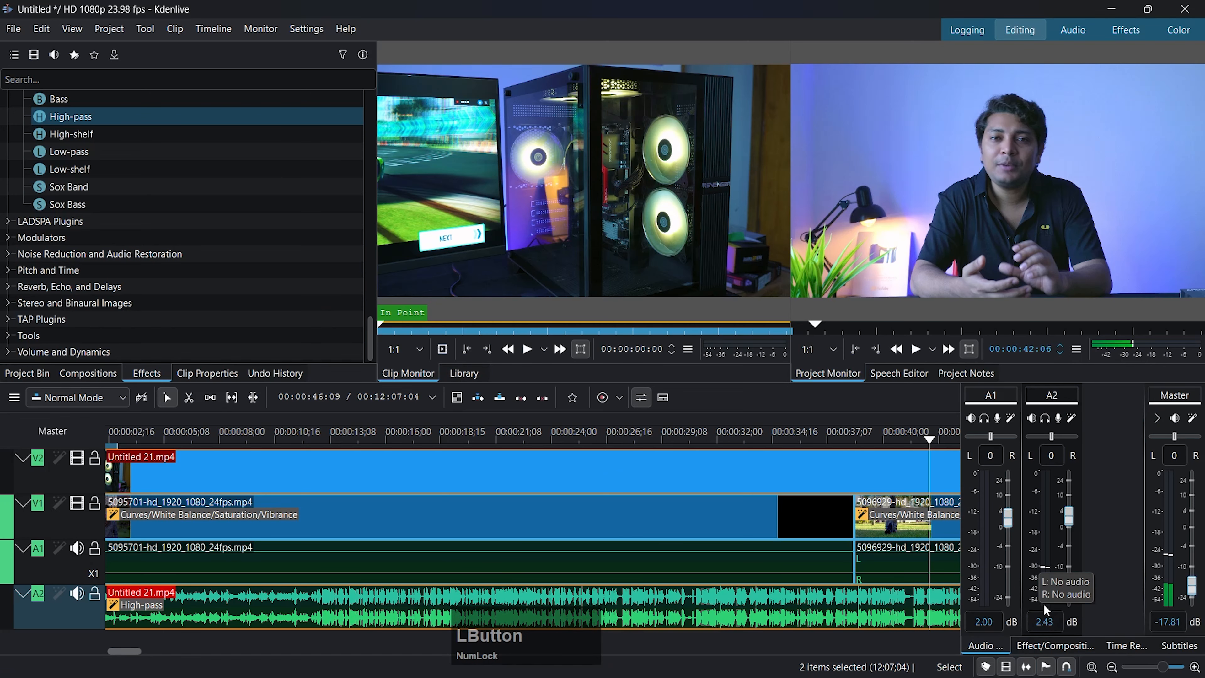
{"action": "left_click", "coordinate": [1126, 645]}
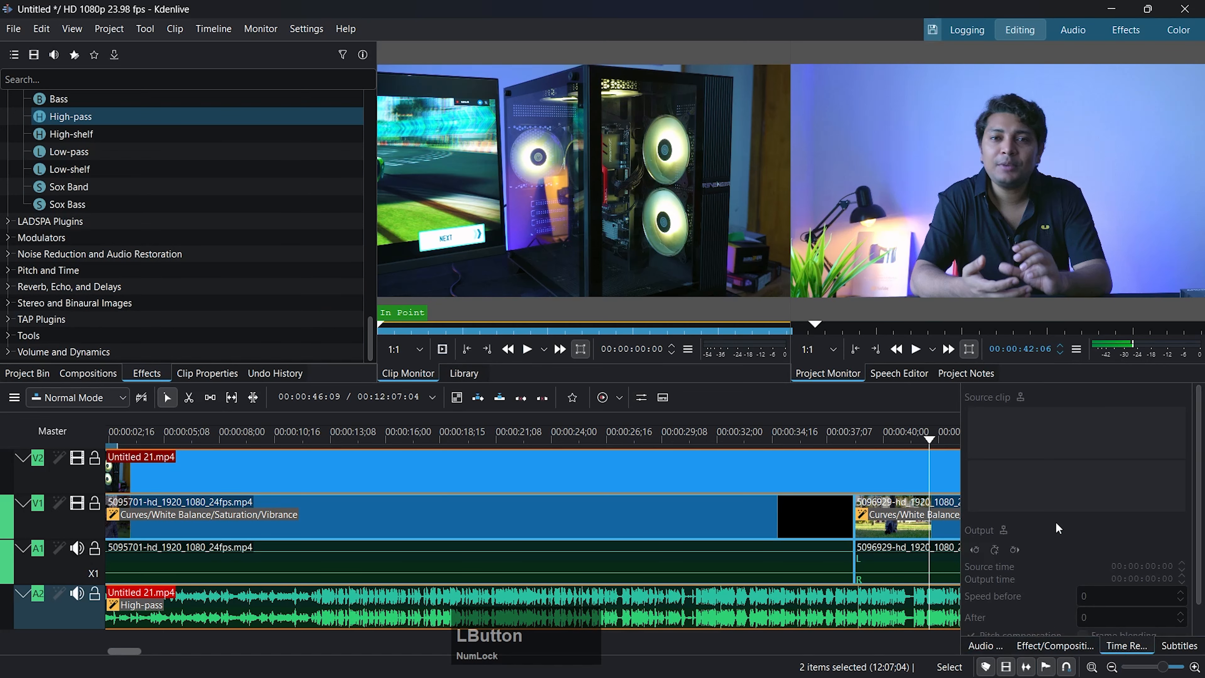
Step: Switch to the Audio workspace and examine its mixer, audio spectrum and effect stack
{"action": "left_click", "coordinate": [1072, 29]}
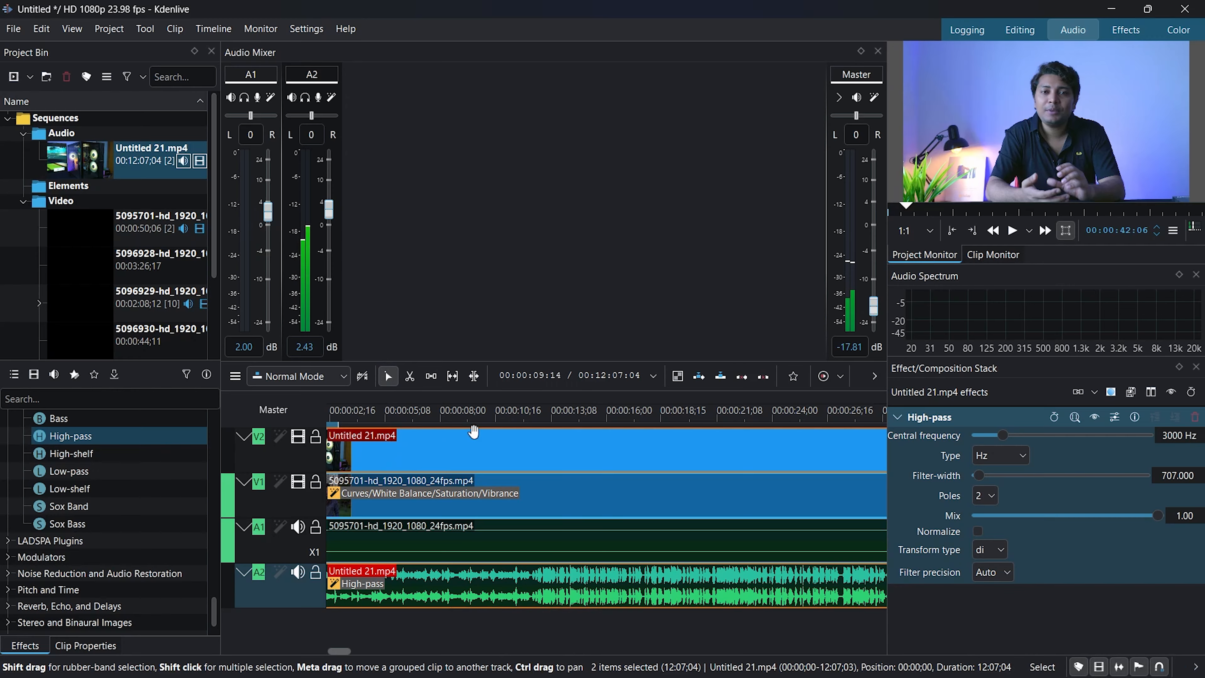
{"action": "left_click", "coordinate": [525, 601]}
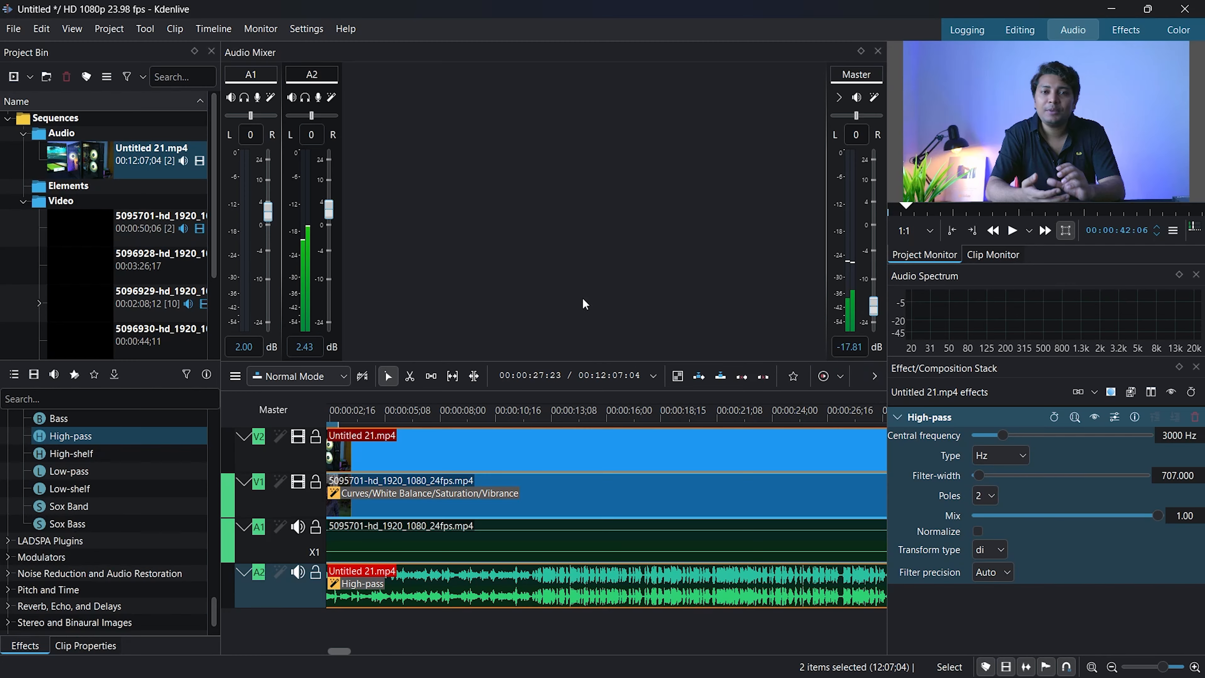
{"action": "right_click", "coordinate": [560, 318]}
Step: Switch to the Effects workspace and widen both the effects list and the project bin
{"action": "left_click", "coordinate": [1125, 31]}
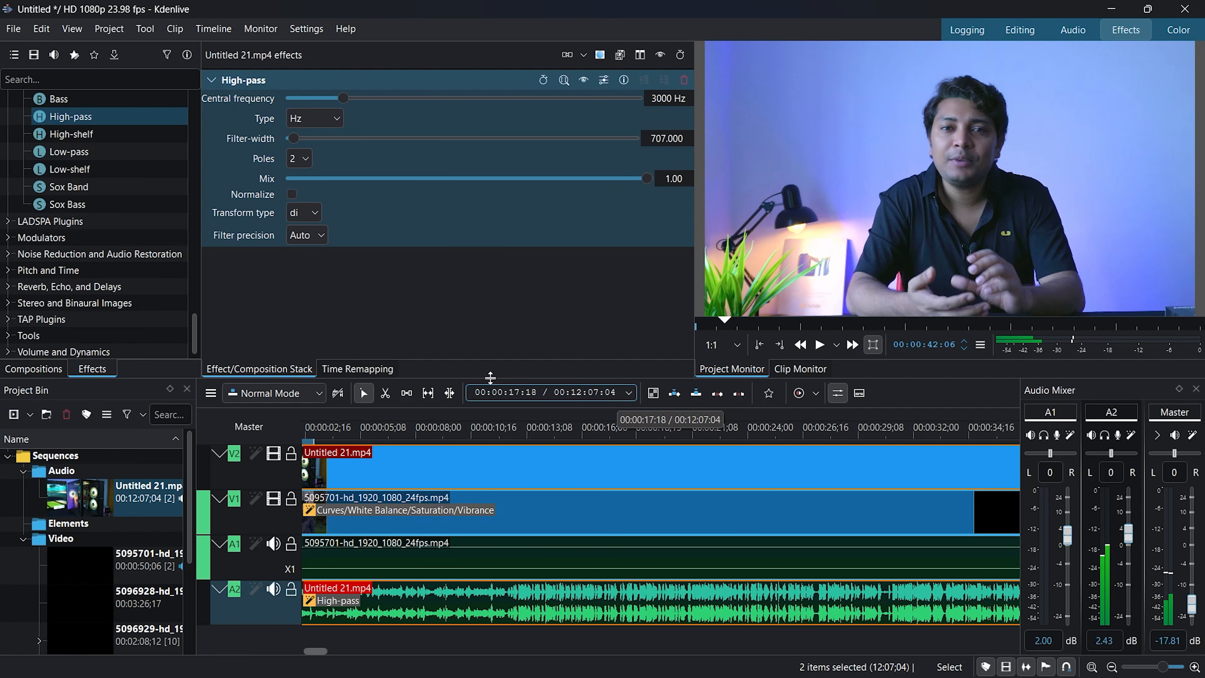
{"action": "left_click_drag", "start_coordinate": [199, 273], "coordinate": [379, 296]}
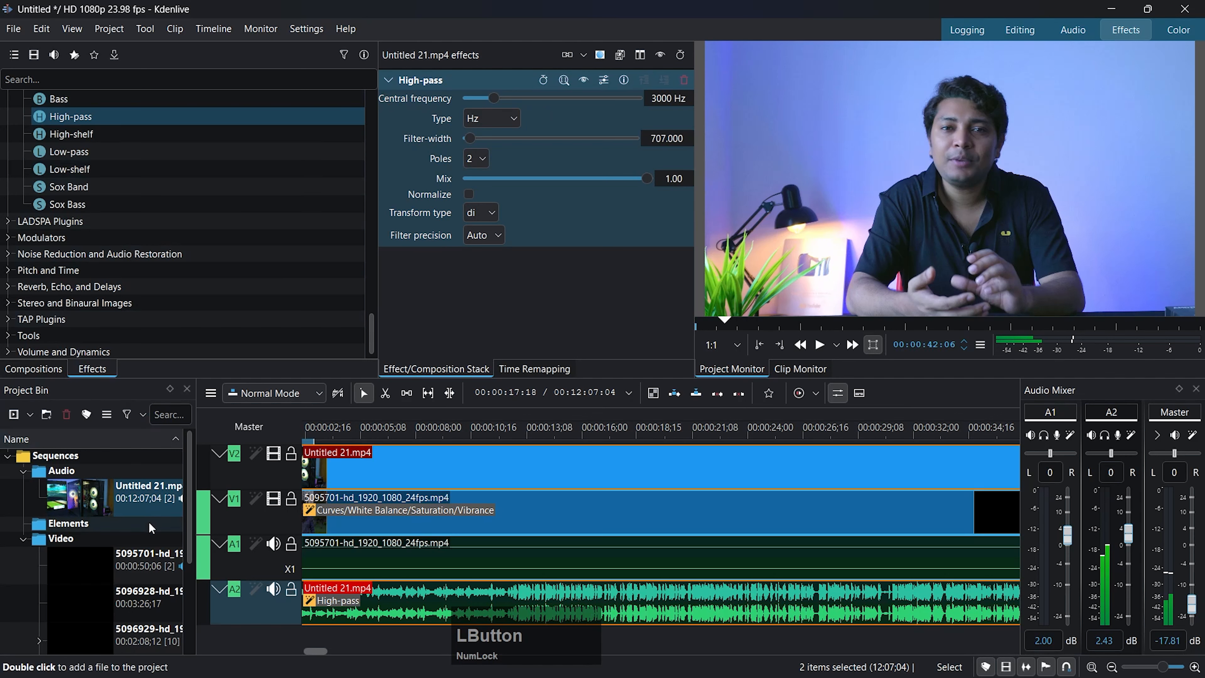
{"action": "left_click_drag", "start_coordinate": [196, 414], "coordinate": [289, 414]}
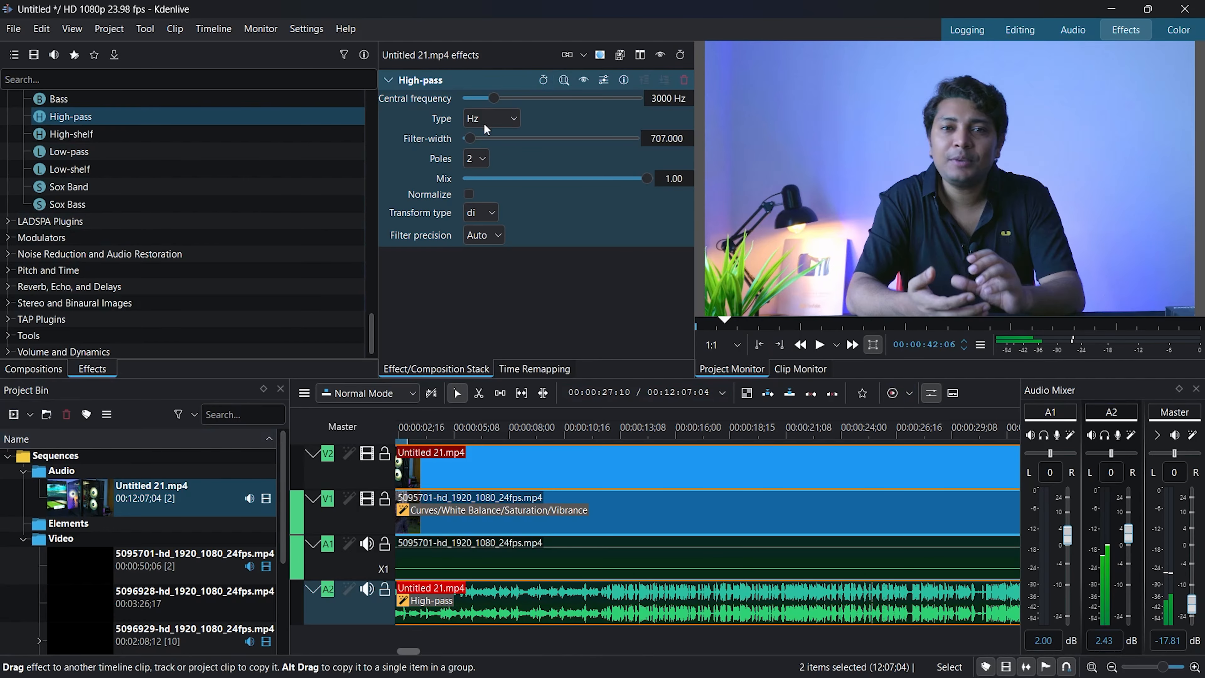
Step: Switch to the Color workspace and display the histogram instead of the vectorscope
{"action": "left_click", "coordinate": [1178, 29]}
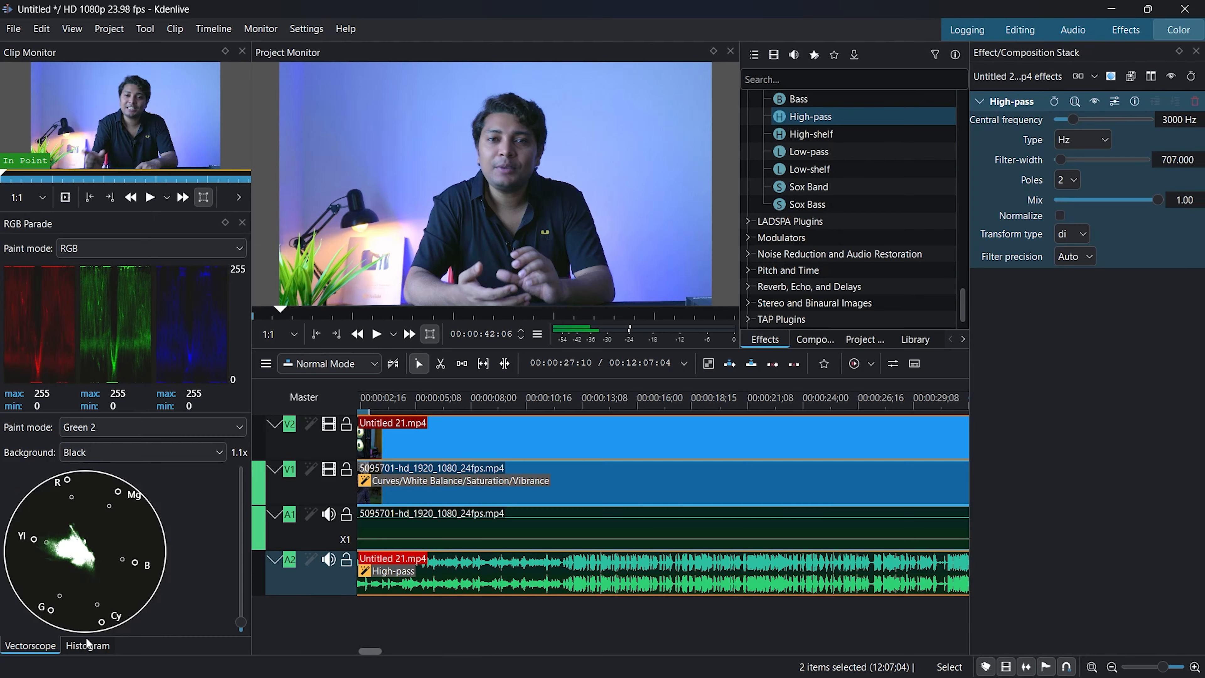
{"action": "left_click", "coordinate": [92, 649]}
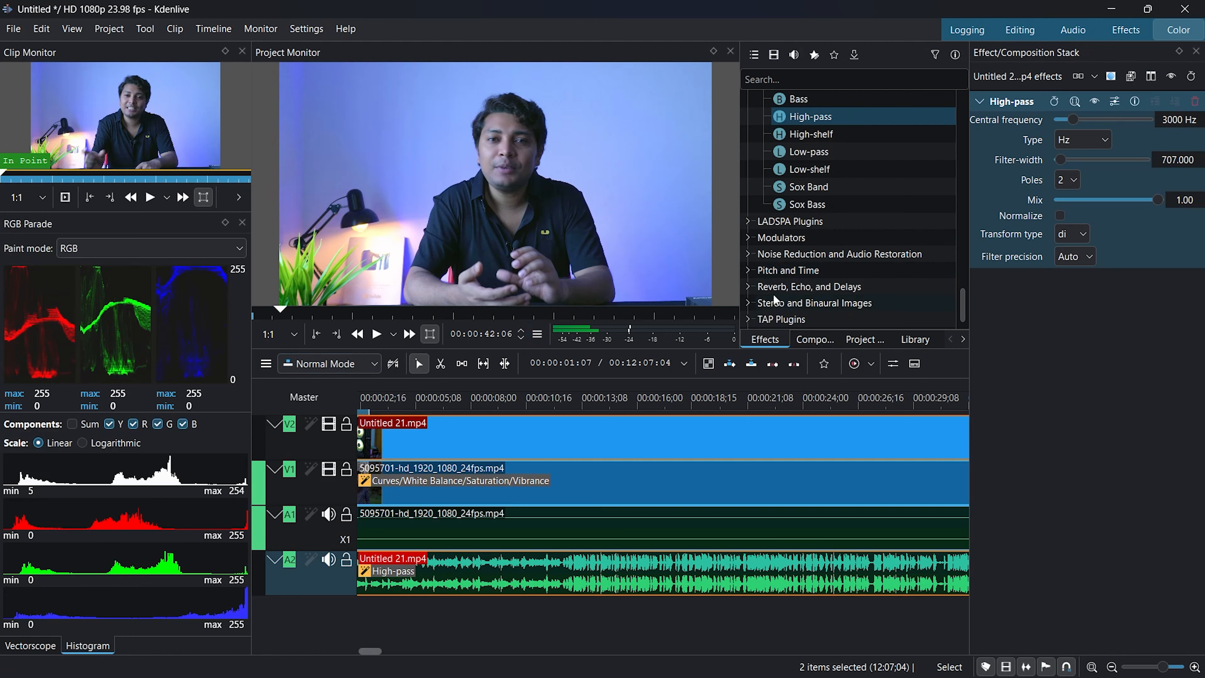
Step: Apply the 3 point balance video effect to Untitled 21.mp4 on V2 and sample its white color from the project preview
{"action": "left_click", "coordinate": [774, 56]}
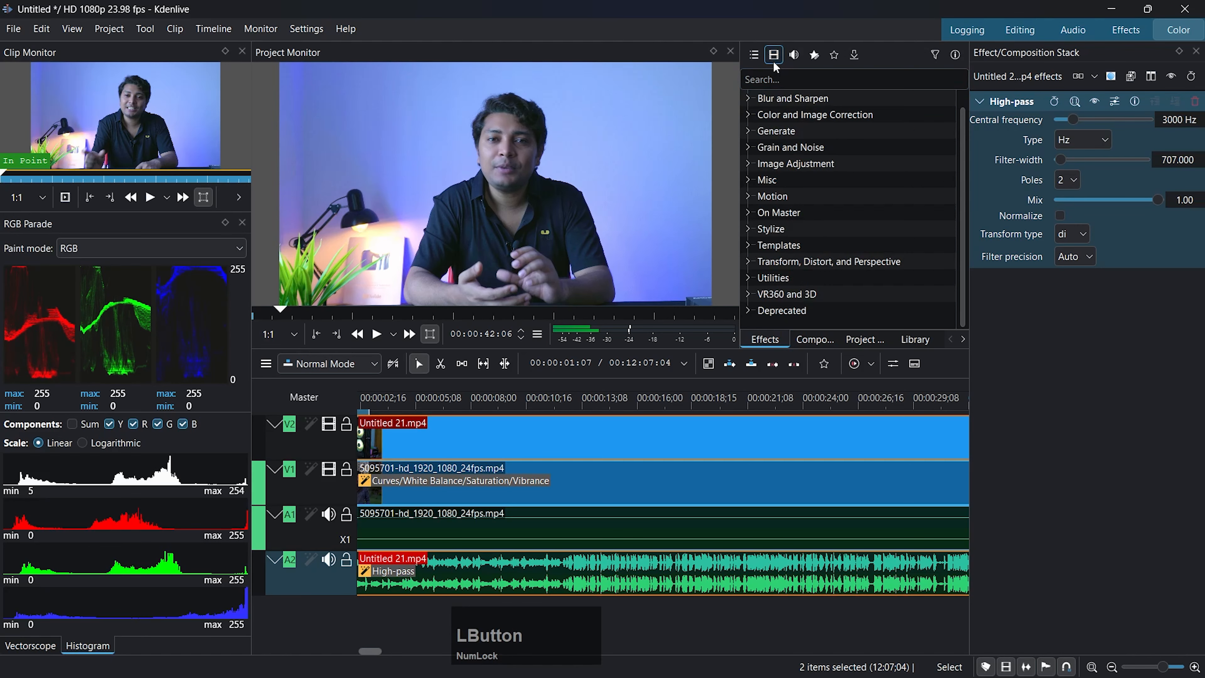
{"action": "left_click", "coordinate": [815, 115]}
{"action": "left_click_drag", "start_coordinate": [822, 131], "coordinate": [605, 442]}
{"action": "left_click", "coordinate": [620, 432]}
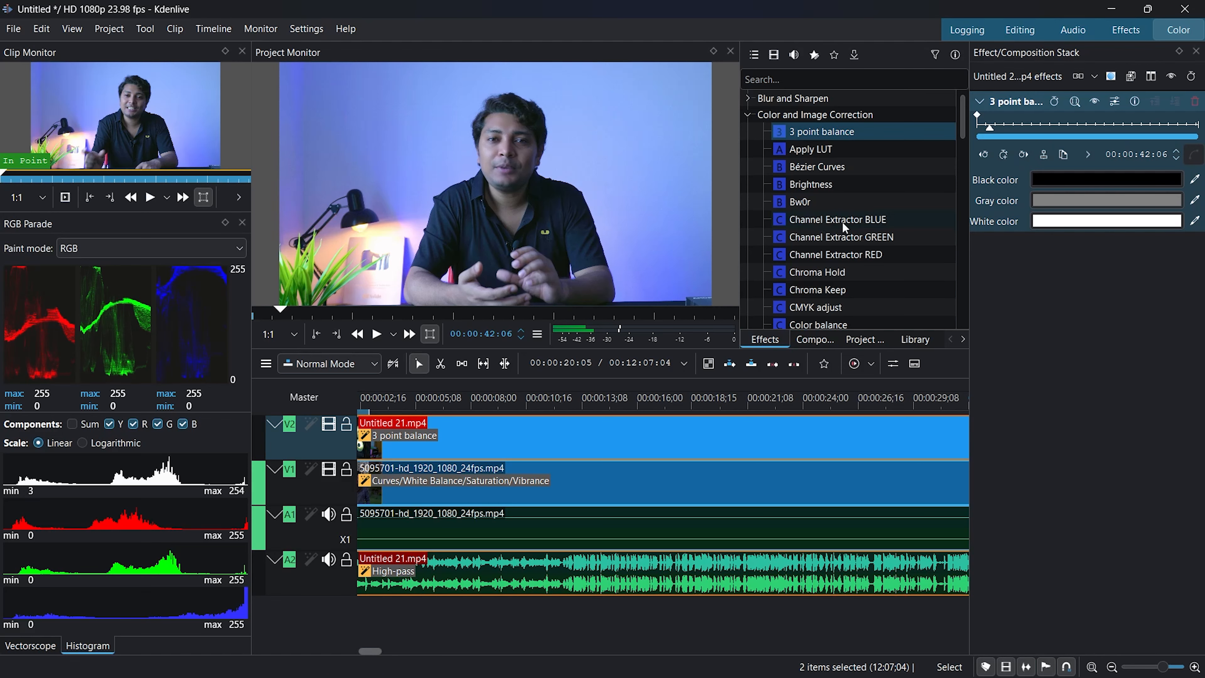
{"action": "left_click", "coordinate": [1194, 221]}
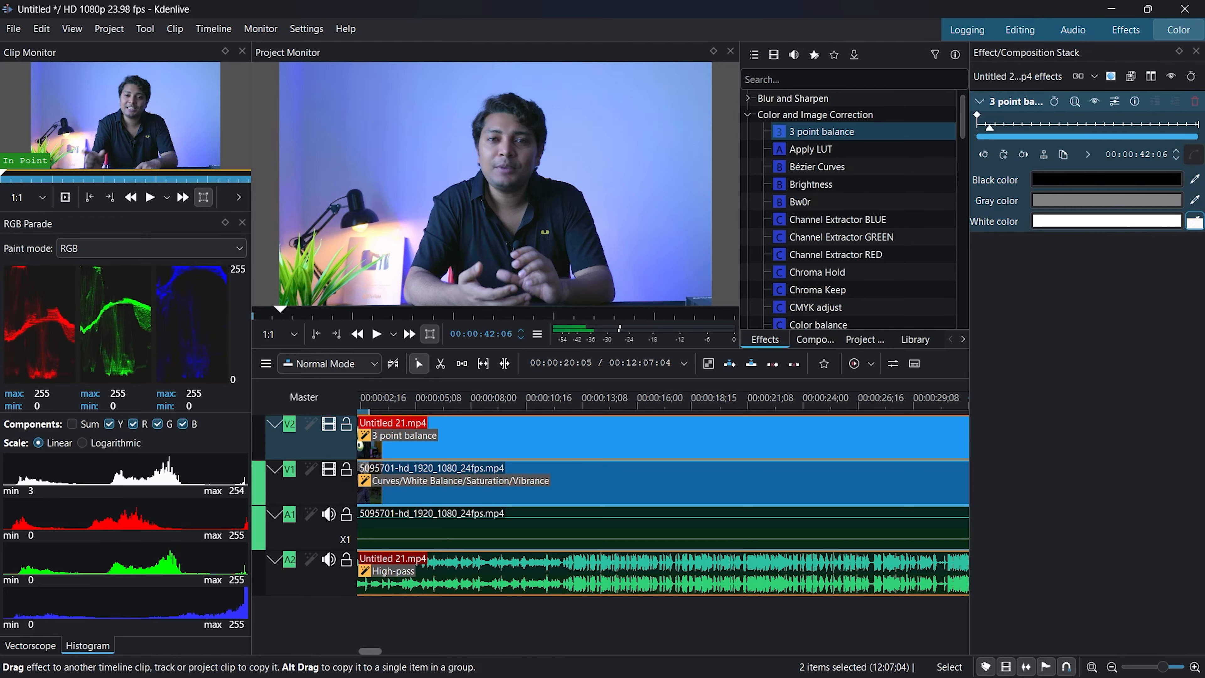
{"action": "left_click", "coordinate": [422, 239]}
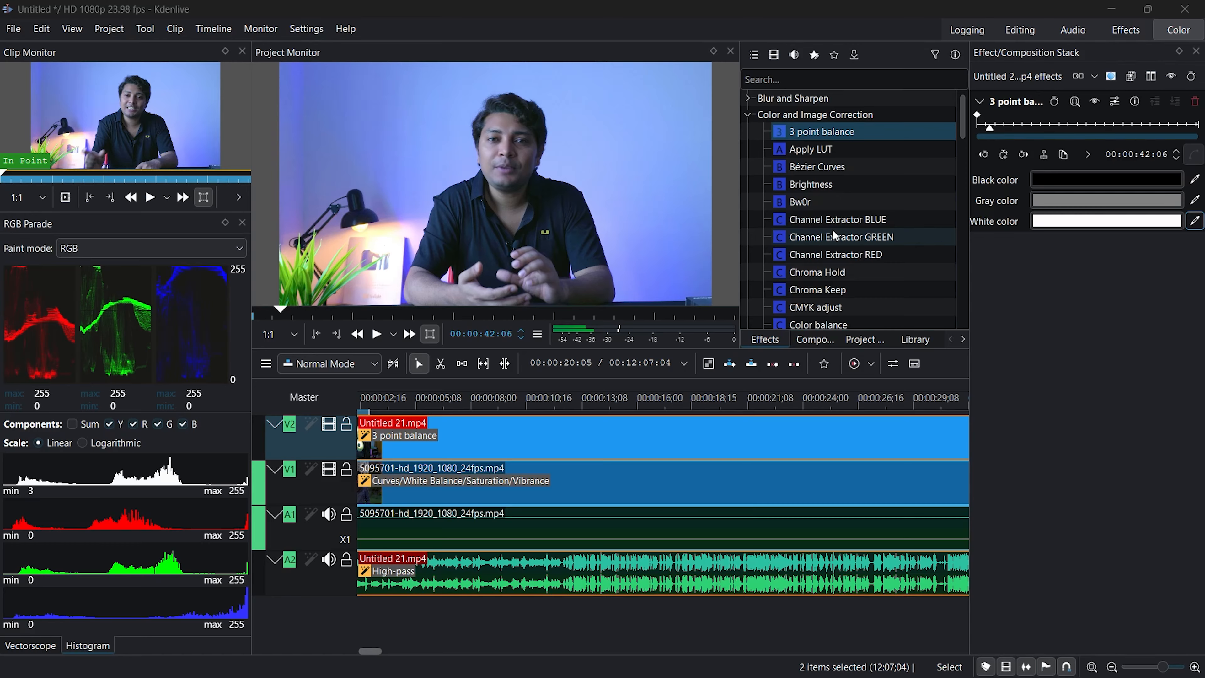
Step: Add the Brightness effect to the V2 clip and set its brightness to about 451
{"action": "left_click", "coordinate": [847, 187]}
{"action": "left_click_drag", "start_coordinate": [829, 180], "coordinate": [695, 435]}
{"action": "left_click_drag", "start_coordinate": [1093, 320], "coordinate": [1075, 321]}
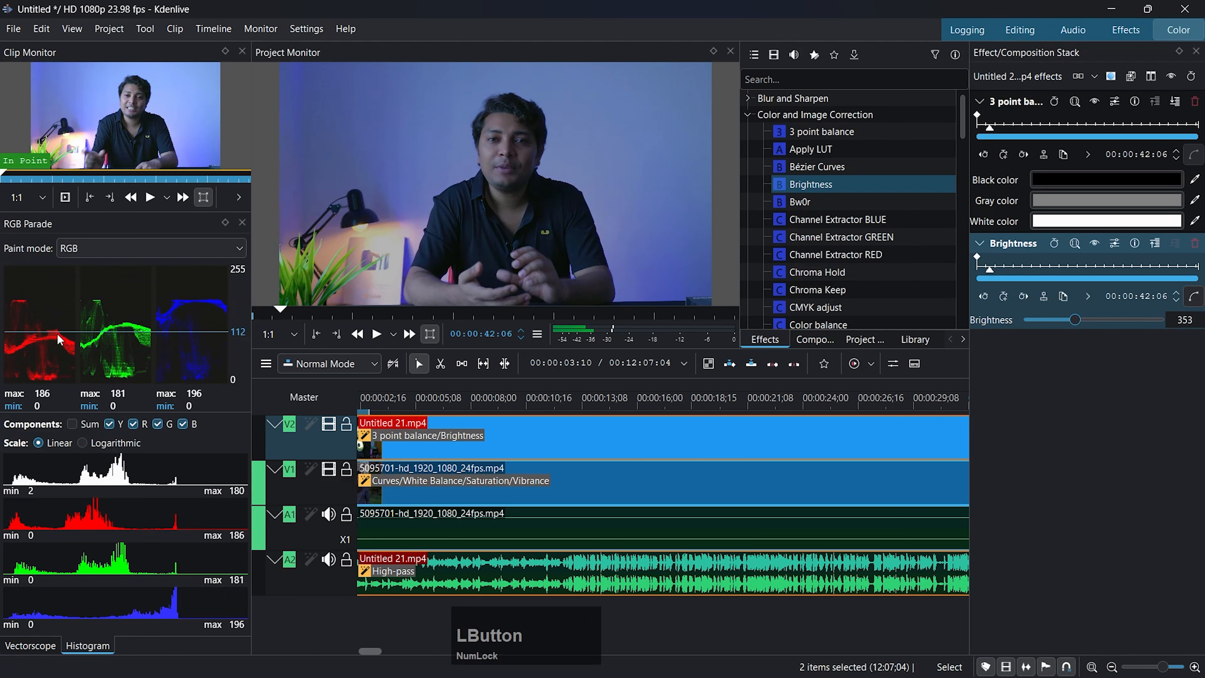
{"action": "left_click_drag", "start_coordinate": [1085, 327], "coordinate": [1087, 325]}
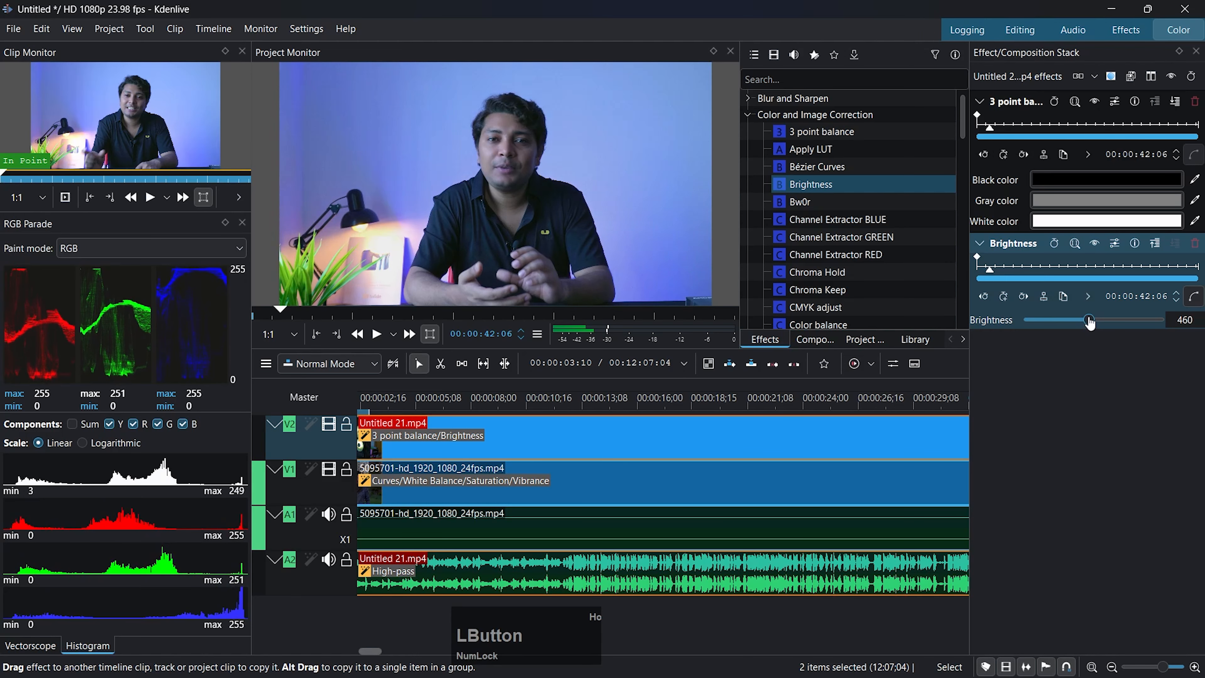
Step: Add the Color Contrast effect to the V2 clip with Red-Cyan contrast at -0.206 and Blue-Yellow contrast at -0.084
{"action": "scroll", "coordinate": [802, 290], "scroll_direction": "down", "scroll_amount": 2}
{"action": "left_click_drag", "start_coordinate": [817, 256], "coordinate": [684, 428]}
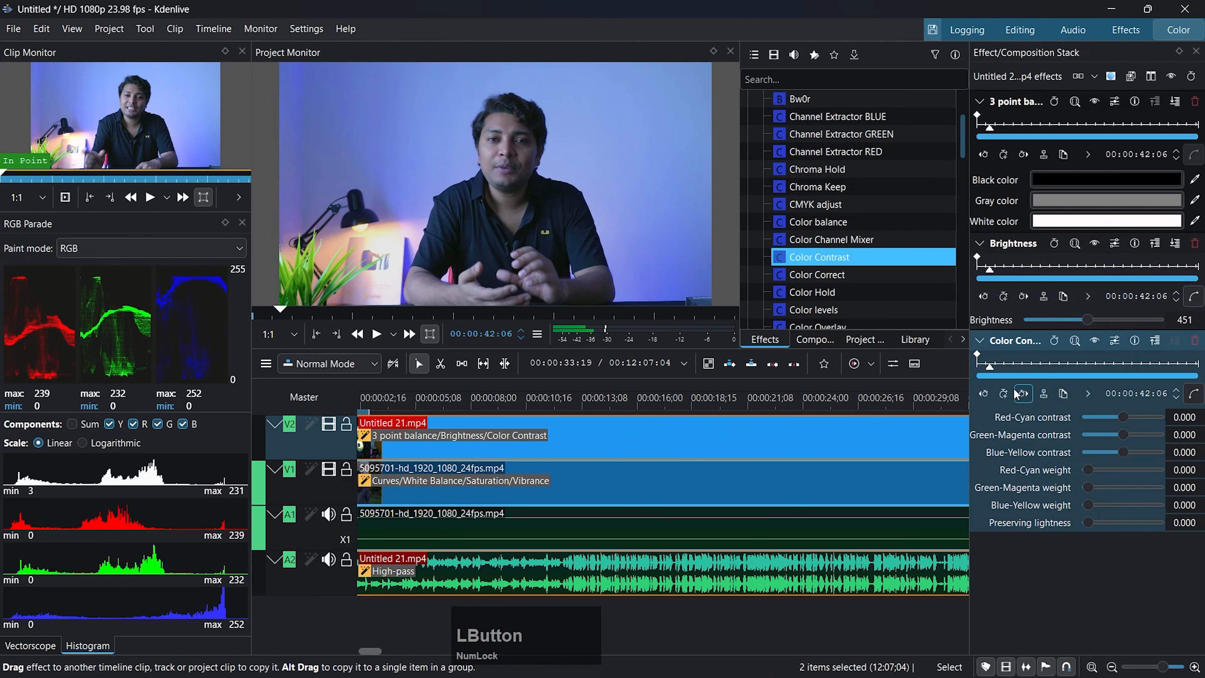
{"action": "mouse_move", "coordinate": [1124, 422]}
{"action": "left_mouse_down"}
{"action": "mouse_move", "coordinate": [1140, 423]}
{"action": "mouse_move", "coordinate": [1106, 420]}
{"action": "mouse_move", "coordinate": [1116, 419]}
{"action": "left_mouse_up"}
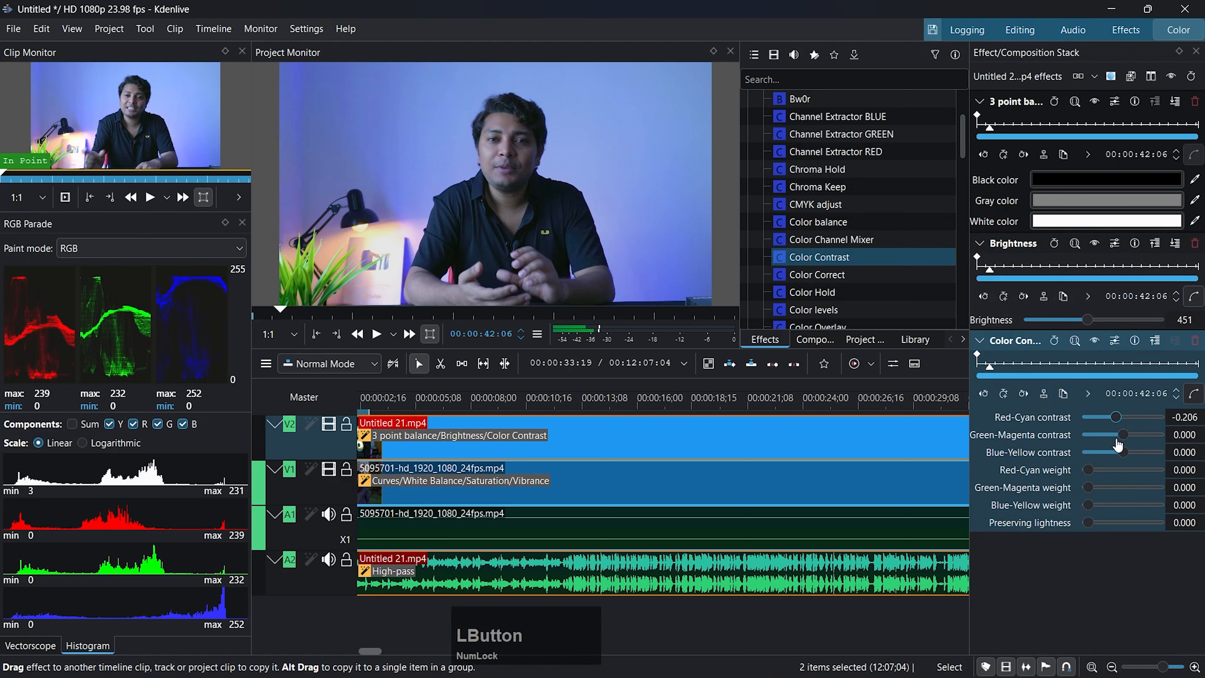
{"action": "mouse_move", "coordinate": [1122, 451]}
{"action": "left_mouse_down"}
{"action": "mouse_move", "coordinate": [1169, 469]}
{"action": "mouse_move", "coordinate": [1119, 455]}
{"action": "left_mouse_up"}
Step: Add the Color Correct effect to the V2 clip and set Blue shadow spot to -0.219 and Red shadow spot to 0.041
{"action": "left_click_drag", "start_coordinate": [828, 275], "coordinate": [663, 433]}
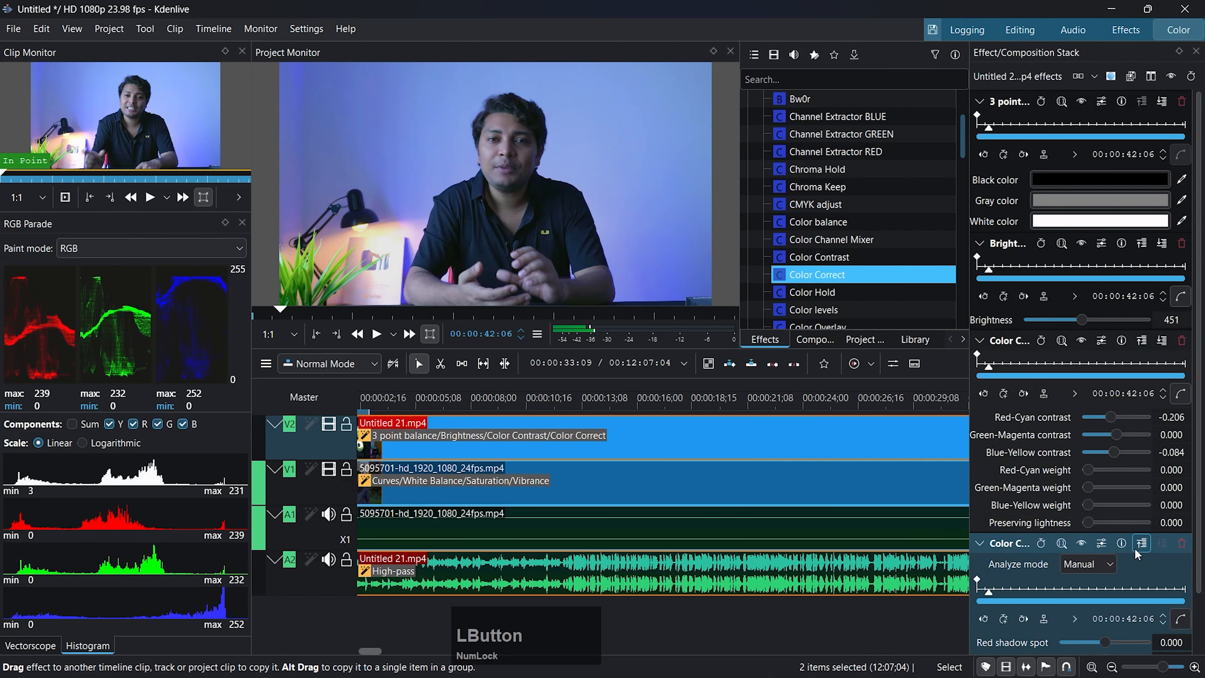
{"action": "scroll", "coordinate": [1137, 552], "scroll_direction": "down", "scroll_amount": 15}
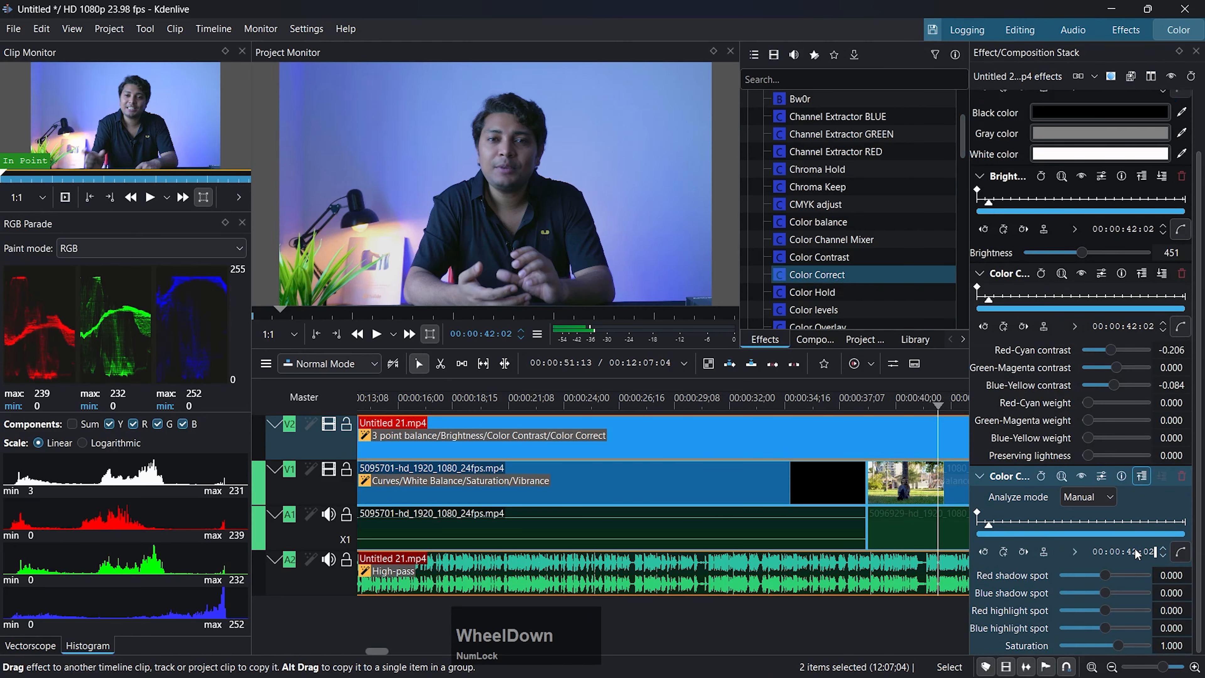
{"action": "left_click", "coordinate": [1108, 601]}
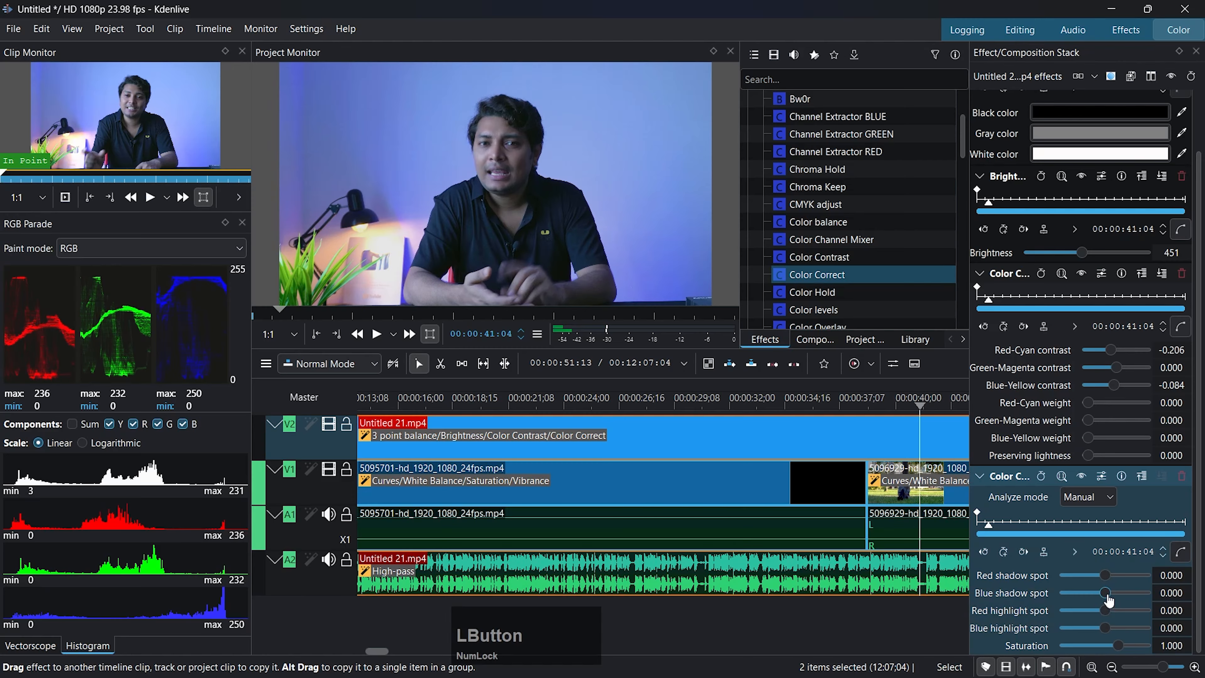
{"action": "left_click_drag", "start_coordinate": [1109, 601], "coordinate": [1082, 589]}
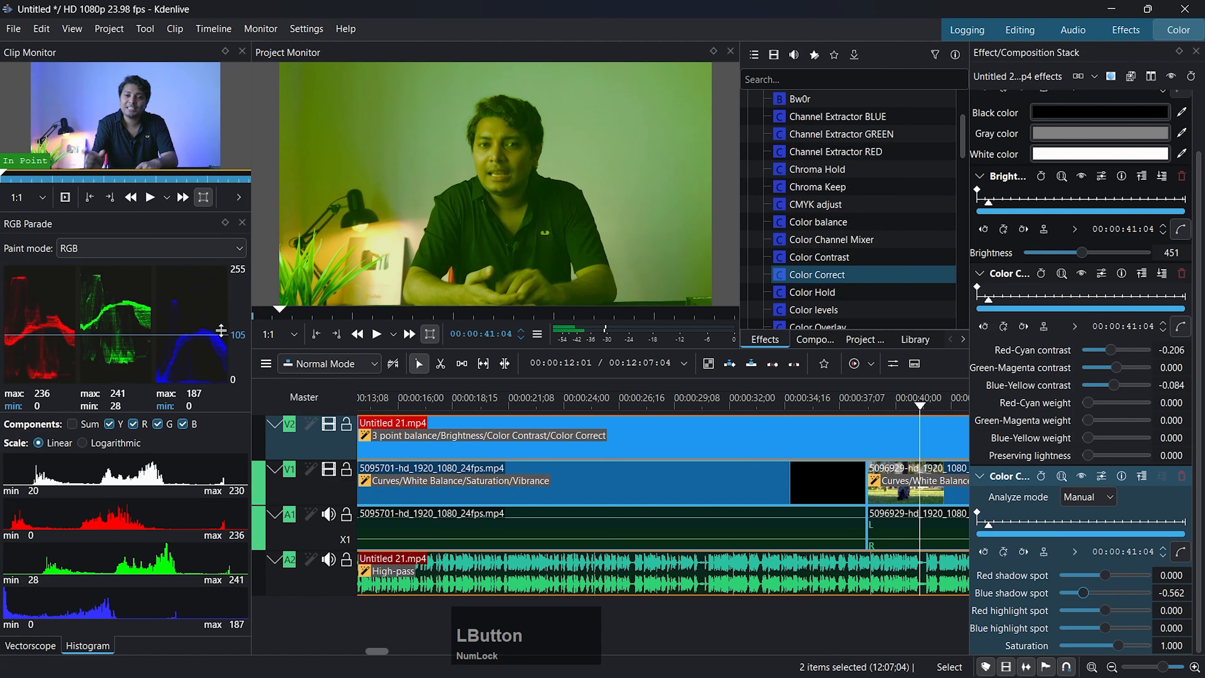
{"action": "left_click", "coordinate": [1098, 593]}
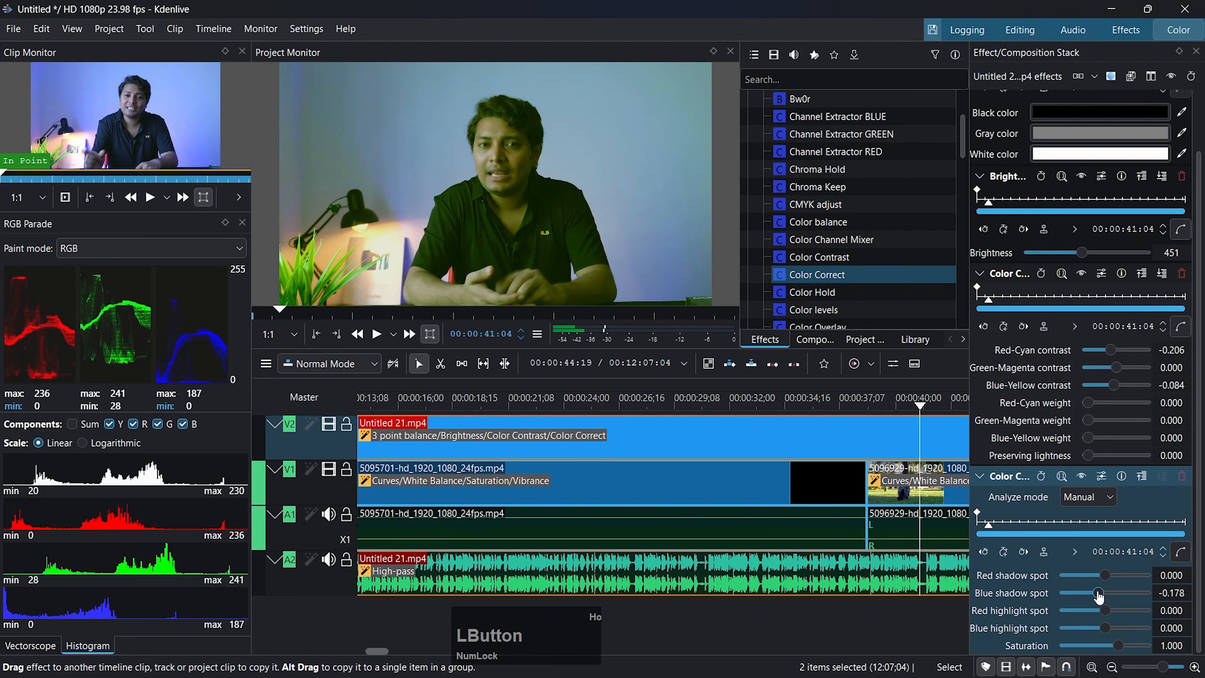
{"action": "left_click_drag", "start_coordinate": [1097, 596], "coordinate": [1097, 595]}
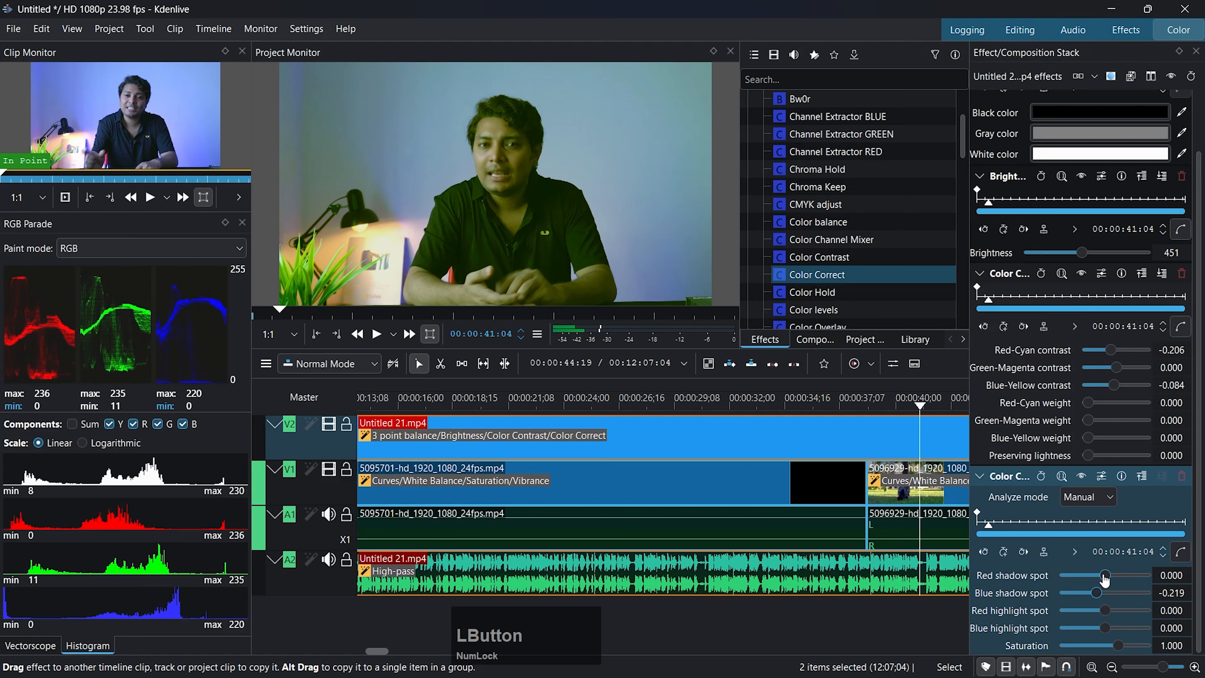
{"action": "left_click_drag", "start_coordinate": [1104, 577], "coordinate": [1108, 577]}
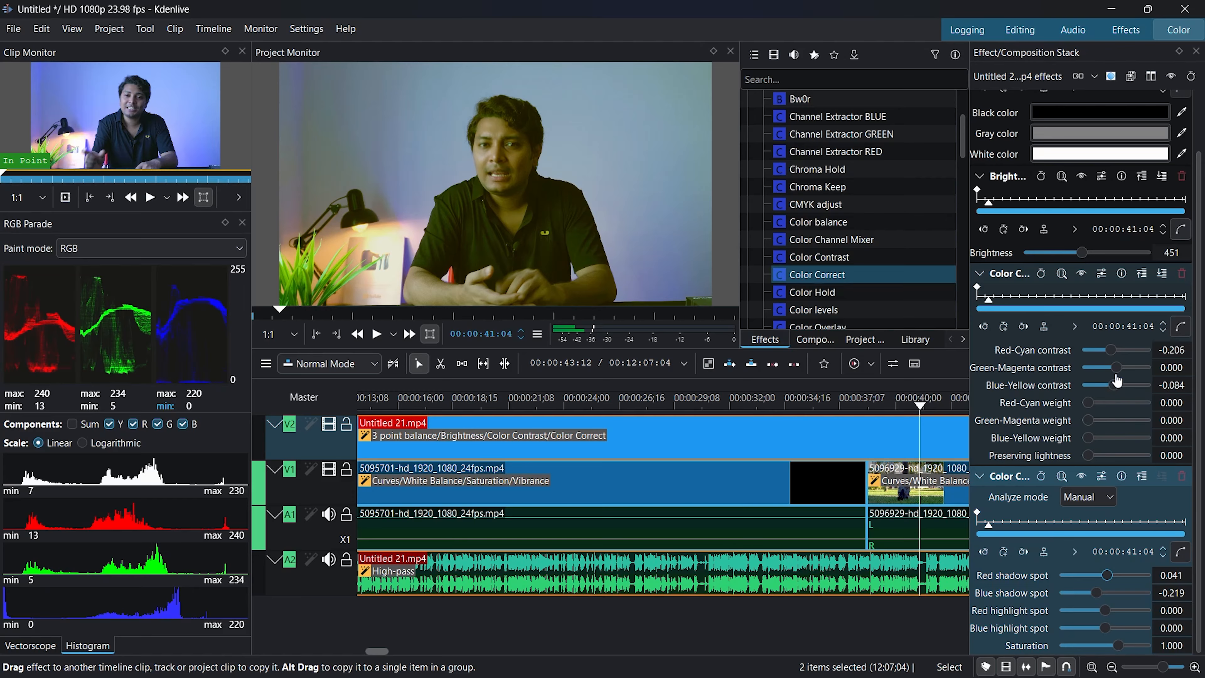
{"action": "left_click", "coordinate": [1105, 576]}
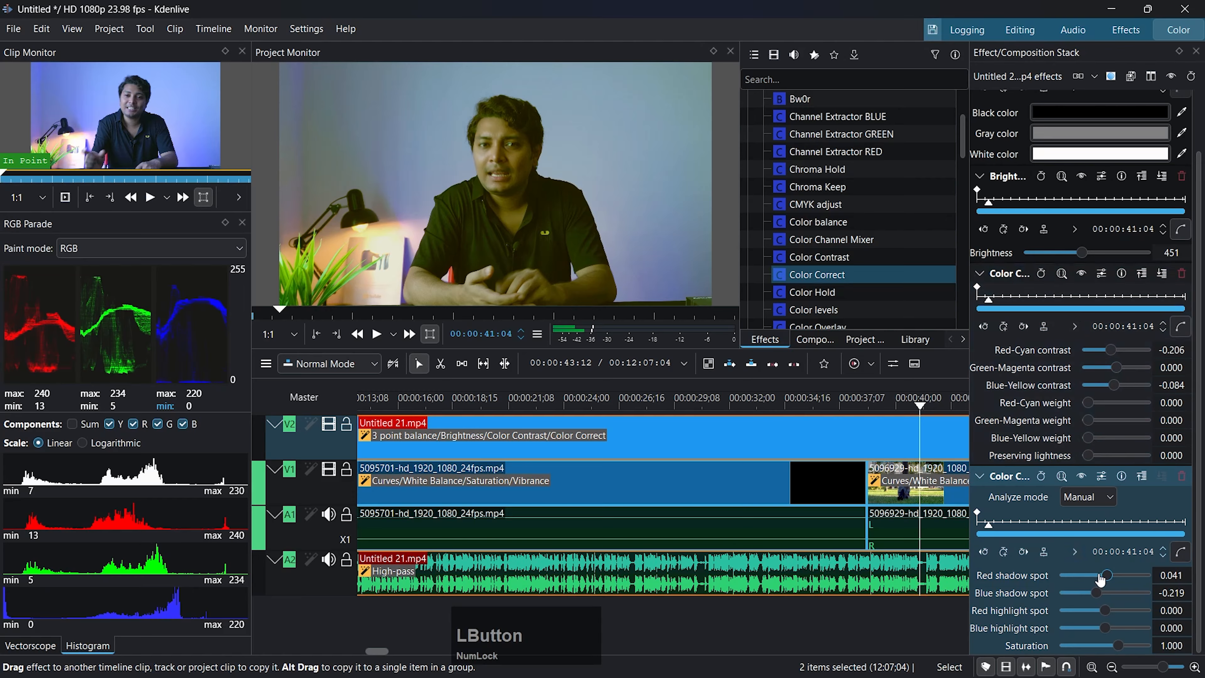
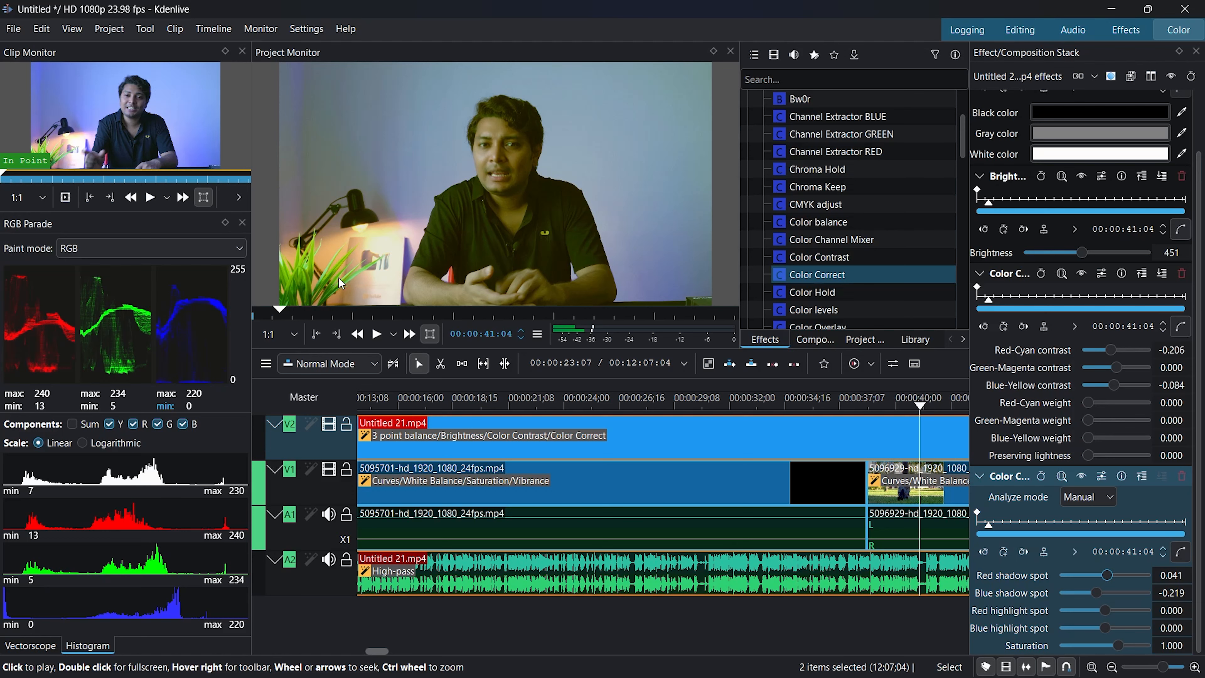
Step: Browse the color and image correction effects and review the graded V2 clip at several points on the timeline
{"action": "left_click", "coordinate": [834, 209]}
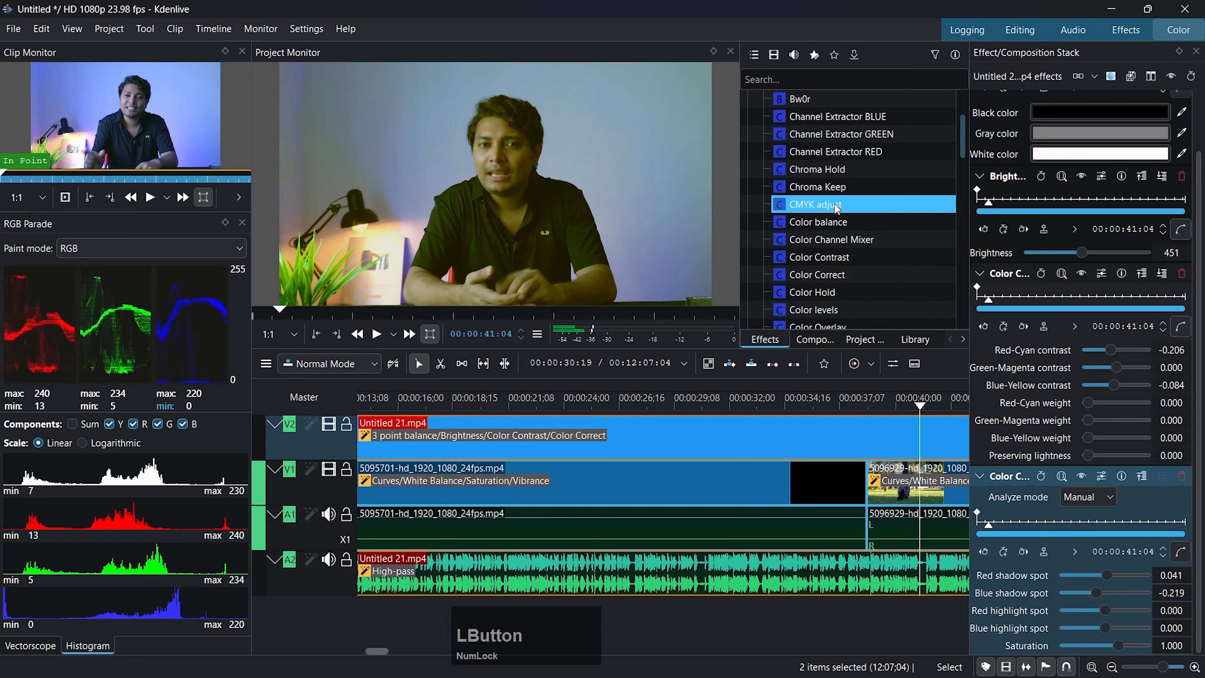
{"action": "left_click", "coordinate": [838, 186]}
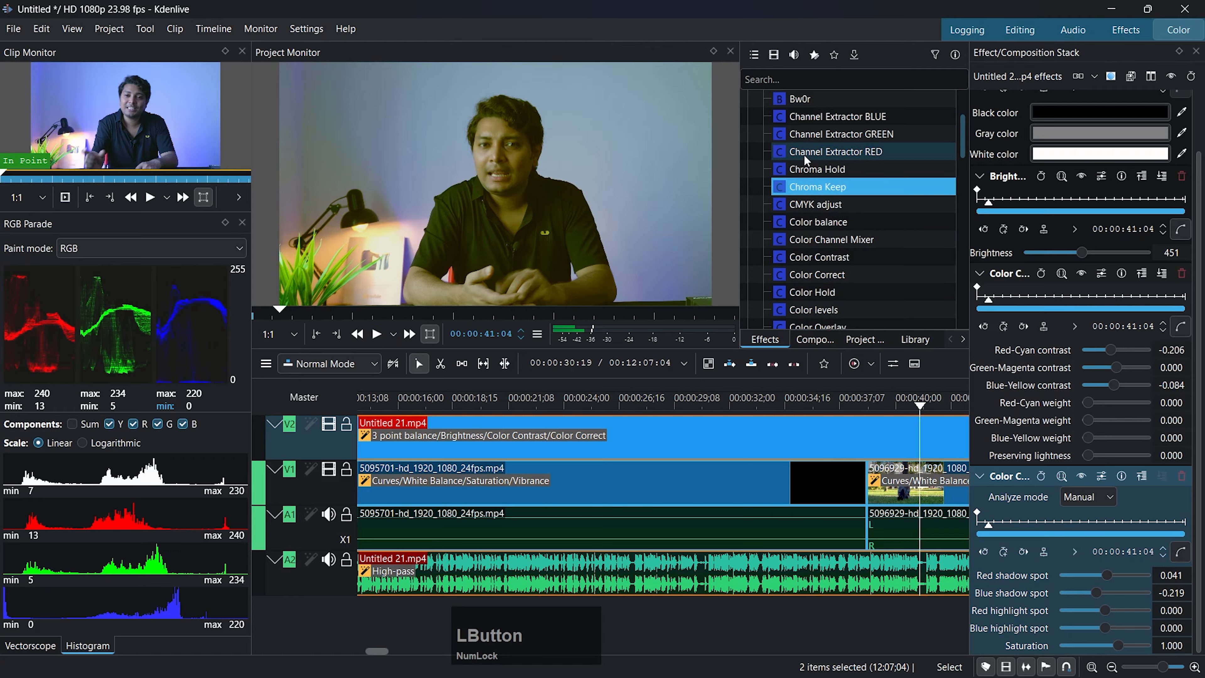
{"action": "scroll", "coordinate": [834, 285], "scroll_direction": "down", "scroll_amount": 10}
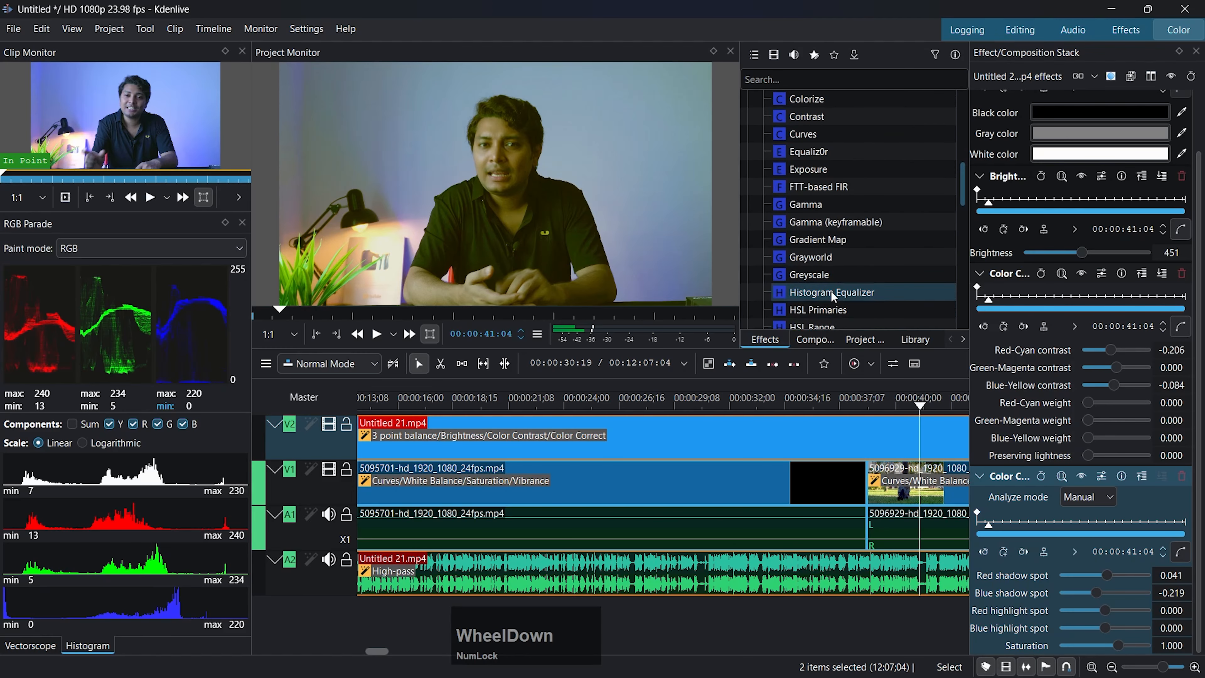
{"action": "scroll", "coordinate": [833, 294], "scroll_direction": "down", "scroll_amount": 3}
{"action": "scroll", "coordinate": [831, 290], "scroll_direction": "up", "scroll_amount": 12}
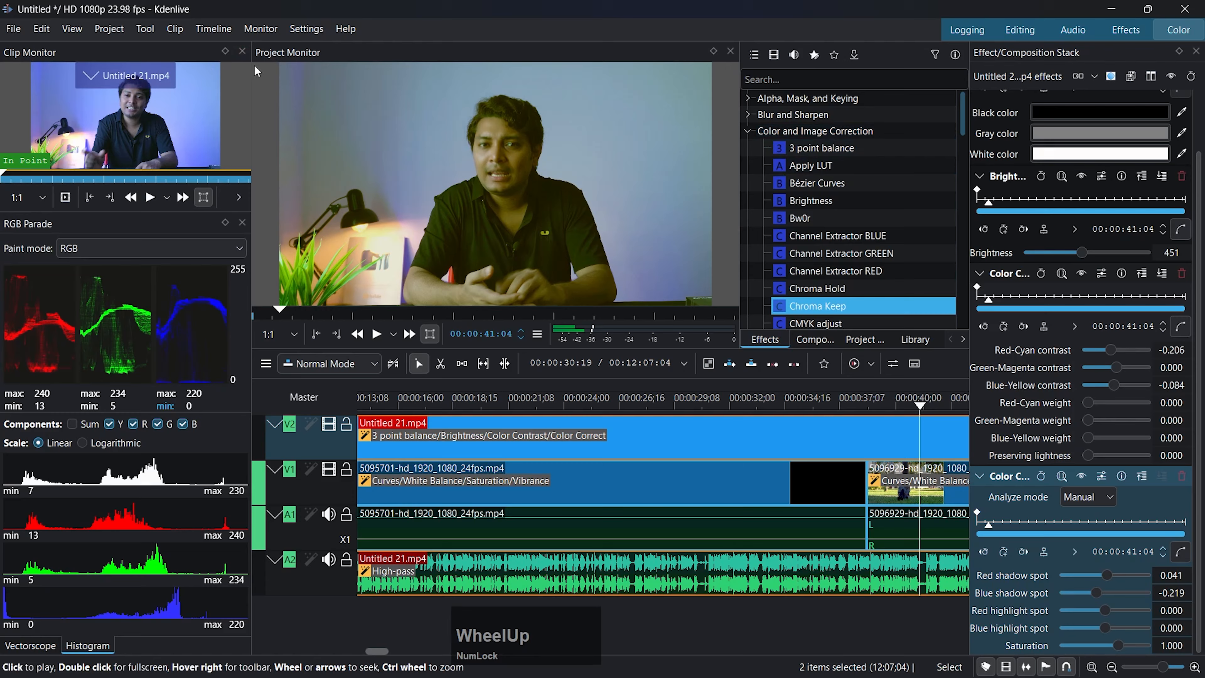
{"action": "left_click", "coordinate": [512, 395]}
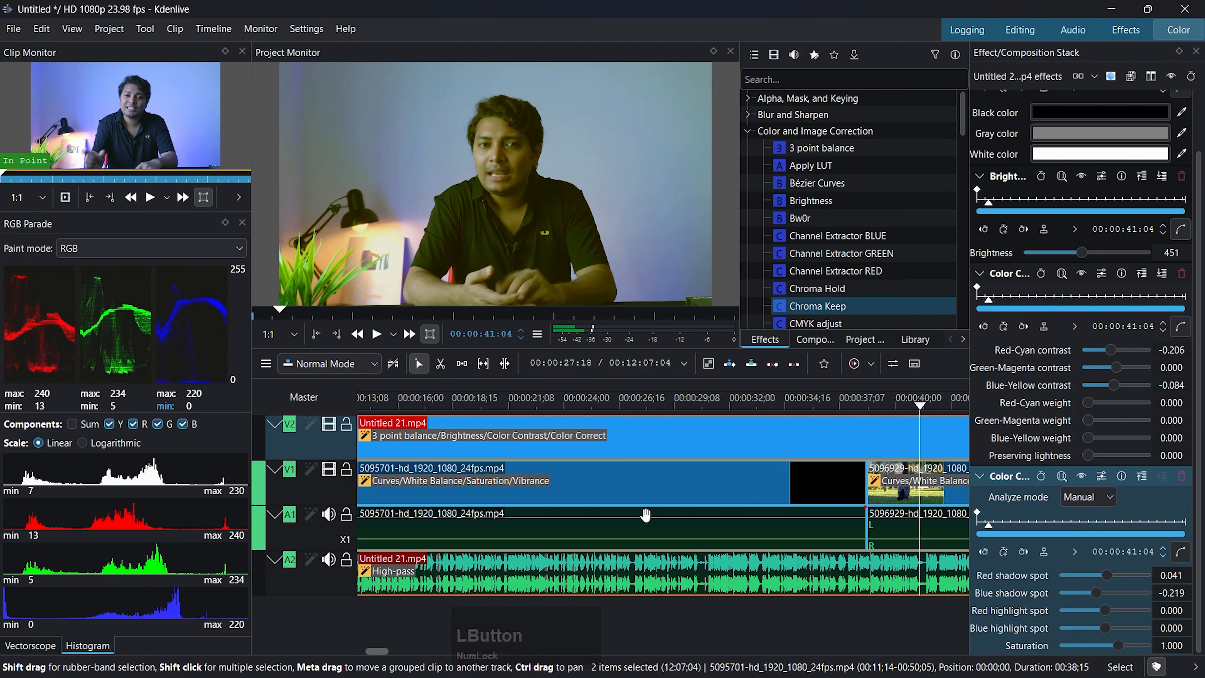
{"action": "left_click", "coordinate": [659, 398]}
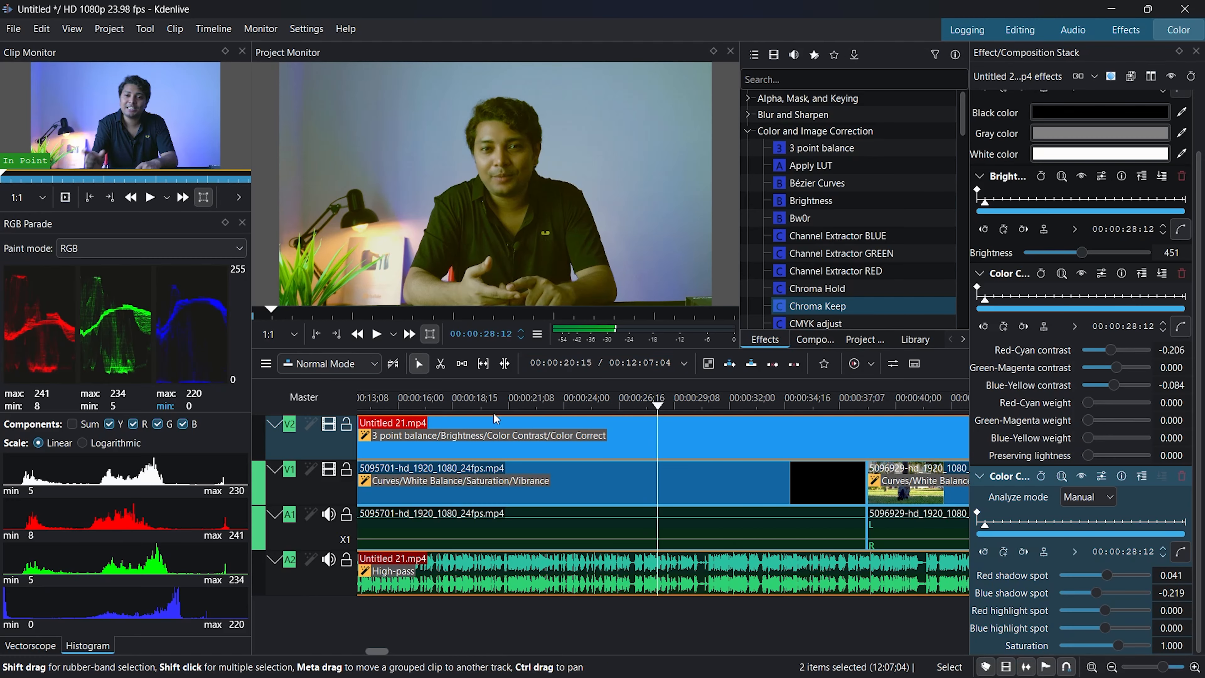
{"action": "left_click_drag", "start_coordinate": [788, 409], "coordinate": [625, 406]}
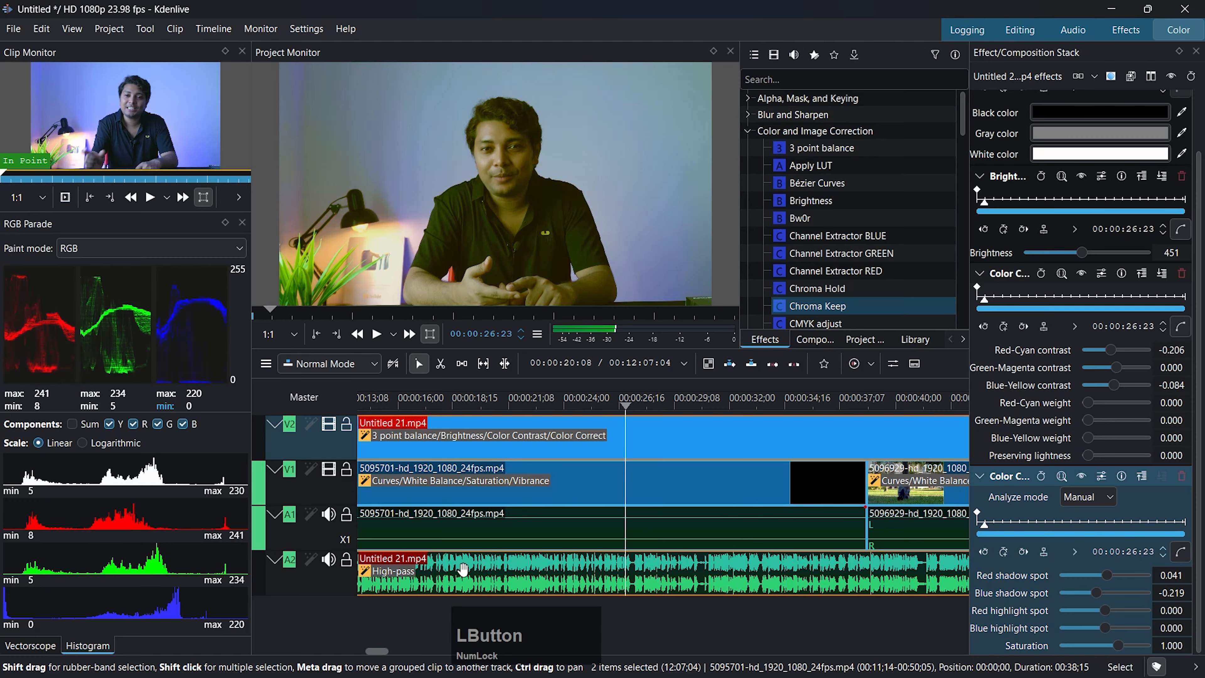
Step: Delete all clips from the timeline and switch to the Editing workspace layout
{"action": "key", "text": "ctrl+a"}
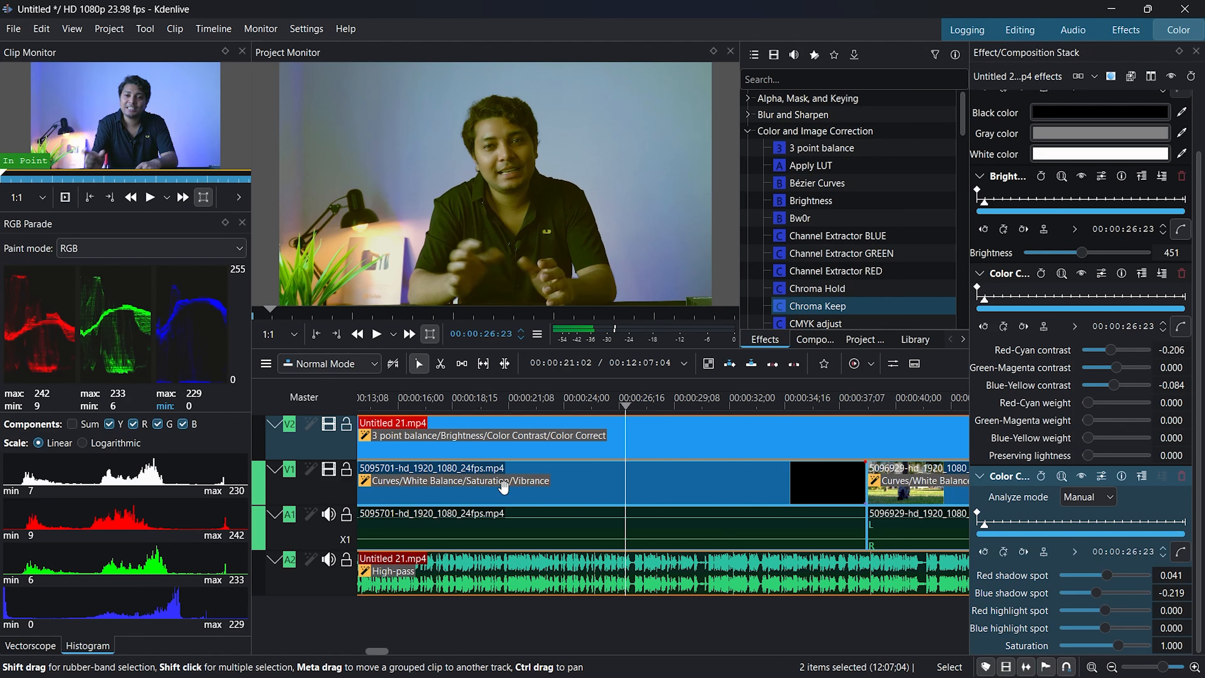
{"action": "key", "text": "Delete"}
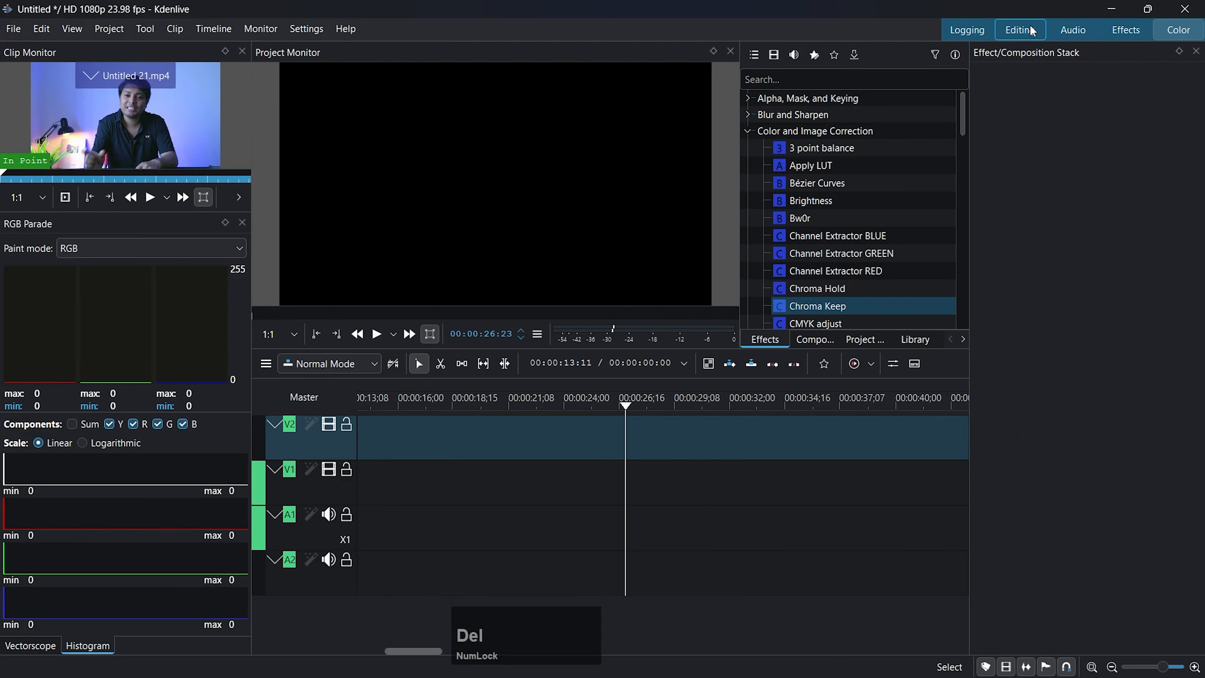
{"action": "left_click", "coordinate": [1020, 30]}
Step: Place 5095701-hd_1920_1080_24fps.mp4 at the start of tracks V1 and A1 and move the playhead to about 00:00:11:23
{"action": "left_click_drag", "start_coordinate": [194, 199], "coordinate": [126, 515]}
{"action": "left_click", "coordinate": [325, 438]}
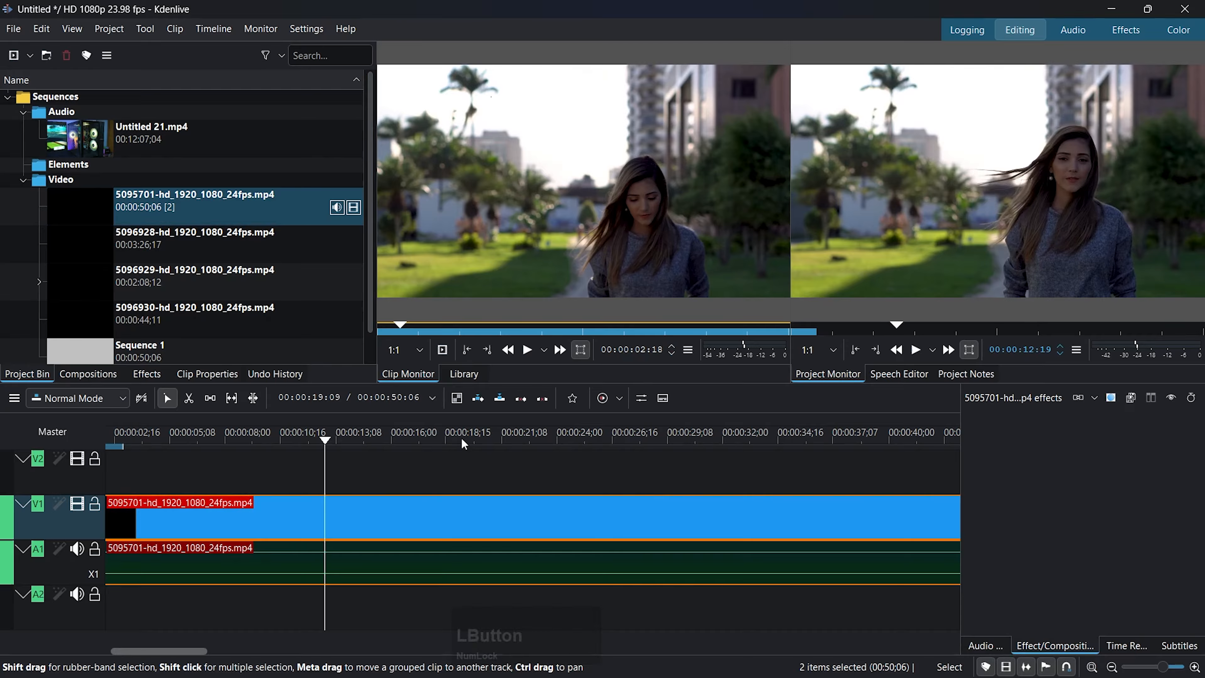
{"action": "left_click", "coordinate": [356, 436]}
{"action": "left_click", "coordinate": [354, 436]}
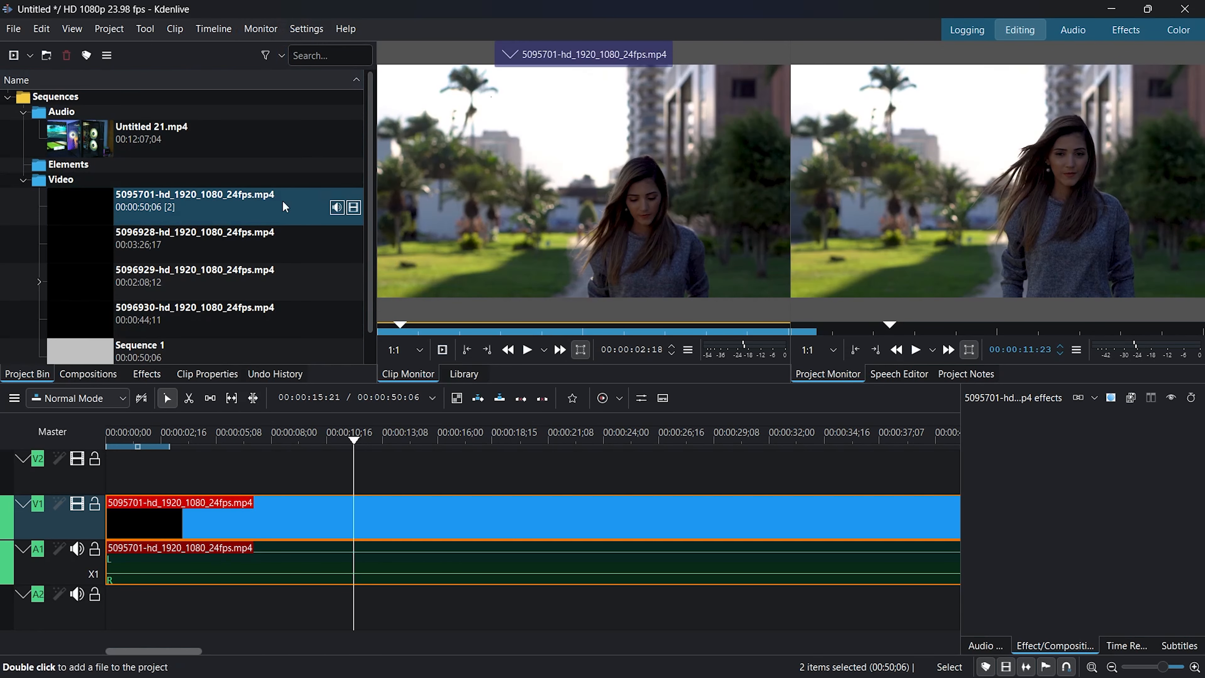
Step: Add the Vibrance effect to the V1 clip with Intensity 0.3, Green balance 1.2 and Blue balance 1.8
{"action": "left_click", "coordinate": [146, 373]}
{"action": "scroll", "coordinate": [133, 301], "scroll_direction": "down", "scroll_amount": 1}
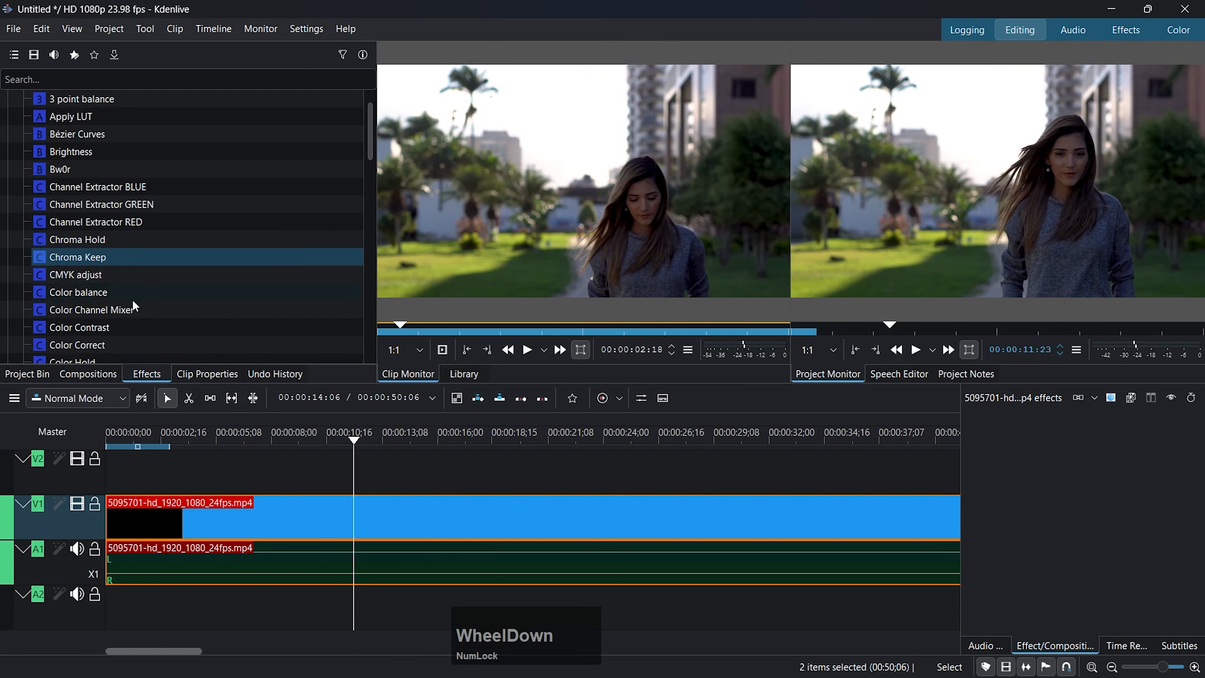
{"action": "left_click", "coordinate": [142, 275]}
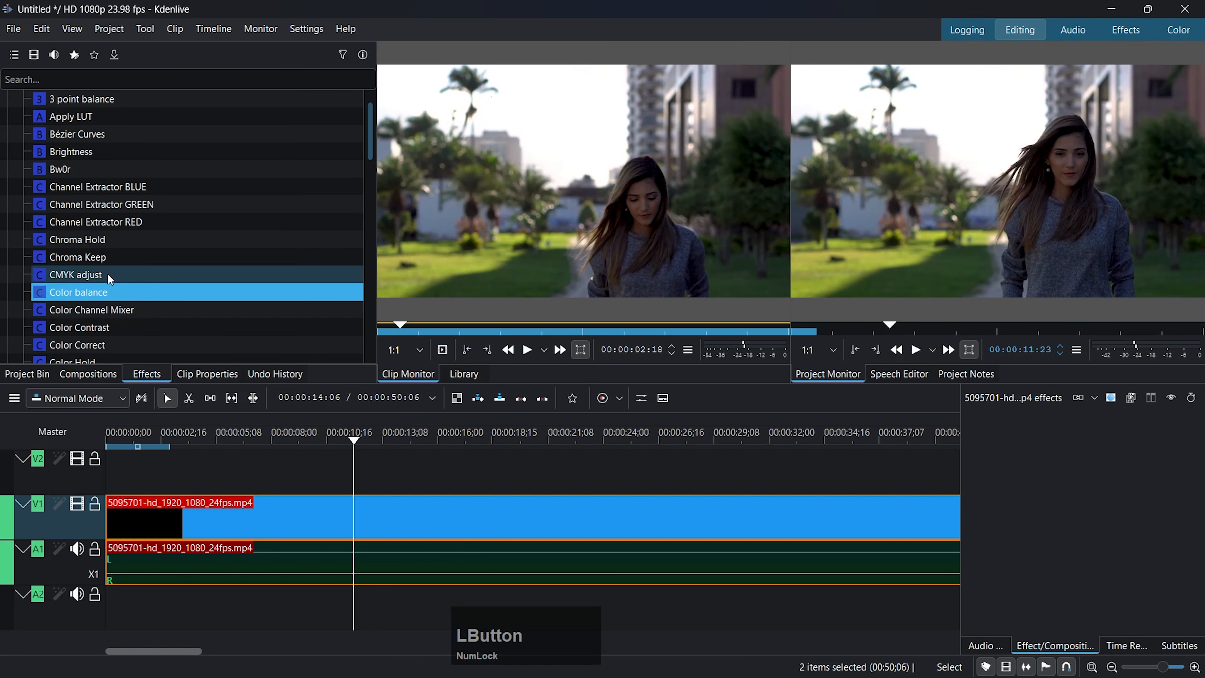
{"action": "scroll", "coordinate": [277, 97], "scroll_direction": "down", "scroll_amount": 2}
{"action": "left_click", "coordinate": [273, 79]}
{"action": "type", "text": "vib"}
{"action": "left_click_drag", "start_coordinate": [68, 115], "coordinate": [285, 518]}
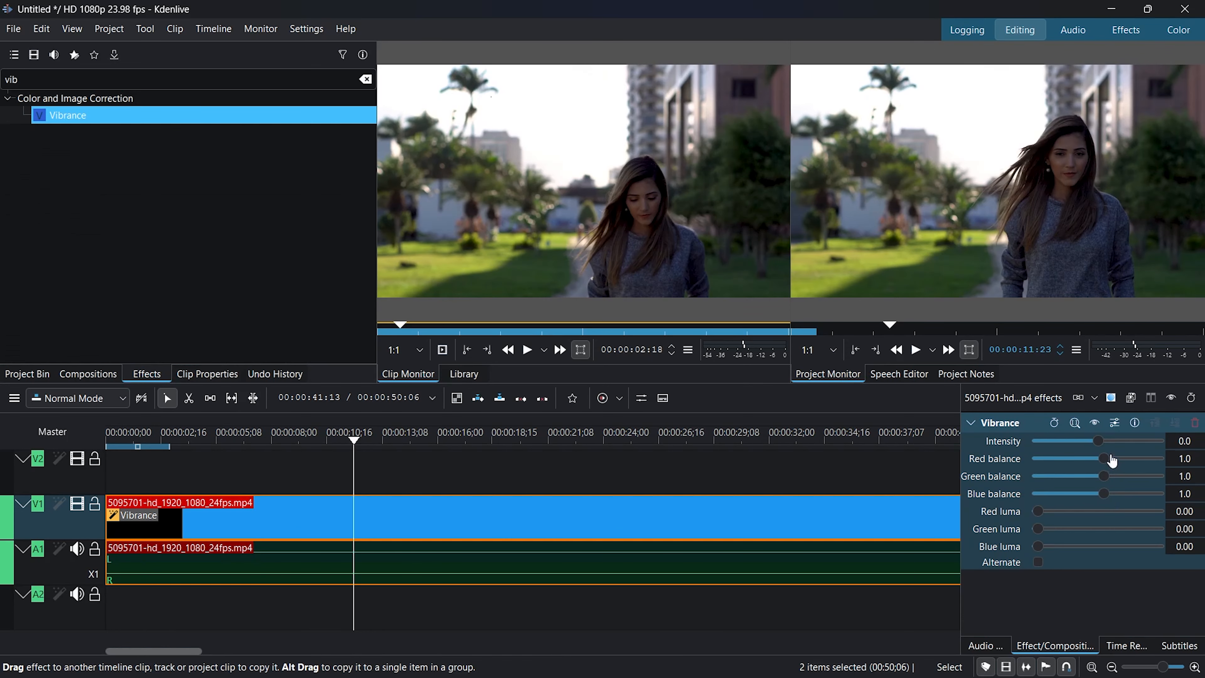
{"action": "left_click_drag", "start_coordinate": [1099, 441], "coordinate": [1106, 441]}
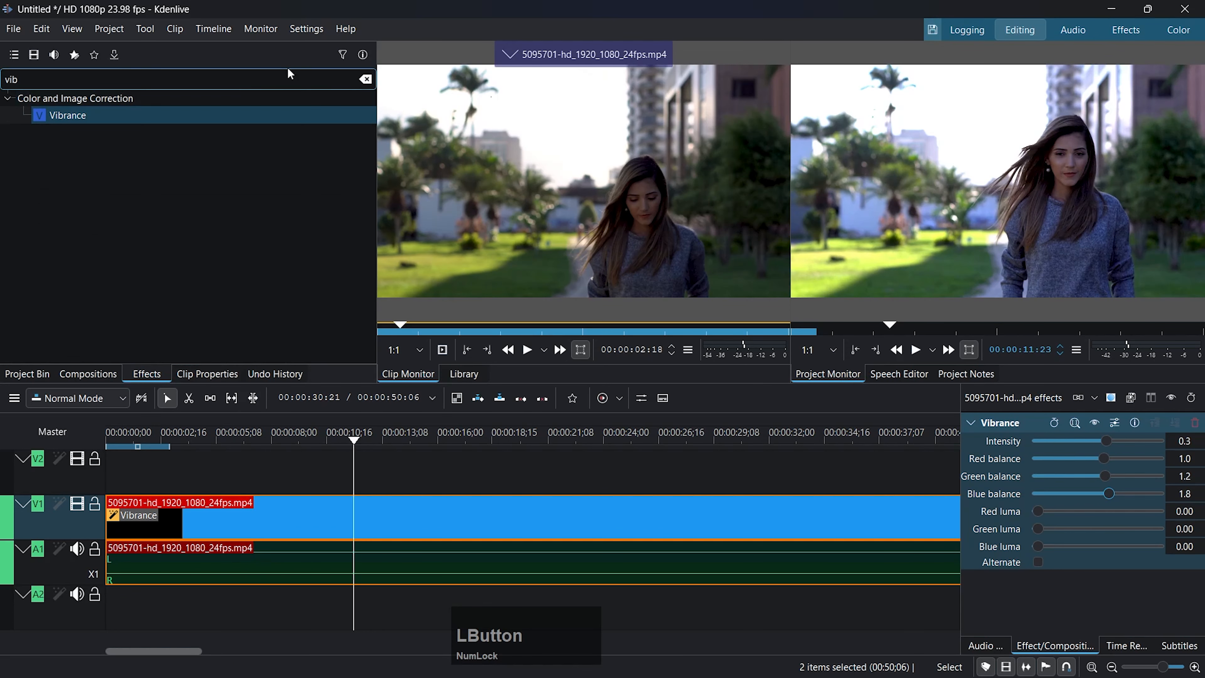
Step: Find the Saturation effect, add it to the V1 clip and set its saturation to 185
{"action": "left_click", "coordinate": [283, 72]}
{"action": "left_click", "coordinate": [365, 80]}
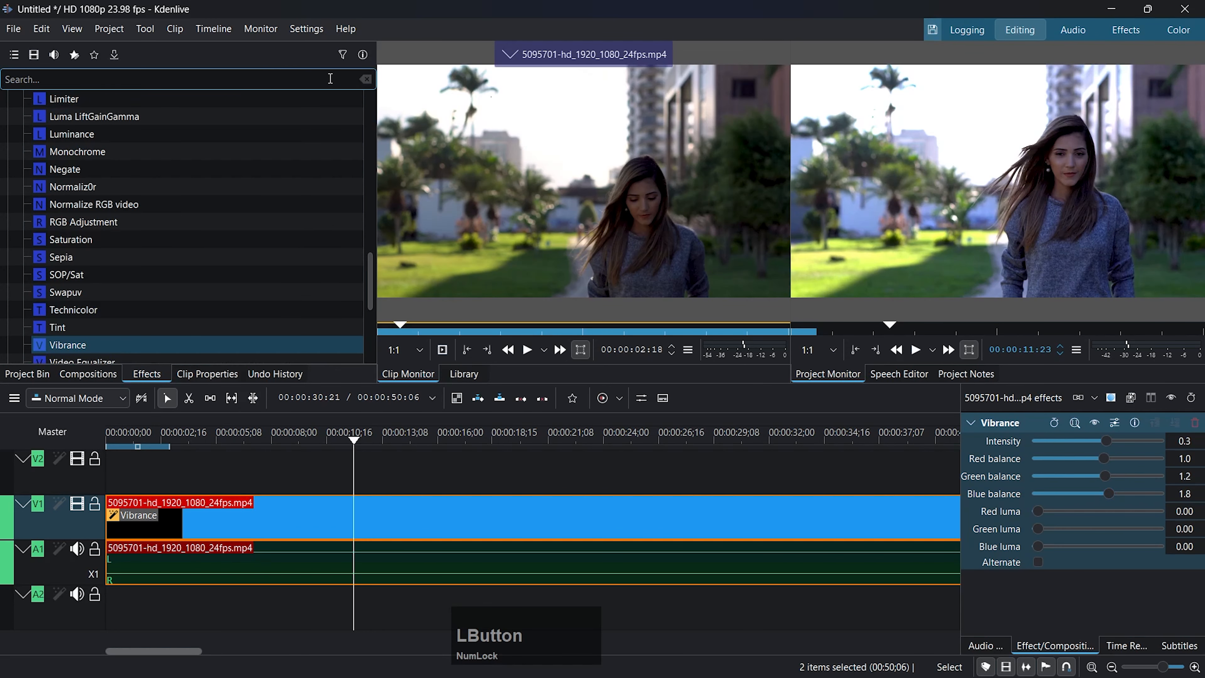
{"action": "type", "text": "satu"}
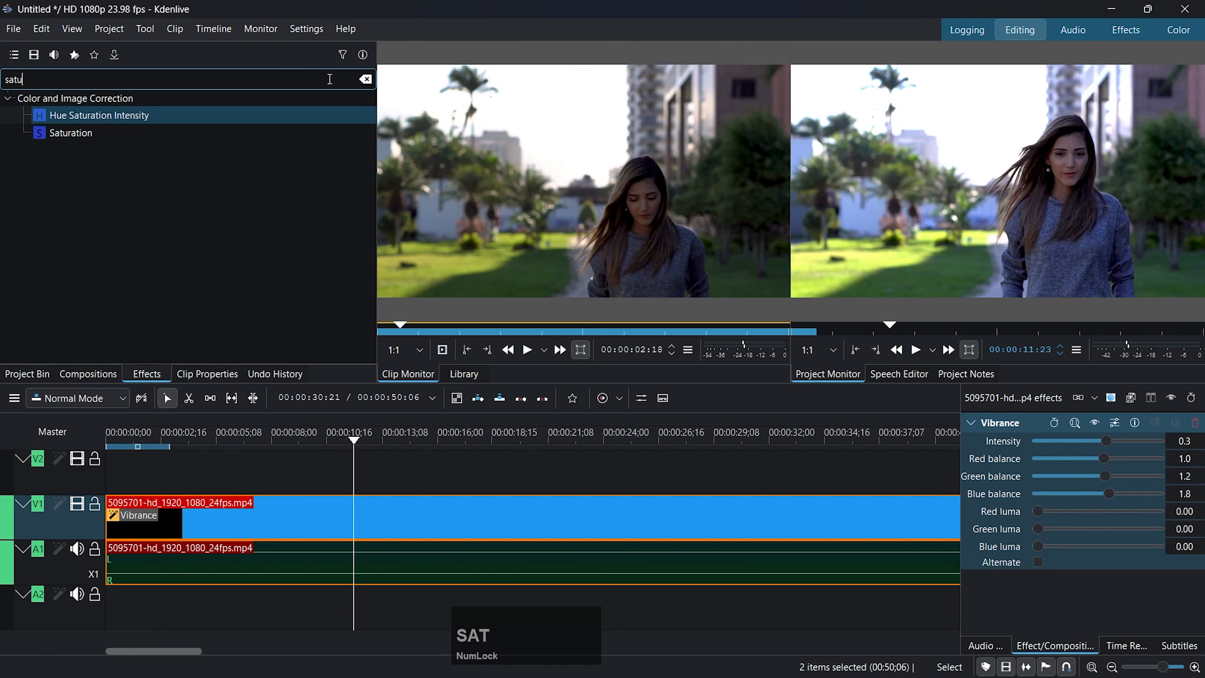
{"action": "type", "text": "ra"}
{"action": "left_click_drag", "start_coordinate": [71, 134], "coordinate": [374, 515]}
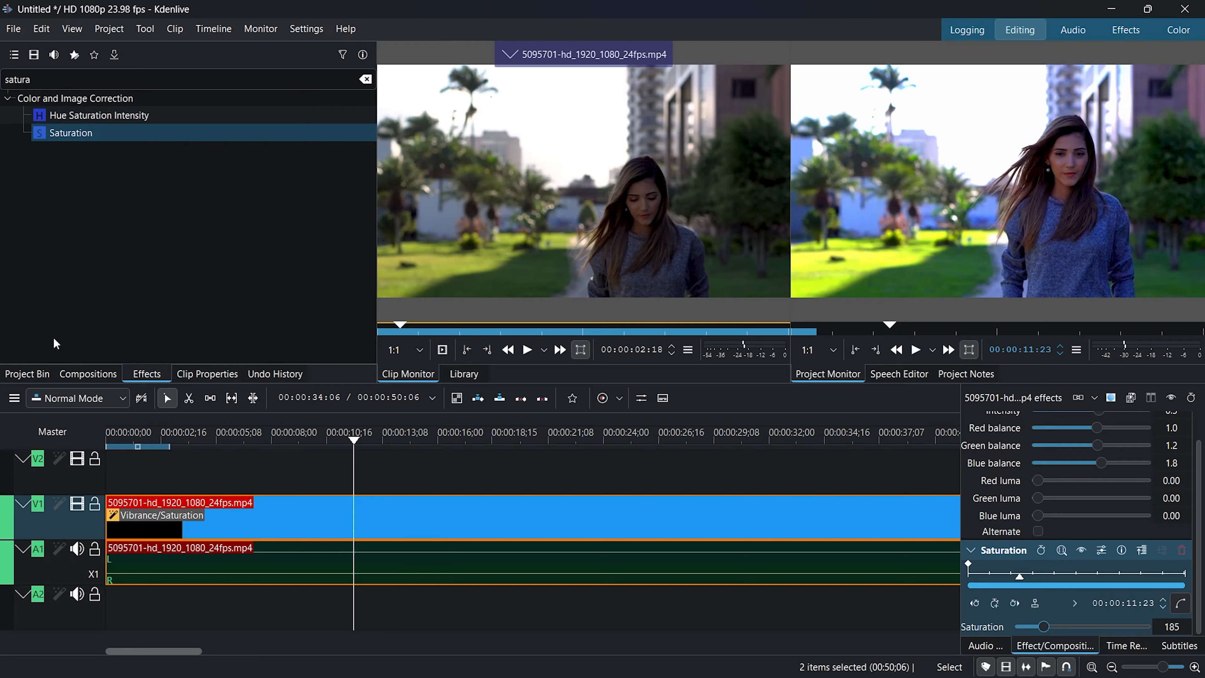
Step: Preview the project bin's 5096929 and 5096930 video clips, playing part of 5096930-hd_1920_1080_24fps.mp4 for comparison with the graded clip
{"action": "left_click", "coordinate": [27, 373]}
{"action": "left_click", "coordinate": [228, 238]}
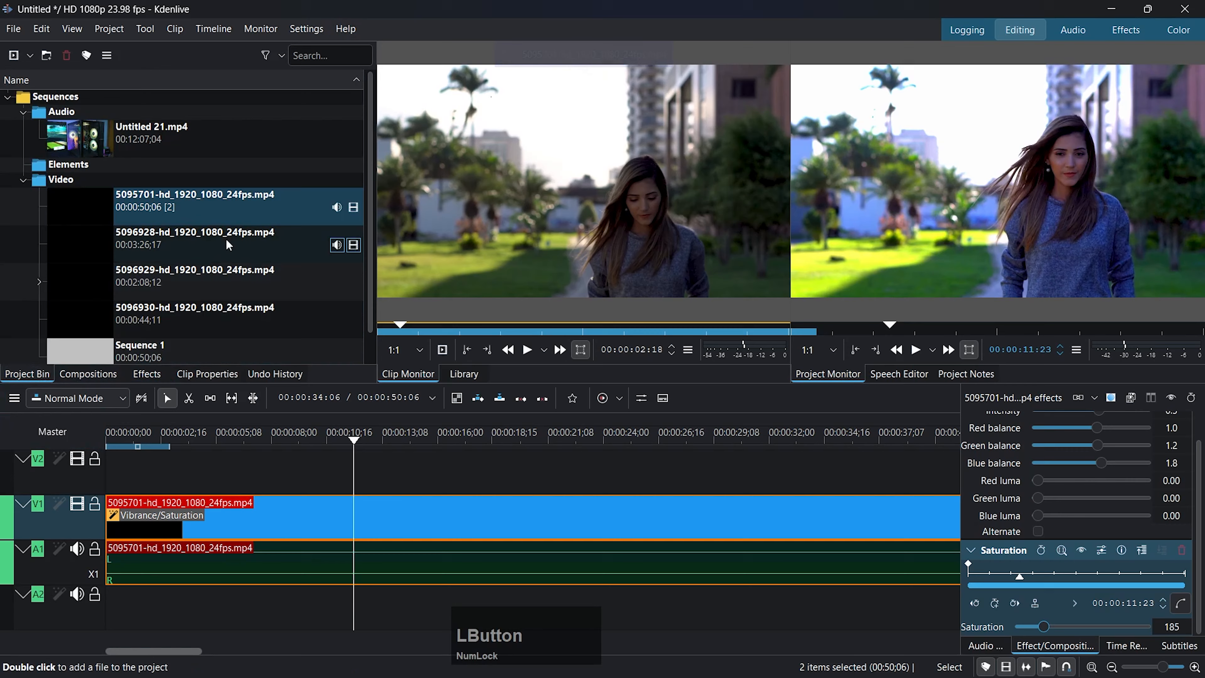
{"action": "left_click", "coordinate": [236, 274]}
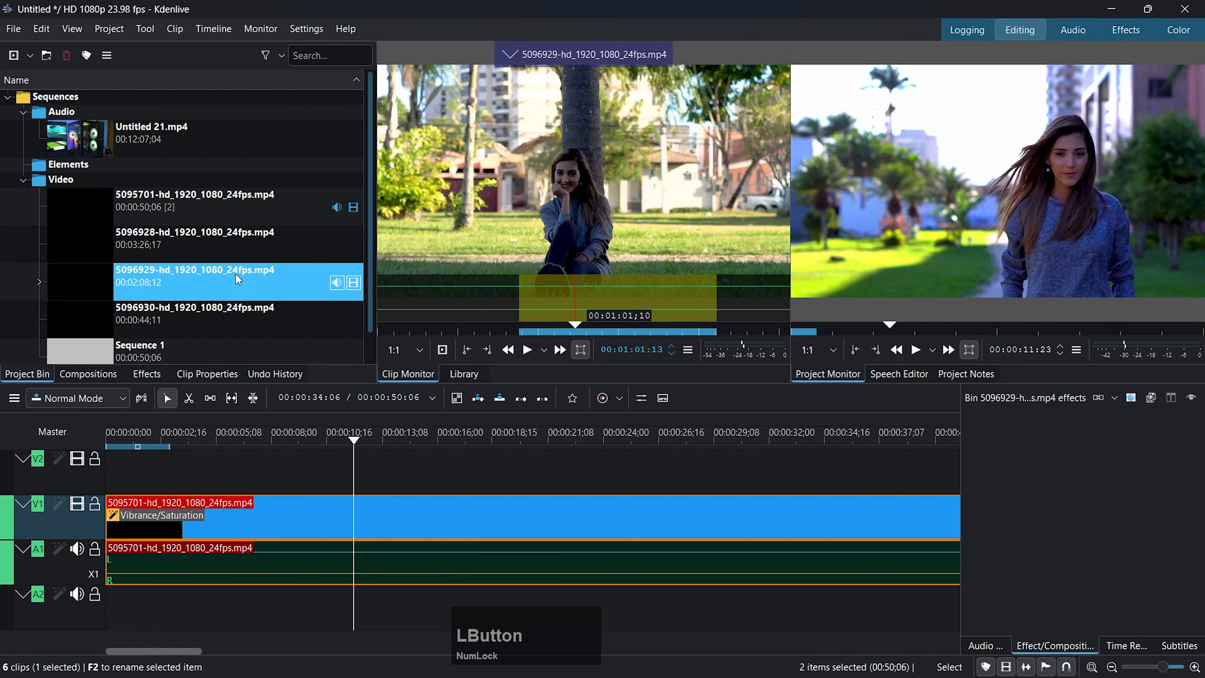
{"action": "left_click", "coordinate": [238, 316]}
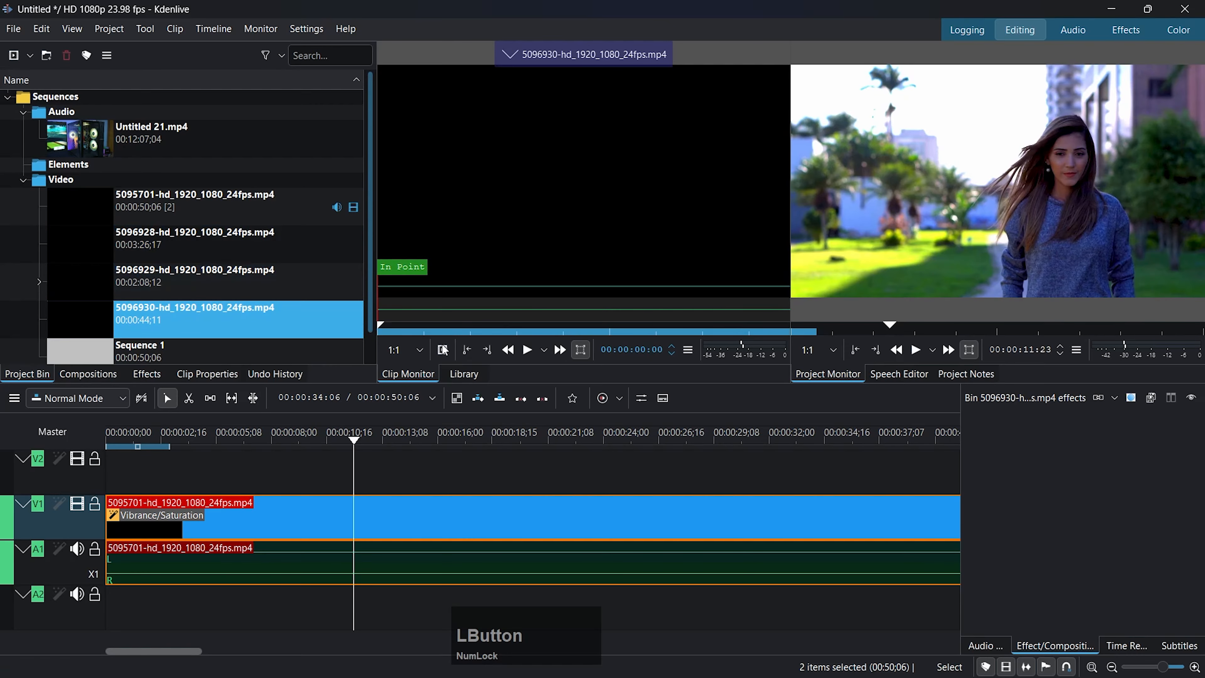
{"action": "left_click", "coordinate": [526, 350]}
{"action": "left_click", "coordinate": [549, 202]}
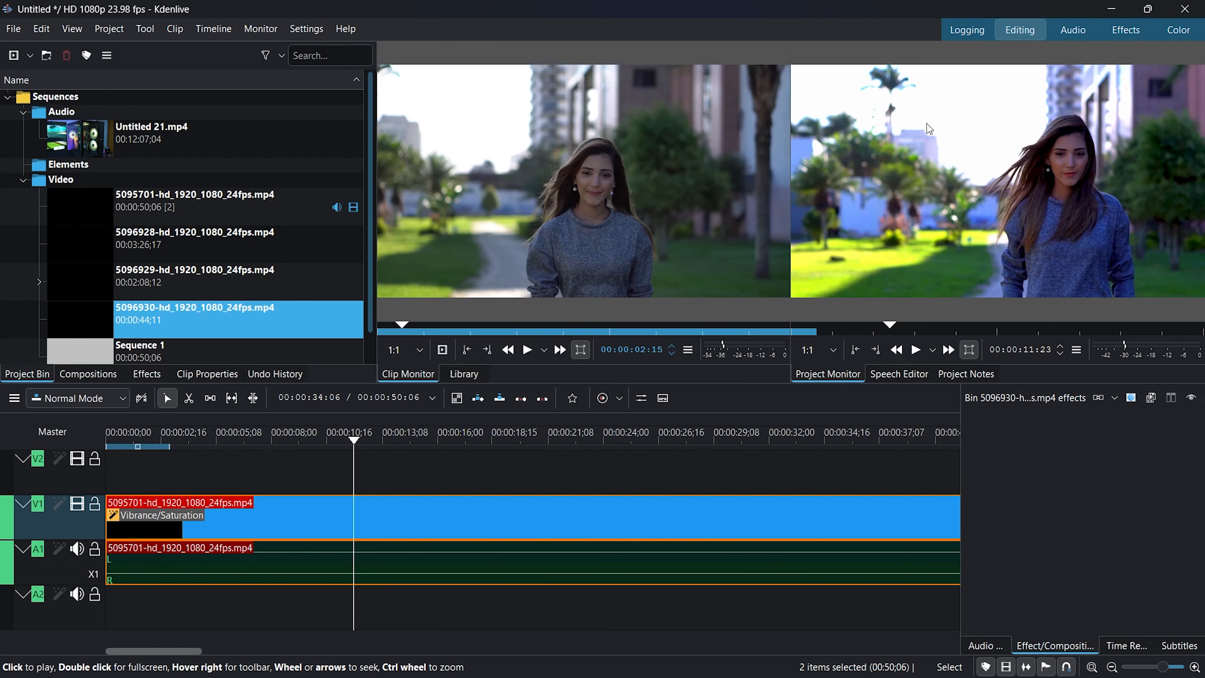
Step: Review the V1 clip's grading at several points on the timeline, ending with the playhead at 00:00:13:09
{"action": "left_click", "coordinate": [520, 526]}
{"action": "left_click", "coordinate": [392, 432]}
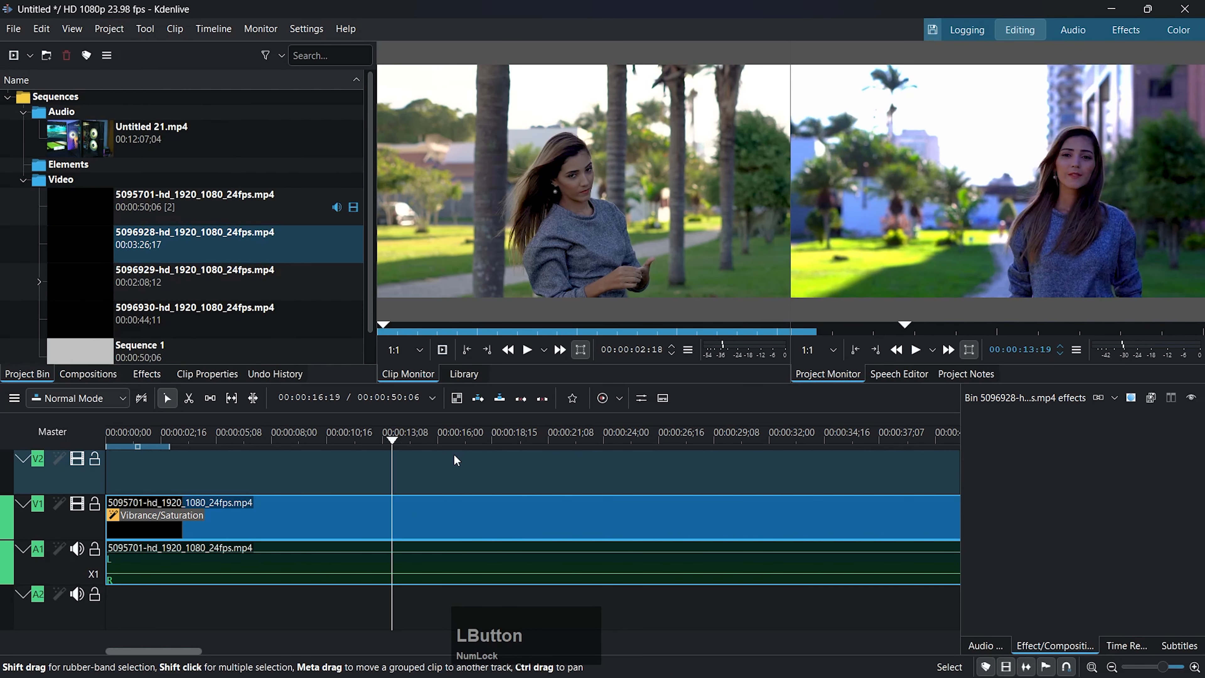
{"action": "left_click", "coordinate": [492, 476]}
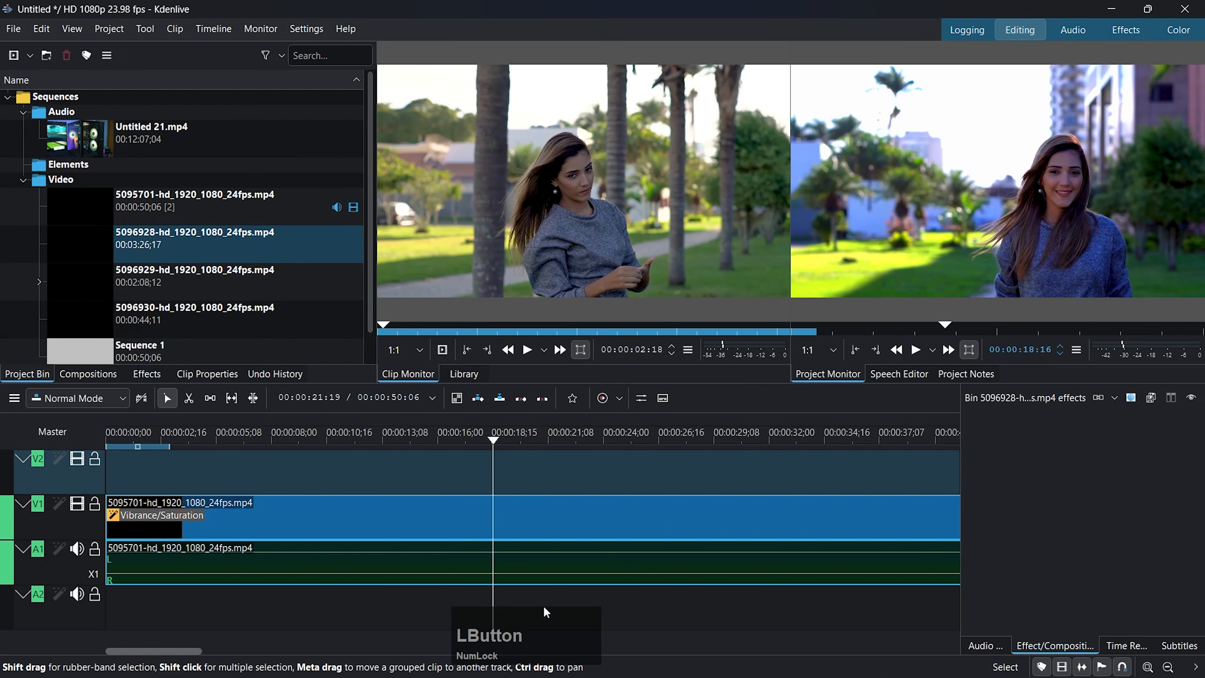
{"action": "left_click", "coordinate": [688, 619]}
{"action": "left_click", "coordinate": [383, 431]}
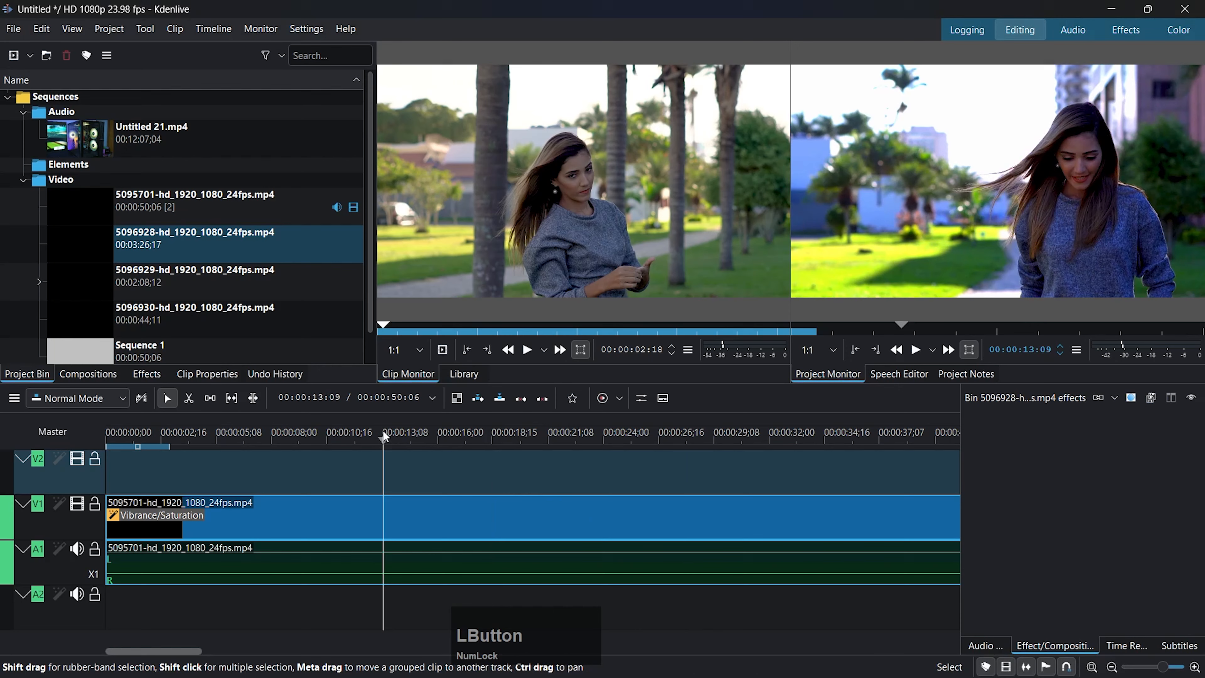
Step: Start a new title clip with the text "Hello" followed by a row of question marks, positioned at about X 625, Y 453
{"action": "left_click", "coordinate": [96, 31]}
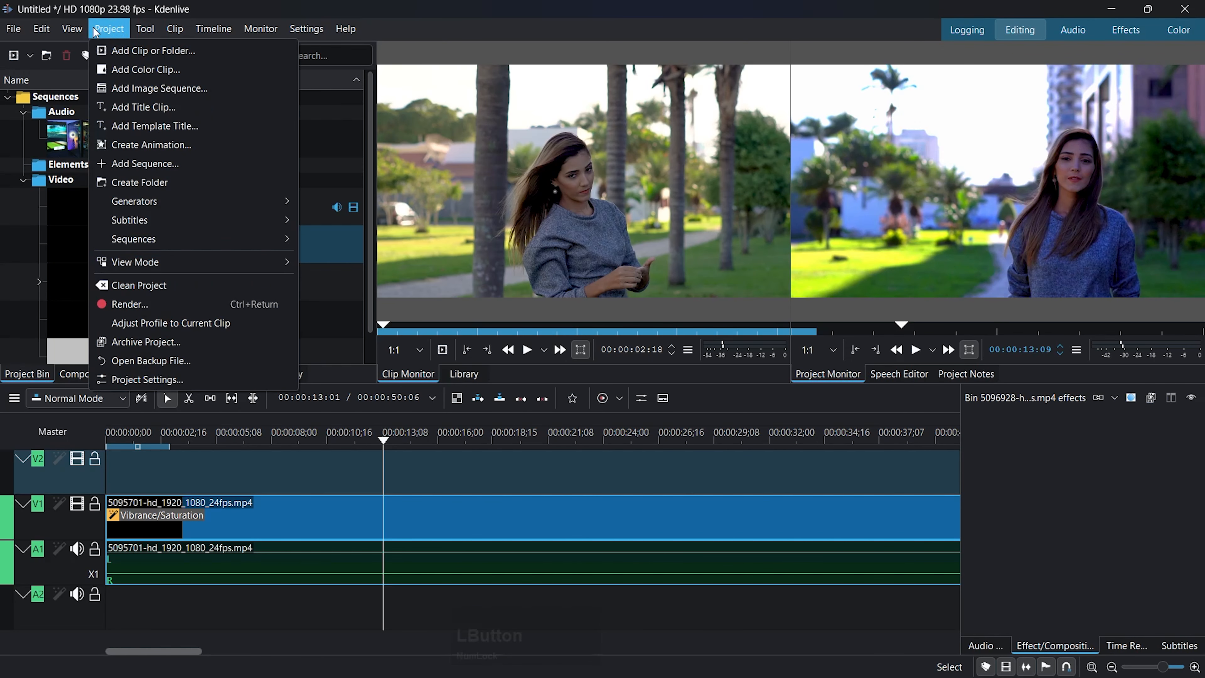
{"action": "left_click", "coordinate": [134, 115]}
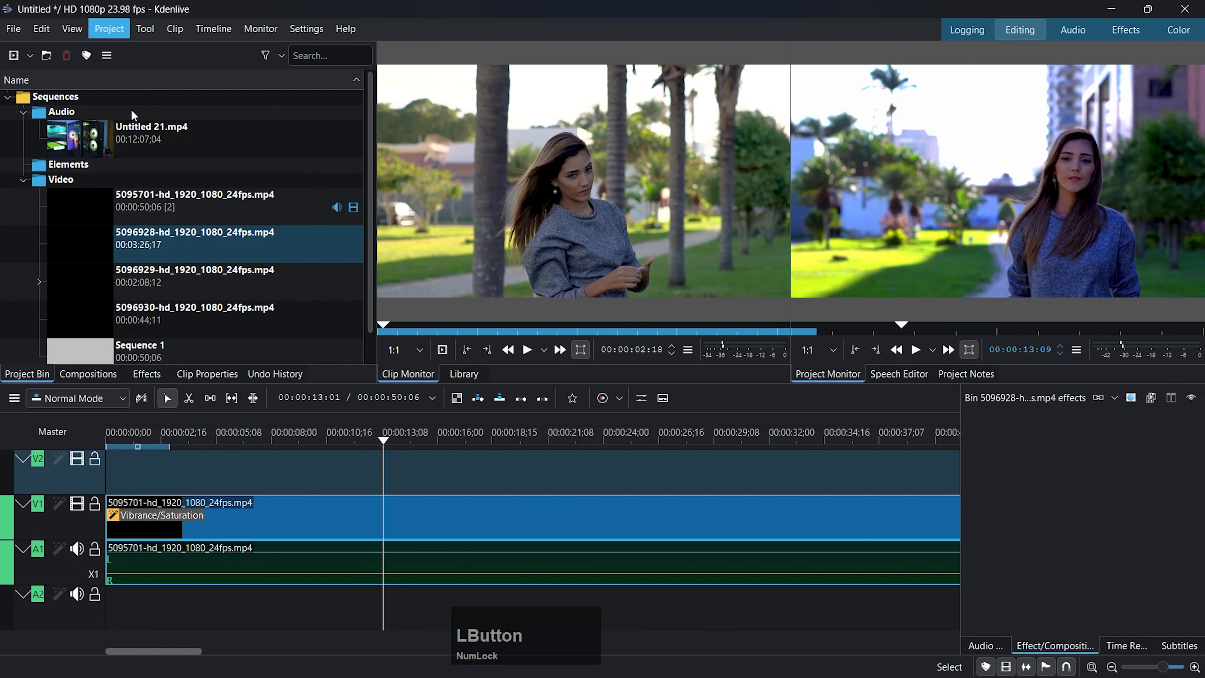
{"action": "scroll", "coordinate": [280, 254], "scroll_direction": "down", "scroll_amount": 1}
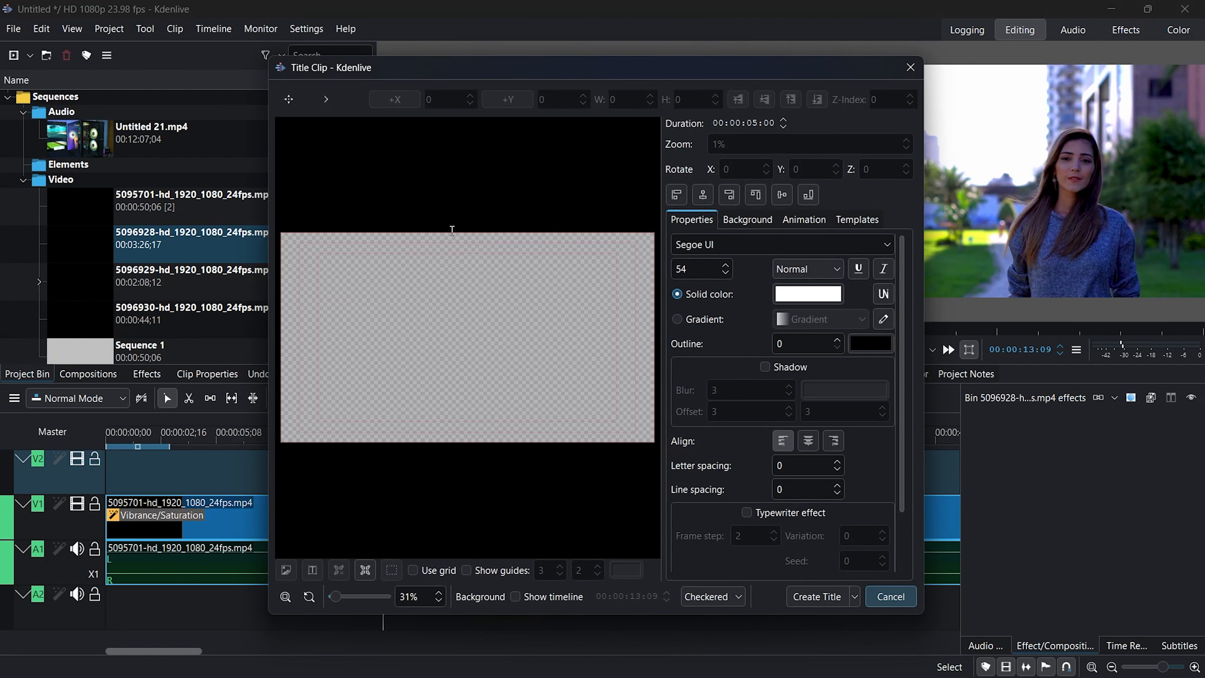
{"action": "left_click", "coordinate": [423, 287]}
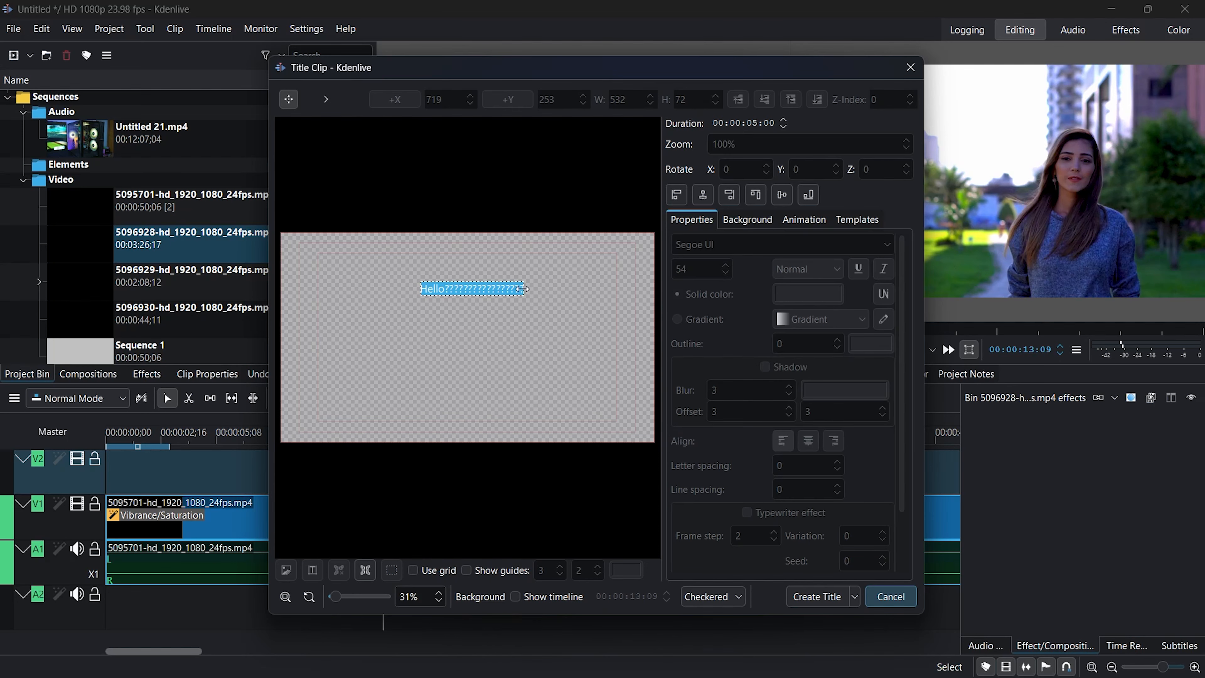
{"action": "left_click", "coordinate": [529, 276]}
{"action": "left_click_drag", "start_coordinate": [497, 286], "coordinate": [477, 327]}
Step: Set the title text's font size to 76
{"action": "left_click", "coordinate": [726, 264]}
{"action": "left_click", "coordinate": [726, 264]}
{"action": "left_click", "coordinate": [726, 264]}
{"action": "left_click", "coordinate": [726, 264]}
{"action": "left_click", "coordinate": [726, 264]}
{"action": "left_click", "coordinate": [725, 264]}
{"action": "left_click", "coordinate": [726, 264]}
{"action": "left_click", "coordinate": [726, 264]}
{"action": "left_click", "coordinate": [726, 265]}
{"action": "left_click", "coordinate": [726, 266]}
{"action": "left_click", "coordinate": [726, 266]}
{"action": "left_click", "coordinate": [726, 266]}
{"action": "left_click", "coordinate": [727, 266]}
{"action": "left_click", "coordinate": [726, 266]}
{"action": "left_click", "coordinate": [727, 265]}
{"action": "left_click", "coordinate": [726, 265]}
{"action": "left_click", "coordinate": [727, 265]}
{"action": "left_click", "coordinate": [726, 266]}
{"action": "left_click", "coordinate": [726, 266]}
{"action": "left_click", "coordinate": [726, 266]}
Step: Try the lighter and bolder font weights on the title text and set it to Black
{"action": "left_click", "coordinate": [827, 267]}
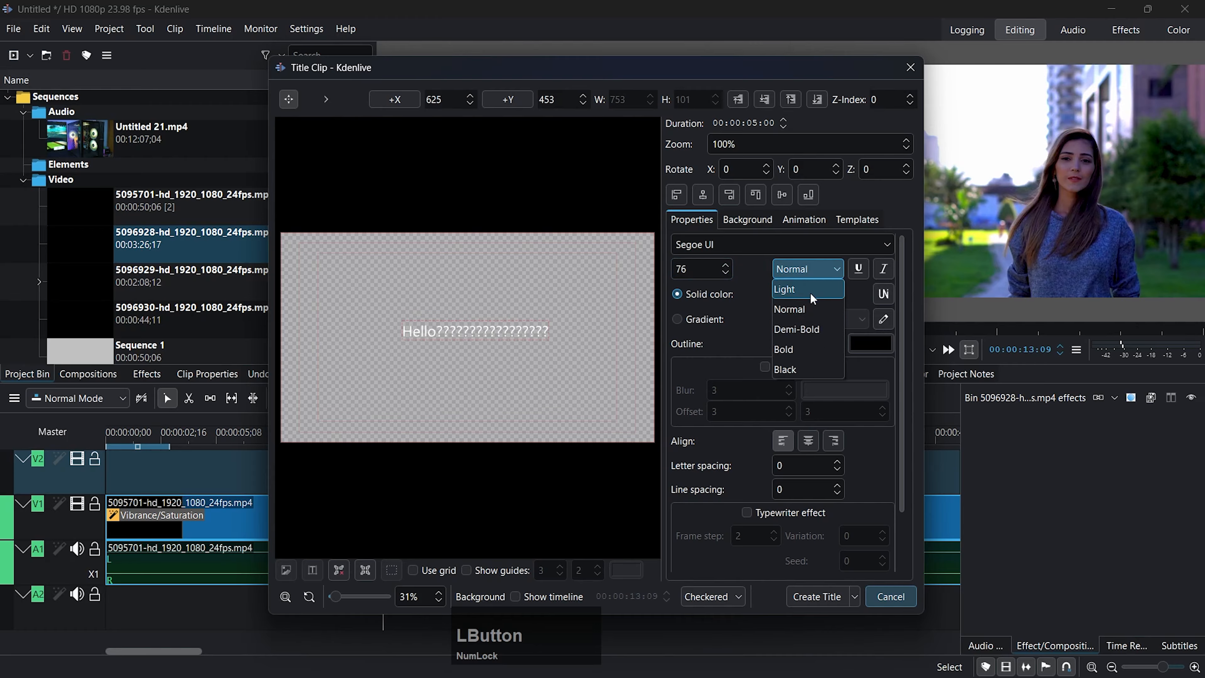
{"action": "left_click", "coordinate": [812, 294]}
{"action": "left_click", "coordinate": [823, 266]}
{"action": "left_click", "coordinate": [806, 330]}
{"action": "left_click", "coordinate": [812, 270]}
{"action": "left_click", "coordinate": [812, 343]}
{"action": "left_click", "coordinate": [819, 264]}
{"action": "left_click", "coordinate": [799, 363]}
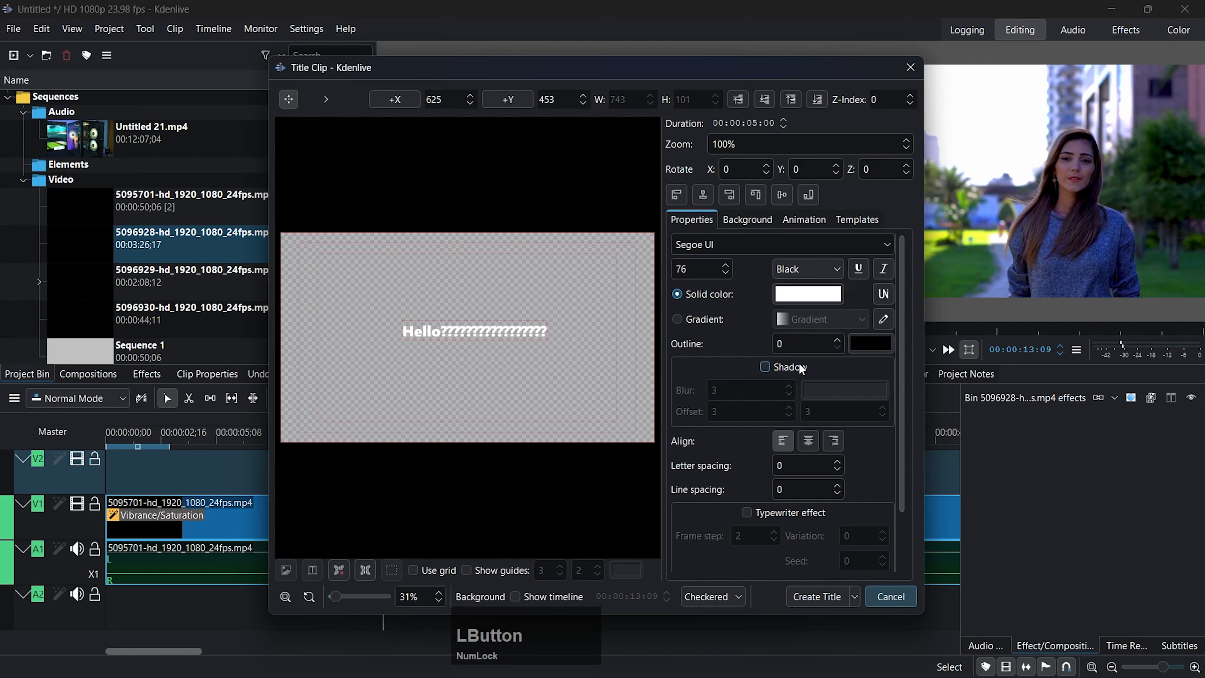
Step: Try a gradient fill on the title text and replace it with solid red (#ff0000)
{"action": "left_click", "coordinate": [677, 319]}
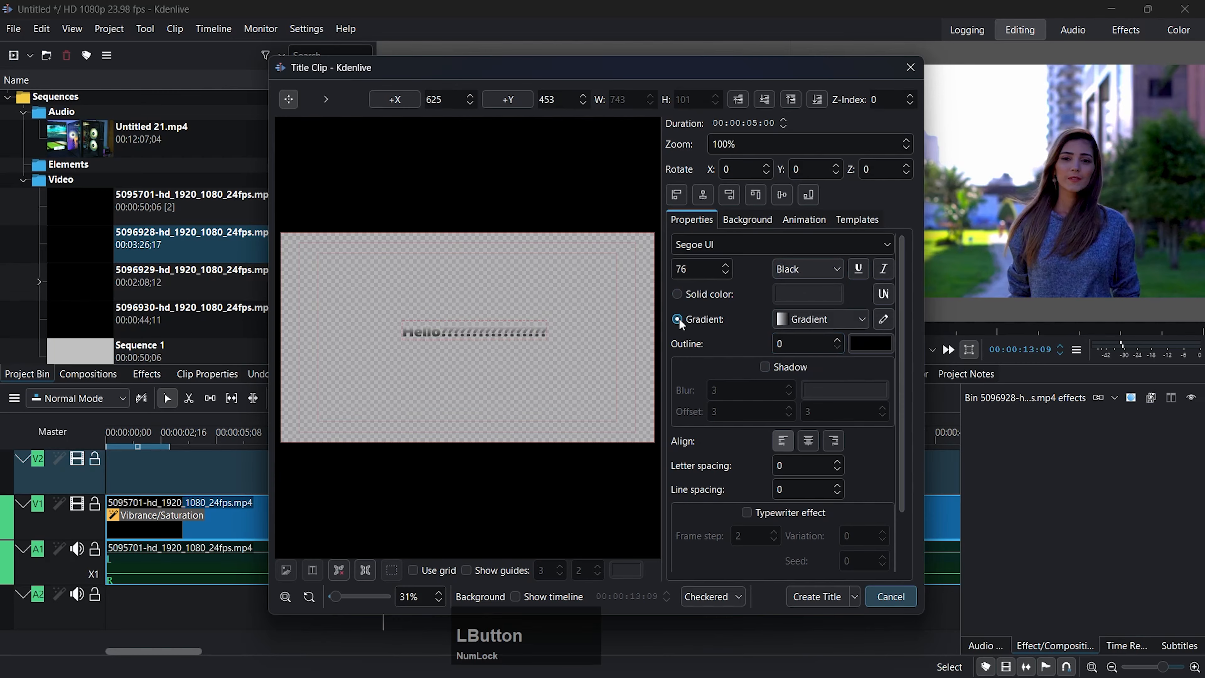
{"action": "left_click", "coordinate": [679, 296]}
{"action": "left_click", "coordinate": [816, 294]}
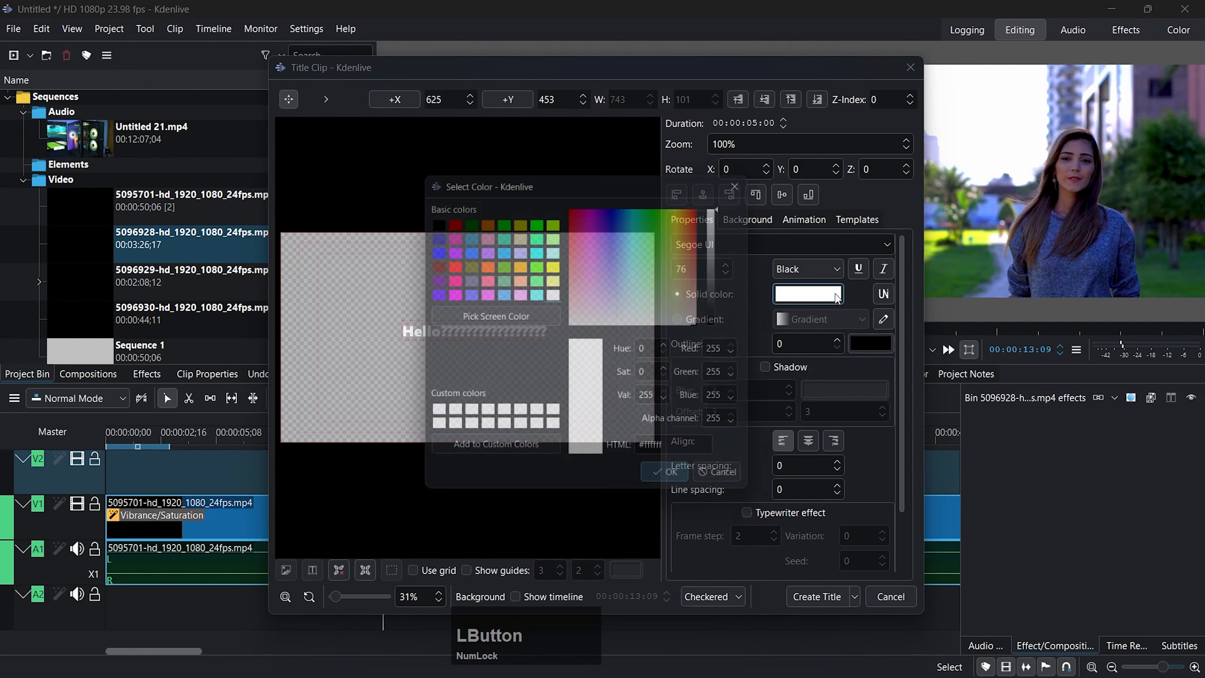
{"action": "left_click", "coordinate": [446, 262]}
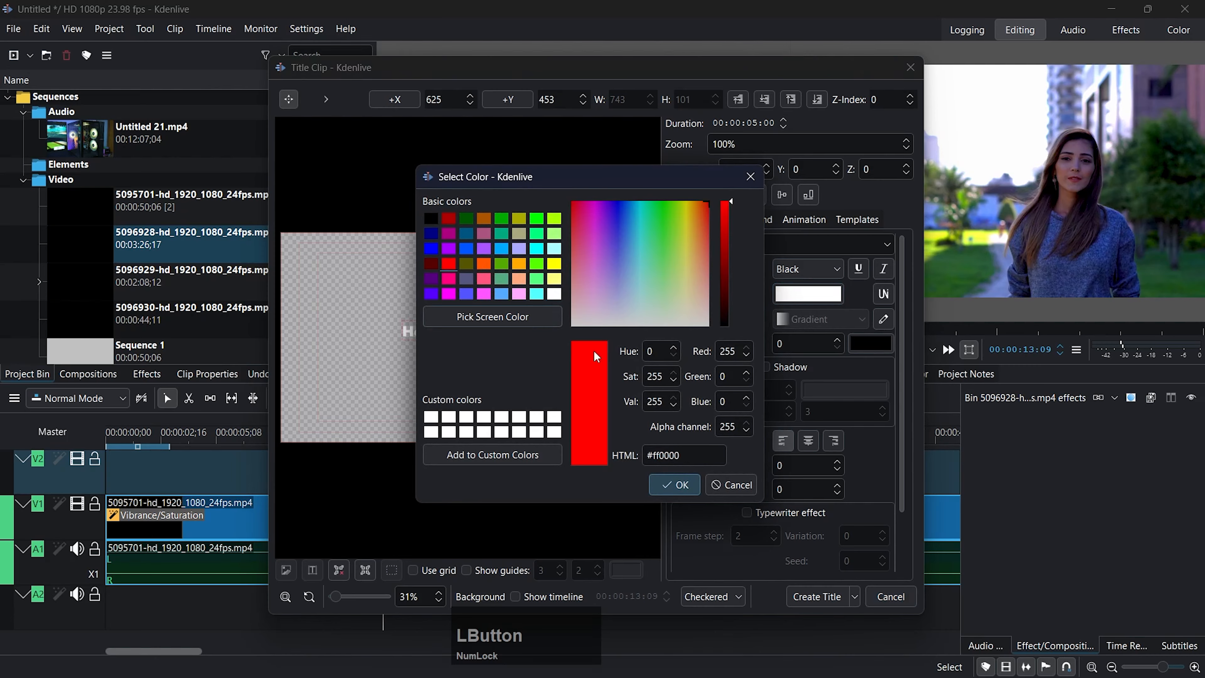
{"action": "left_click", "coordinate": [672, 485]}
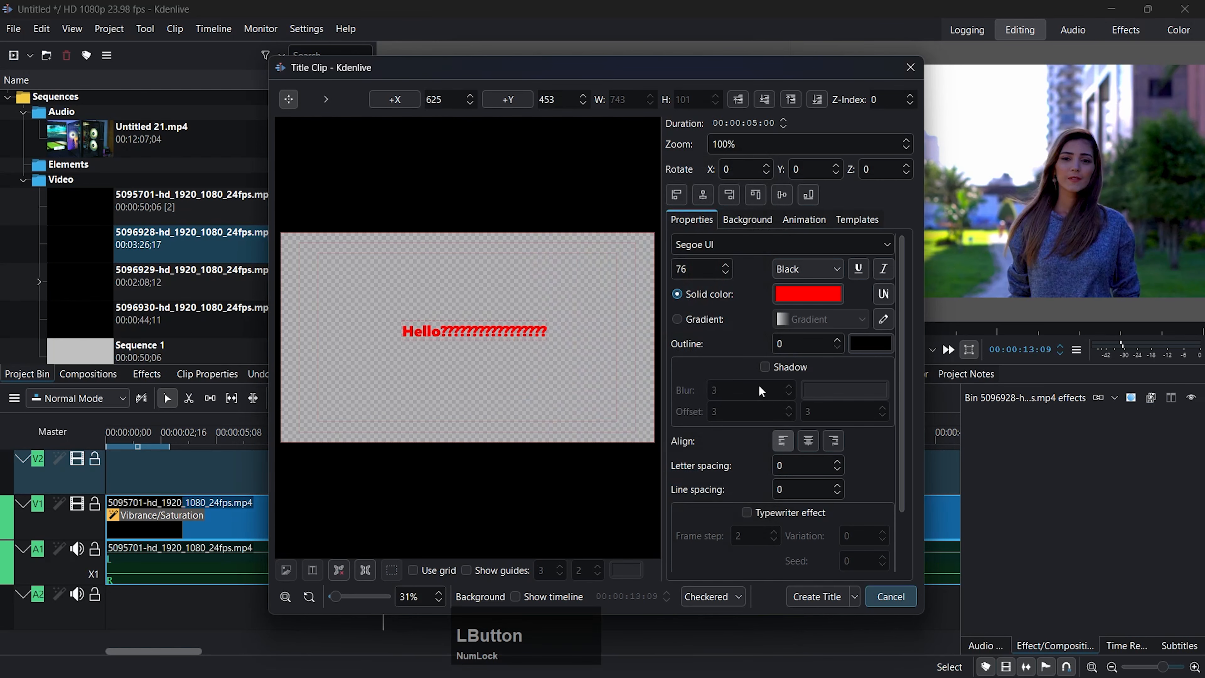
Step: Add a shadow with a horizontal offset of 2 to the title text and set its font size to 100
{"action": "left_click", "coordinate": [765, 367]}
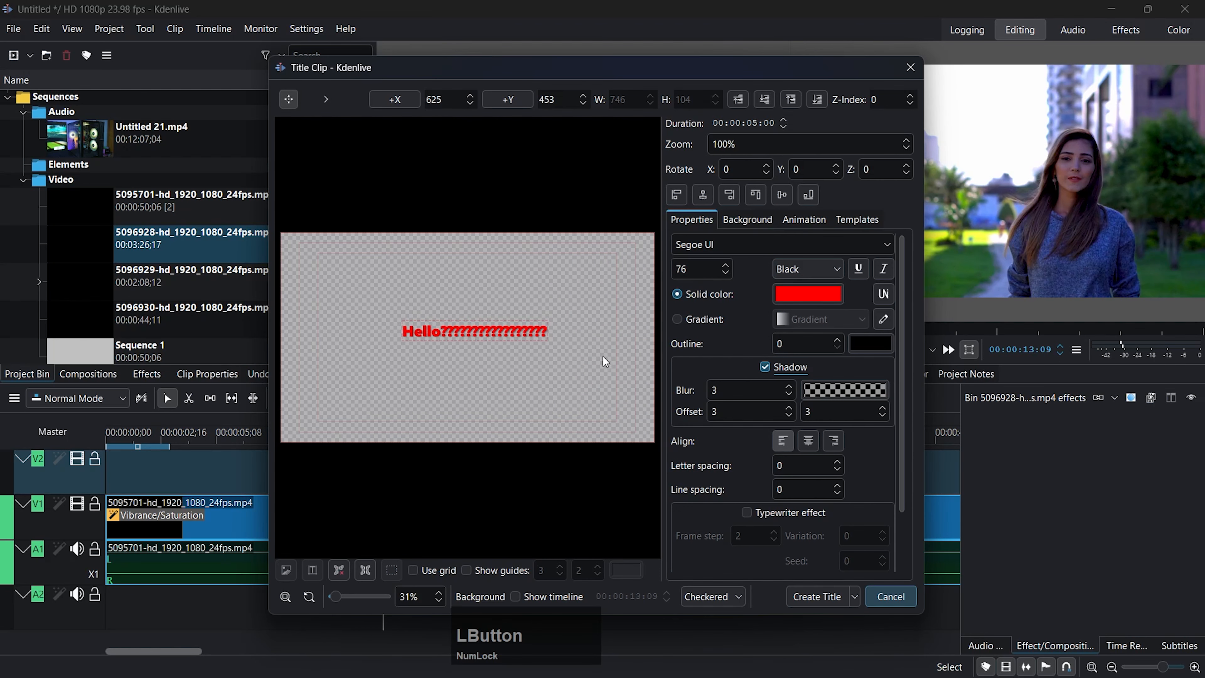
{"action": "double_click", "coordinate": [683, 269]}
{"action": "type", "text": "100"}
{"action": "key", "text": "Return"}
{"action": "left_click", "coordinate": [663, 373]}
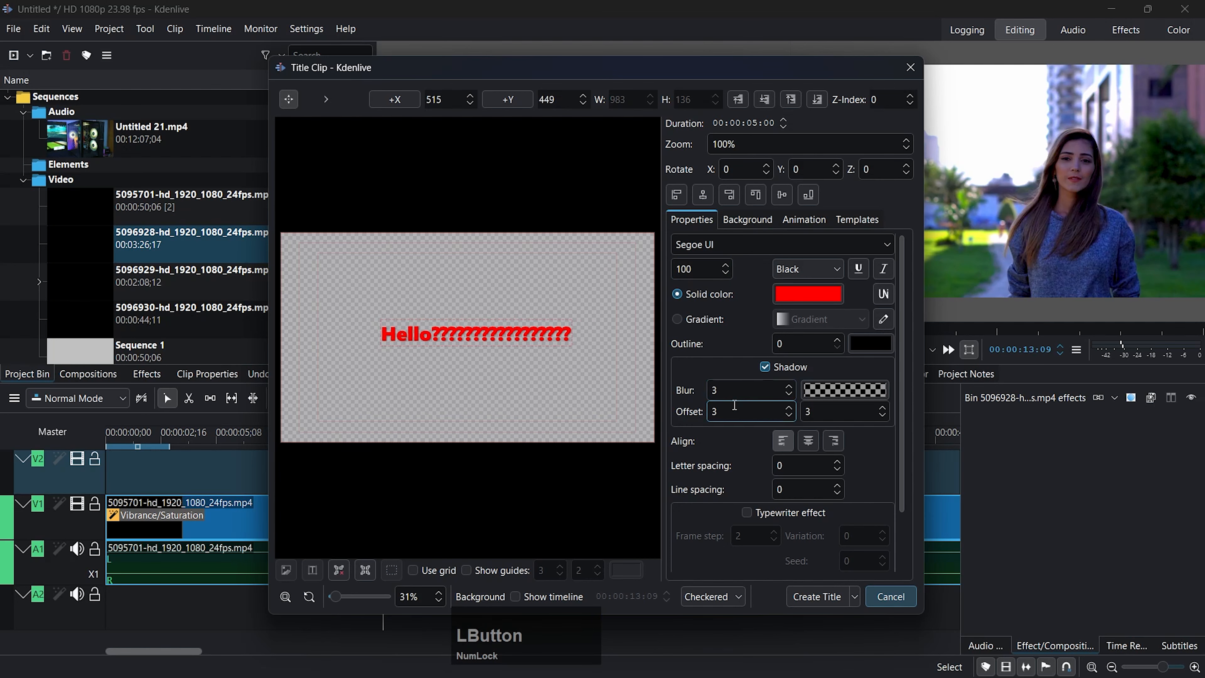
{"action": "scroll", "coordinate": [729, 418], "scroll_direction": "down", "scroll_amount": 1}
{"action": "mouse_move", "coordinate": [900, 439]}
{"action": "left_mouse_down"}
{"action": "mouse_move", "coordinate": [889, 516]}
{"action": "mouse_move", "coordinate": [890, 429]}
{"action": "left_mouse_up"}
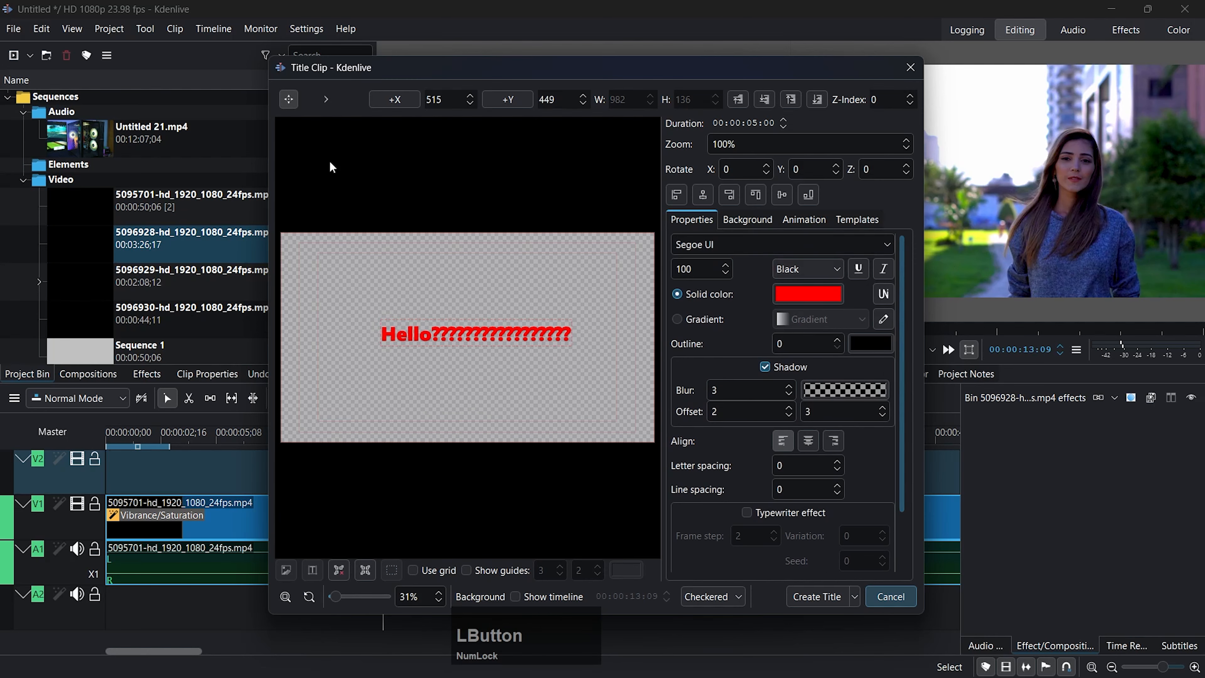
Step: Move the title text to about X 498, Y 458 and create the title clip
{"action": "mouse_move", "coordinate": [460, 330]}
{"action": "left_mouse_down"}
{"action": "mouse_move", "coordinate": [446, 333]}
{"action": "mouse_move", "coordinate": [460, 333]}
{"action": "left_mouse_up"}
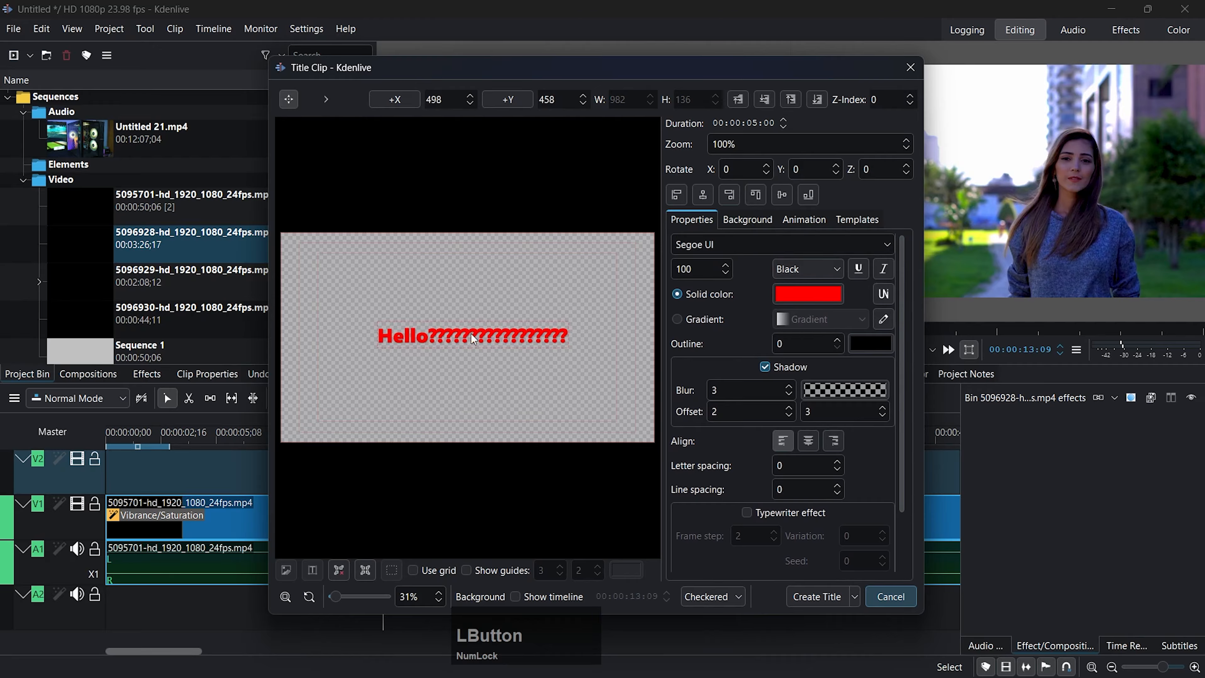
{"action": "left_click", "coordinate": [816, 596]}
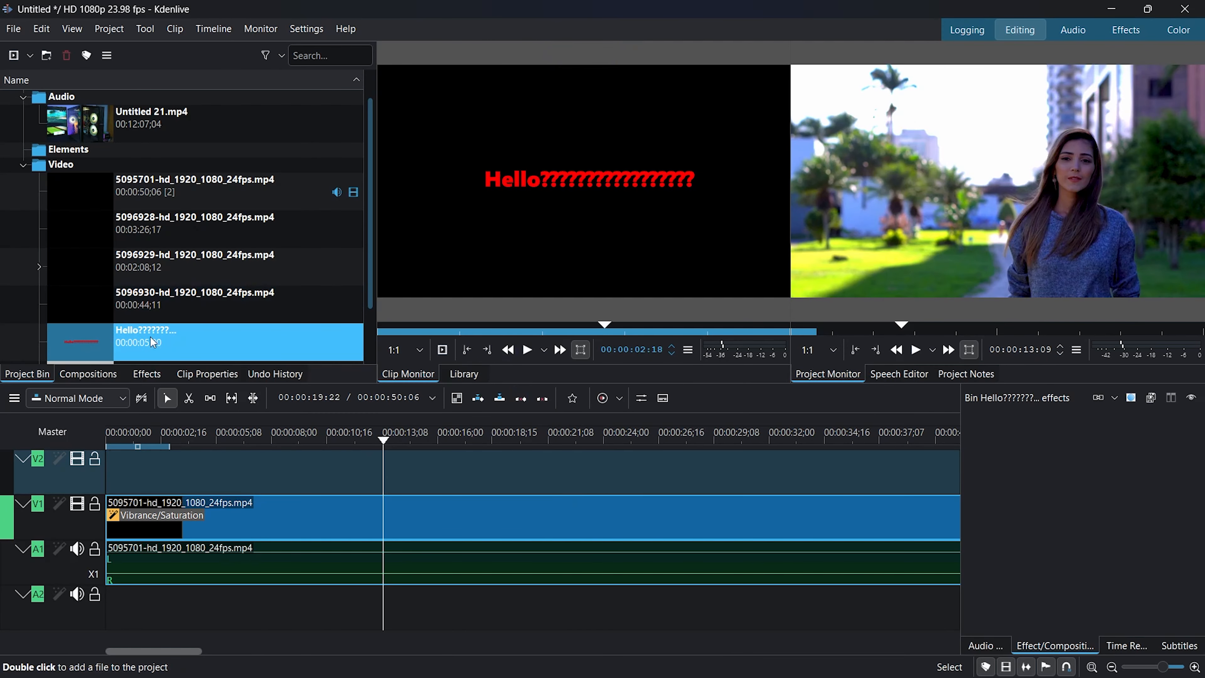
Step: Place the Hello title clip on track V2 at 00:00:13:09 and preview it over the footage
{"action": "left_click_drag", "start_coordinate": [137, 341], "coordinate": [383, 471]}
{"action": "left_click", "coordinate": [1014, 198]}
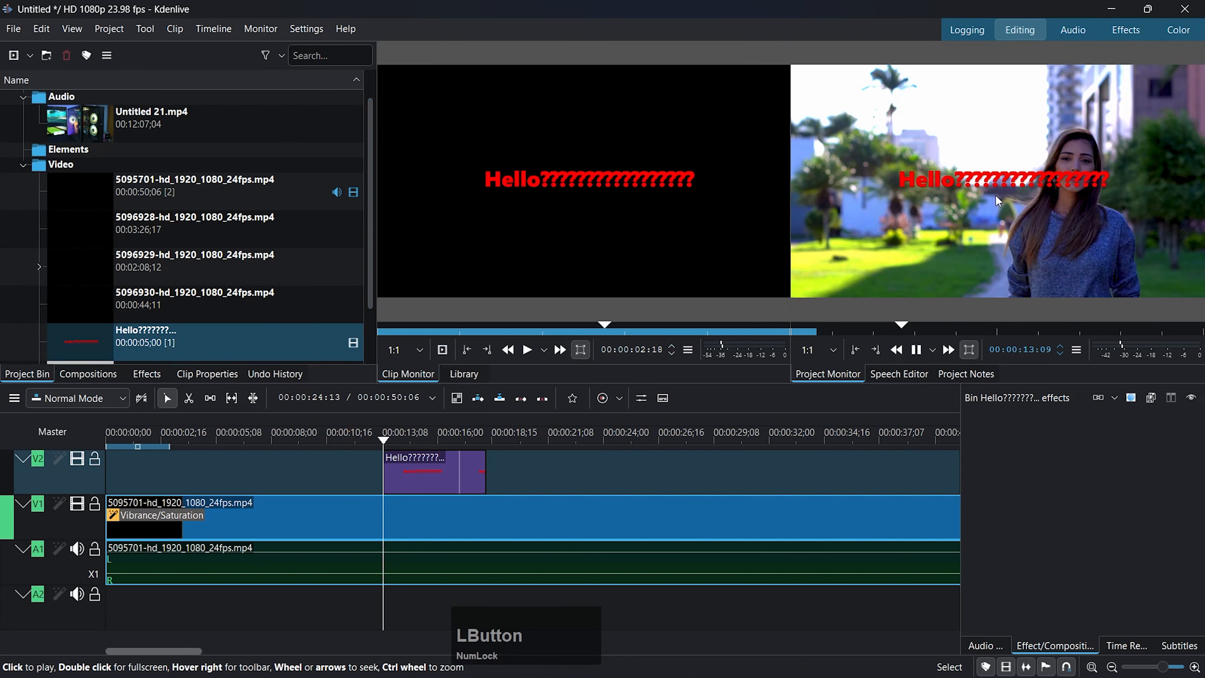
Step: Reopen the Hello title, move its text down to about X 428, Y 851 and update the title
{"action": "left_click", "coordinate": [445, 474]}
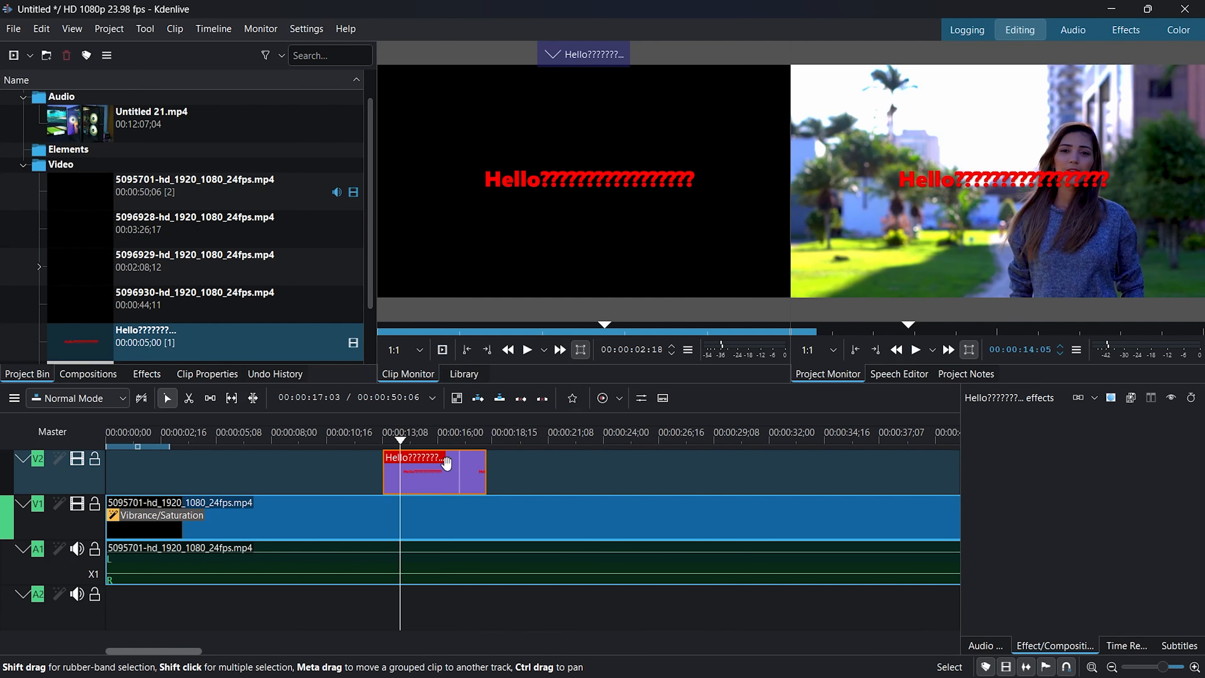
{"action": "double_click", "coordinate": [433, 478]}
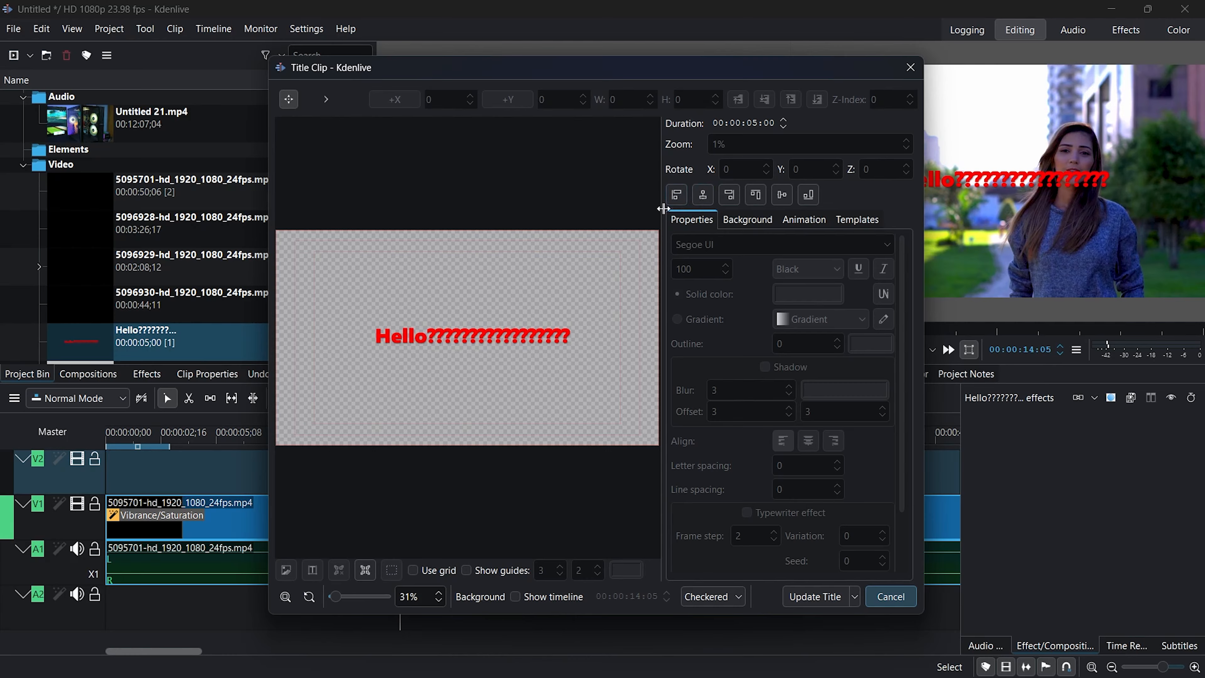
{"action": "left_click_drag", "start_coordinate": [503, 339], "coordinate": [489, 412]}
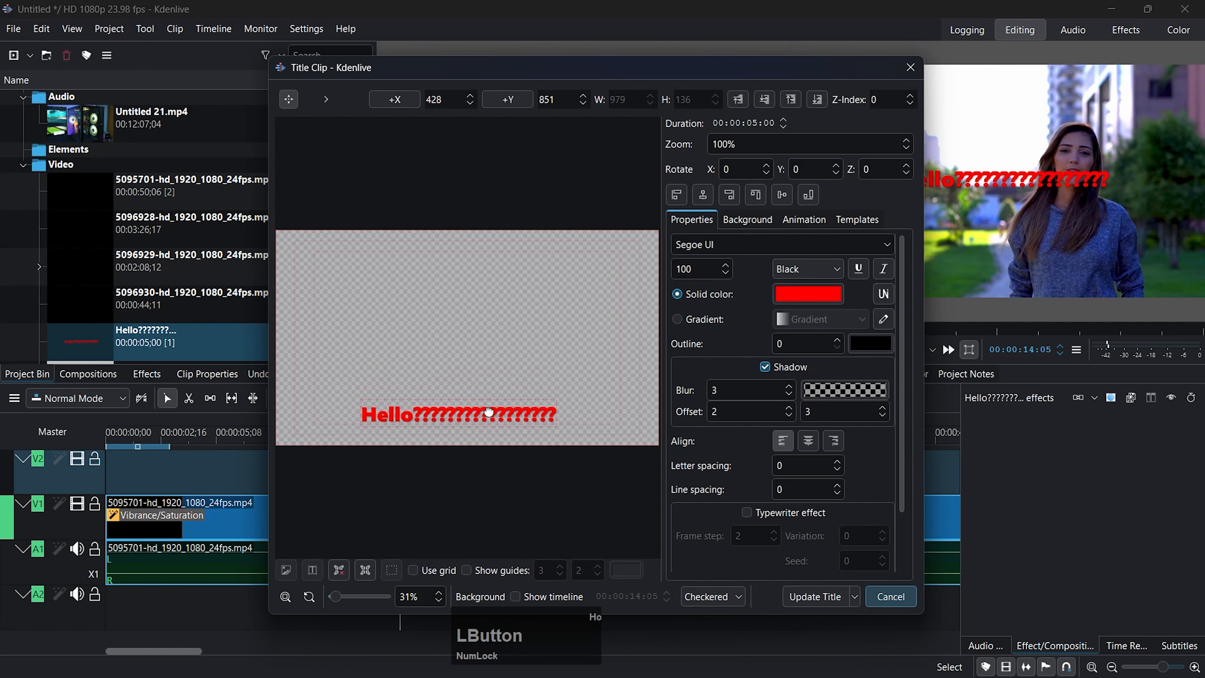
{"action": "left_click", "coordinate": [808, 597]}
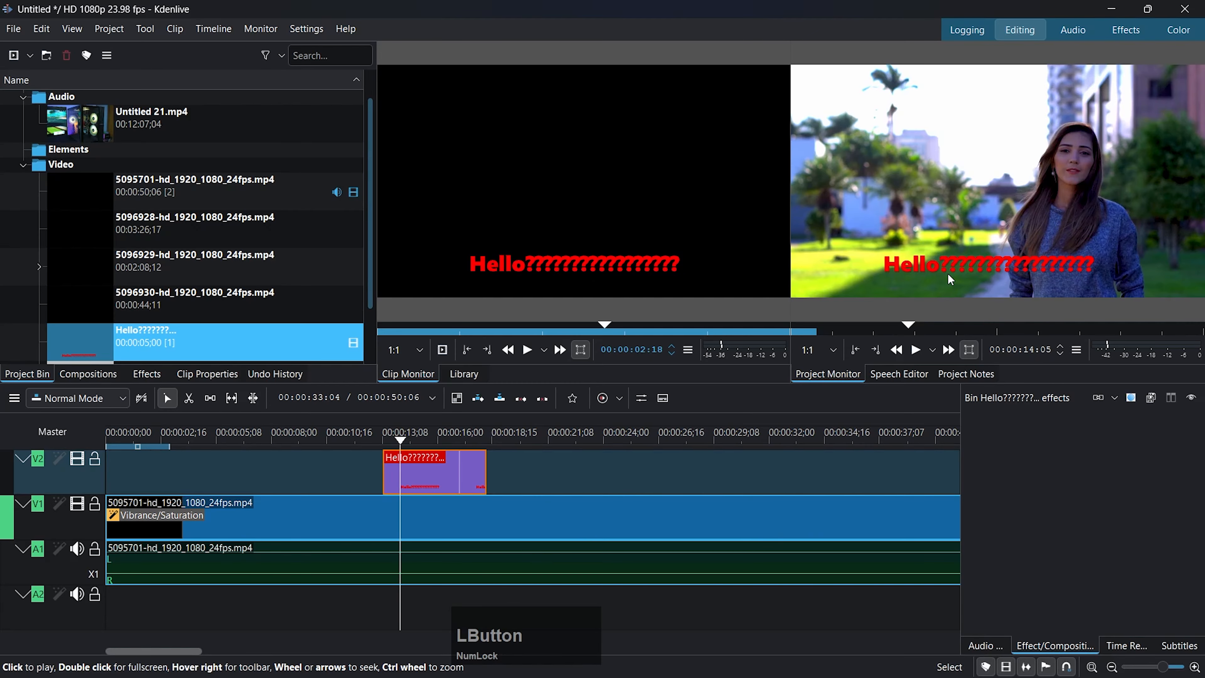
{"action": "mouse_move", "coordinate": [778, 213]}
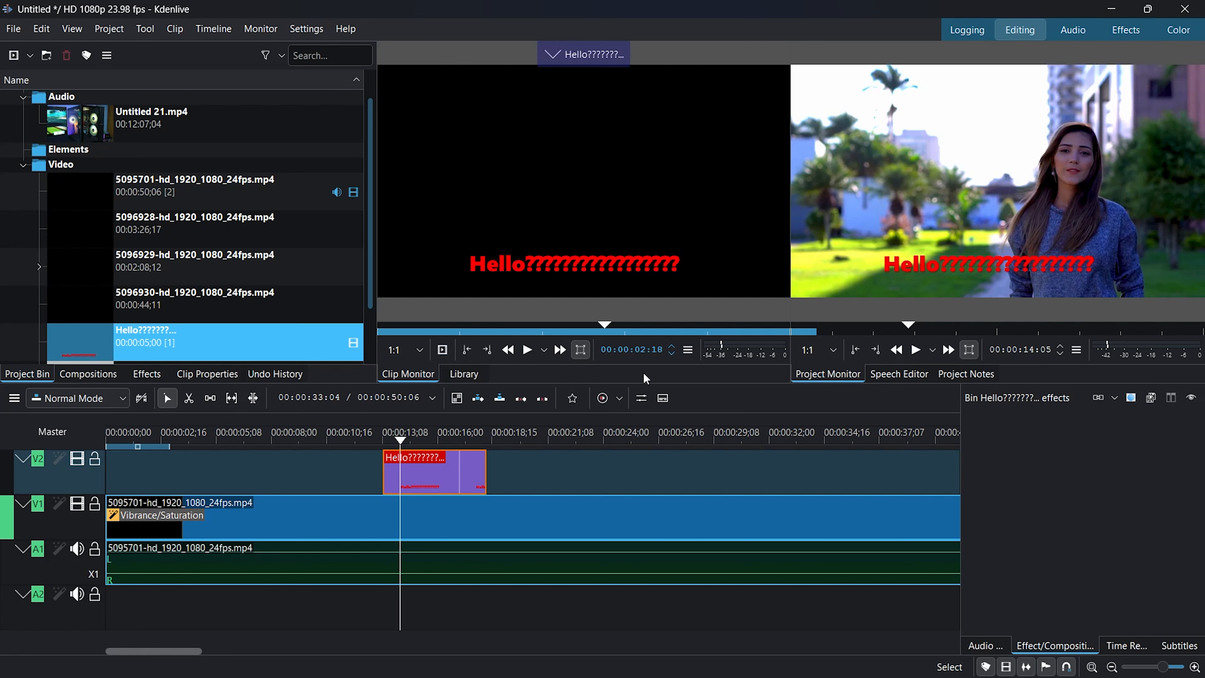
Step: Import the colorful-bird-wing-feather-logo-icon image from the Downloads folder into the bin's Elements folder
{"action": "left_click", "coordinate": [733, 590]}
{"action": "left_click_drag", "start_coordinate": [915, 7], "coordinate": [861, 60]}
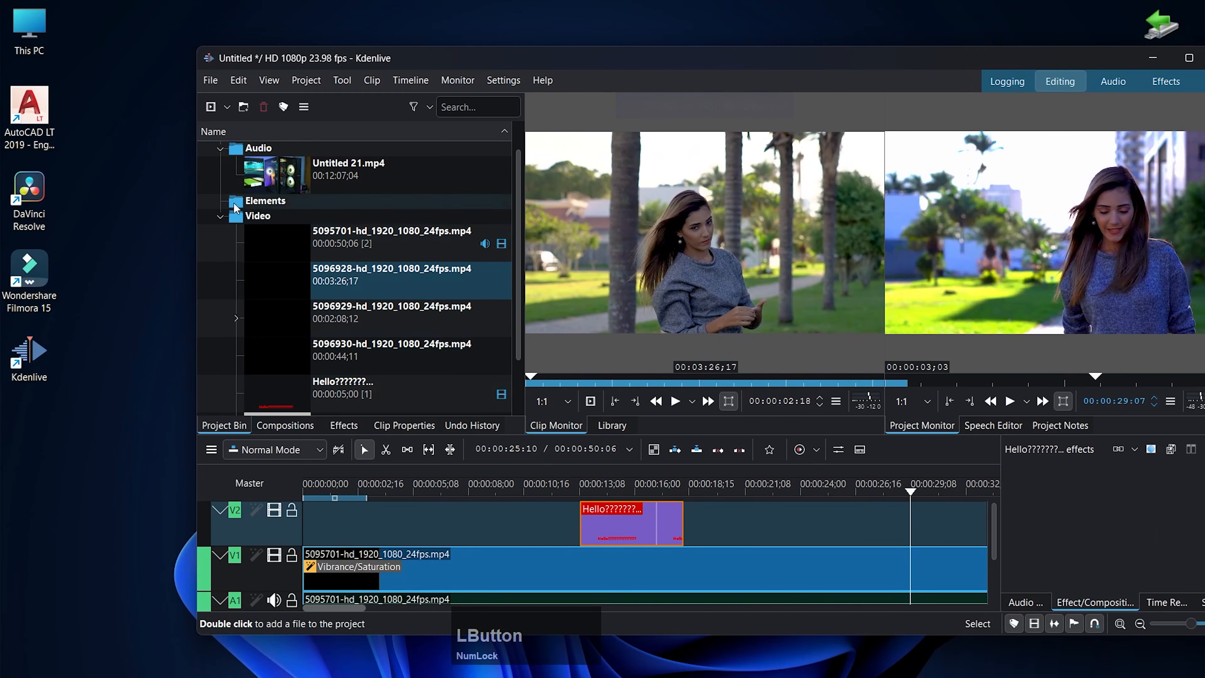
{"action": "left_click", "coordinate": [264, 200]}
{"action": "double_click", "coordinate": [47, 53]}
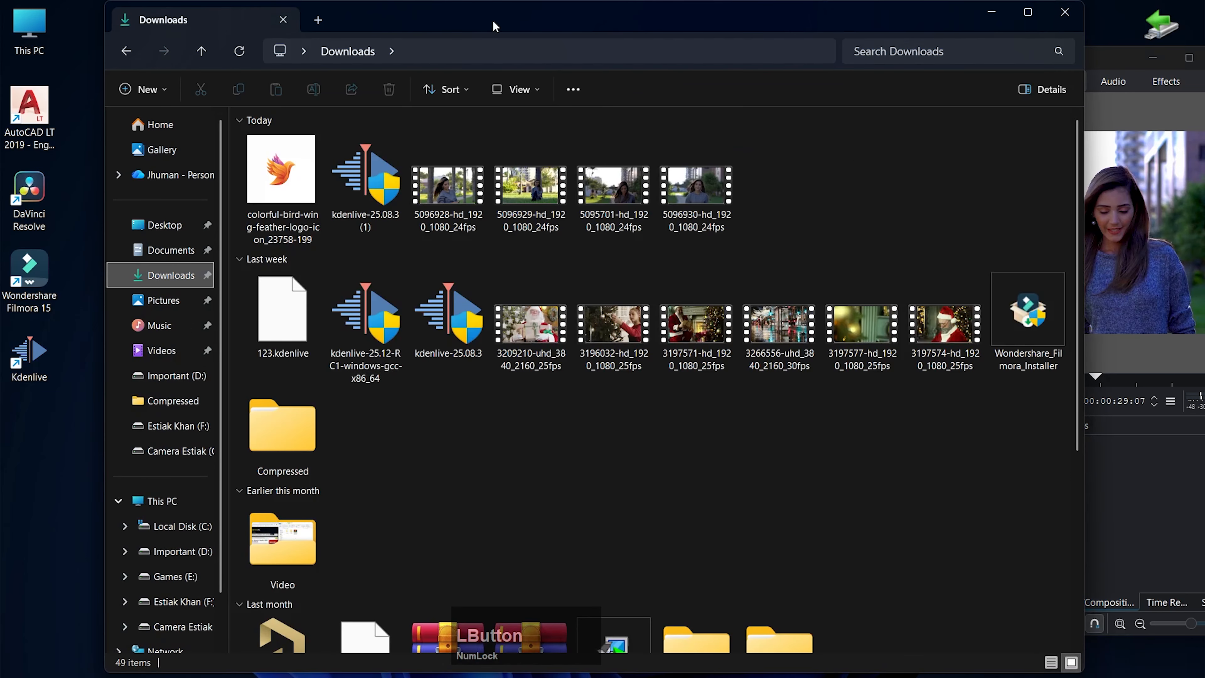
{"action": "left_click_drag", "start_coordinate": [492, 19], "coordinate": [790, 252]}
{"action": "left_click_drag", "start_coordinate": [572, 424], "coordinate": [266, 202]}
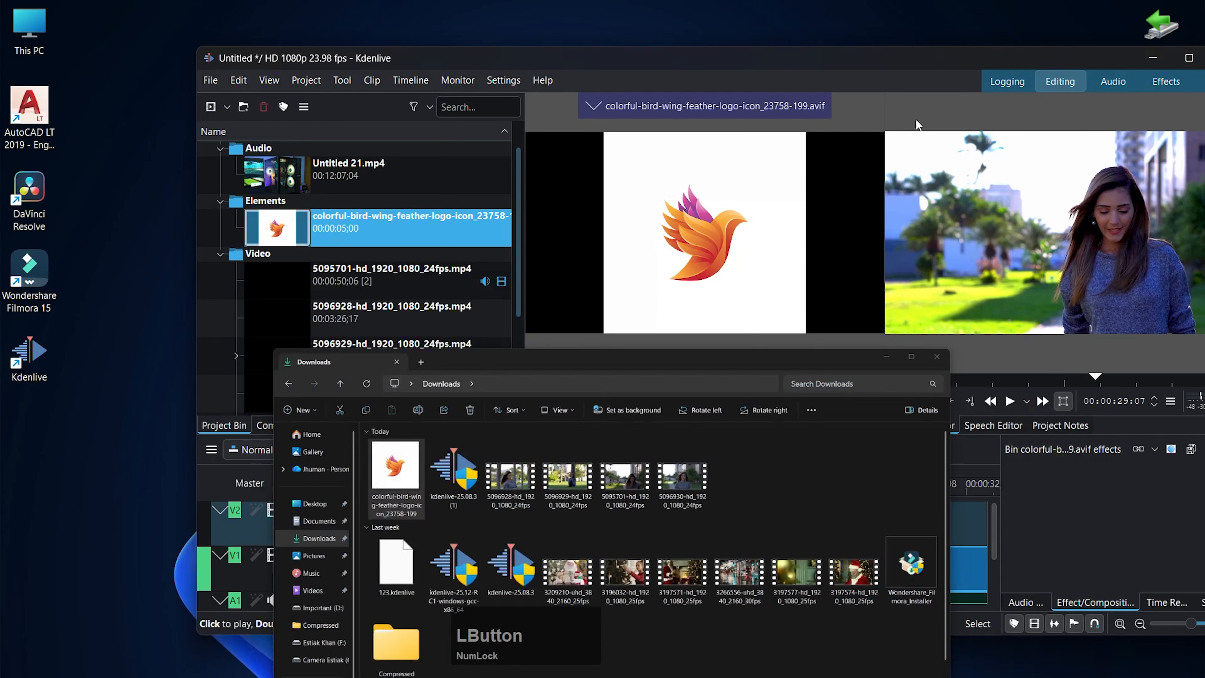
{"action": "double_click", "coordinate": [879, 56]}
Step: Place the bird logo image on track V2 at about 26 seconds, leaving its duration unedited
{"action": "left_click_drag", "start_coordinate": [209, 185], "coordinate": [674, 483]}
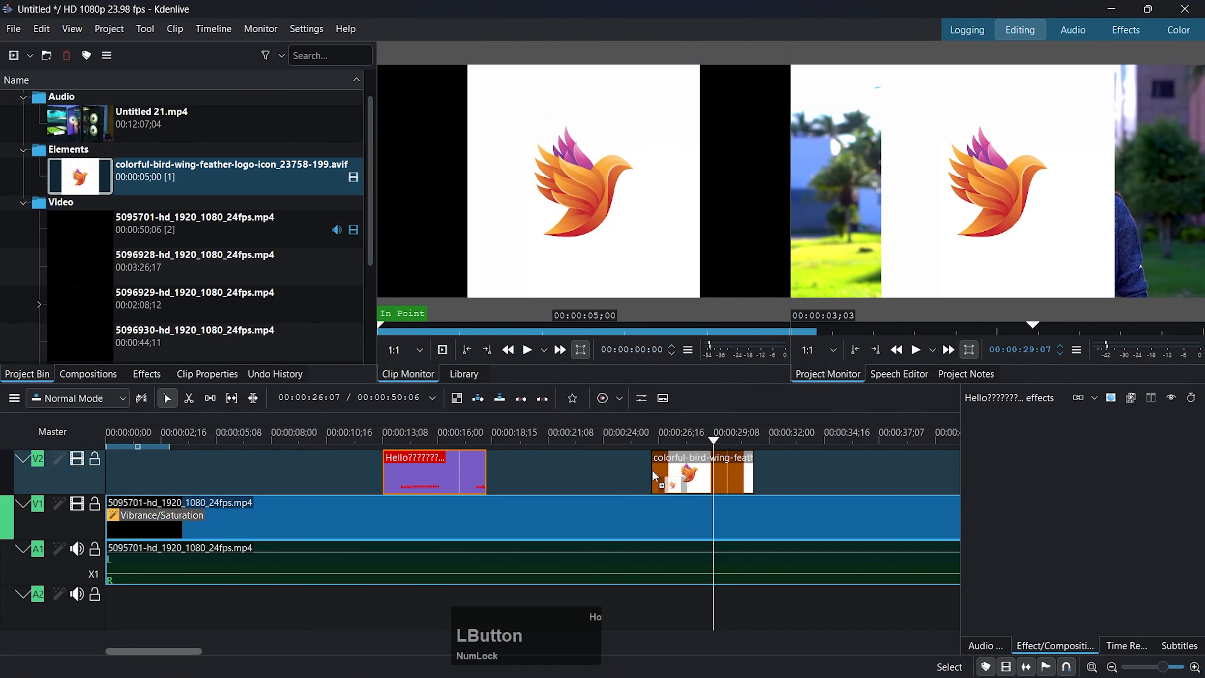
{"action": "left_click", "coordinate": [710, 478]}
{"action": "left_click", "coordinate": [680, 198]}
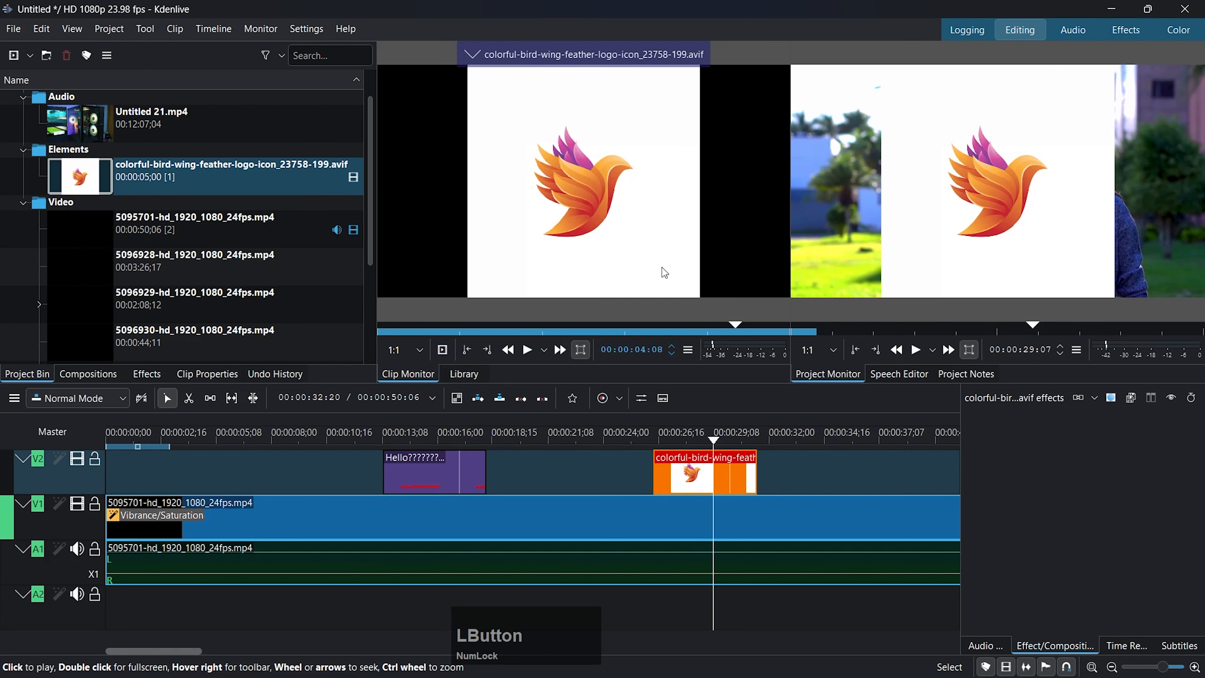
{"action": "double_click", "coordinate": [714, 474]}
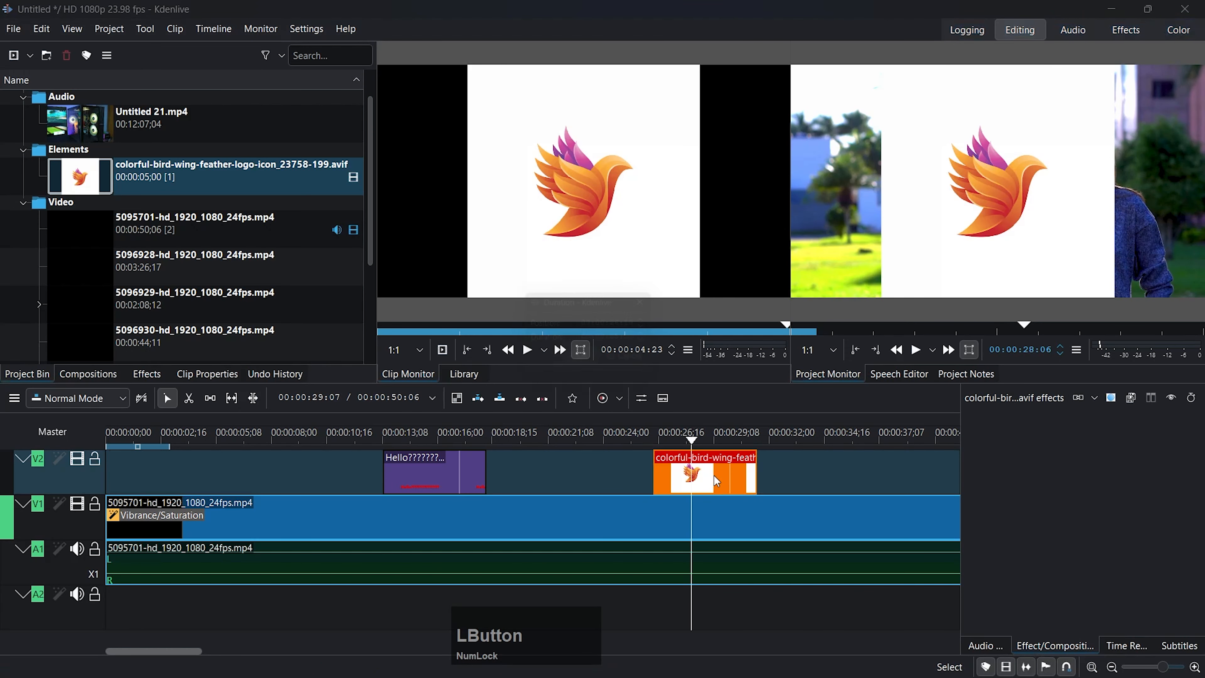
{"action": "left_click", "coordinate": [657, 300]}
Step: Add a Transform composition to the logo clip and shrink the logo to about 212 x 177 at X 23, Y 27
{"action": "left_click", "coordinate": [88, 373]}
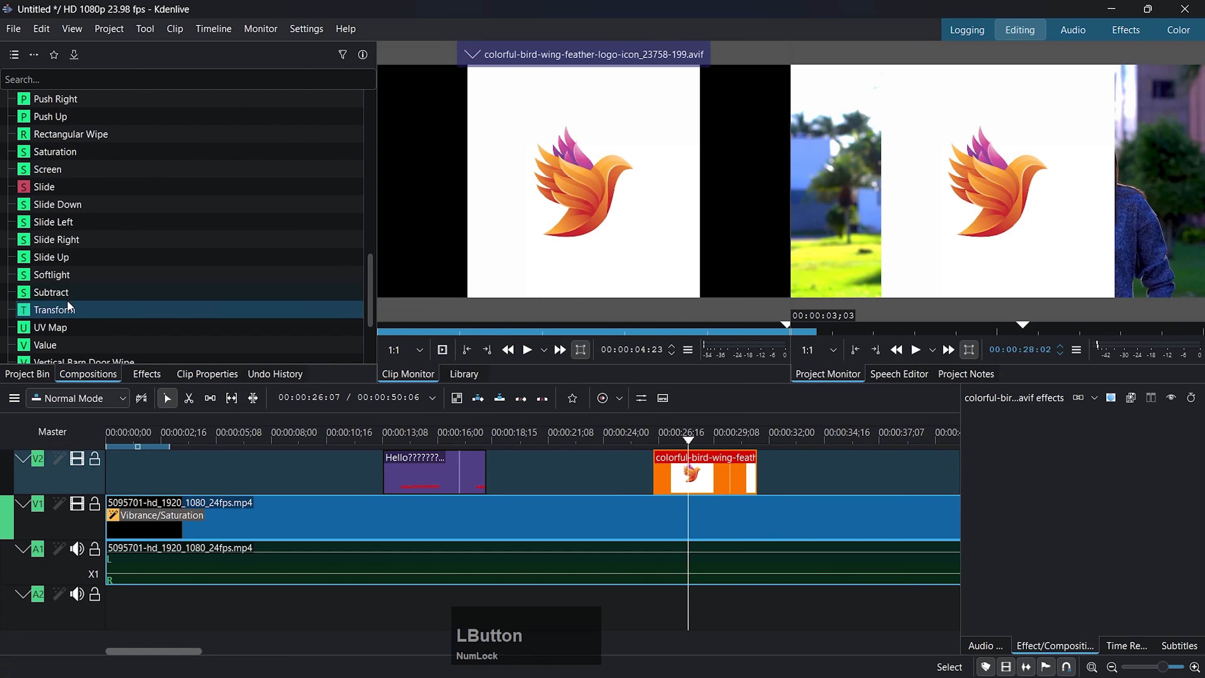
{"action": "left_click_drag", "start_coordinate": [41, 308], "coordinate": [678, 465]}
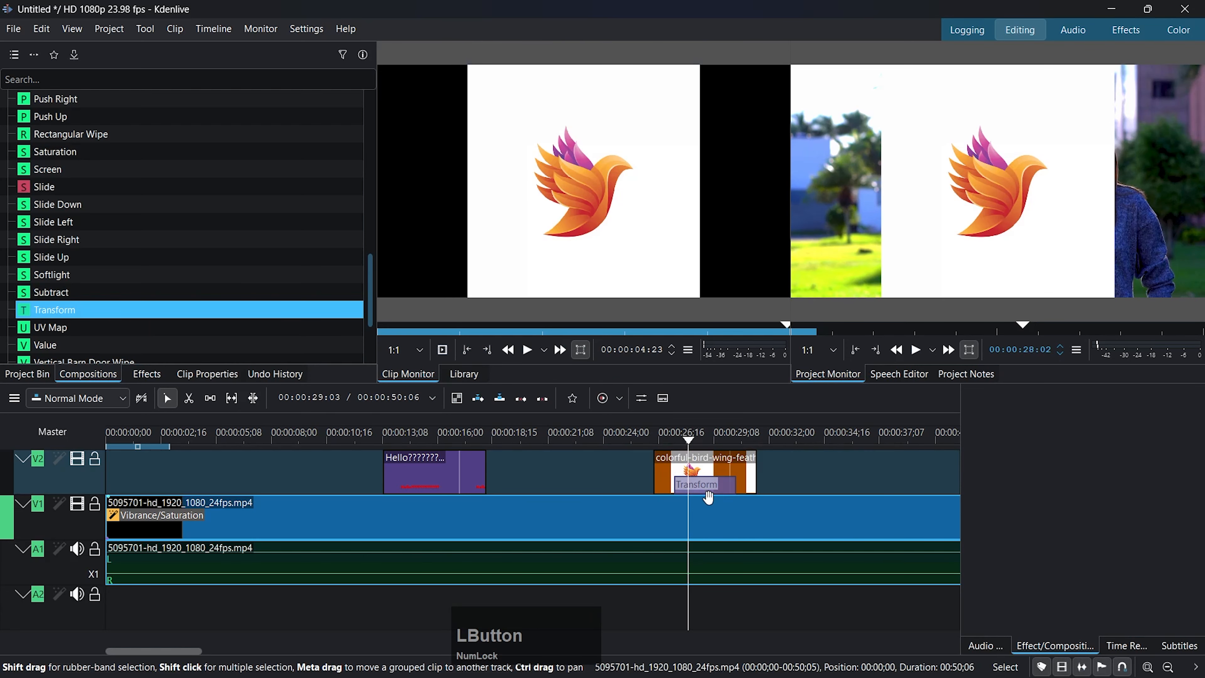
{"action": "left_click_drag", "start_coordinate": [1136, 180], "coordinate": [1200, 181]}
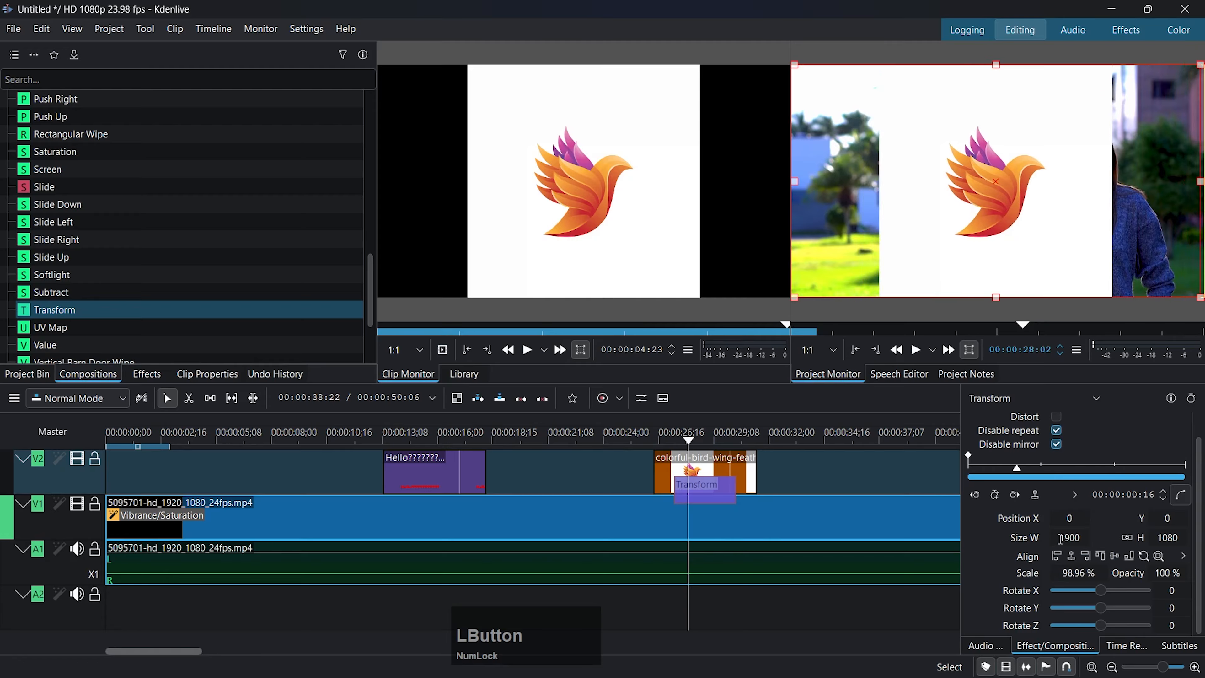
{"action": "left_click_drag", "start_coordinate": [1071, 539], "coordinate": [1079, 539]}
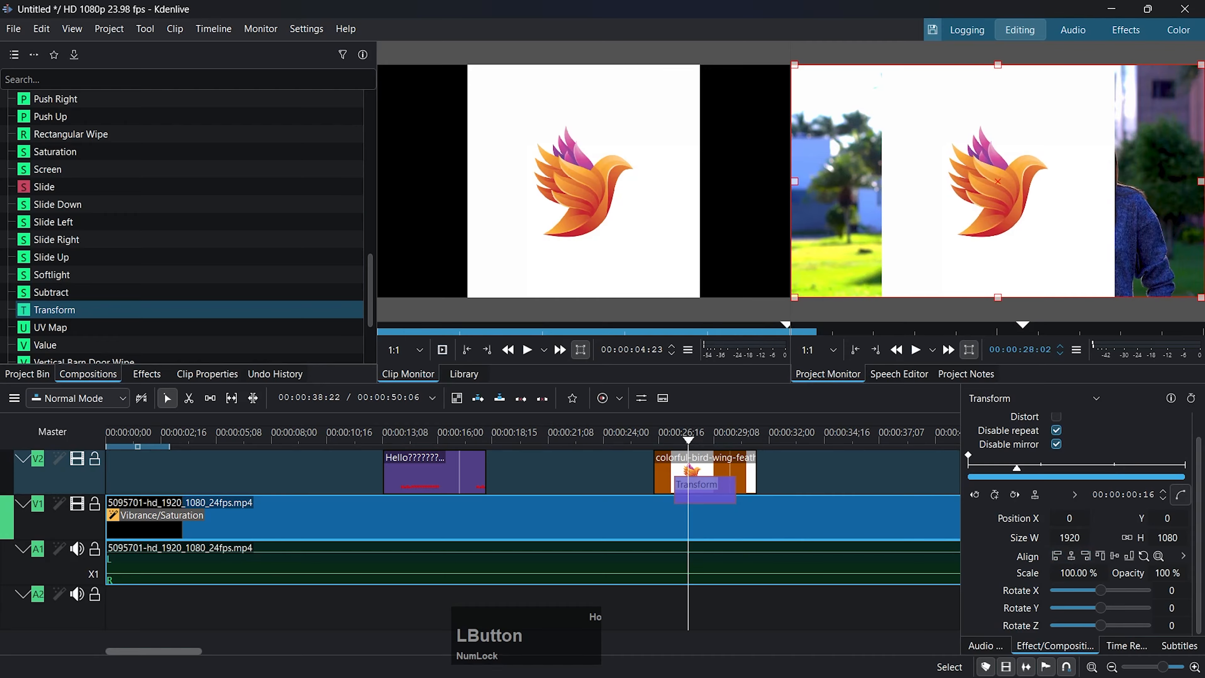
{"action": "left_click_drag", "start_coordinate": [1200, 65], "coordinate": [841, 89]}
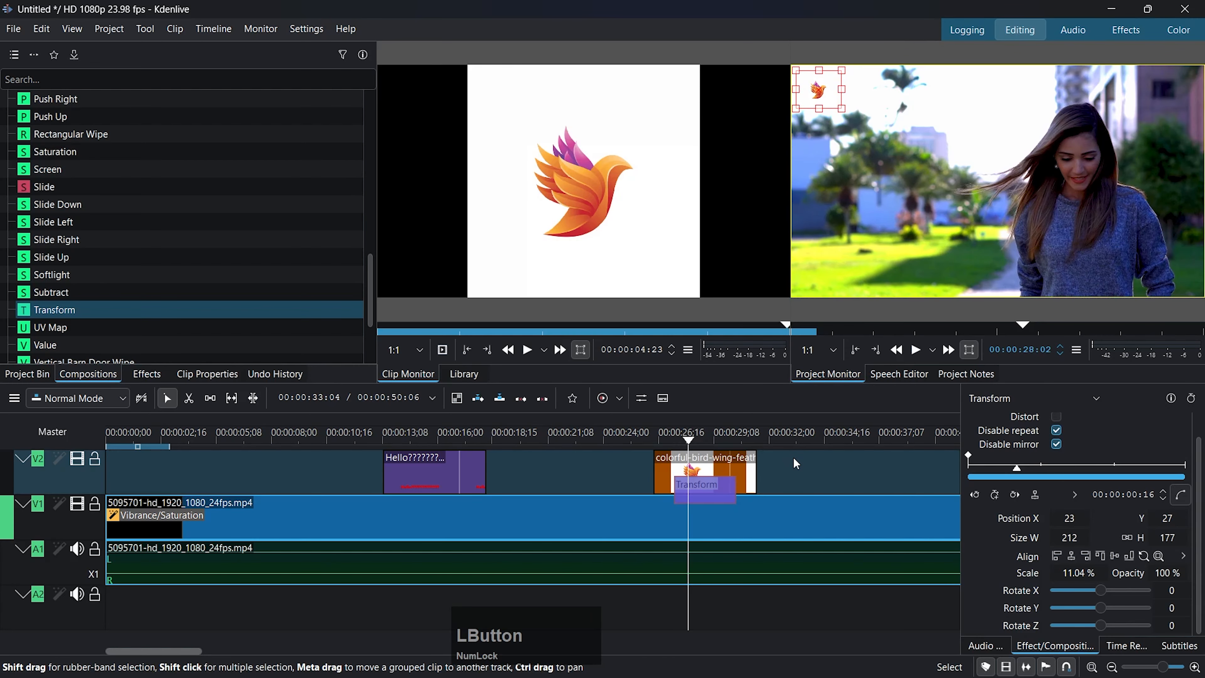
Step: Select the title and logo clips on V2 in turn and preview the logo overlay over the footage
{"action": "left_click", "coordinate": [796, 463]}
{"action": "scroll", "coordinate": [646, 544], "scroll_direction": "up", "scroll_amount": 1}
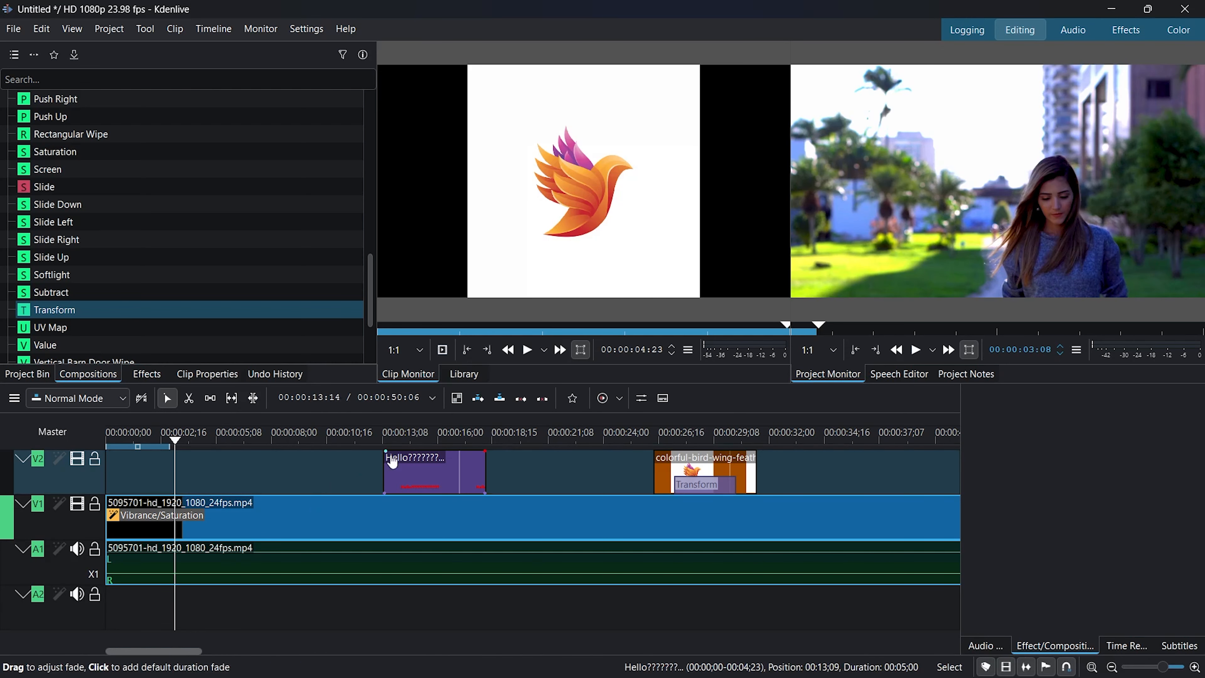
{"action": "left_click", "coordinate": [525, 469]}
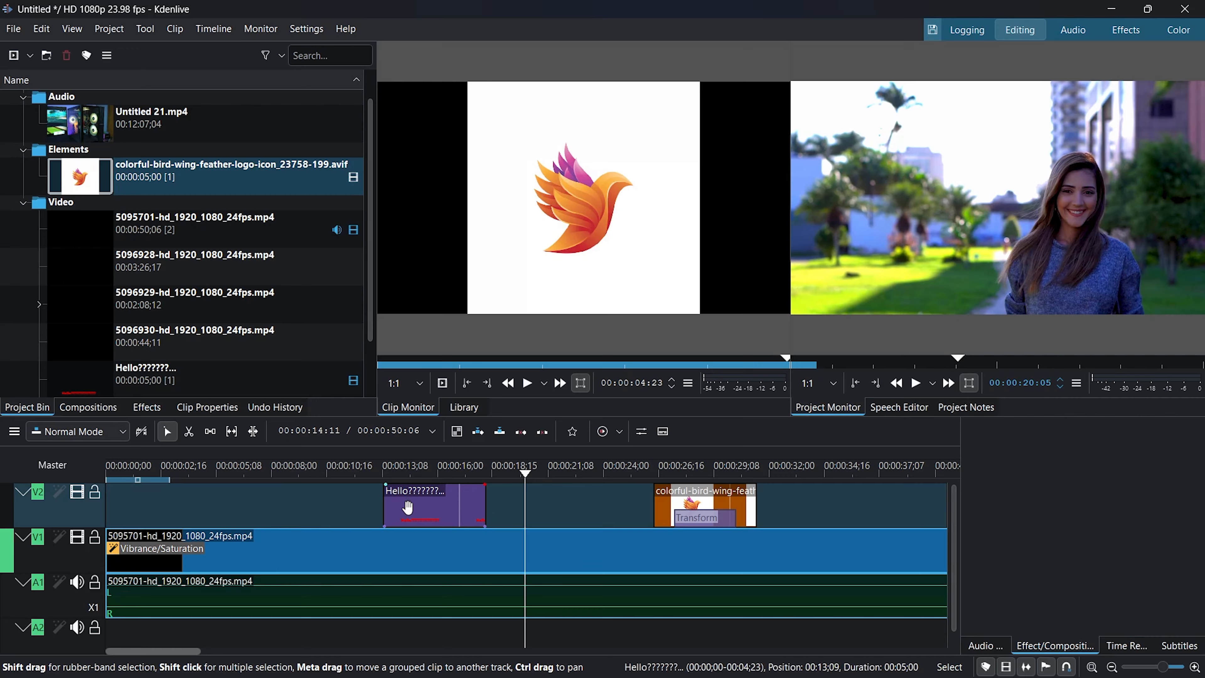
{"action": "left_click", "coordinate": [428, 505]}
{"action": "left_click", "coordinate": [694, 492]}
{"action": "left_click_drag", "start_coordinate": [688, 462], "coordinate": [658, 475]}
{"action": "left_click_drag", "start_coordinate": [656, 477], "coordinate": [682, 478]}
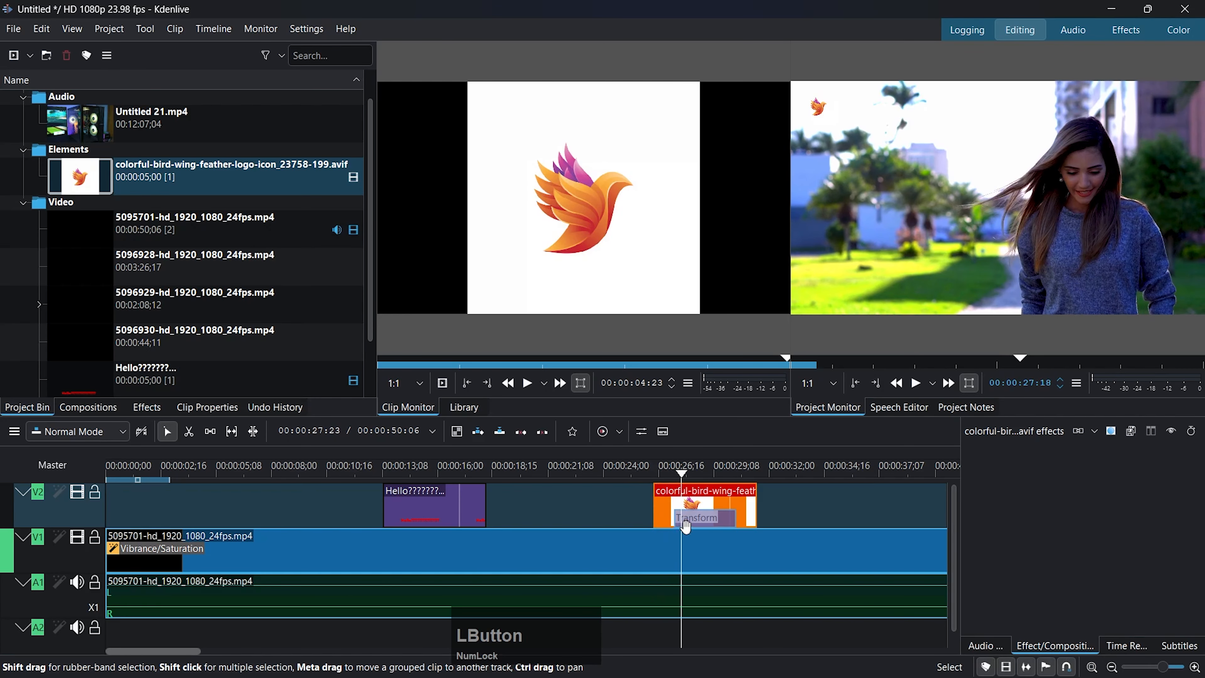
Step: Extend both ends of the Transform composition to span the full length of the logo clip
{"action": "left_click", "coordinate": [685, 530]}
{"action": "left_click", "coordinate": [682, 522]}
{"action": "left_click_drag", "start_coordinate": [679, 520], "coordinate": [654, 521]}
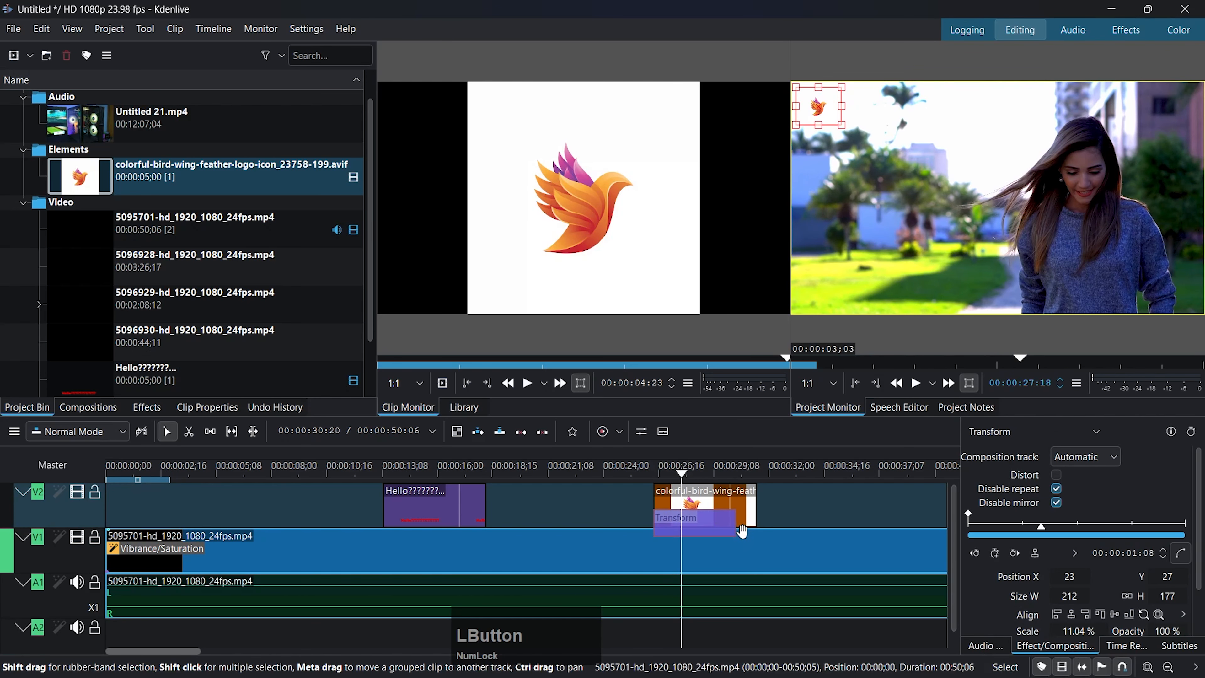
{"action": "left_click_drag", "start_coordinate": [742, 531], "coordinate": [756, 529]}
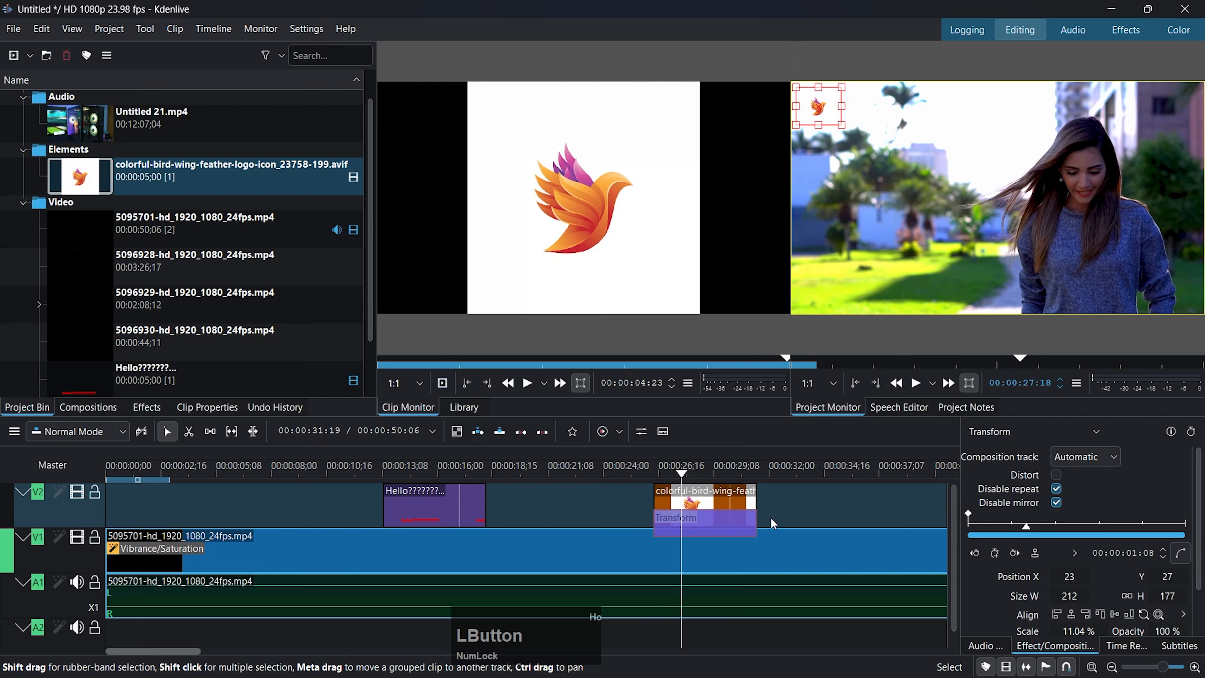
Step: Move the Hello title clip along track V2 to start at about 00:00:34:19
{"action": "left_click_drag", "start_coordinate": [682, 470], "coordinate": [431, 467]}
{"action": "left_click", "coordinate": [457, 498]}
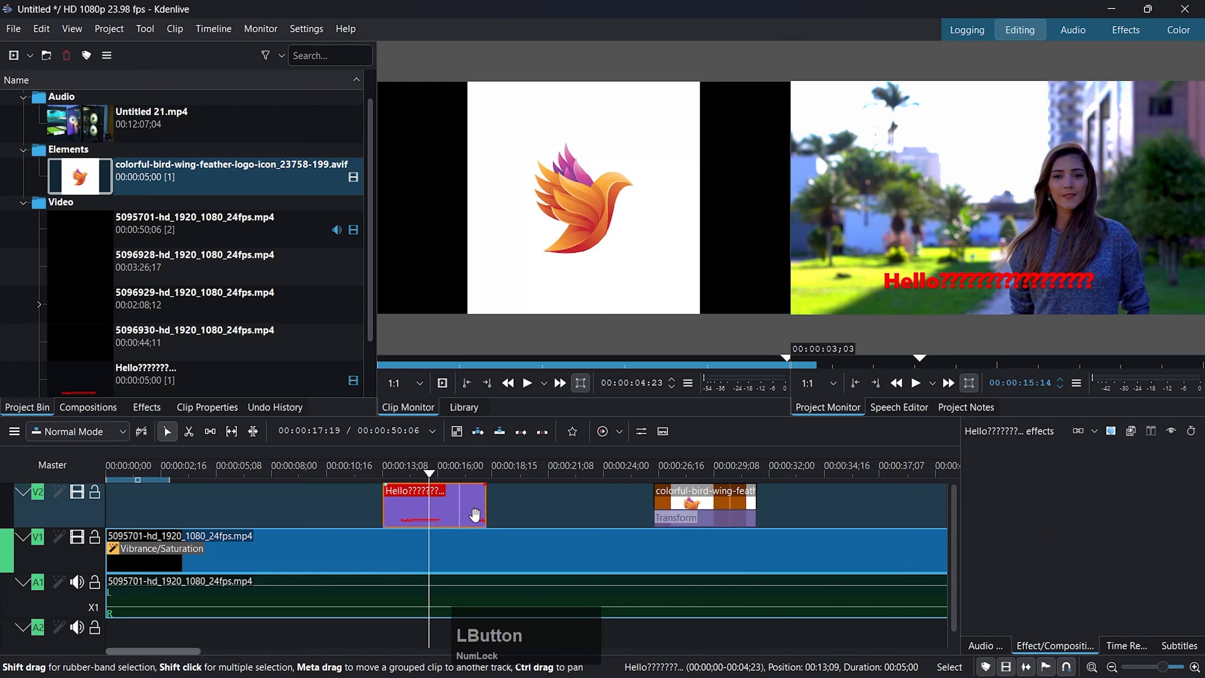
{"action": "scroll", "coordinate": [475, 503], "scroll_direction": "up", "scroll_amount": 1}
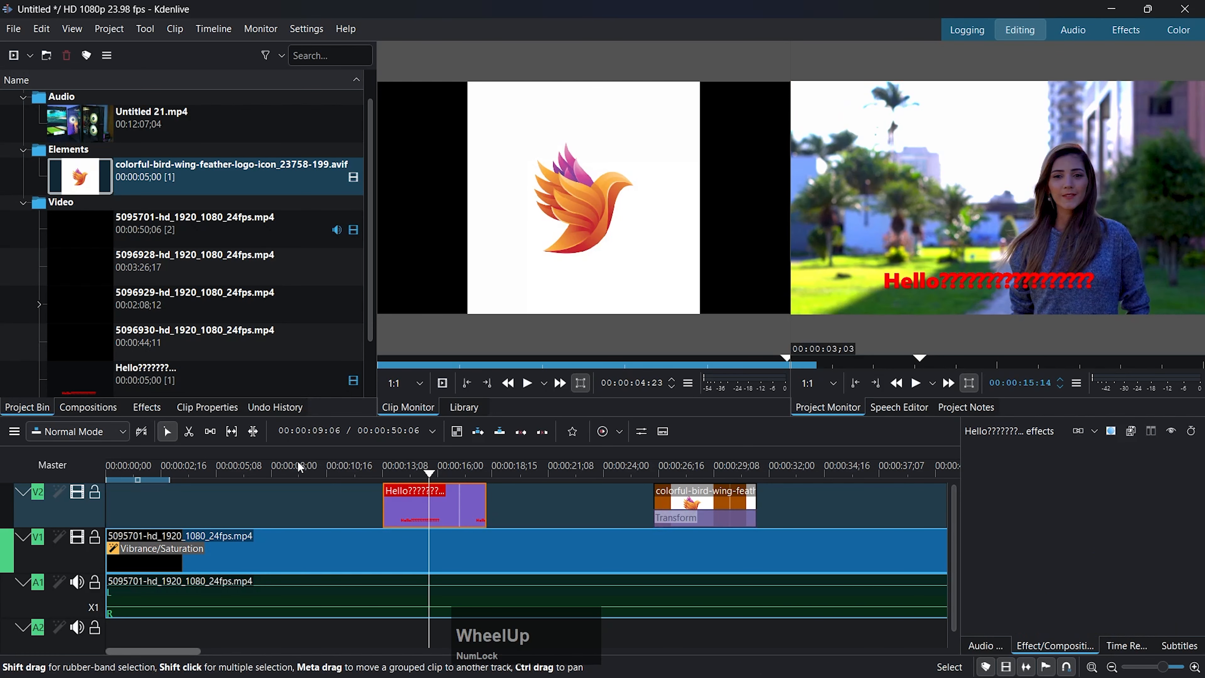
{"action": "left_click", "coordinate": [298, 469]}
{"action": "left_click", "coordinate": [826, 473]}
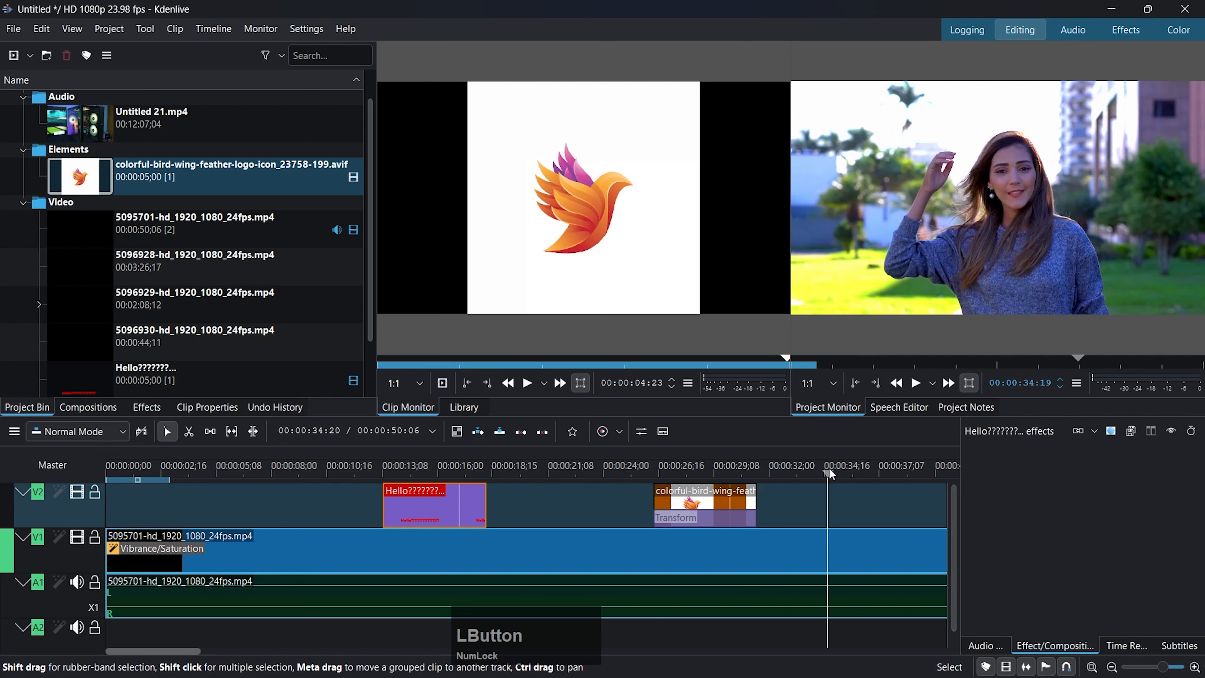
{"action": "left_click_drag", "start_coordinate": [422, 511], "coordinate": [865, 511]}
Step: Trim the end of the Hello title clip to 00:00:36:04
{"action": "left_click", "coordinate": [856, 474]}
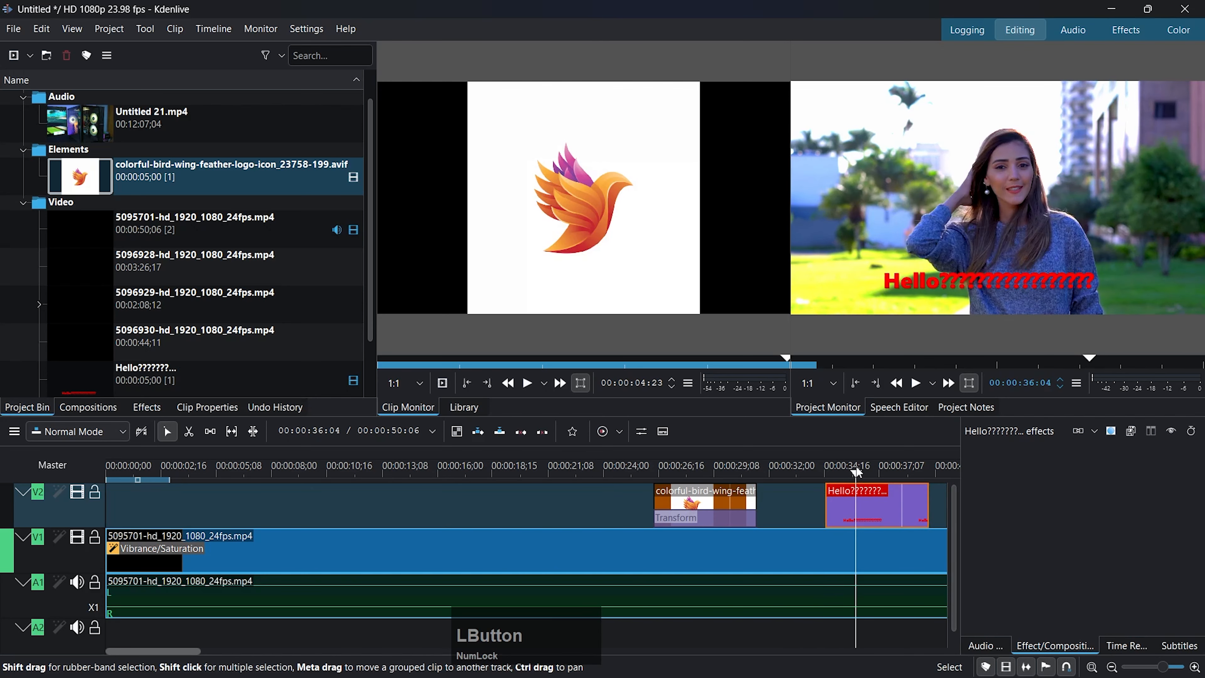
{"action": "left_click_drag", "start_coordinate": [928, 511], "coordinate": [862, 513]}
{"action": "left_click", "coordinate": [882, 502]}
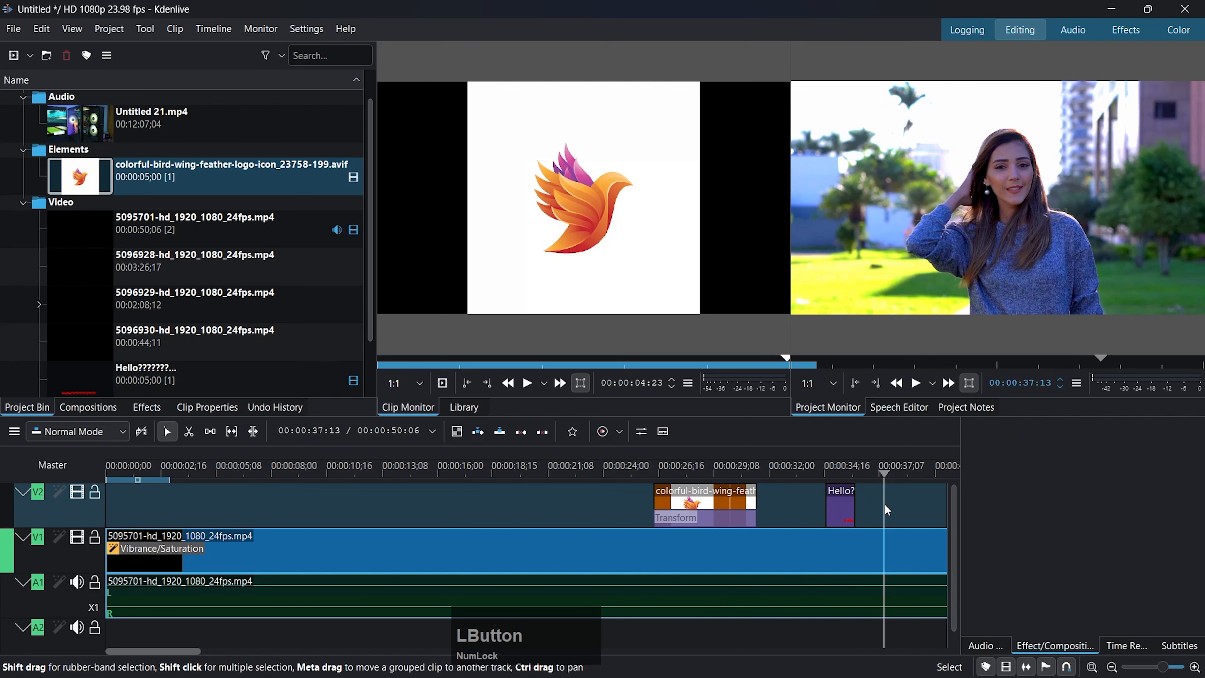
Step: Play the timeline from about 00:00:34:12 across the shortened title clip
{"action": "left_click", "coordinate": [830, 463]}
{"action": "key", "text": "space"}
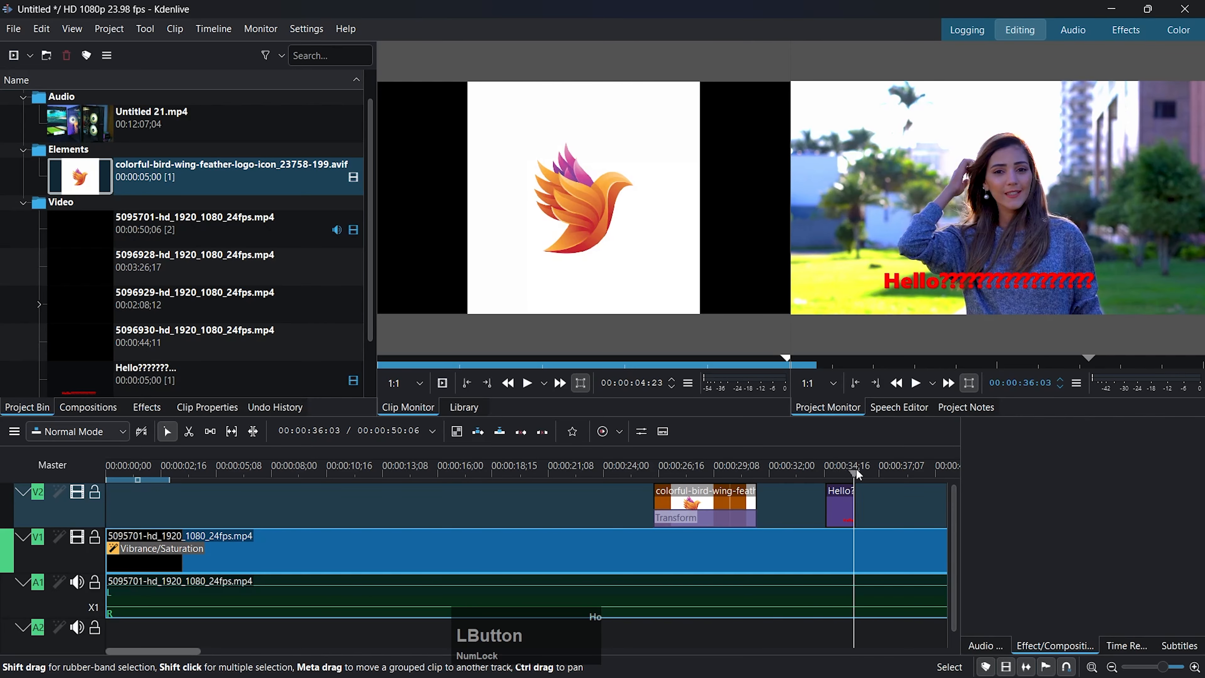
{"action": "left_click", "coordinate": [821, 466]}
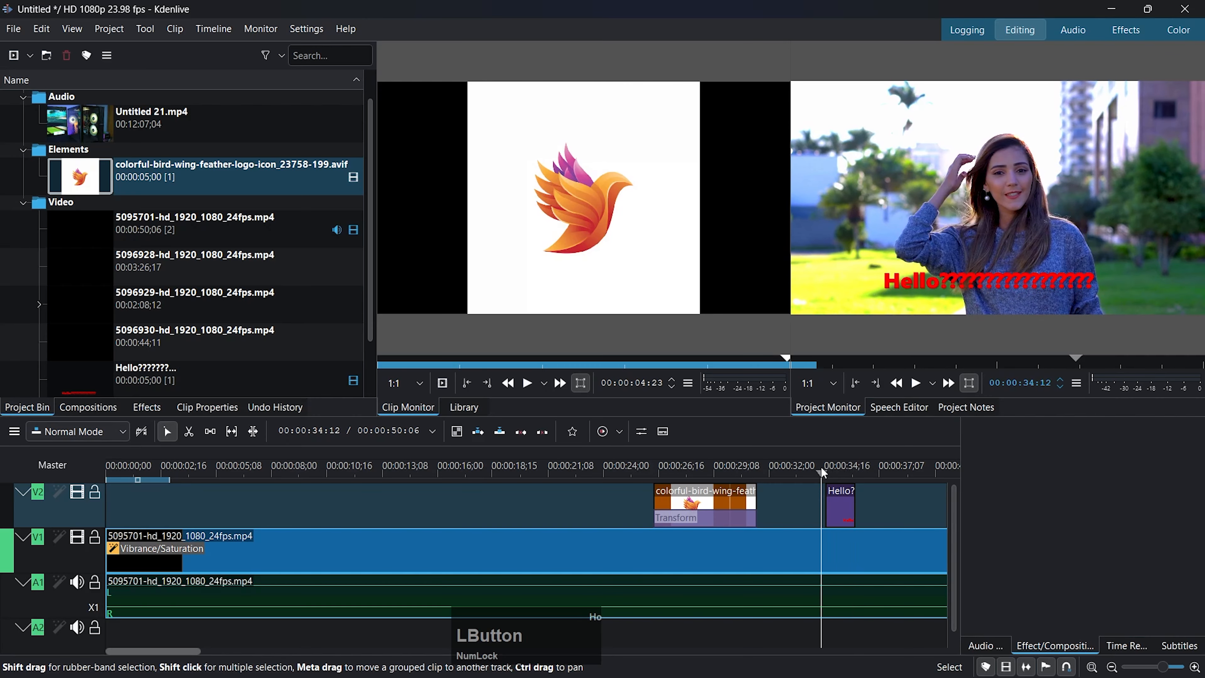
{"action": "left_click", "coordinate": [914, 384]}
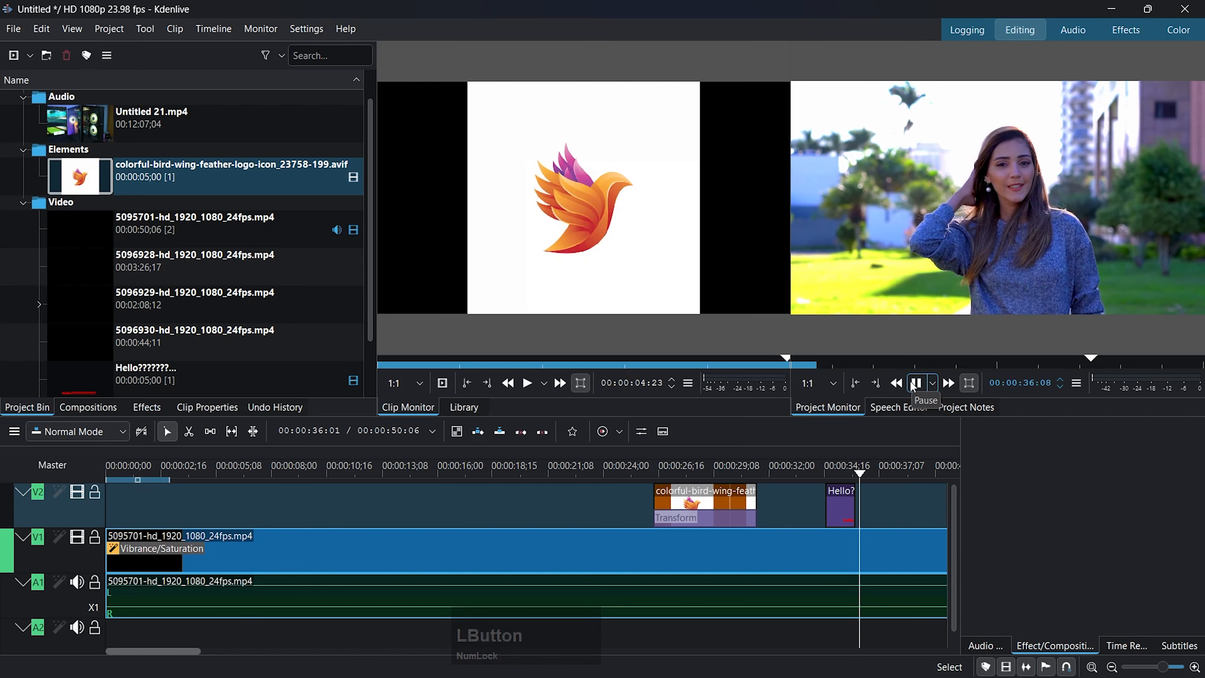
Step: Stop the playback and look through the effect categories, expanding Blur and Sharpen
{"action": "left_click", "coordinate": [914, 383]}
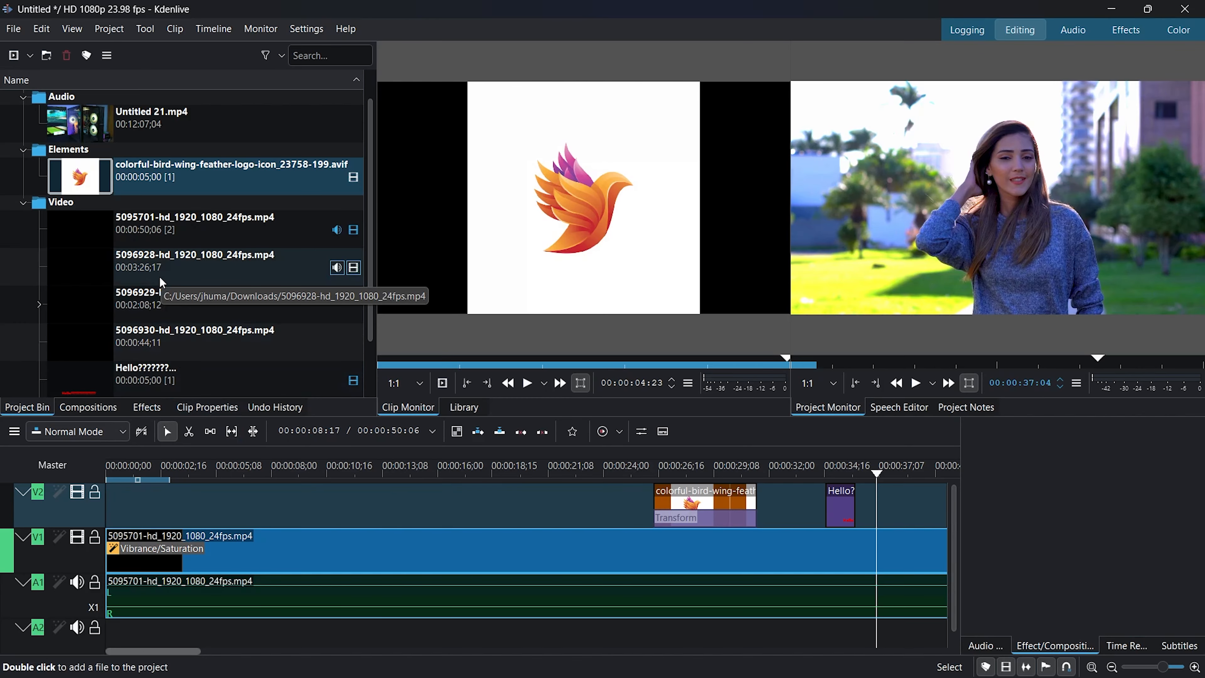
{"action": "left_click", "coordinate": [151, 408]}
{"action": "scroll", "coordinate": [205, 367], "scroll_direction": "up", "scroll_amount": 4}
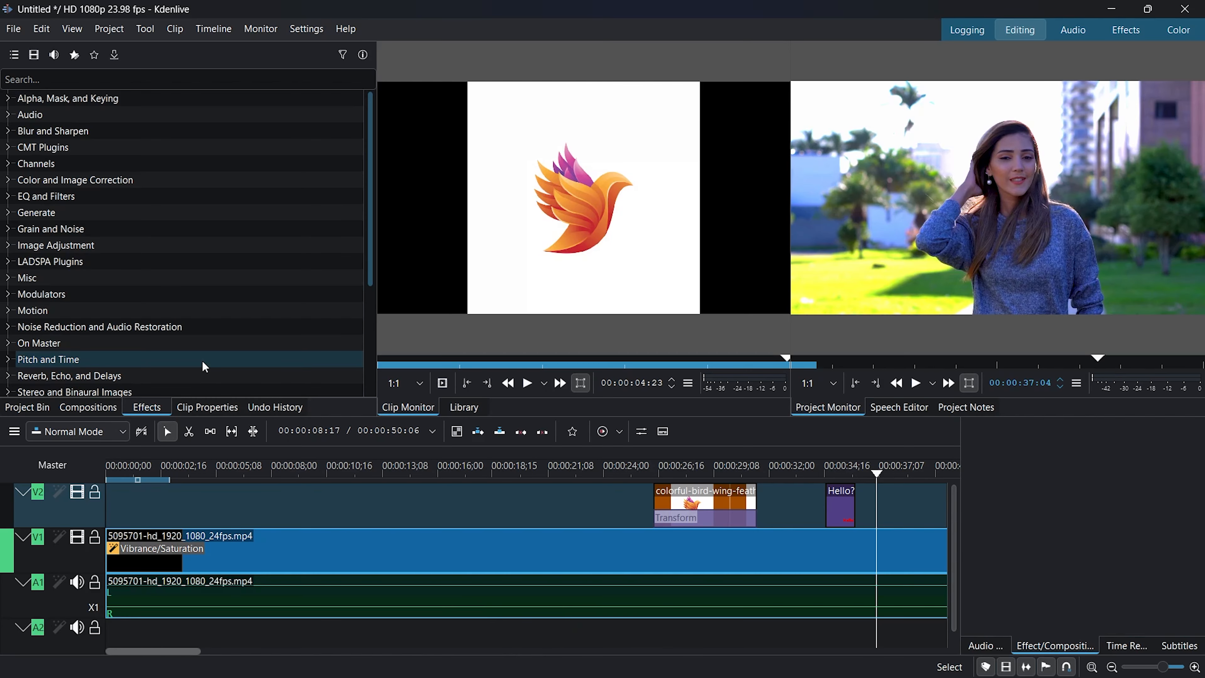
{"action": "left_click", "coordinate": [152, 412]}
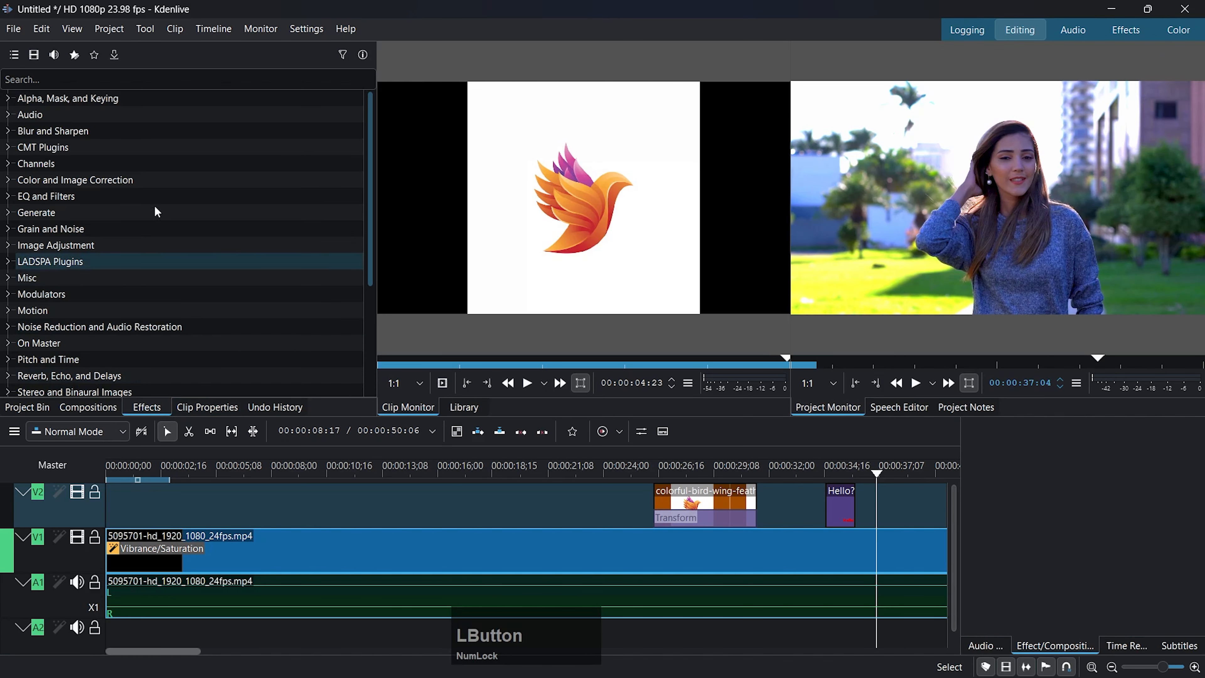
{"action": "mouse_move", "coordinate": [371, 107]}
{"action": "left_mouse_down"}
{"action": "mouse_move", "coordinate": [345, 297]}
{"action": "mouse_move", "coordinate": [361, 133]}
{"action": "mouse_move", "coordinate": [384, 88]}
{"action": "left_mouse_up"}
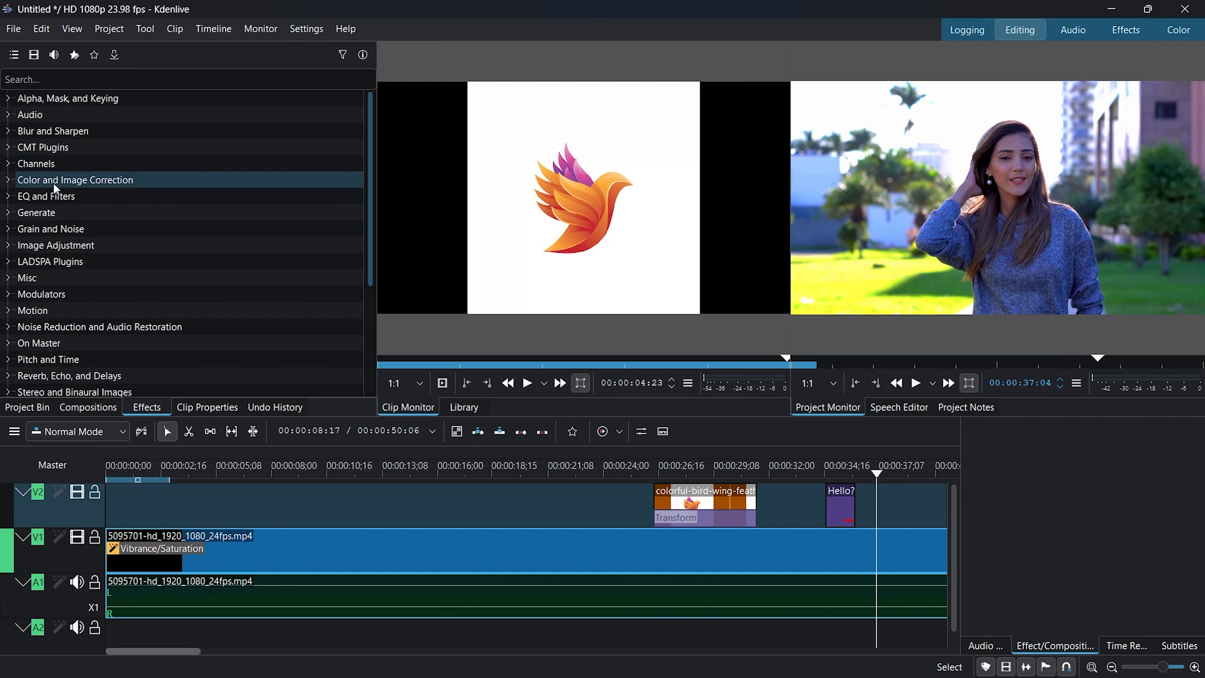
{"action": "left_click", "coordinate": [9, 129]}
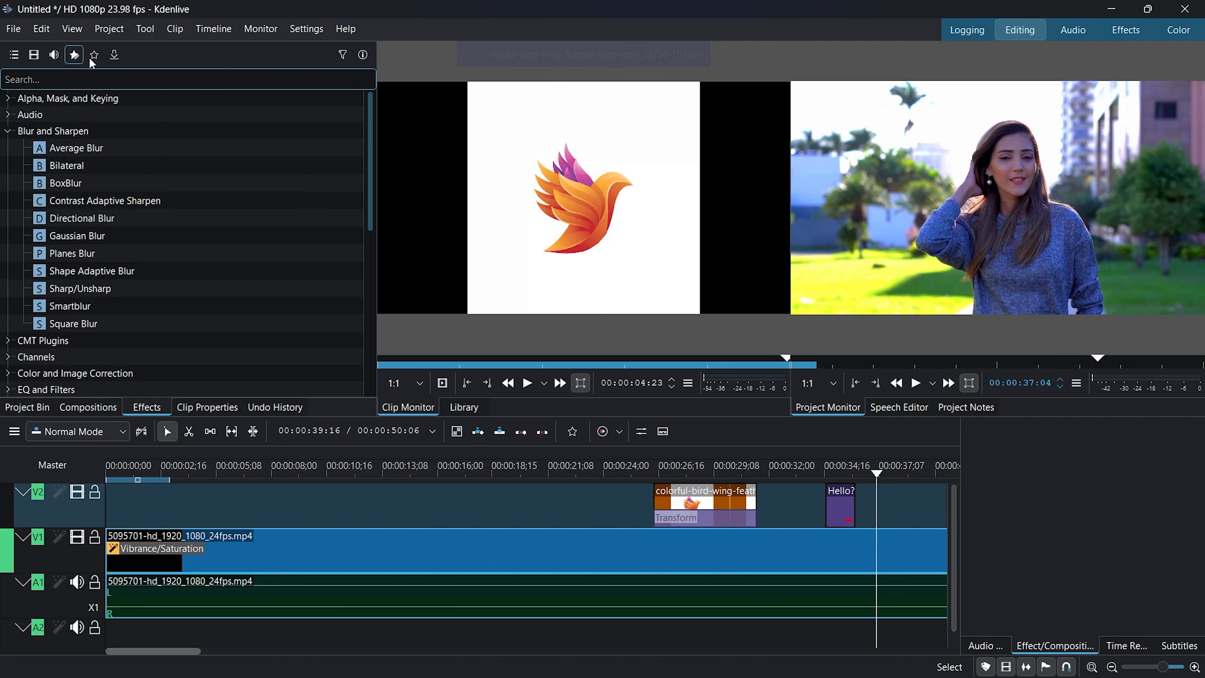
Step: Open the project's render settings and set the output file to asdf in the Desktop folder, as mp4
{"action": "left_click", "coordinate": [109, 30]}
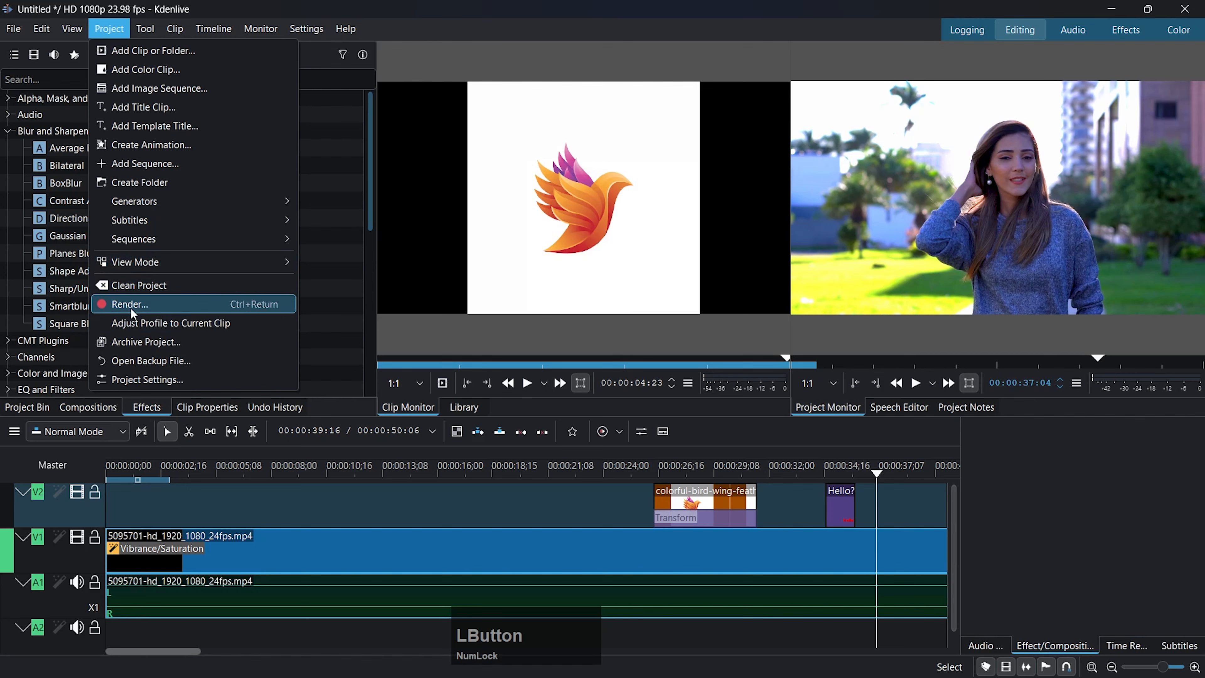
{"action": "left_click", "coordinate": [136, 304]}
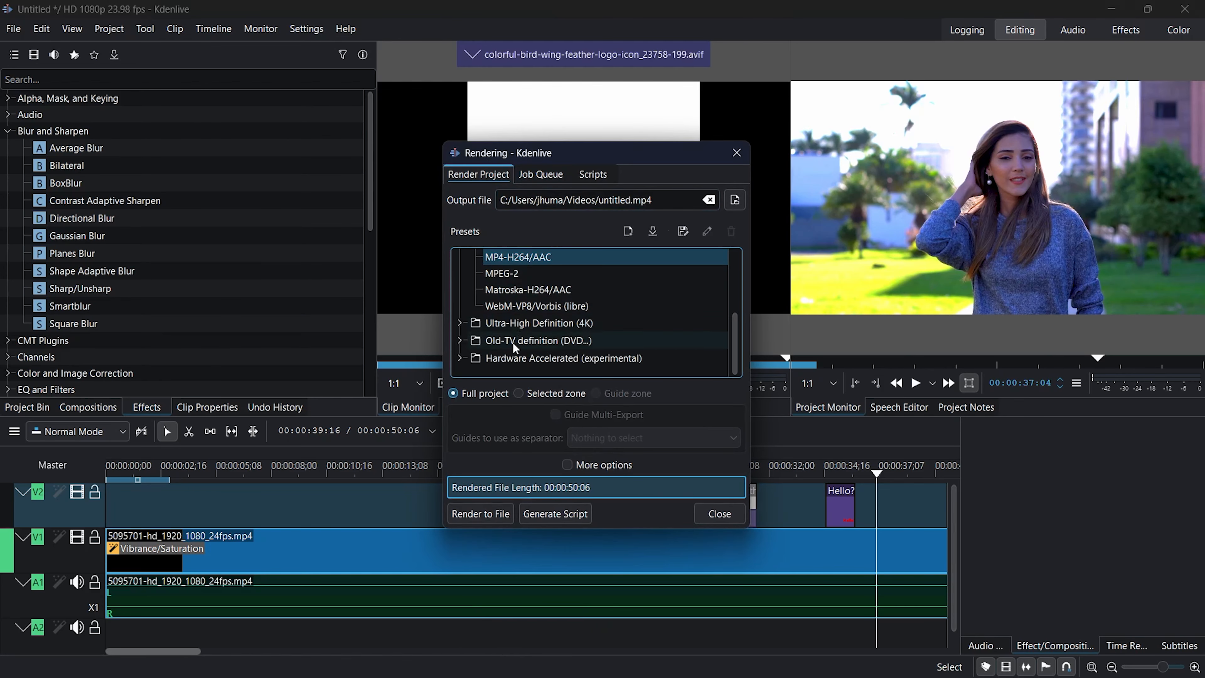
{"action": "left_click", "coordinate": [527, 174]}
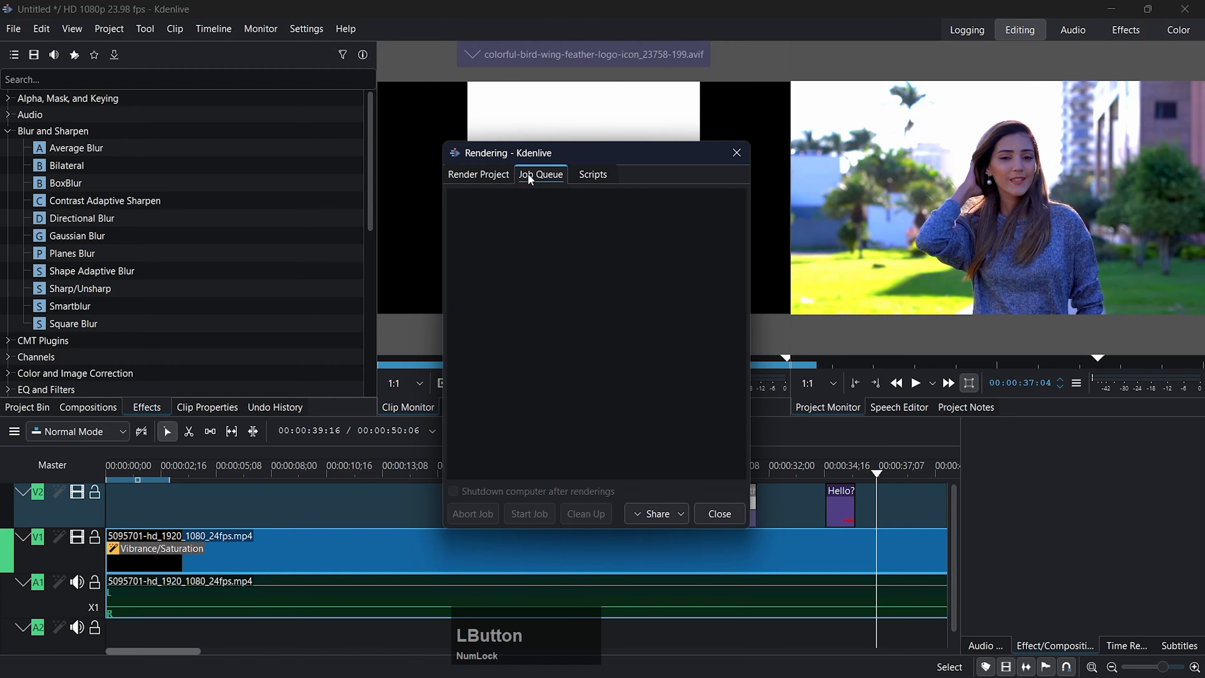
{"action": "left_click", "coordinate": [471, 176]}
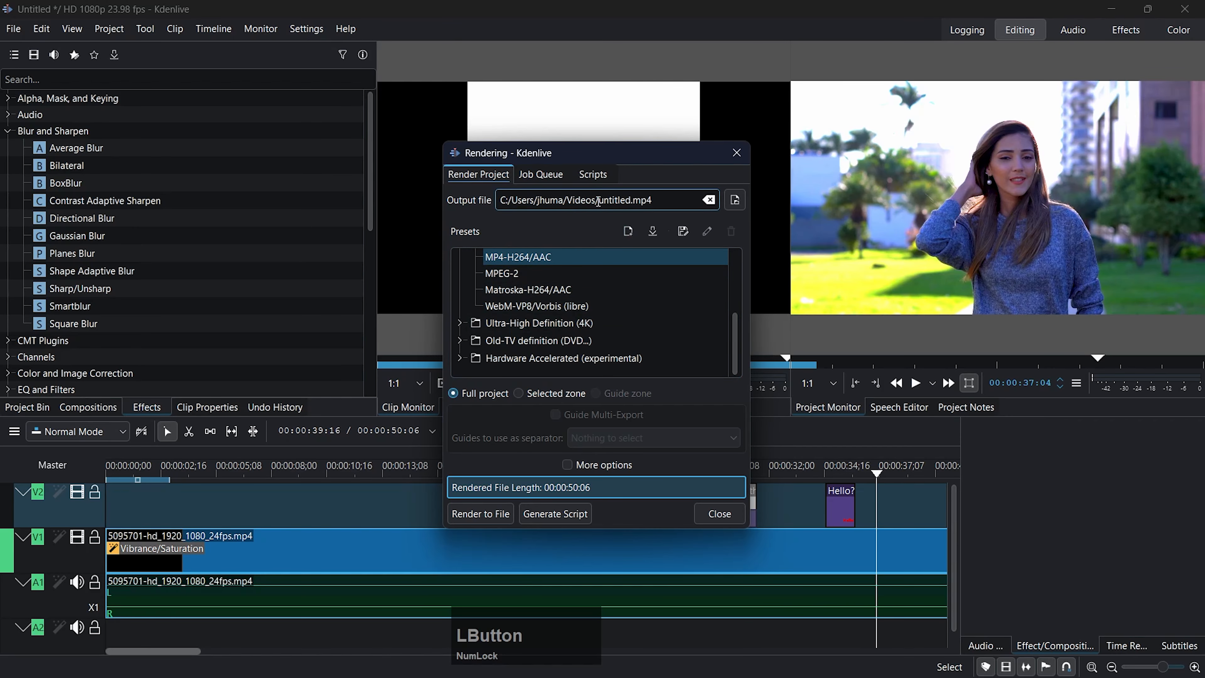
{"action": "left_click", "coordinate": [735, 199]}
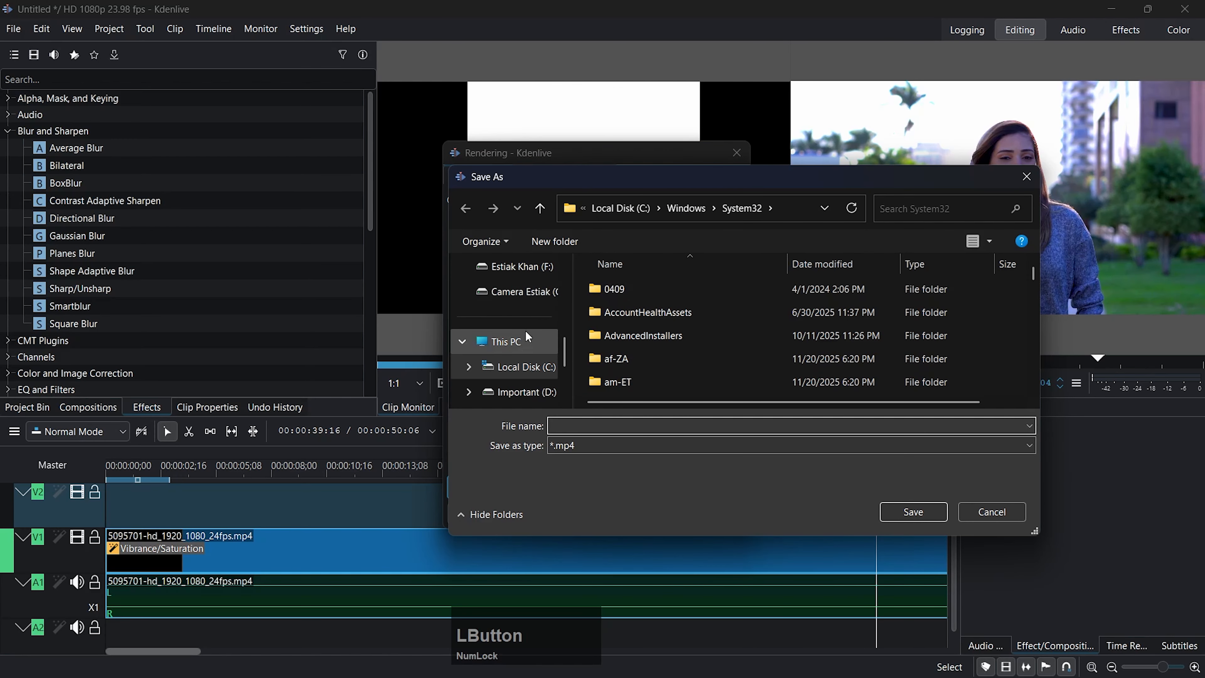
{"action": "scroll", "coordinate": [525, 330], "scroll_direction": "up", "scroll_amount": 3}
{"action": "left_click", "coordinate": [522, 291]}
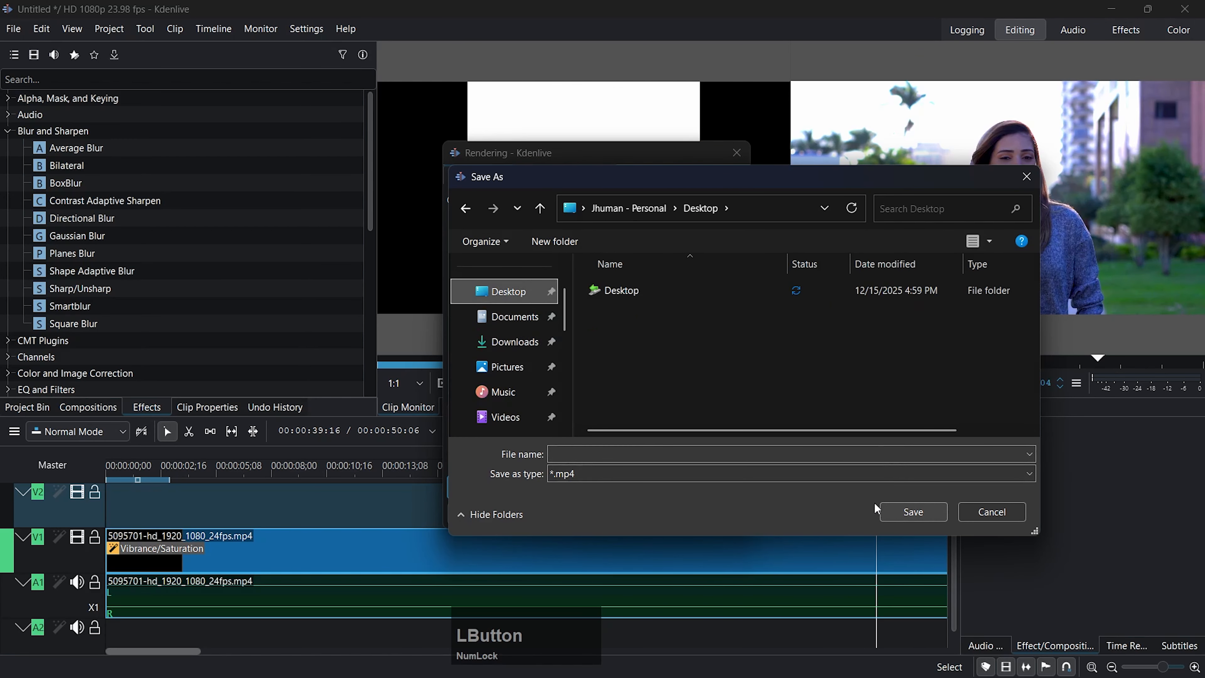
{"action": "left_click", "coordinate": [825, 452]}
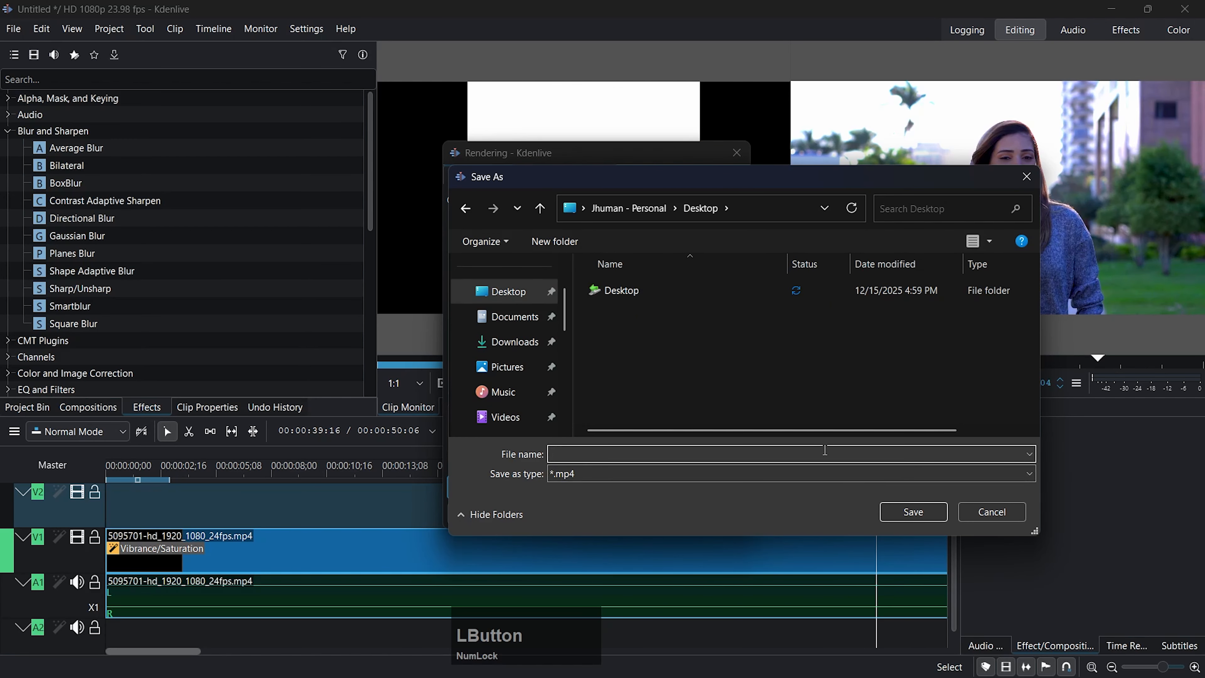
{"action": "type", "text": "asdf"}
{"action": "left_click", "coordinate": [906, 512]}
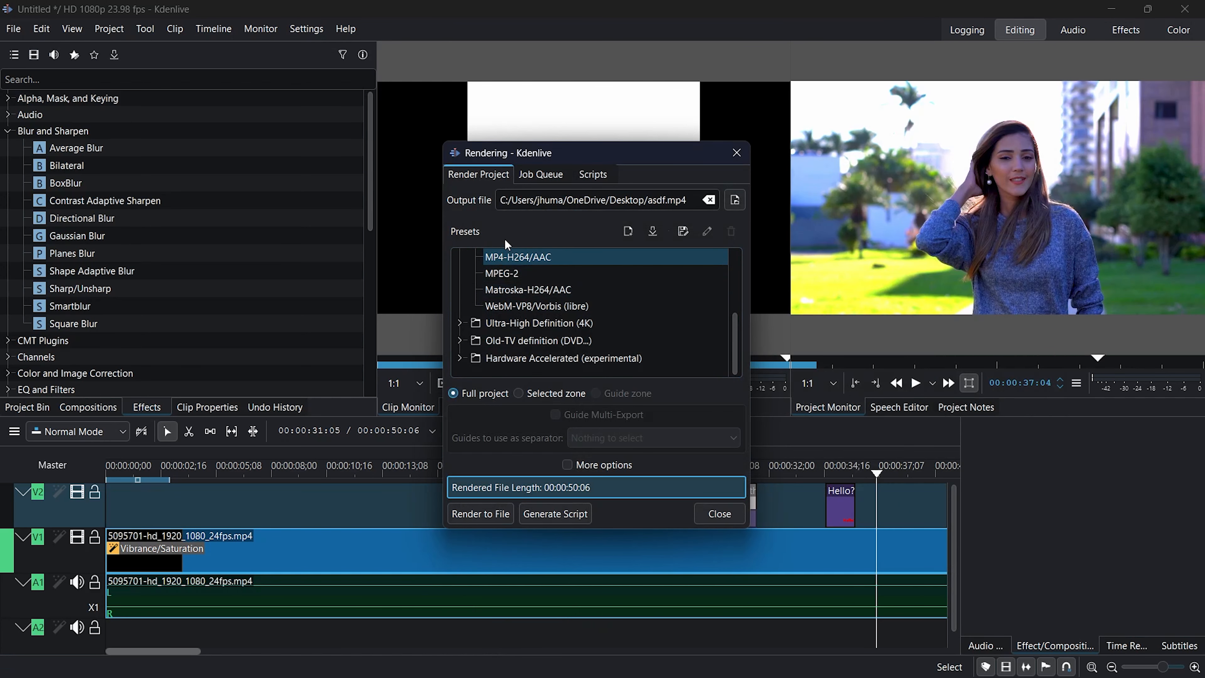
Step: Try creating a new render preset with a resolution of 3840 x 2160
{"action": "left_click", "coordinate": [461, 232]}
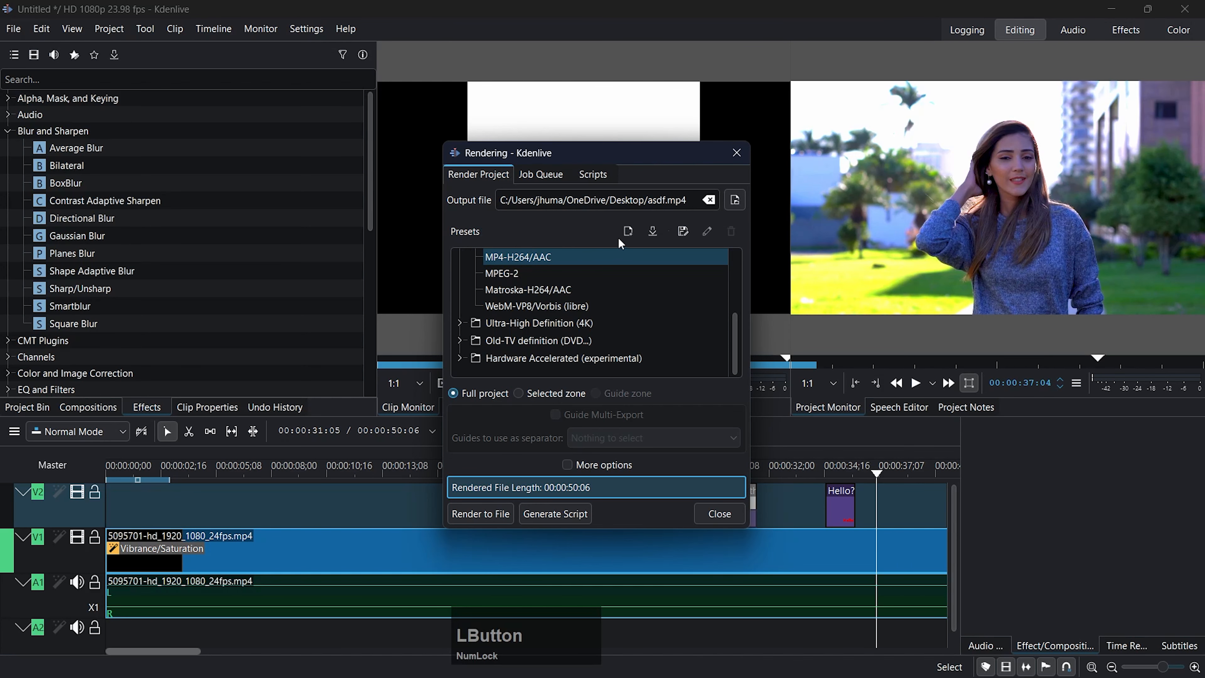
{"action": "left_click", "coordinate": [627, 233]}
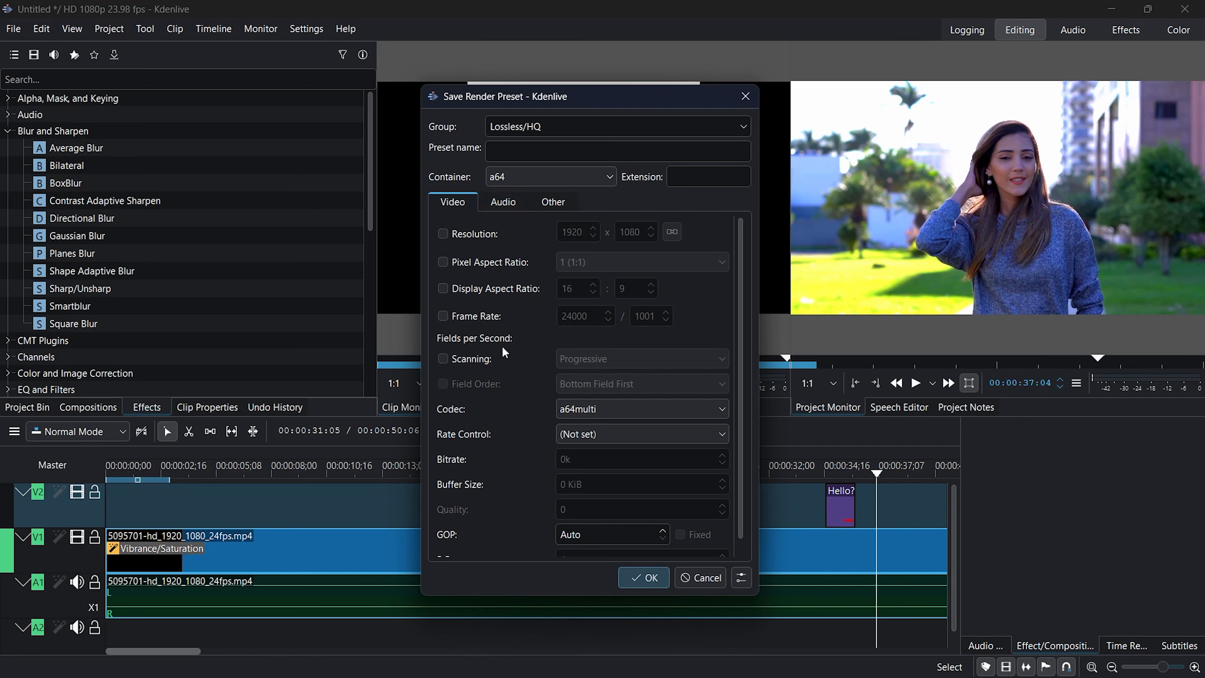
{"action": "left_click", "coordinate": [444, 235]}
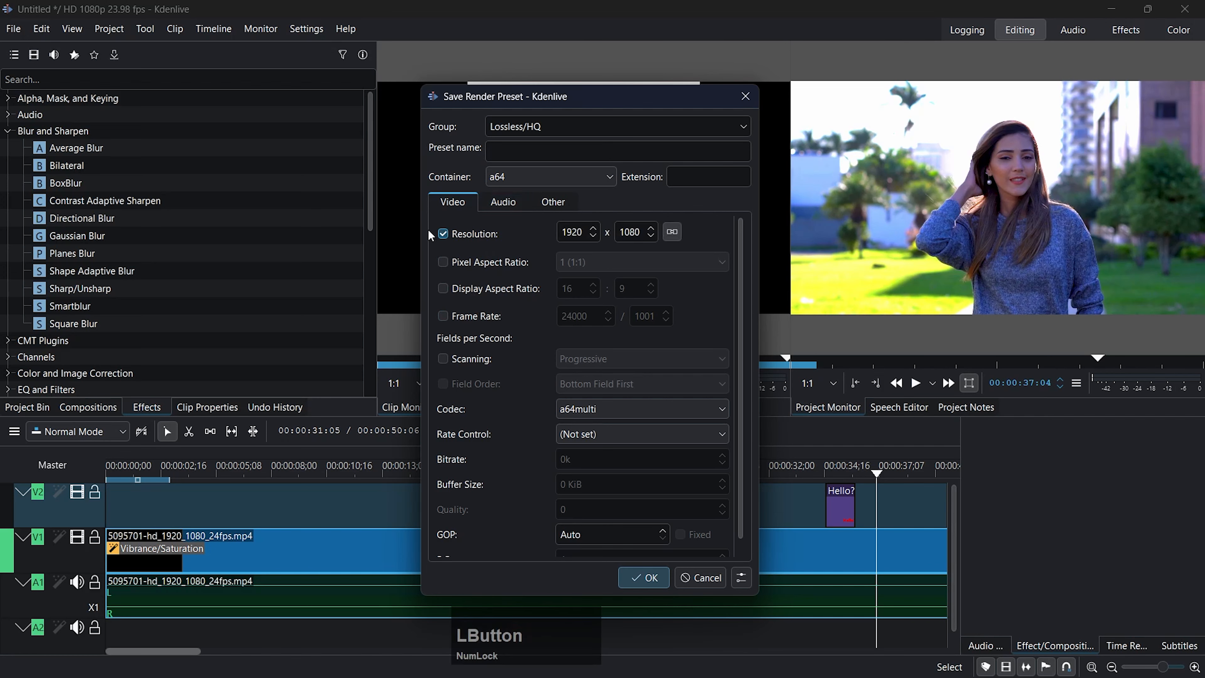
{"action": "left_click", "coordinate": [581, 230]}
{"action": "key", "text": "Tab"}
{"action": "key", "text": "shift+Tab"}
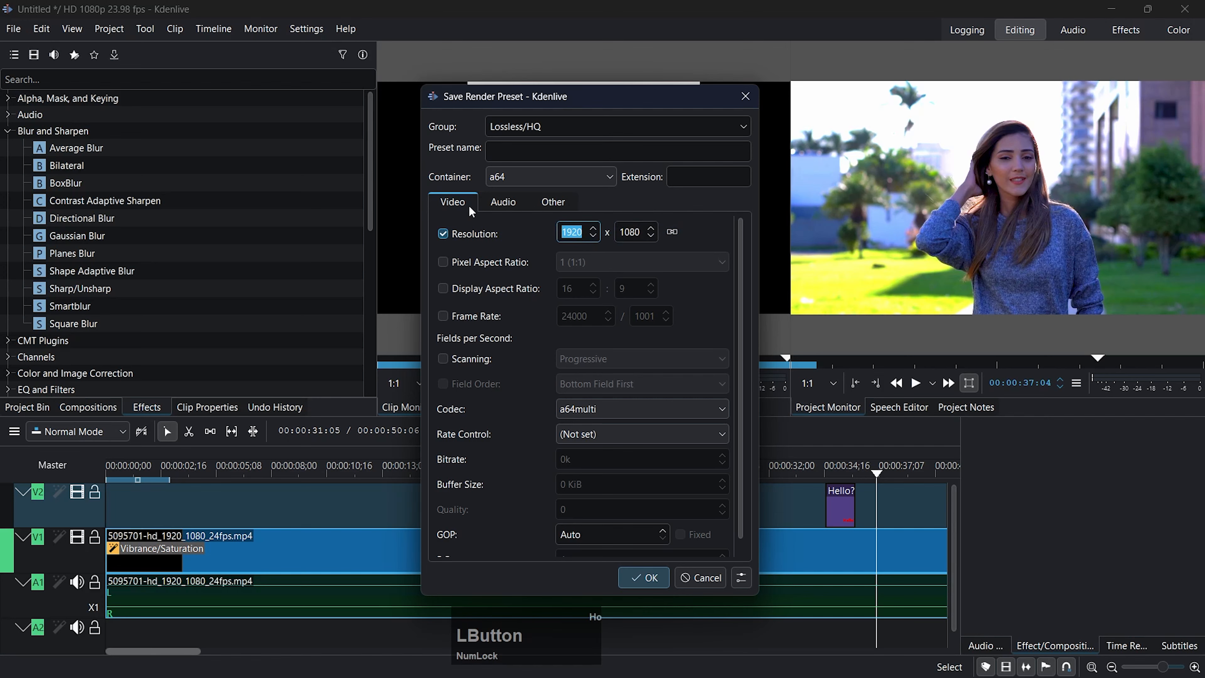
{"action": "type", "text": "3840"}
{"action": "double_click", "coordinate": [643, 231]}
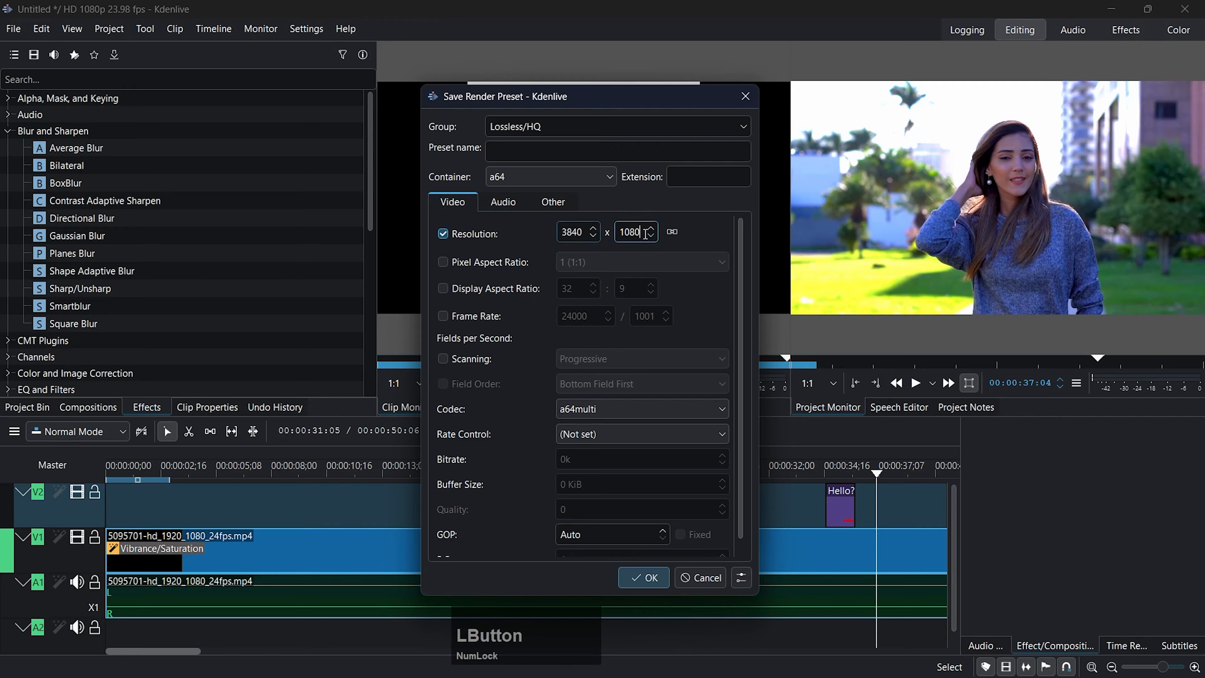
{"action": "type", "text": "2160"}
{"action": "left_click", "coordinate": [707, 231]}
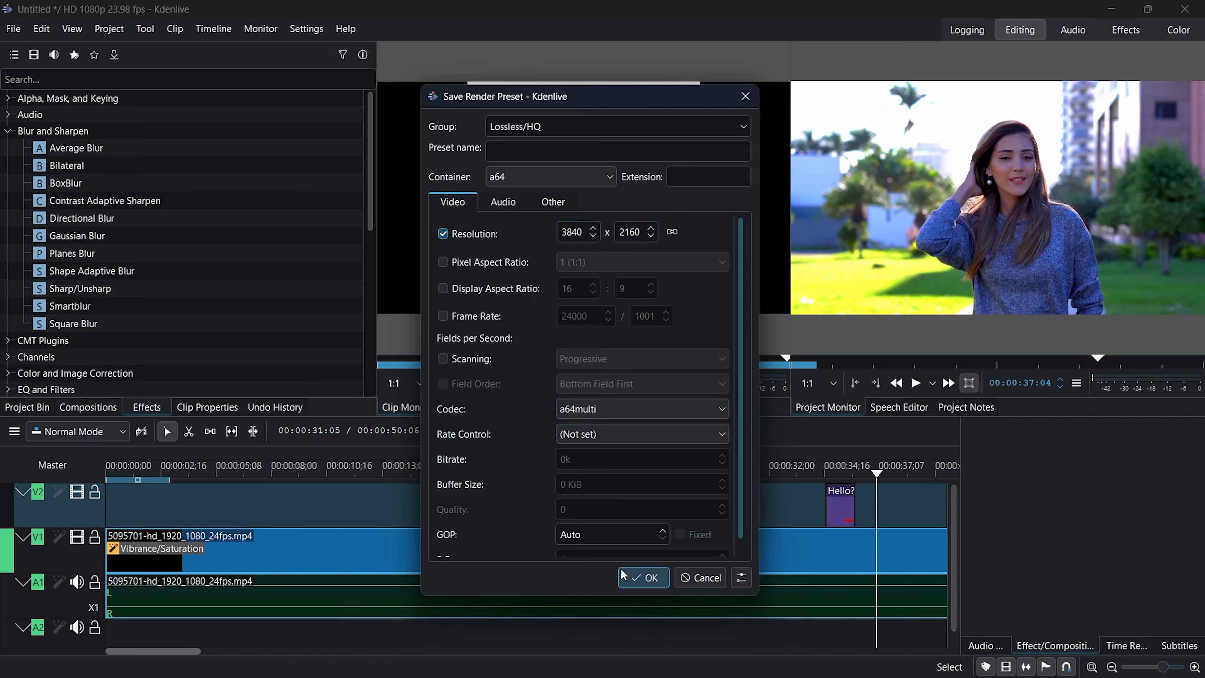
{"action": "left_click", "coordinate": [676, 415]}
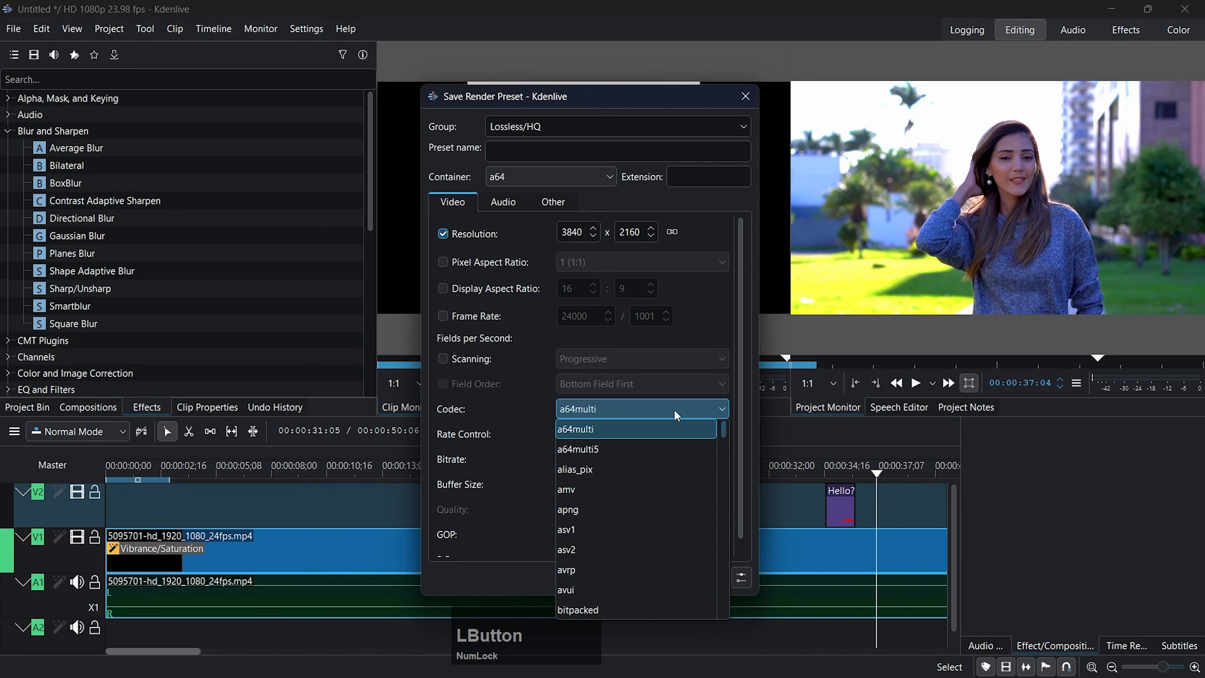
{"action": "left_click", "coordinate": [712, 318]}
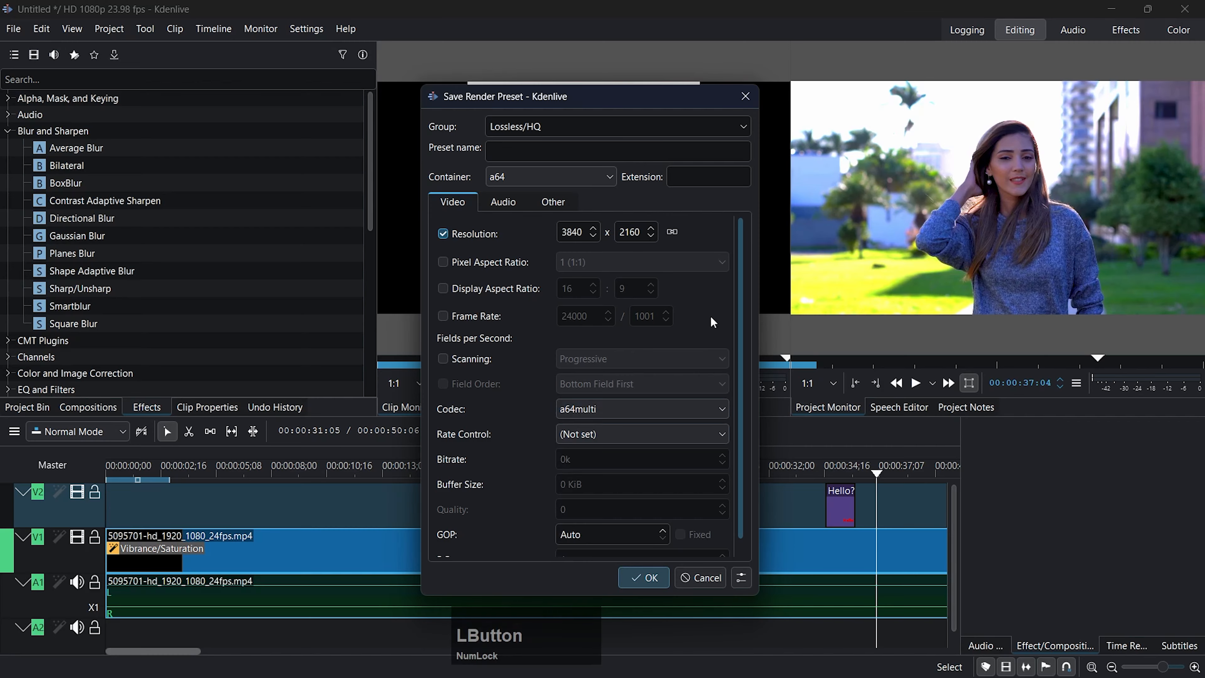
{"action": "left_click", "coordinate": [689, 582]}
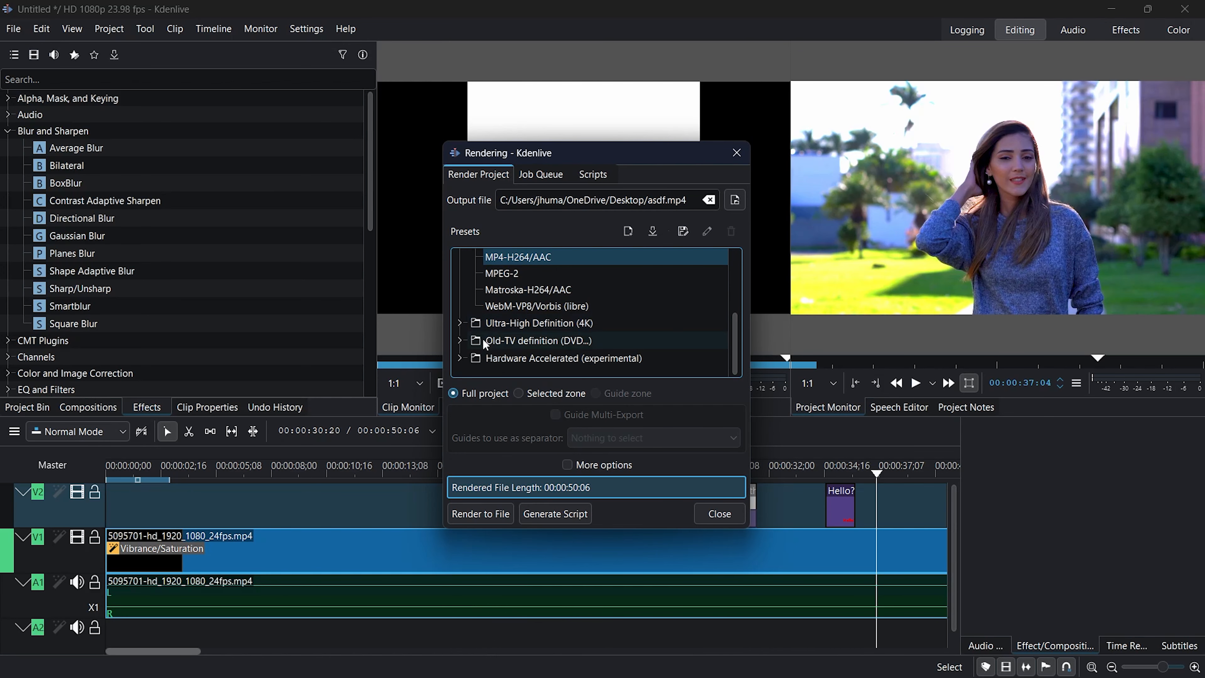
Step: Examine the render presets in the Ultra-High Definition (4K), Old-TV definition and Hardware Accelerated groups
{"action": "left_click", "coordinate": [463, 323]}
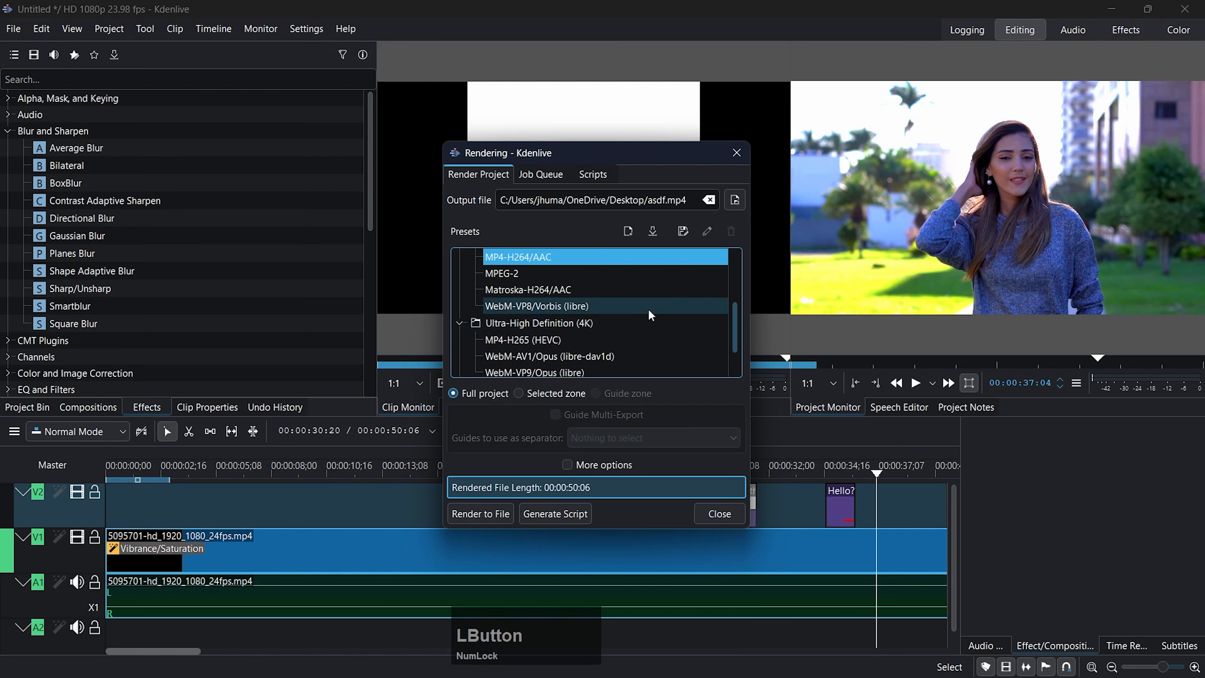
{"action": "scroll", "coordinate": [649, 313], "scroll_direction": "down", "scroll_amount": 1}
{"action": "left_click", "coordinate": [497, 293]}
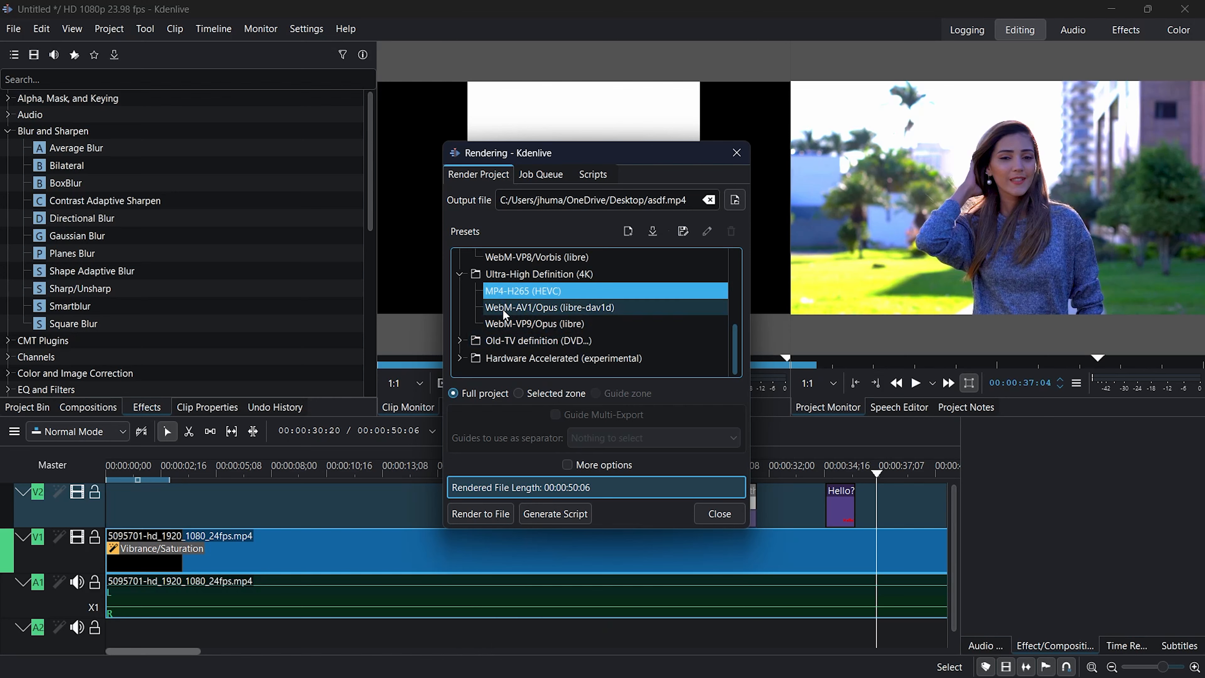
{"action": "left_click", "coordinate": [522, 340]}
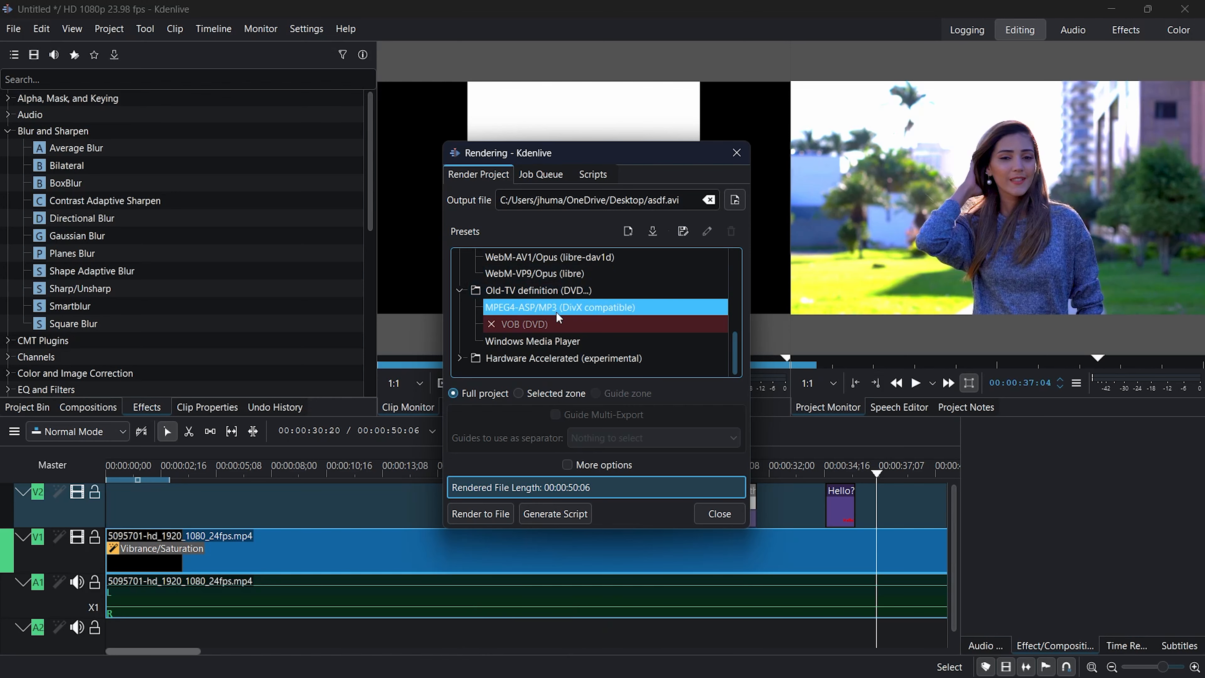
{"action": "left_click", "coordinate": [462, 357]}
{"action": "scroll", "coordinate": [591, 324], "scroll_direction": "down", "scroll_amount": 2}
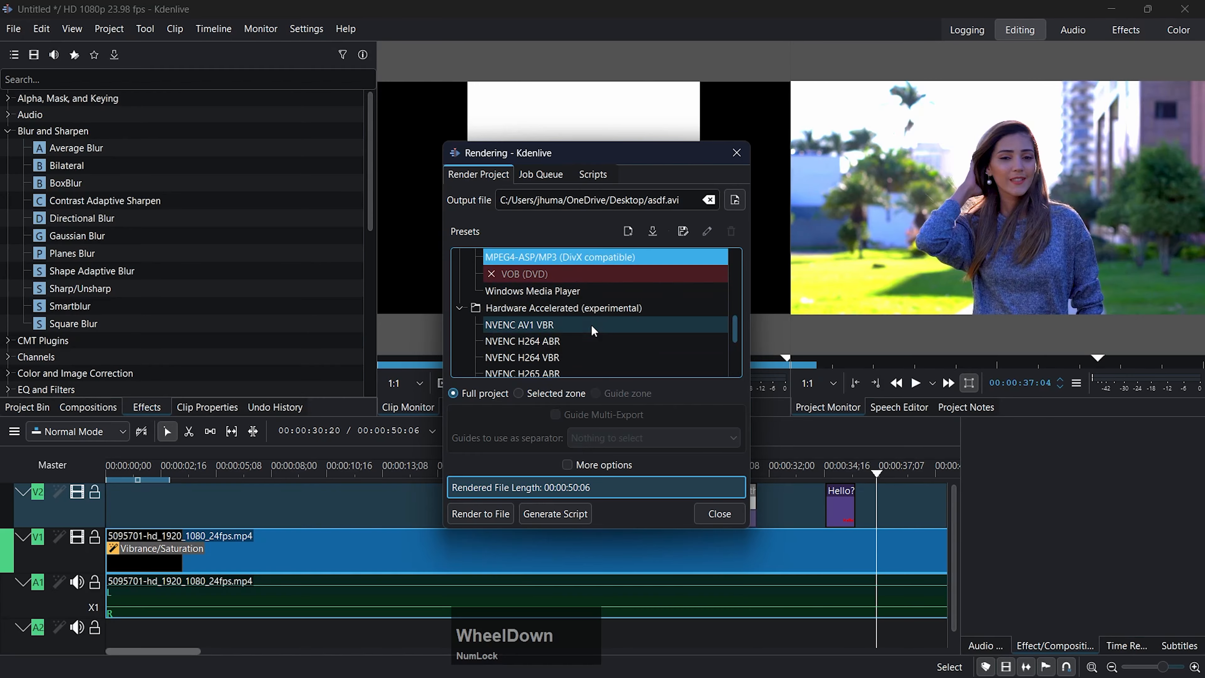
{"action": "scroll", "coordinate": [588, 341], "scroll_direction": "down", "scroll_amount": 2}
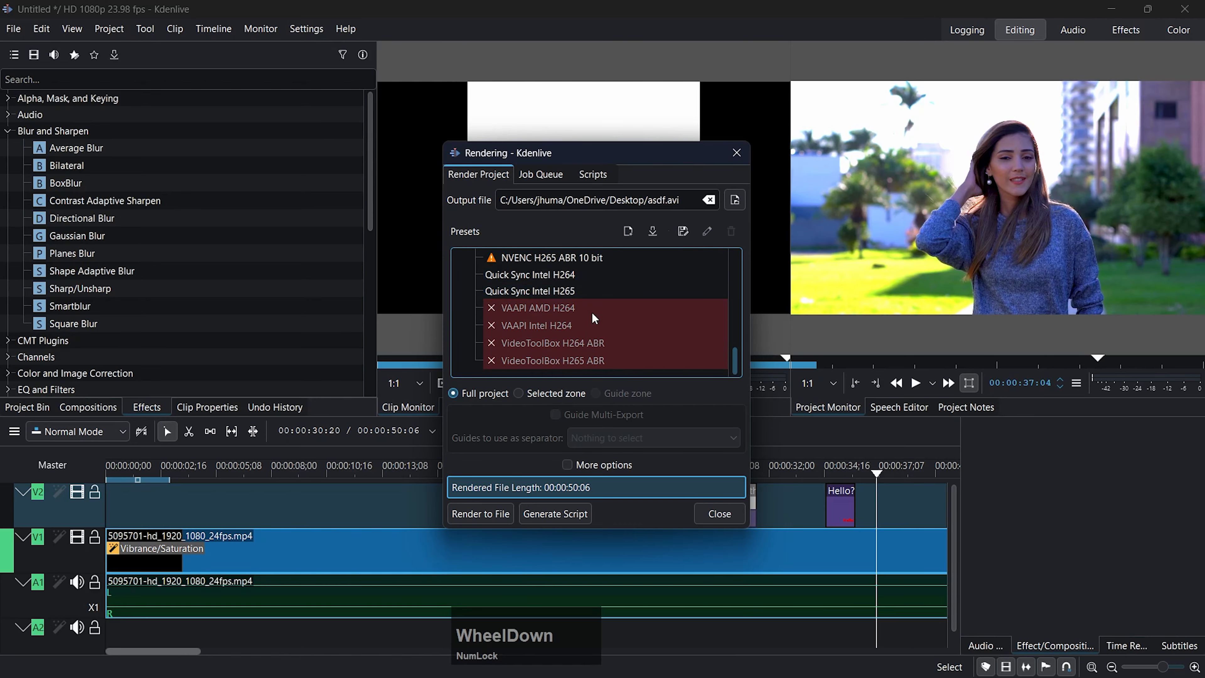
{"action": "scroll", "coordinate": [588, 336], "scroll_direction": "up", "scroll_amount": 10}
{"action": "scroll", "coordinate": [550, 327], "scroll_direction": "down", "scroll_amount": 1}
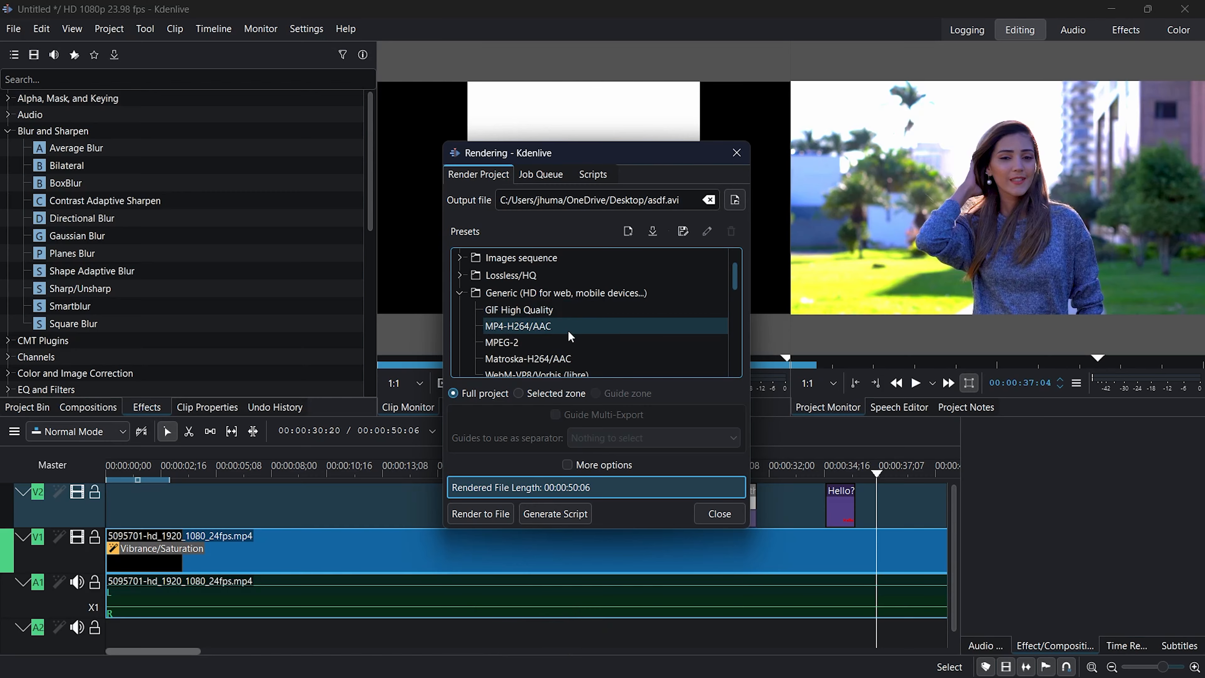
Step: Choose the MP4-H265 (HEVC) render preset from the Ultra-High Definition (4K) group
{"action": "left_click", "coordinate": [542, 328]}
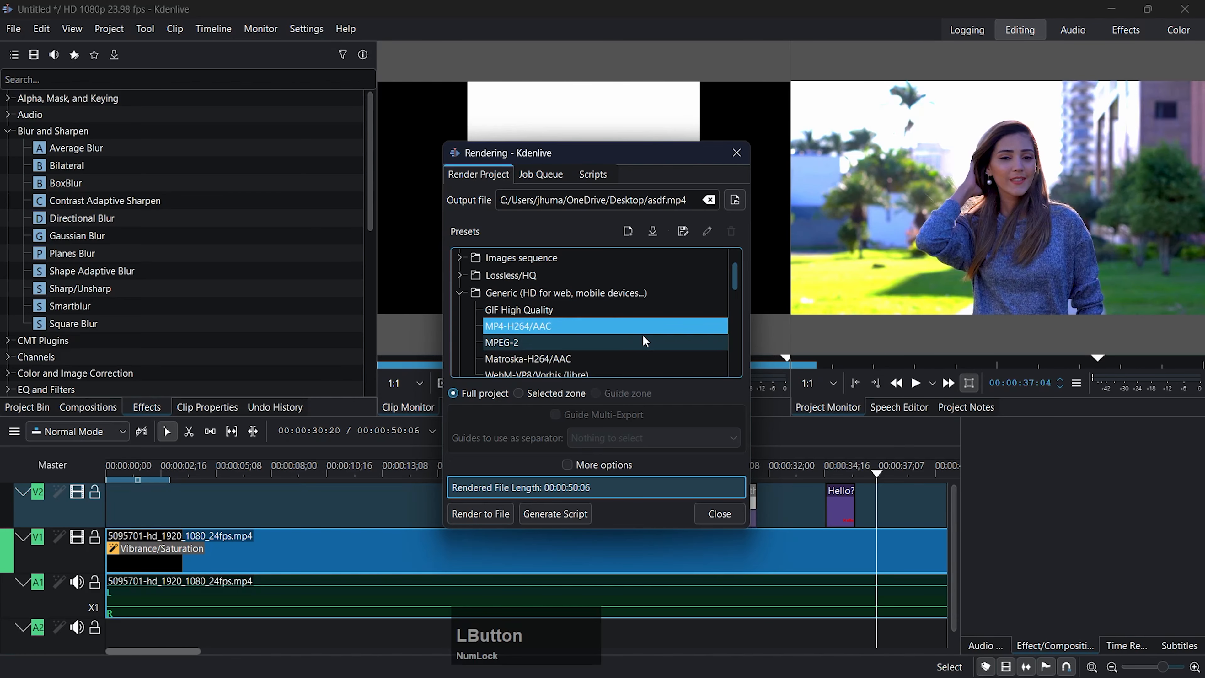
{"action": "scroll", "coordinate": [642, 336], "scroll_direction": "down", "scroll_amount": 2}
{"action": "left_click", "coordinate": [532, 307]}
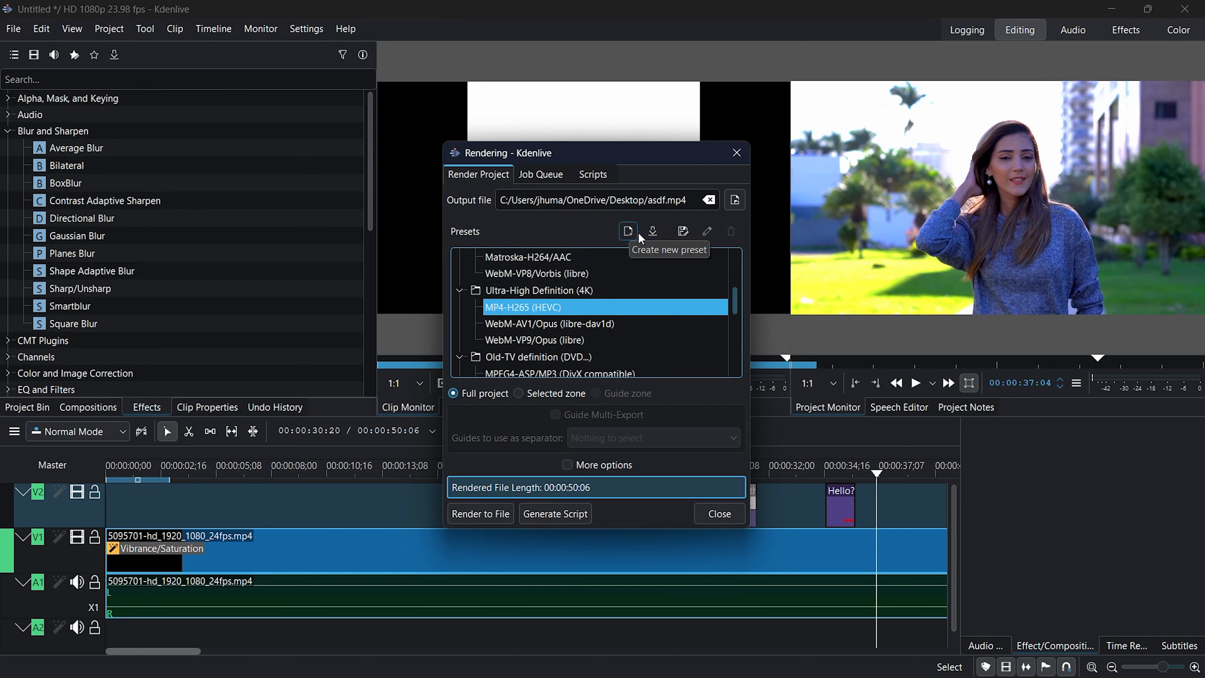
Step: Review the video, audio and other options of MP4-H265 (HEVC) and save it as a custom preset under Ultra-High Definition (4K)
{"action": "left_click", "coordinate": [683, 232]}
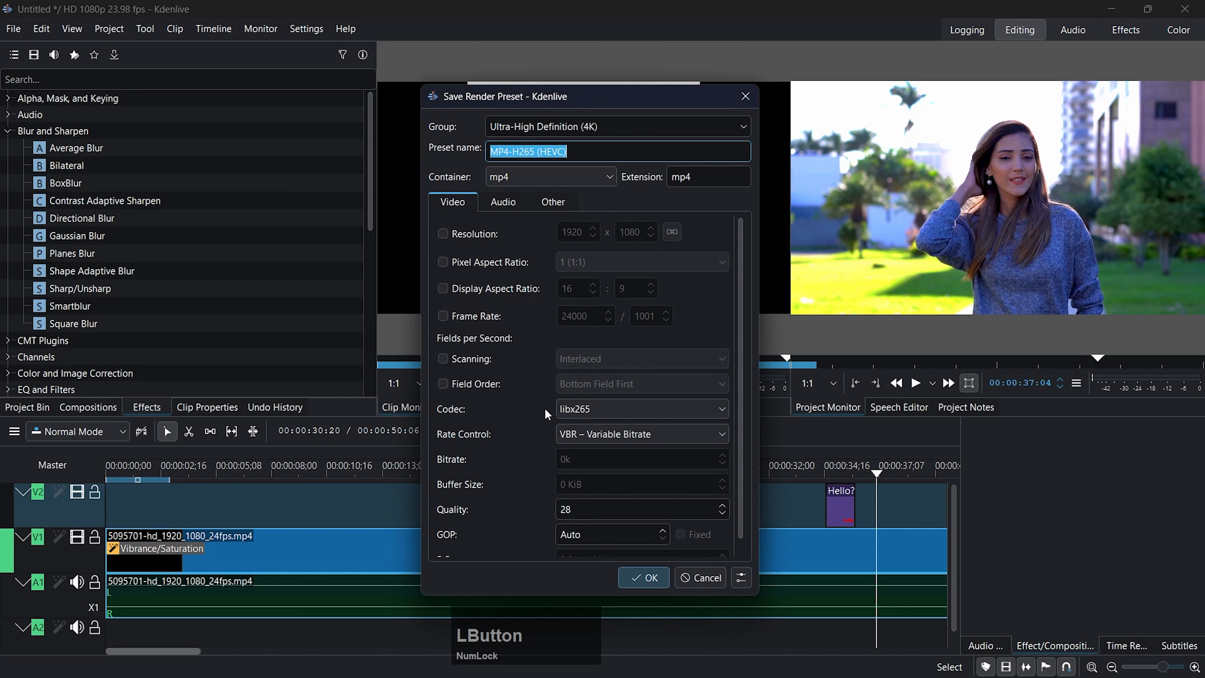
{"action": "left_click", "coordinate": [621, 435]}
{"action": "left_click", "coordinate": [521, 427]}
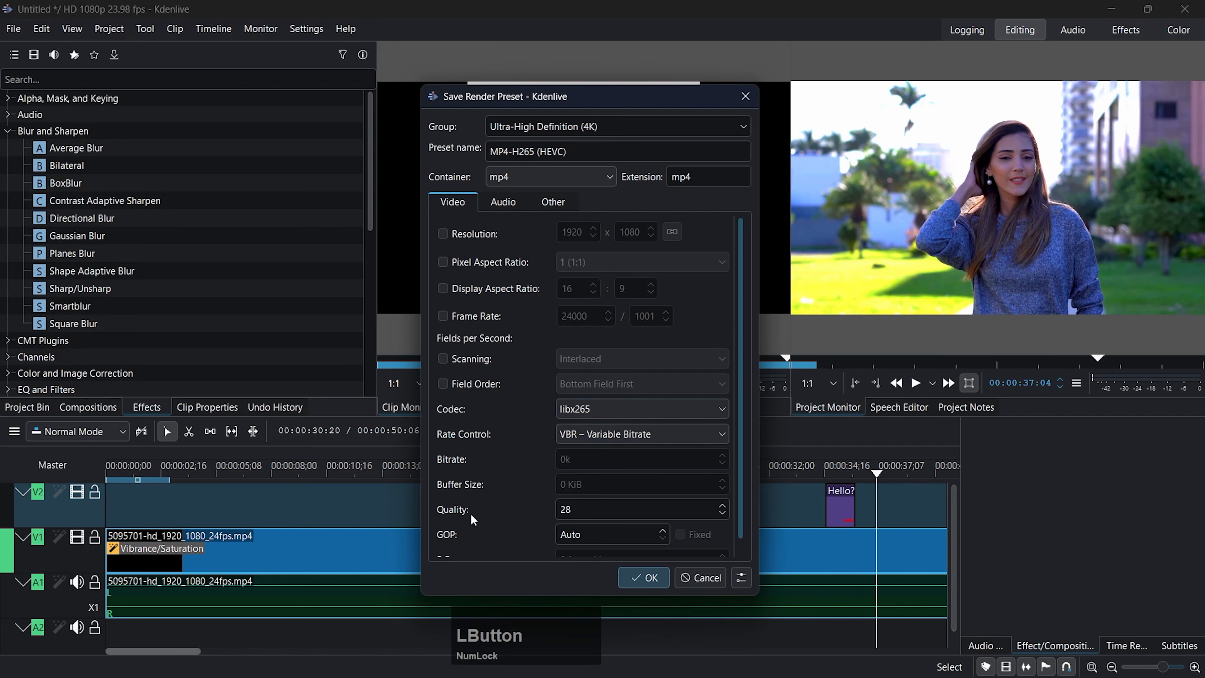
{"action": "left_click", "coordinate": [591, 508]}
{"action": "scroll", "coordinate": [517, 505], "scroll_direction": "down", "scroll_amount": 1}
{"action": "scroll", "coordinate": [515, 500], "scroll_direction": "up", "scroll_amount": 1}
{"action": "left_click", "coordinate": [524, 204]}
{"action": "left_click", "coordinate": [550, 209]}
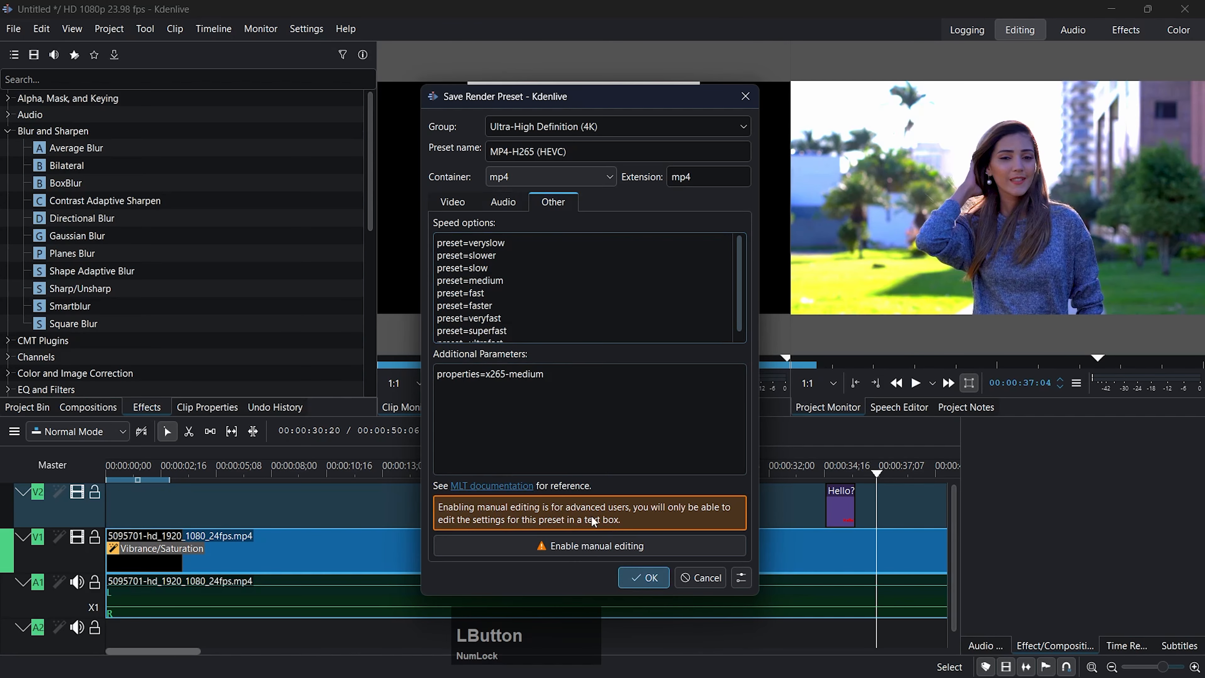
{"action": "left_click", "coordinate": [638, 576]}
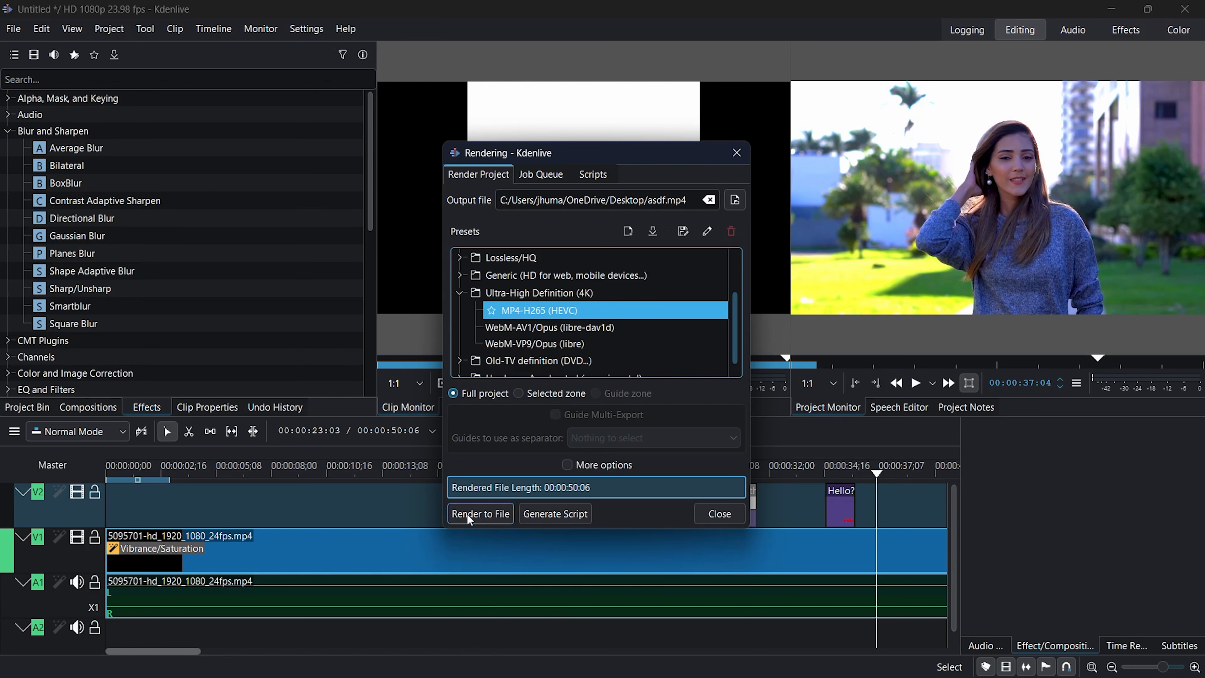
Step: Start rendering the full project to asdf.mp4
{"action": "left_click", "coordinate": [467, 513]}
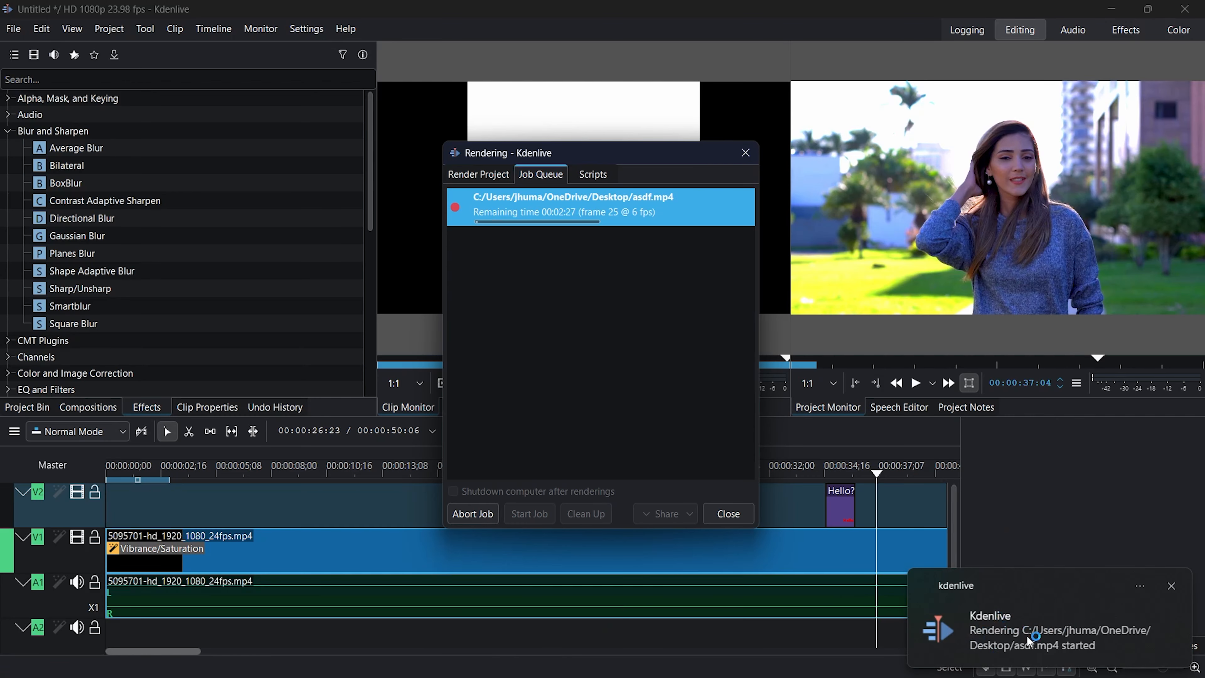